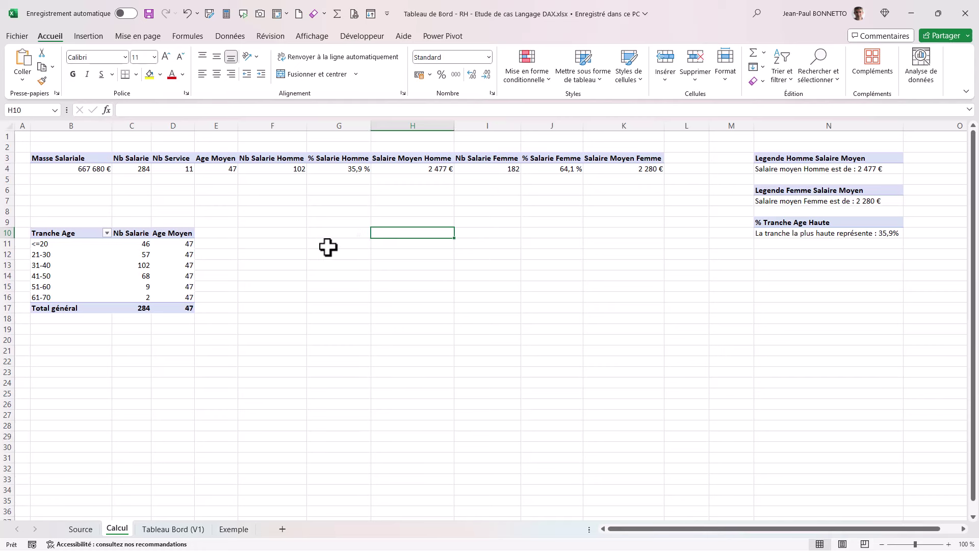
- Copy the whole Tranche Age pivot table on the Calcul sheet and paste the copy at cell H10
{"action": "left_click", "coordinate": [346, 231]}
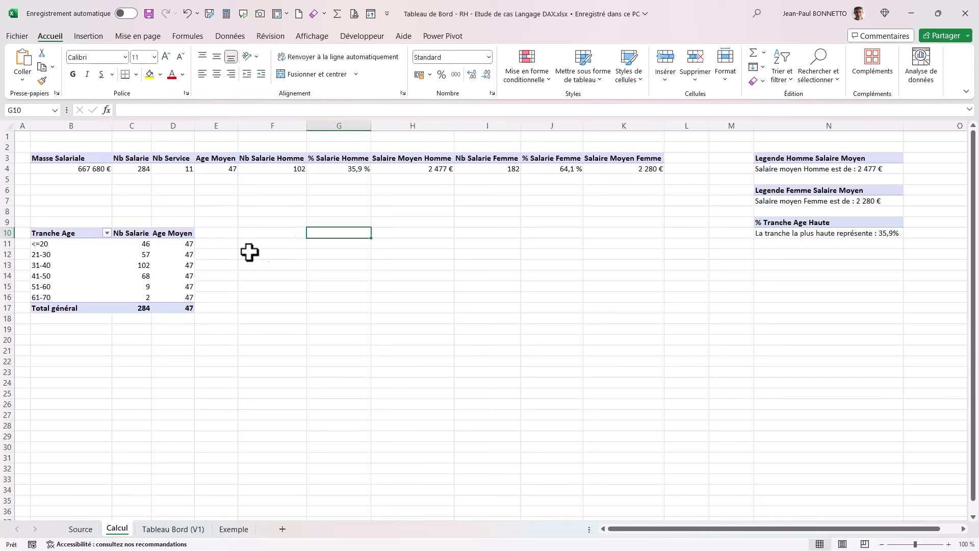
{"action": "left_click", "coordinate": [395, 232]}
{"action": "left_click", "coordinate": [333, 235]}
{"action": "left_click", "coordinate": [383, 229]}
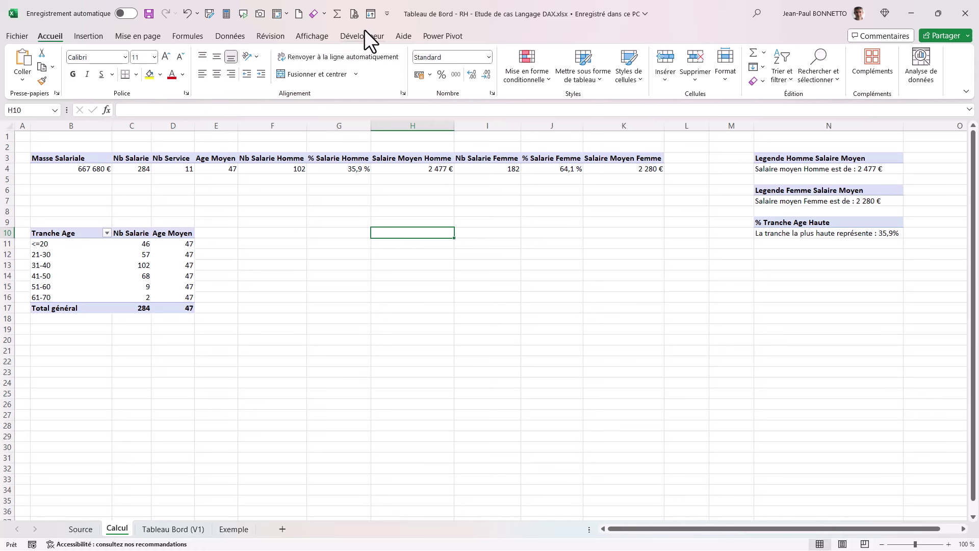
{"action": "left_click_drag", "start_coordinate": [41, 231], "coordinate": [173, 309]}
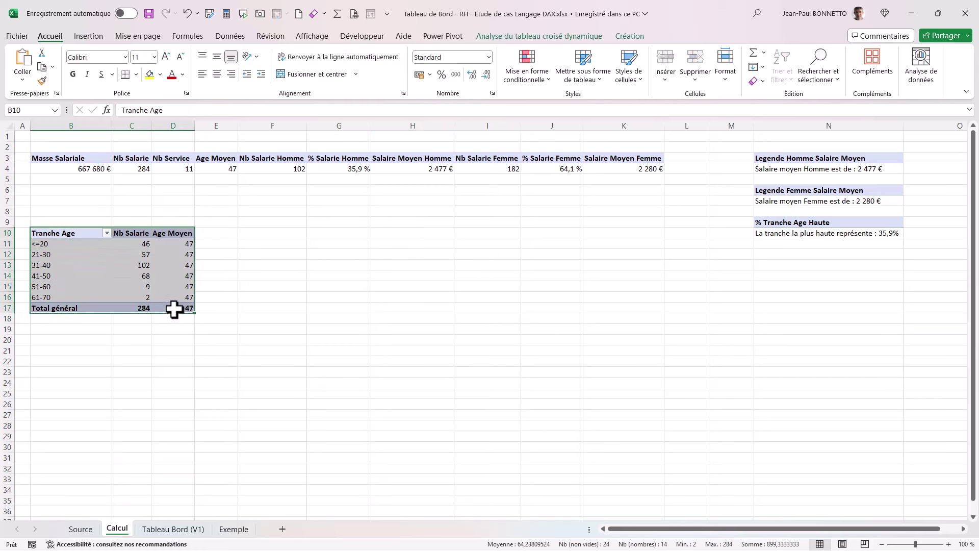
{"action": "key", "text": "ctrl+c"}
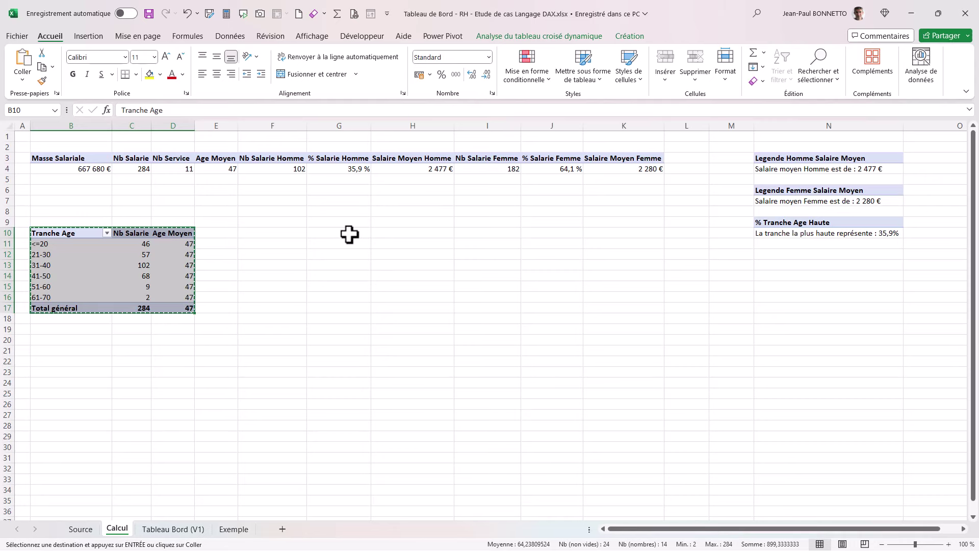
{"action": "left_click", "coordinate": [382, 233]}
{"action": "key", "text": "ctrl+v"}
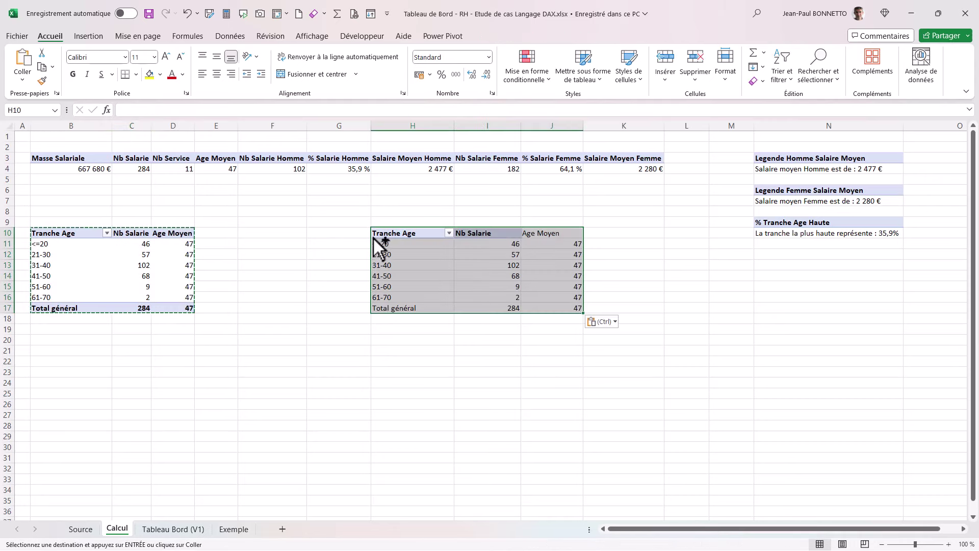
- Show the copied pivot table's field list and remove Tranche Age, Nb Salarie and Age Moyen from its layout
{"action": "left_click", "coordinate": [549, 37]}
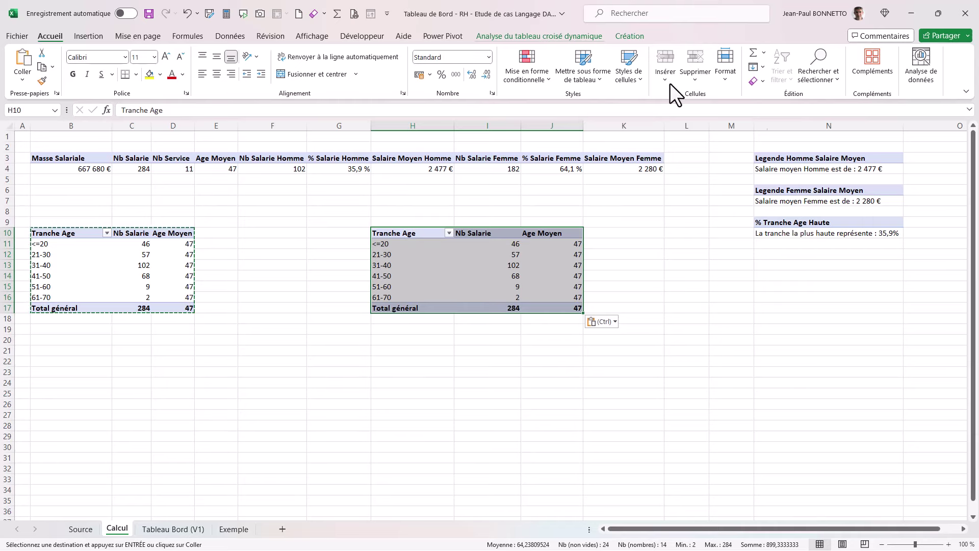
{"action": "left_click", "coordinate": [887, 52]}
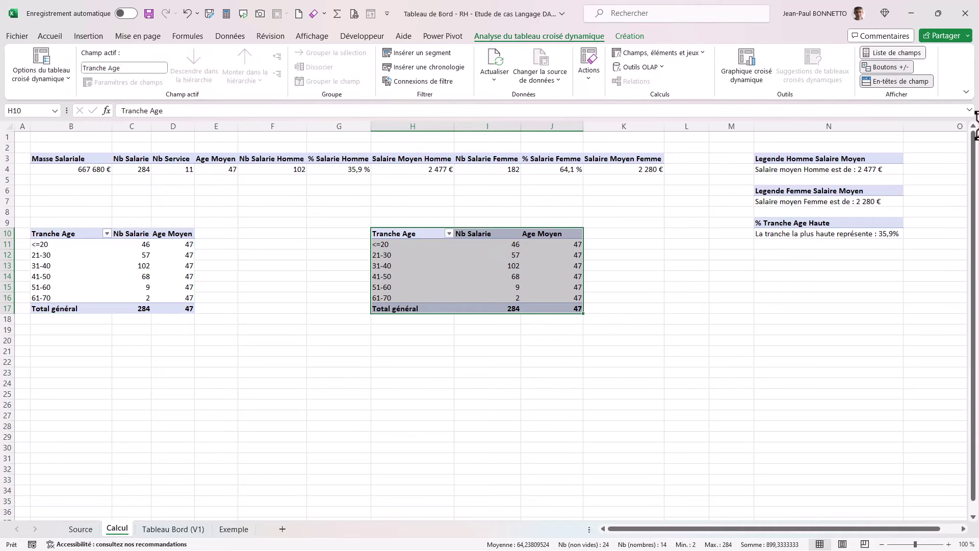
{"action": "left_click", "coordinate": [795, 217]}
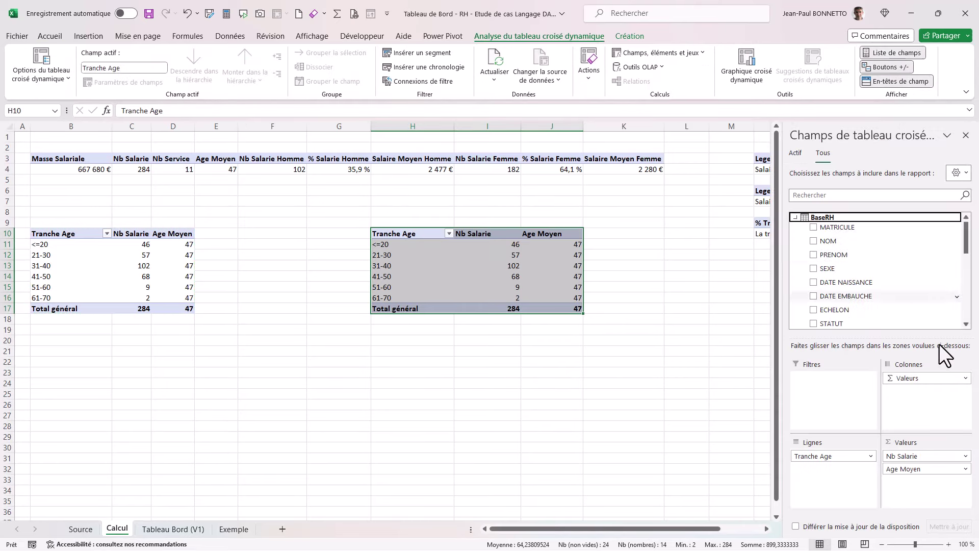
{"action": "left_click_drag", "start_coordinate": [830, 456], "coordinate": [691, 477]}
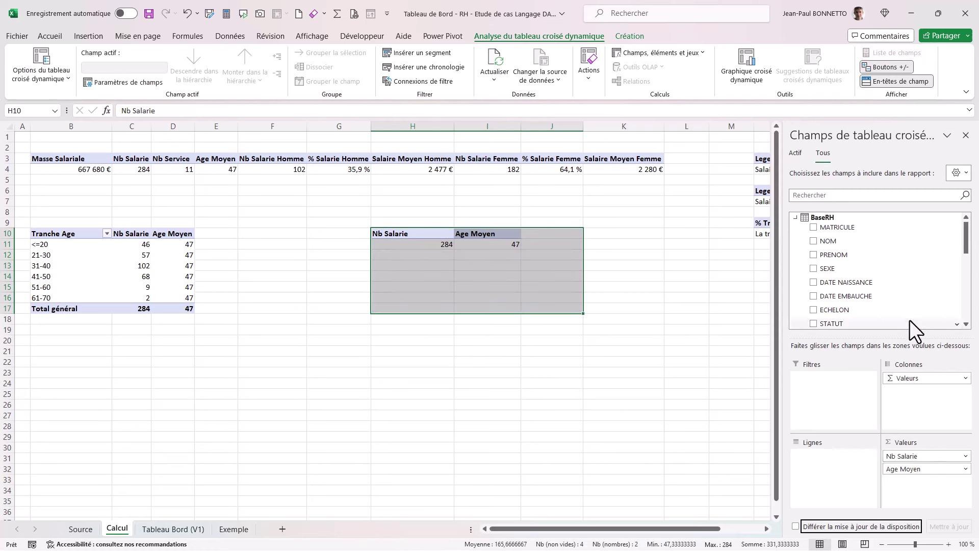
{"action": "mouse_move", "coordinate": [967, 228]}
{"action": "left_mouse_down"}
{"action": "mouse_move", "coordinate": [968, 249]}
{"action": "mouse_move", "coordinate": [968, 223]}
{"action": "left_mouse_up"}
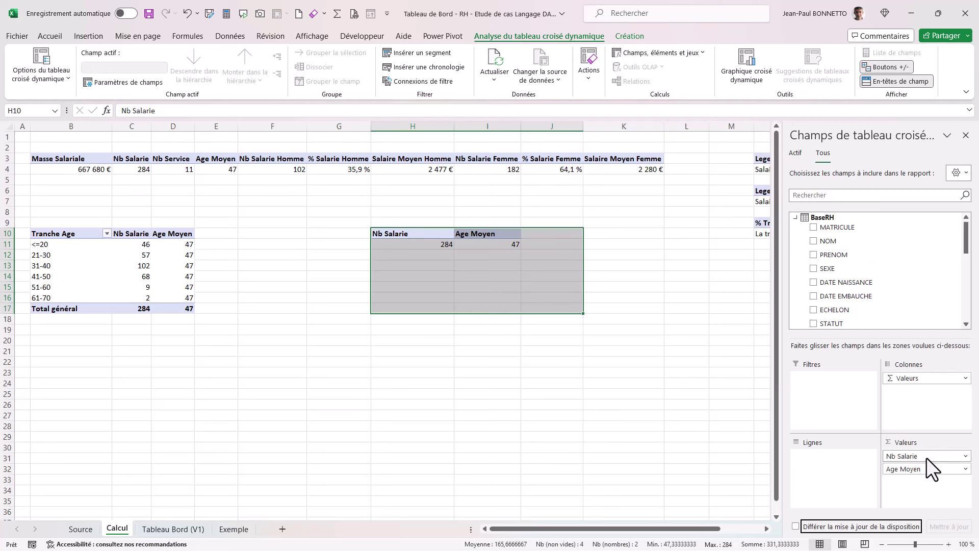
{"action": "left_click_drag", "start_coordinate": [928, 466], "coordinate": [656, 430]}
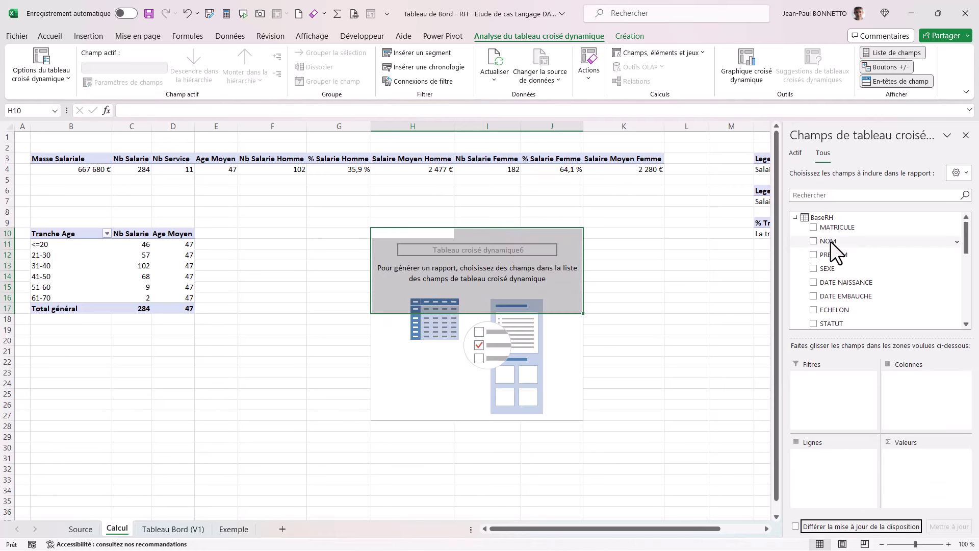
- Build the copied pivot table with NOM as rows and the Masse Salariale measure as values
{"action": "left_click_drag", "start_coordinate": [834, 242], "coordinate": [810, 474]}
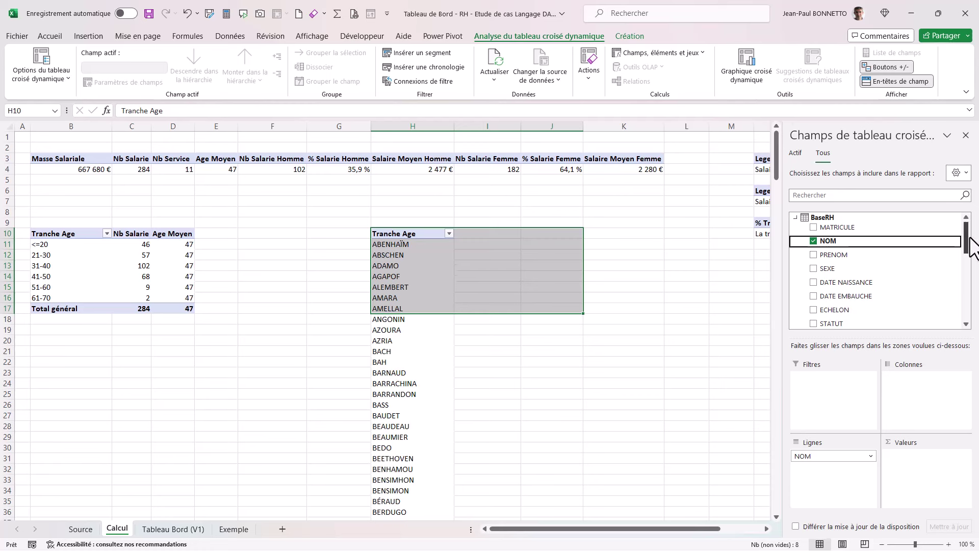
{"action": "left_click_drag", "start_coordinate": [968, 240], "coordinate": [970, 267]}
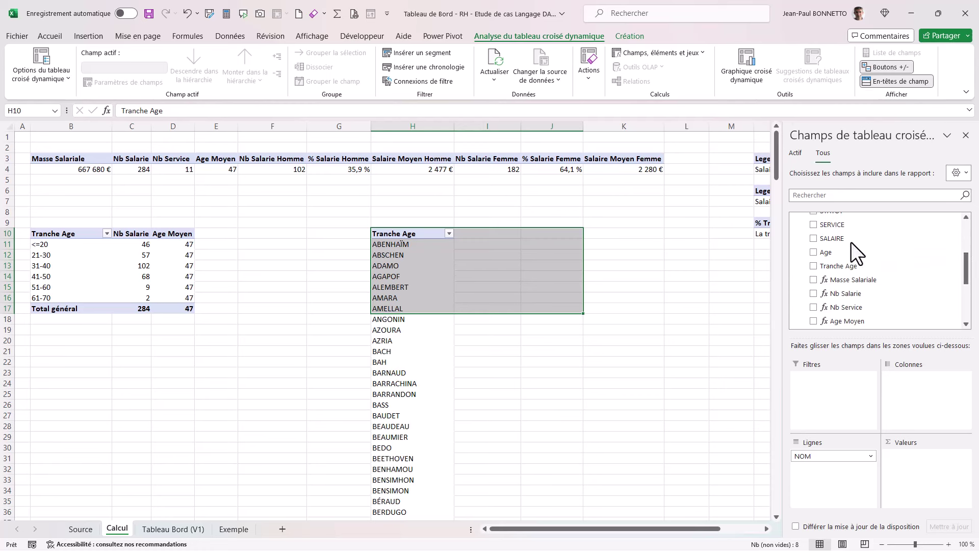
{"action": "left_click", "coordinate": [853, 280]}
{"action": "left_click", "coordinate": [422, 256]}
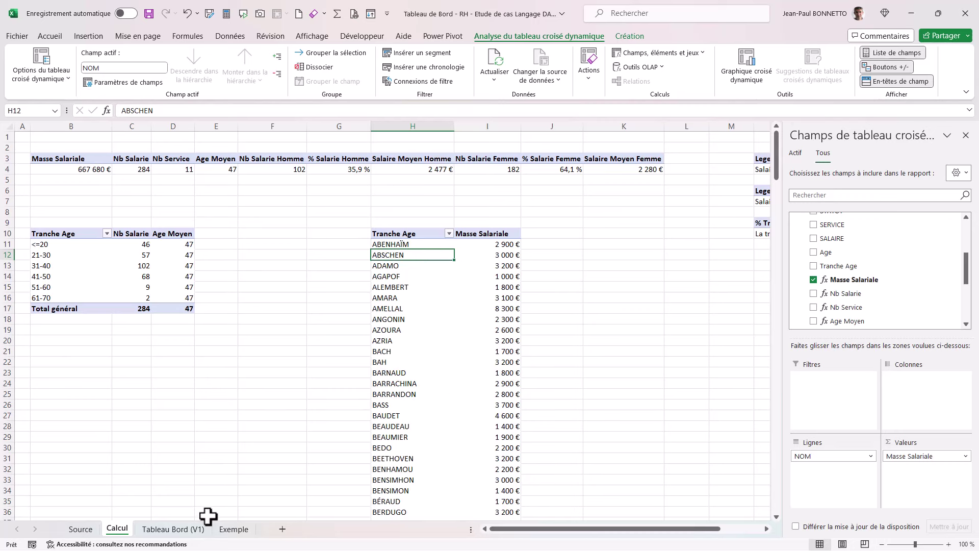
- Consult the Top 5 Salaire chart on the Exemple sheet and open the Power Pivot data model
{"action": "left_click", "coordinate": [234, 529]}
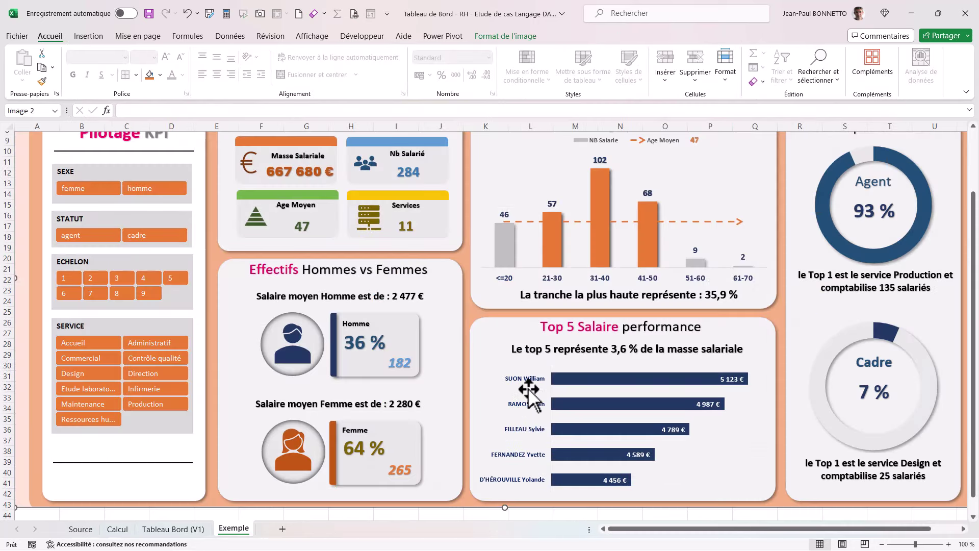
{"action": "left_click", "coordinate": [442, 36]}
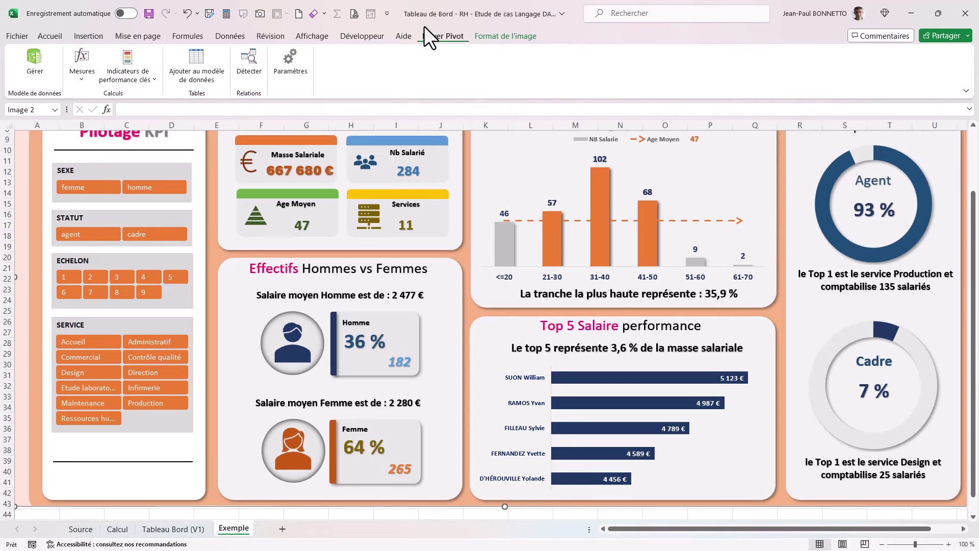
{"action": "left_click", "coordinate": [32, 56]}
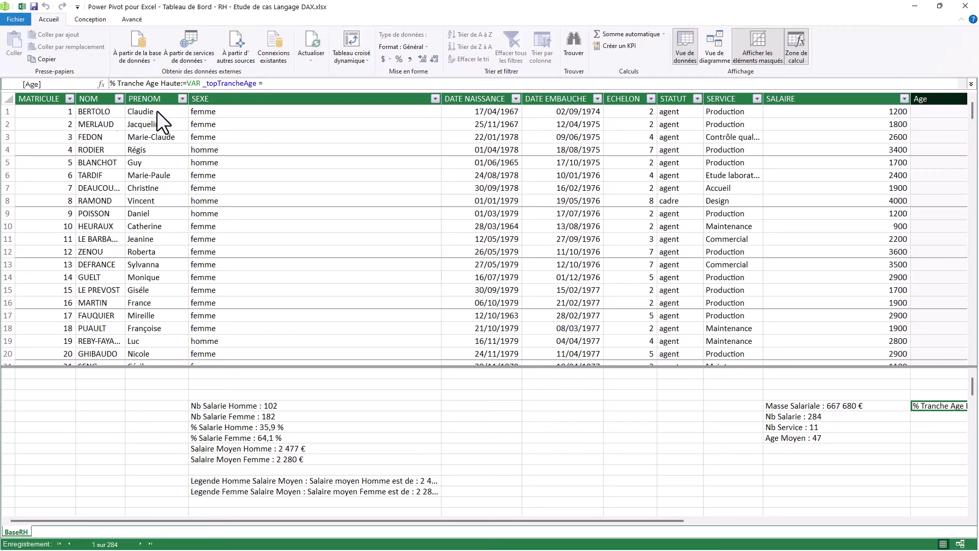
- Start a new calculated column after Tranche Age in the BaseRH table and enlarge the formula bar
{"action": "left_click_drag", "start_coordinate": [607, 520], "coordinate": [833, 520]}
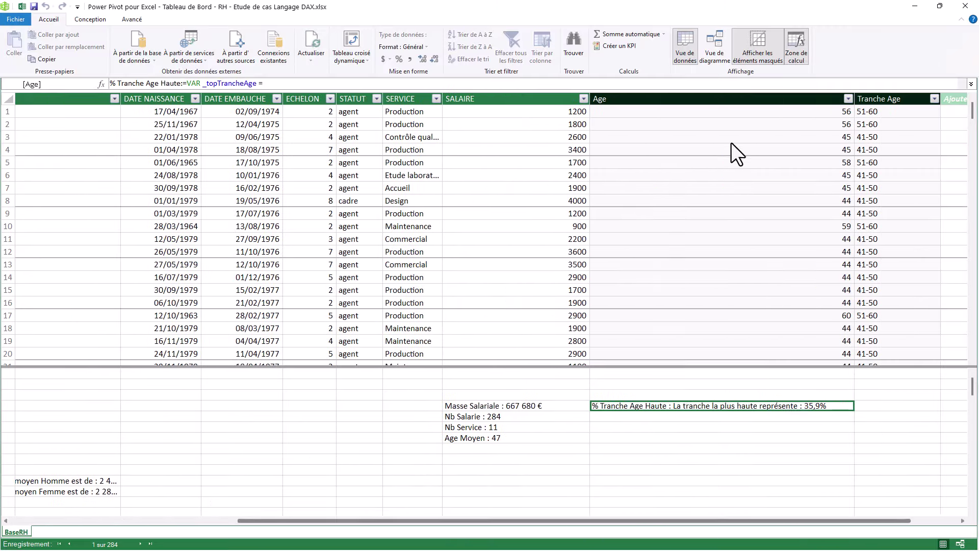
{"action": "left_click_drag", "start_coordinate": [855, 97], "coordinate": [849, 97]}
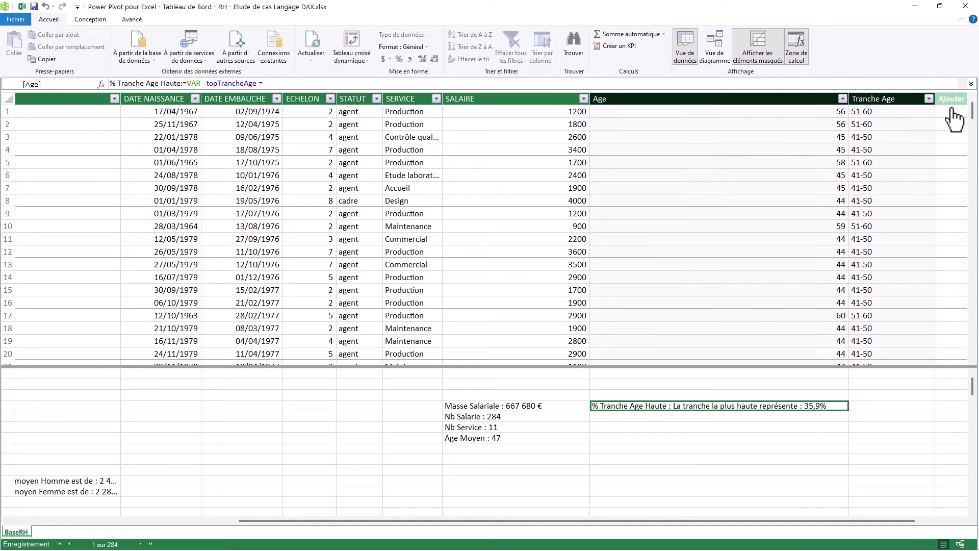
{"action": "left_click_drag", "start_coordinate": [900, 521], "coordinate": [943, 521]}
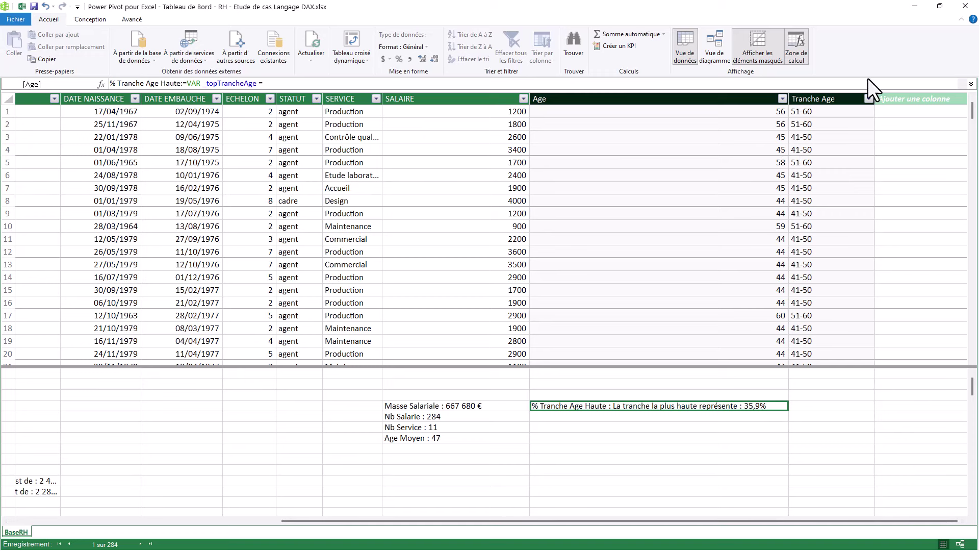
{"action": "left_click", "coordinate": [914, 117]}
{"action": "left_click", "coordinate": [908, 138]}
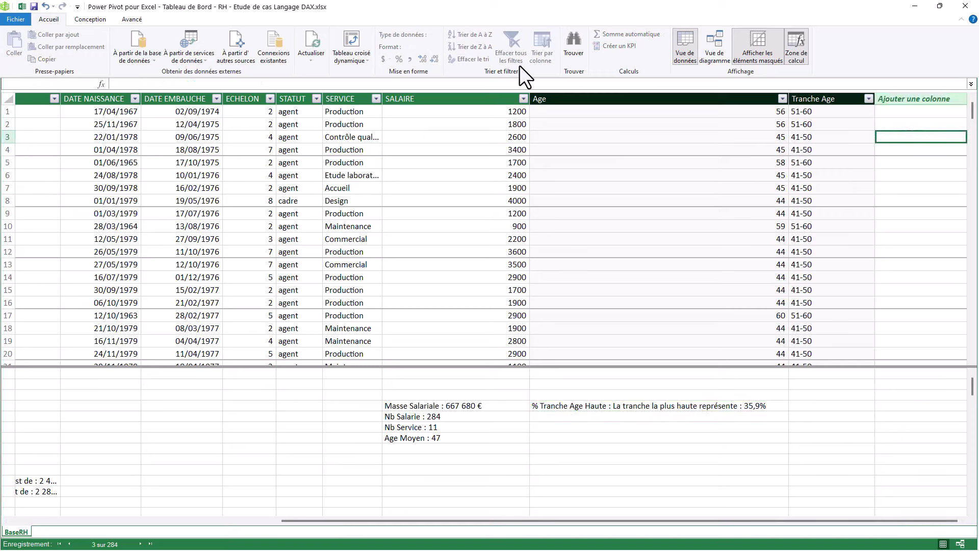
{"action": "left_click", "coordinate": [138, 83]}
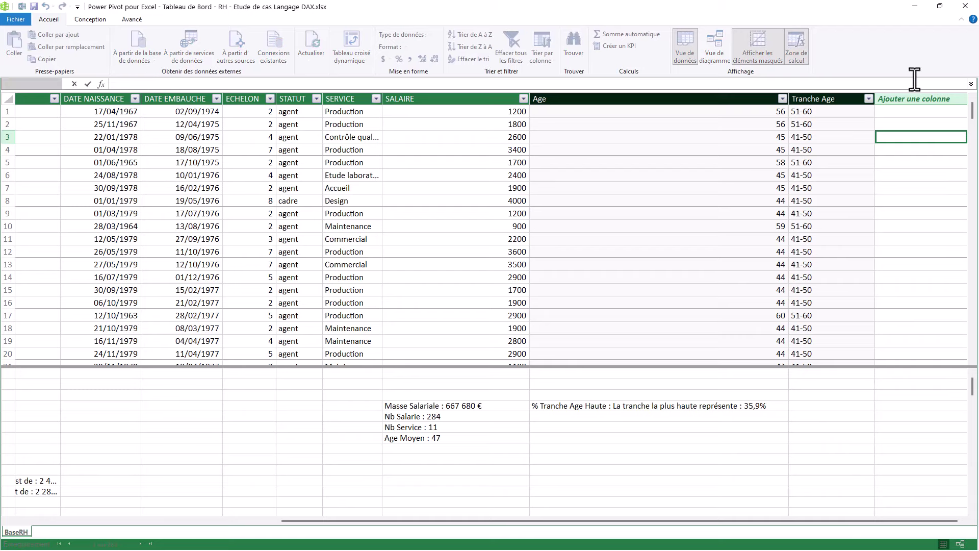
{"action": "left_click", "coordinate": [971, 83]}
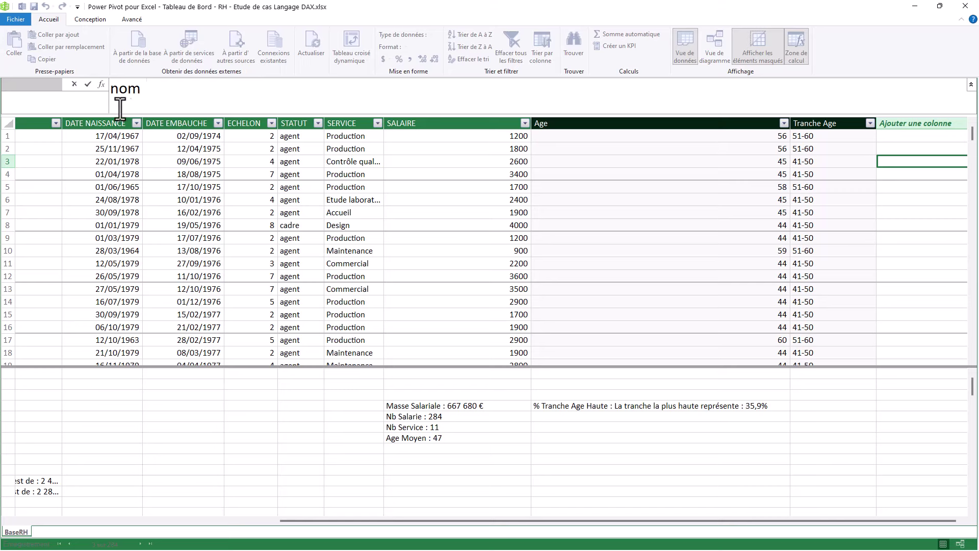
- Begin the new column's formula with a reference to the name column, =[NOM]
{"action": "left_click_drag", "start_coordinate": [141, 90], "coordinate": [80, 90]}
{"action": "type", "text": "[["}
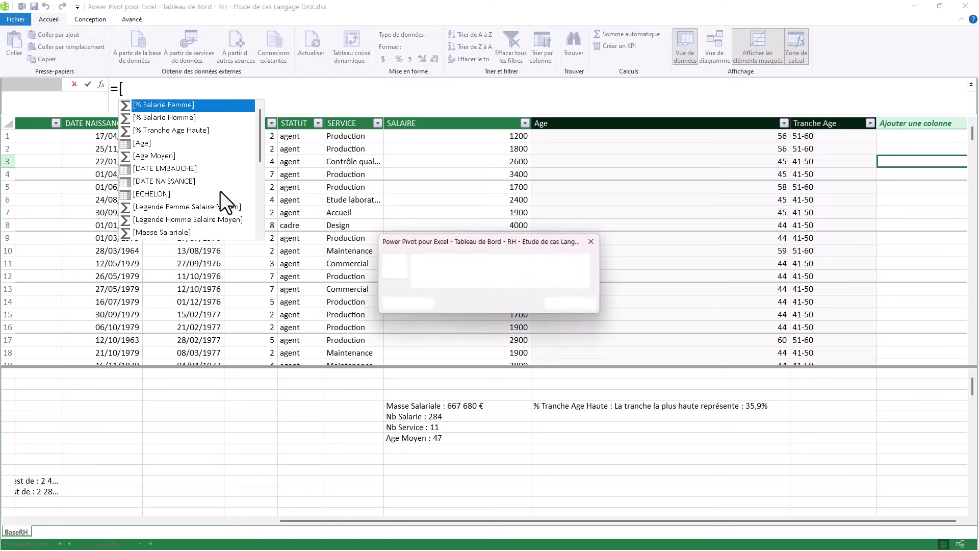
{"action": "left_click", "coordinate": [588, 243]}
{"action": "scroll", "coordinate": [185, 113], "scroll_direction": "down", "scroll_amount": 4}
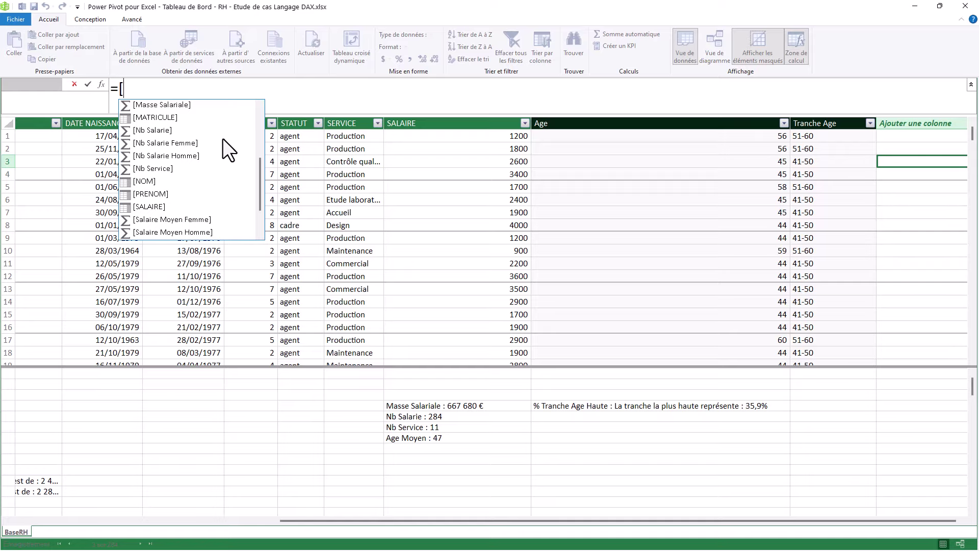
{"action": "left_click_drag", "start_coordinate": [262, 169], "coordinate": [261, 172]}
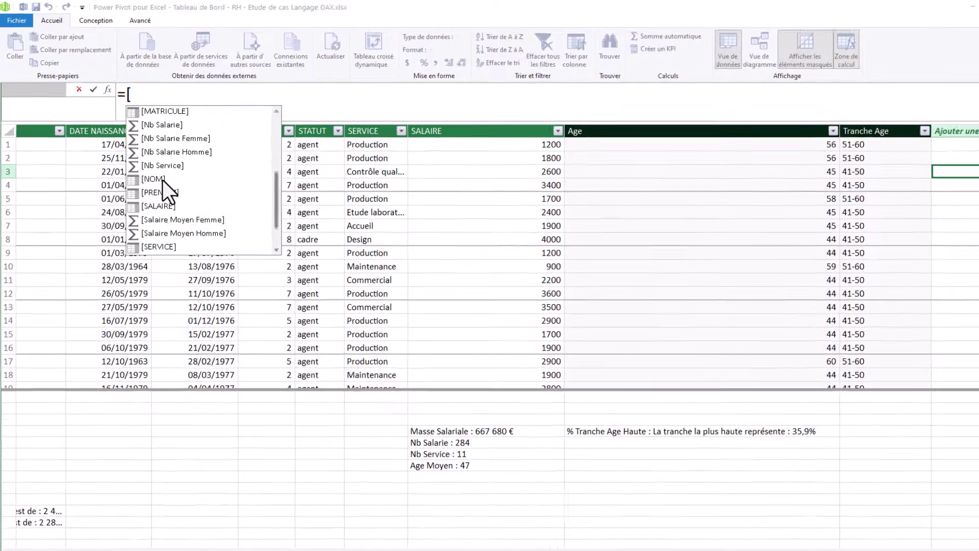
{"action": "left_click", "coordinate": [145, 169]}
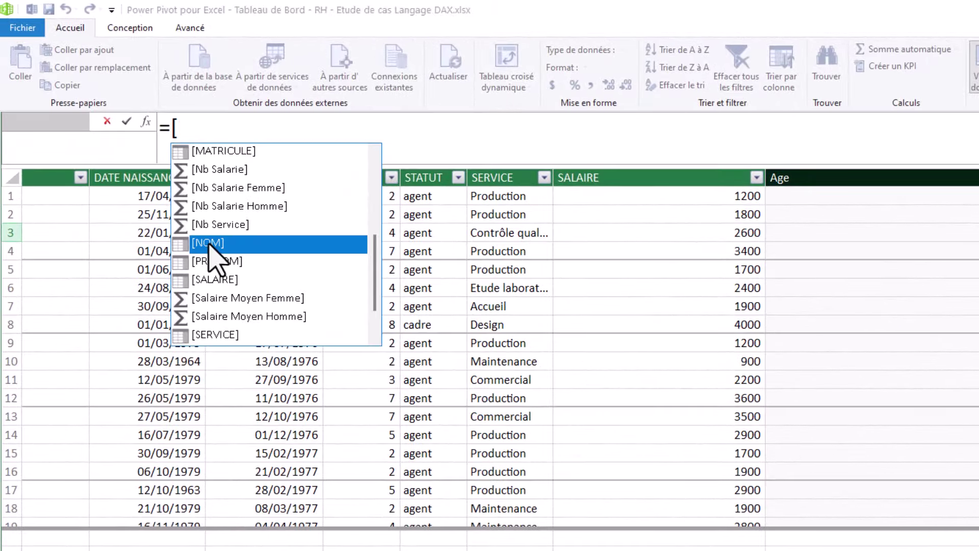
{"action": "double_click", "coordinate": [208, 245]}
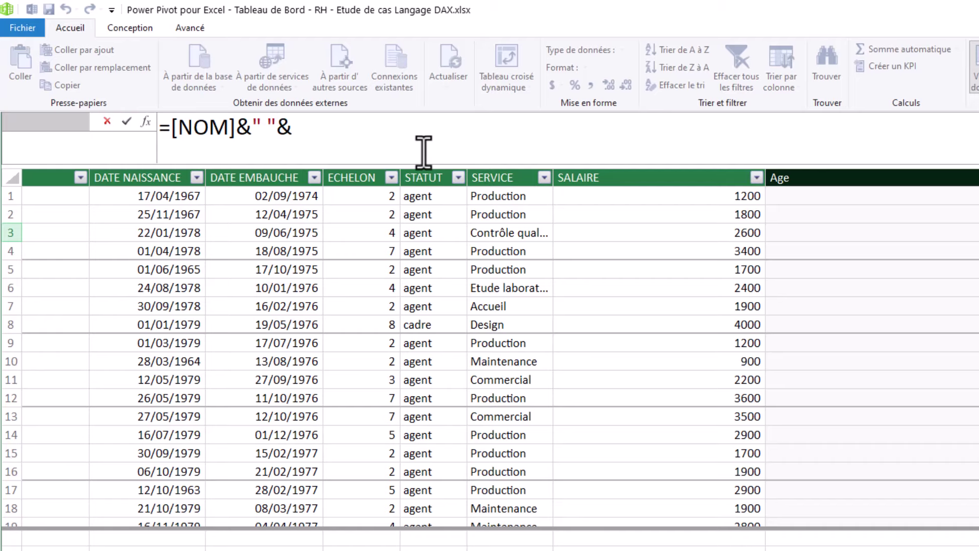
- Complete the column formula as =[NOM]&" "&[PRENOM] and validate it
{"action": "type", "text": "["}
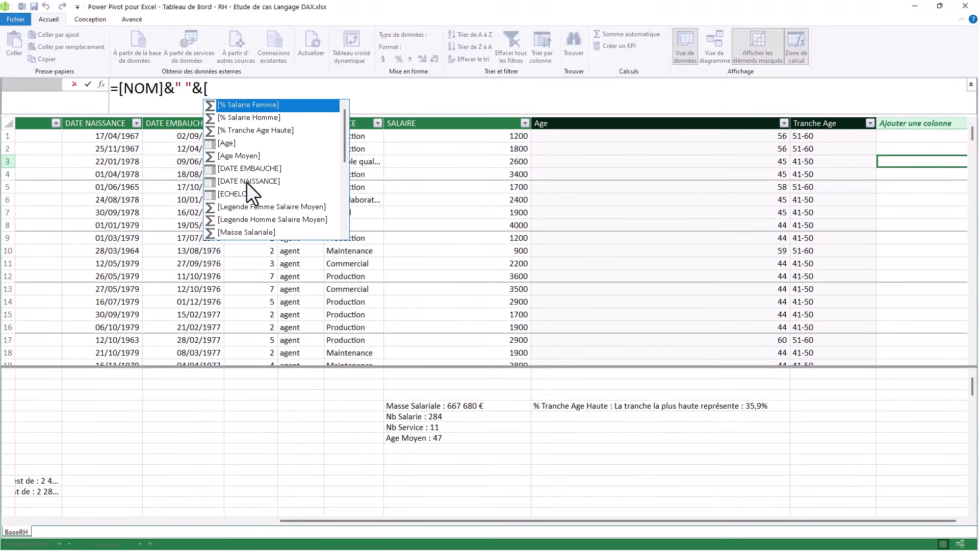
{"action": "type", "text": "p"}
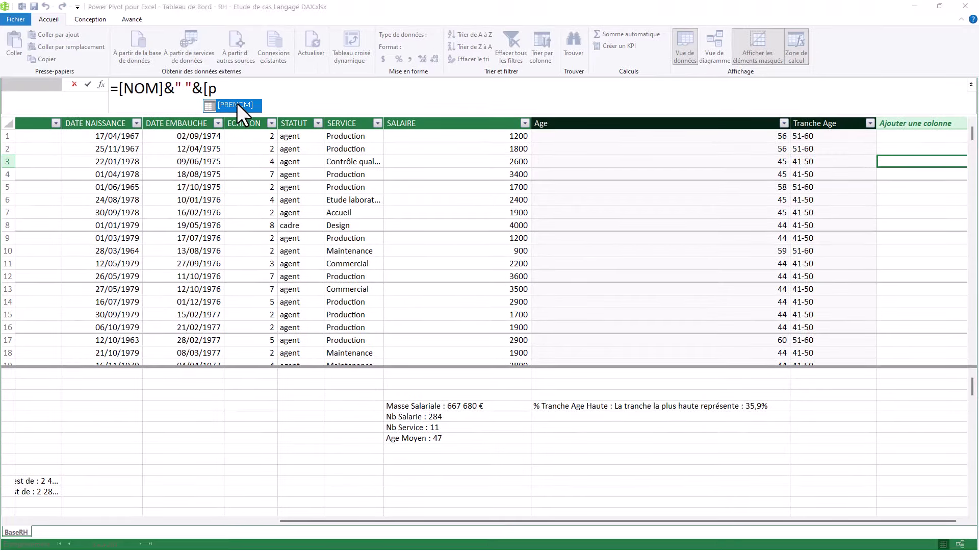
{"action": "double_click", "coordinate": [236, 103]}
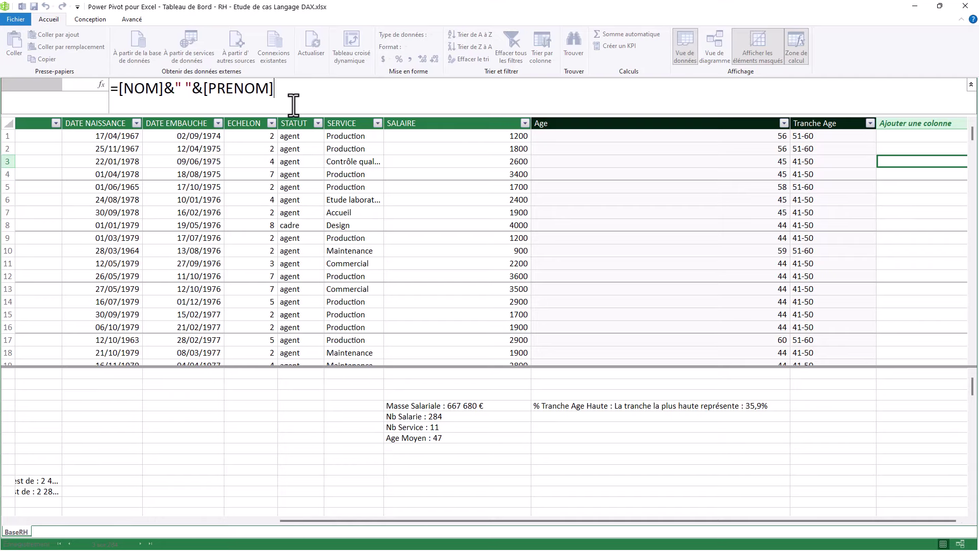
{"action": "key", "text": "Return"}
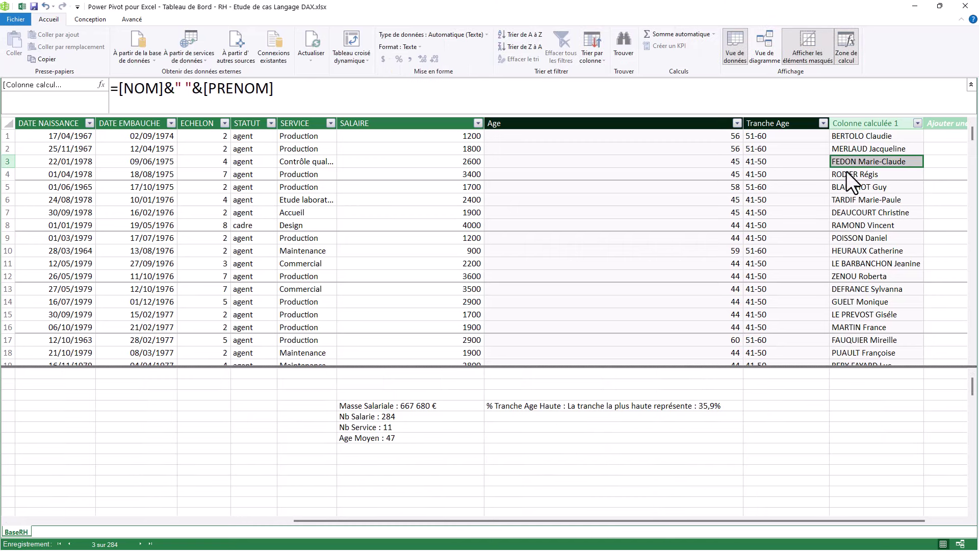
- Rename the new calculated column as Nom Salarie
{"action": "left_click", "coordinate": [892, 123]}
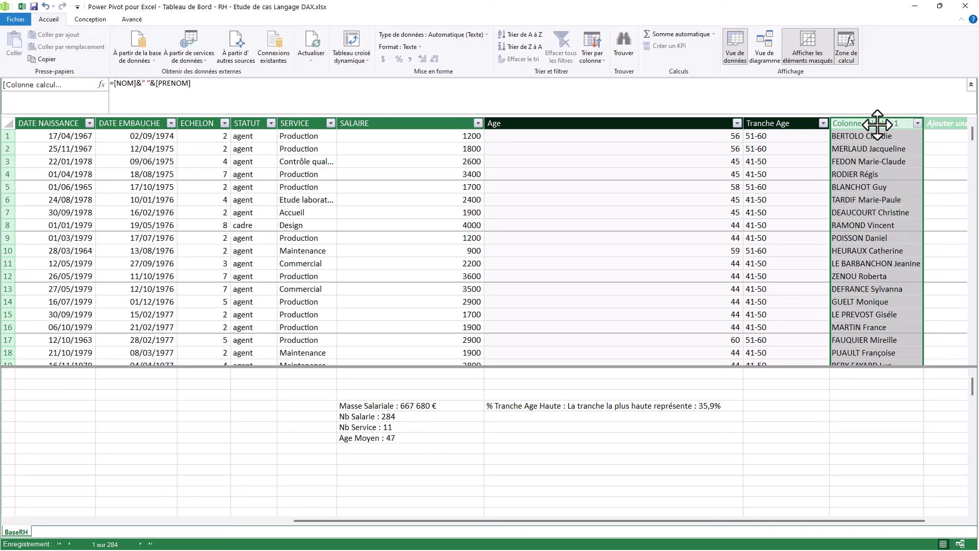
{"action": "double_click", "coordinate": [876, 123]}
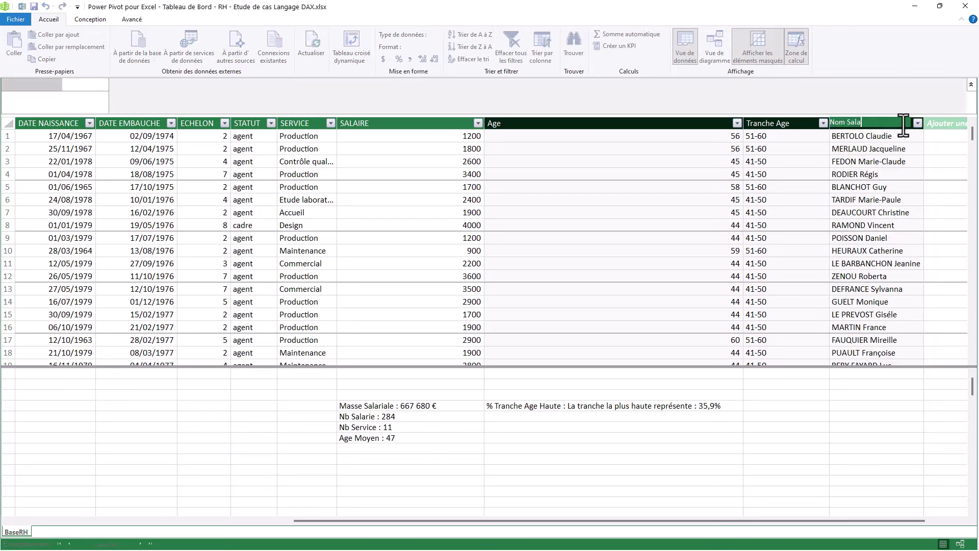
{"action": "type", "text": "Nom Salarie"}
{"action": "key", "text": "Return"}
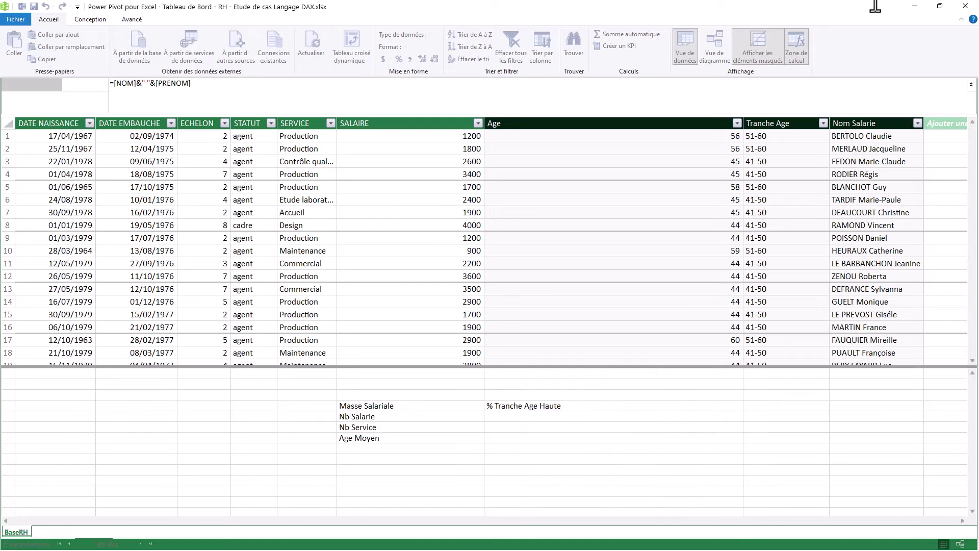
- Return to the workbook's Calcul sheet and replace NOM with Nom Salarie in the rows of the salary pivot table
{"action": "left_click", "coordinate": [965, 7]}
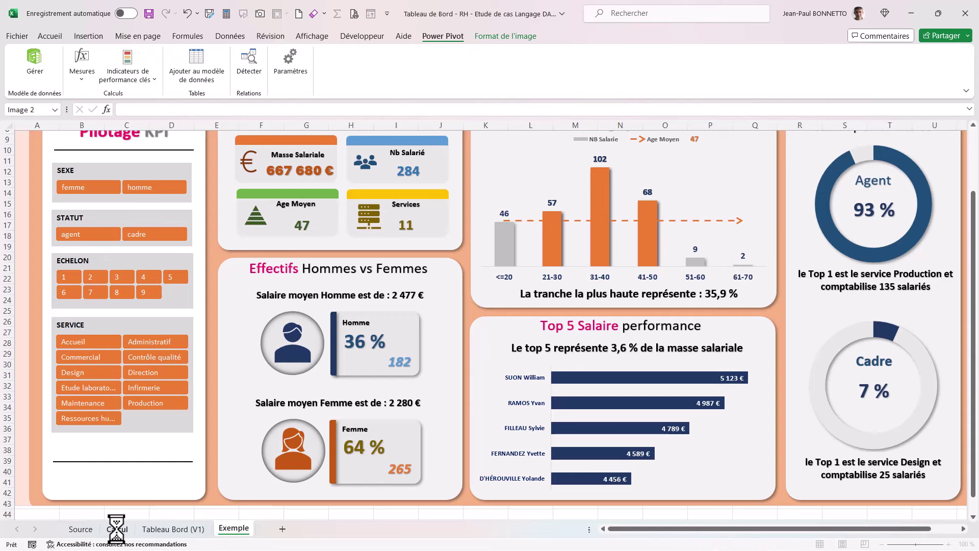
{"action": "left_click", "coordinate": [117, 529]}
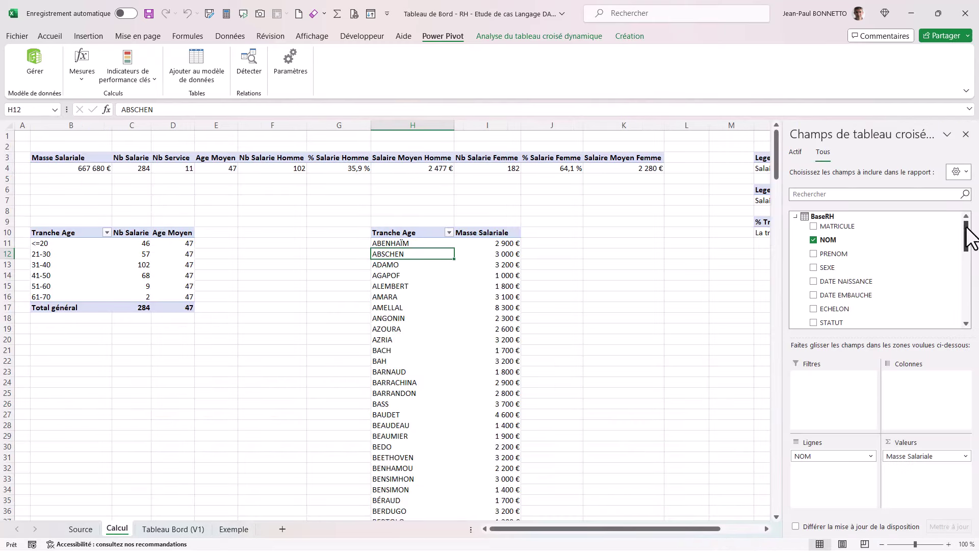
{"action": "left_click_drag", "start_coordinate": [969, 235], "coordinate": [969, 271]}
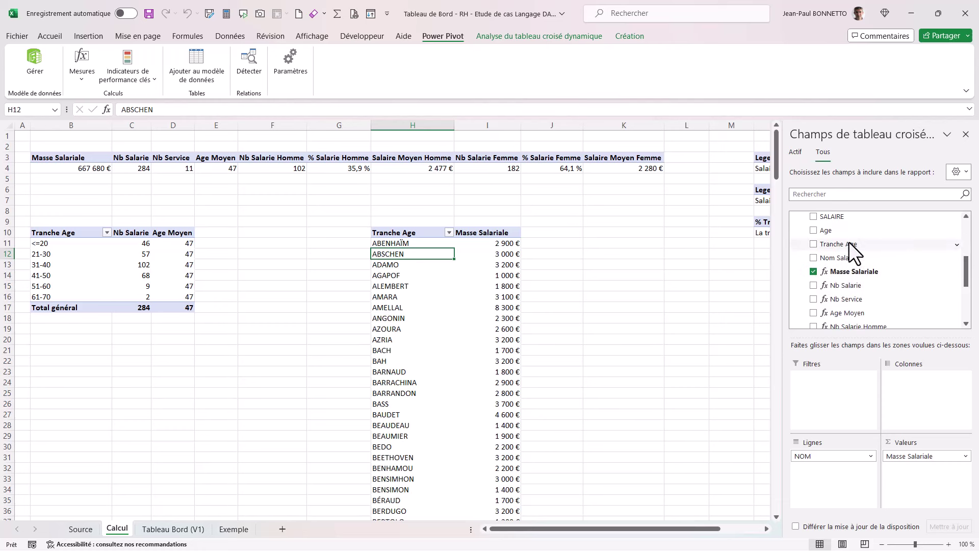
{"action": "left_click_drag", "start_coordinate": [840, 258], "coordinate": [821, 451]}
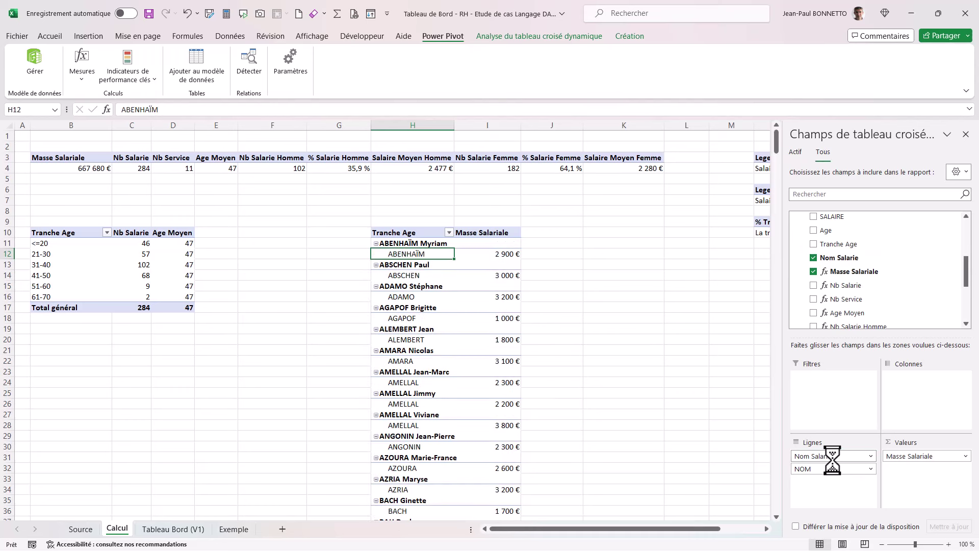
{"action": "left_click_drag", "start_coordinate": [829, 469], "coordinate": [646, 395]}
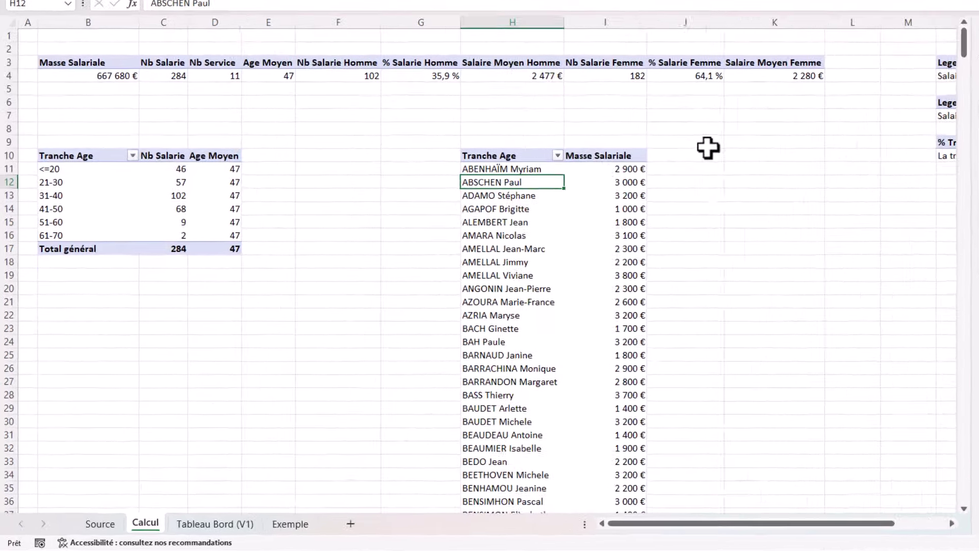
- Sort the employee pivot table by Masse Salariale from largest to smallest
{"action": "left_click", "coordinate": [614, 170]}
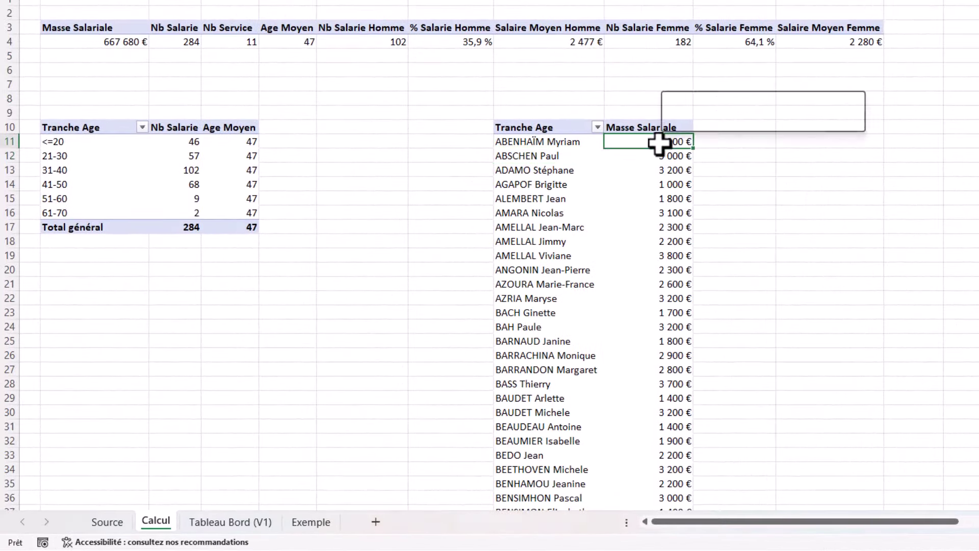
{"action": "right_click", "coordinate": [659, 145]}
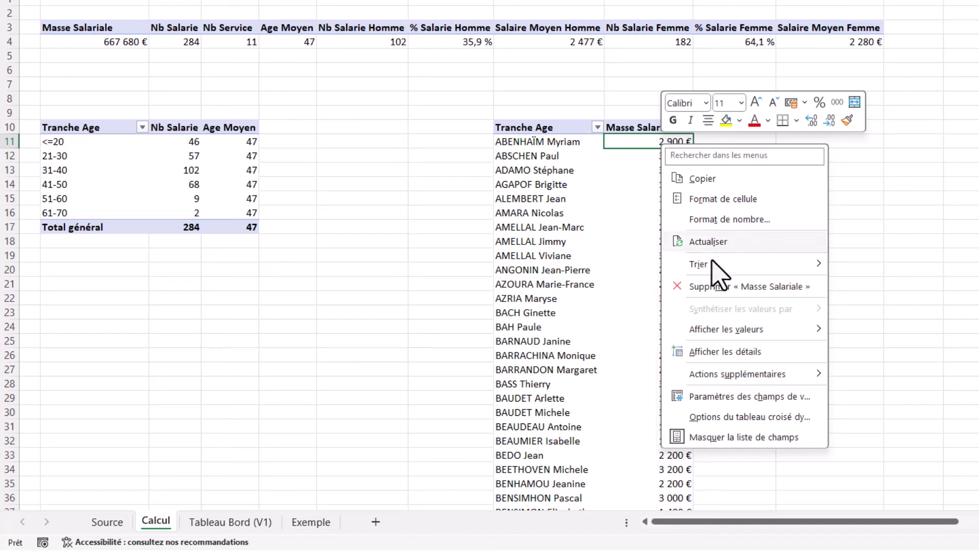
{"action": "mouse_move", "coordinate": [708, 267]}
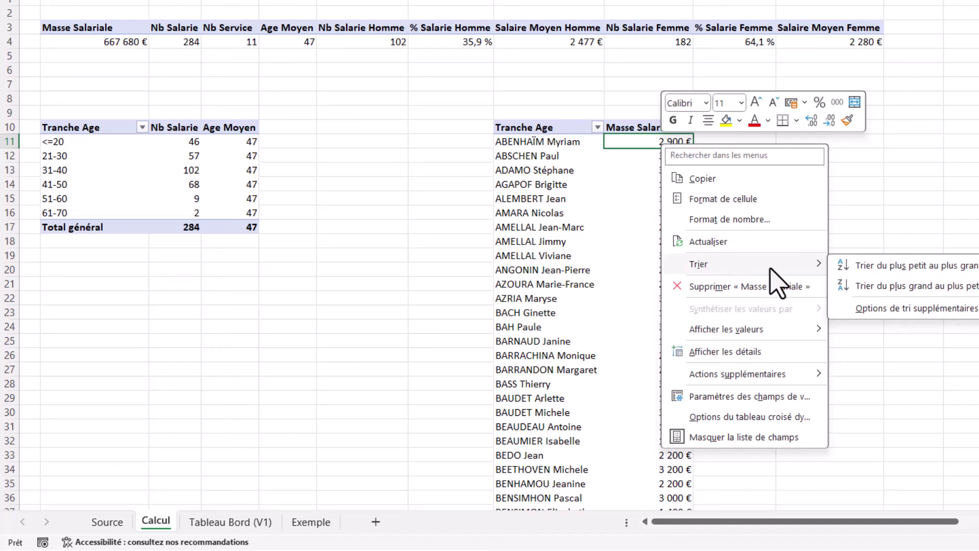
{"action": "left_click", "coordinate": [912, 286]}
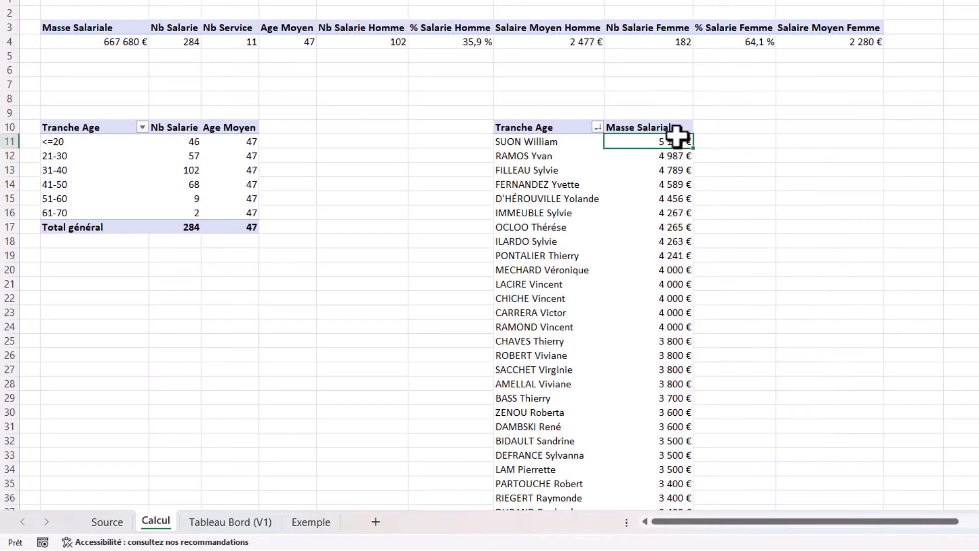
- Filter the employee pivot table by value to the top 5 items (Haut, Éléments) by Masse Salariale
{"action": "left_click", "coordinate": [597, 127]}
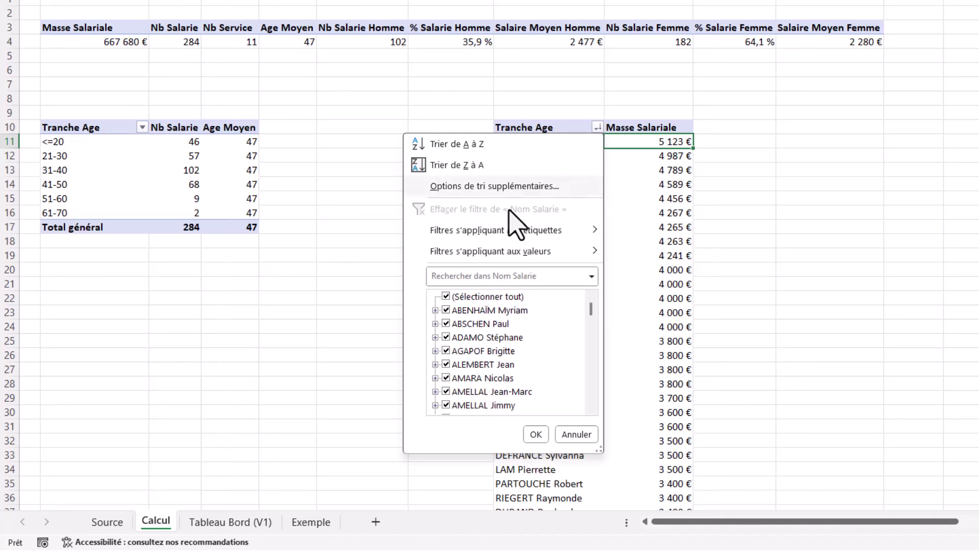
{"action": "mouse_move", "coordinate": [487, 253]}
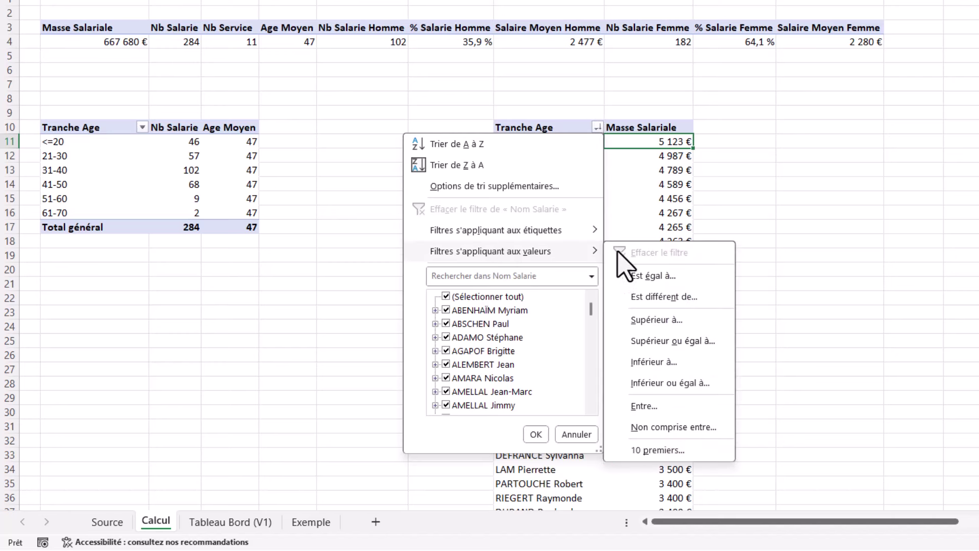
{"action": "left_click", "coordinate": [654, 450]}
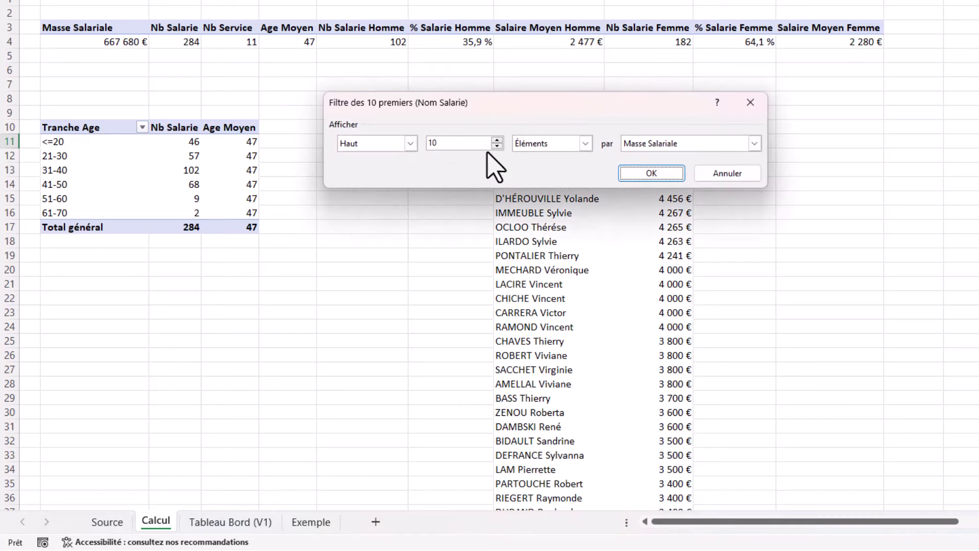
{"action": "left_click", "coordinate": [497, 146]}
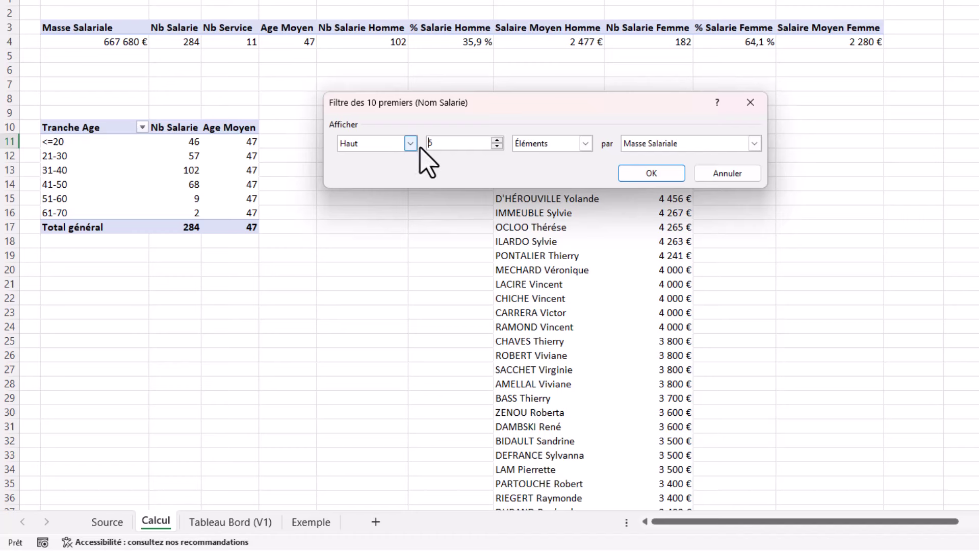
{"action": "left_click", "coordinate": [754, 144]}
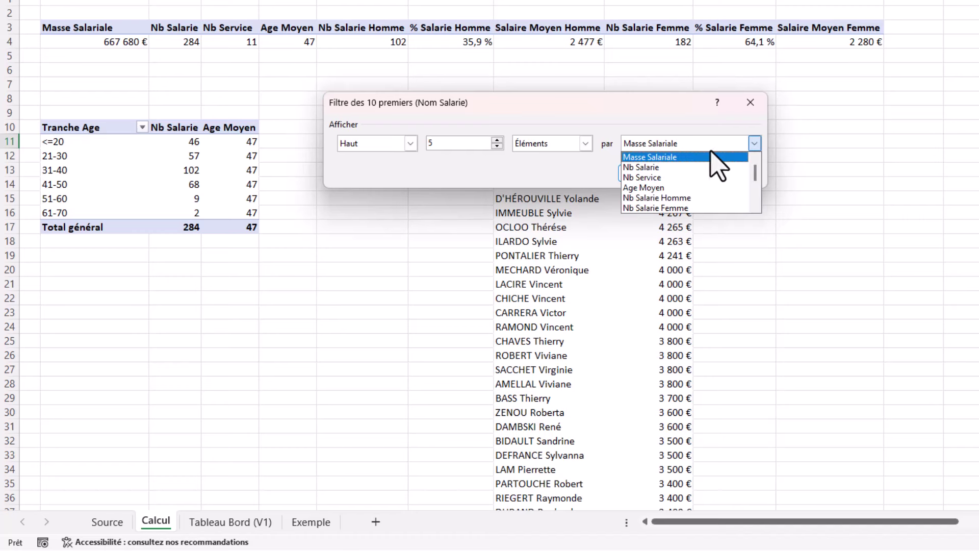
{"action": "left_click", "coordinate": [660, 158]}
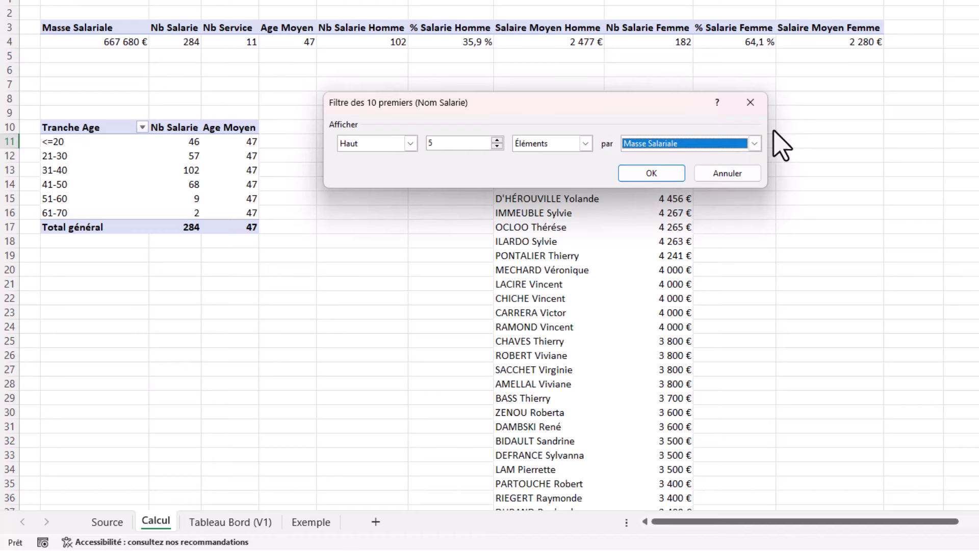
{"action": "left_click", "coordinate": [753, 143]}
{"action": "left_click", "coordinate": [661, 157]}
{"action": "left_click", "coordinate": [648, 174]}
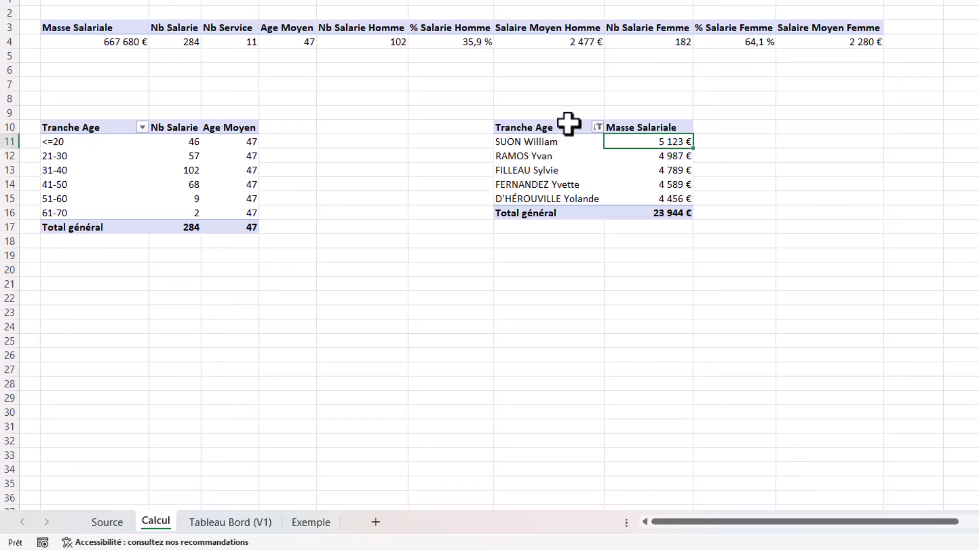
- Rename the employee pivot table's row header in H10 as Nom Salarié
{"action": "left_click", "coordinate": [549, 126]}
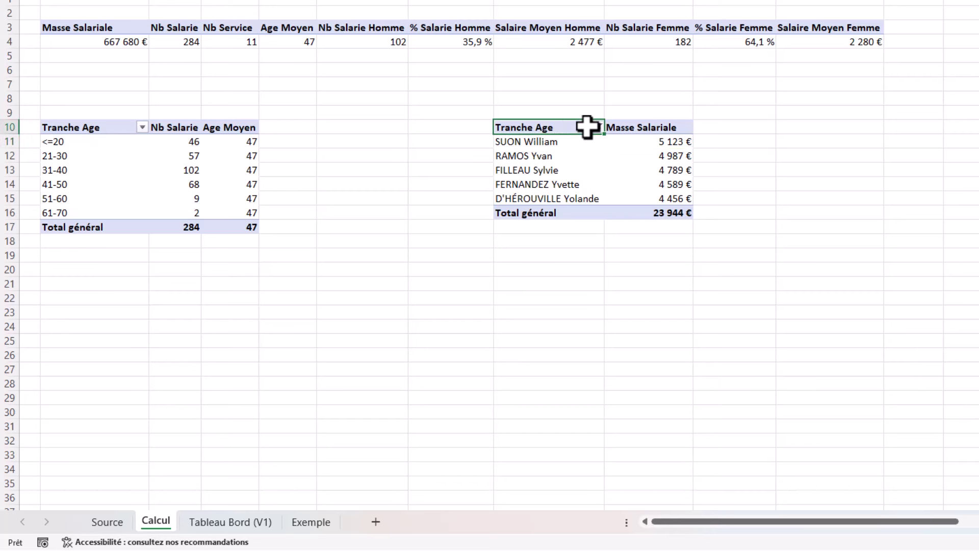
{"action": "type", "text": "Nom Salarié"}
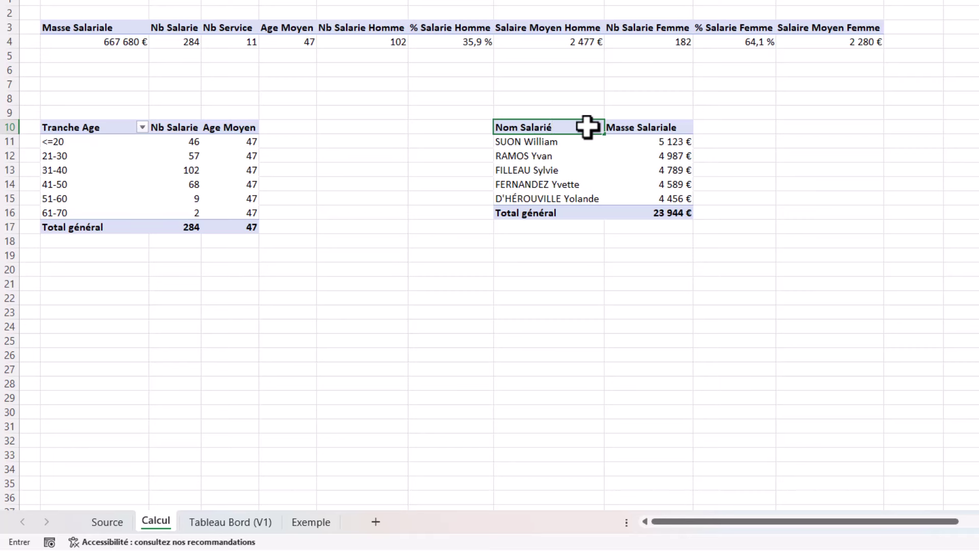
{"action": "left_click", "coordinate": [670, 128]}
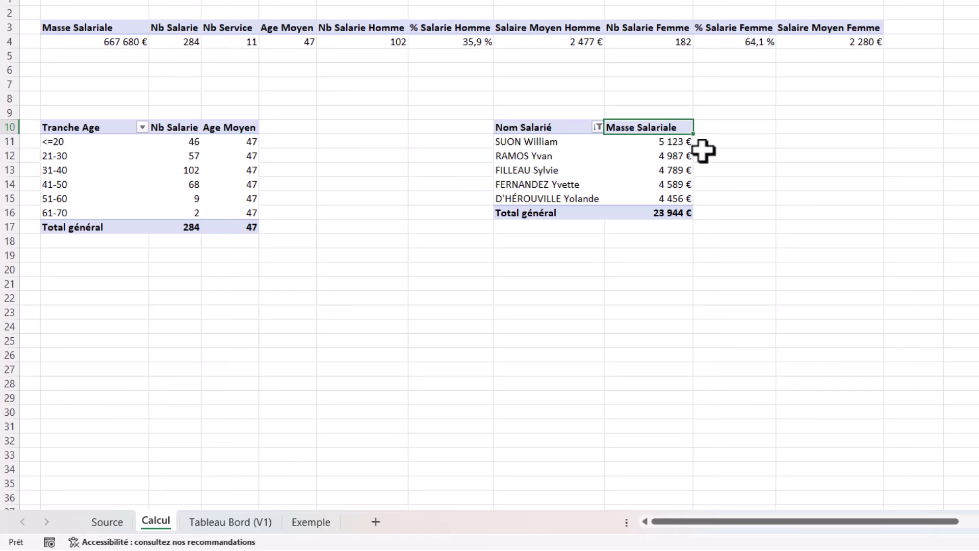
- Name the employee pivot table tcd_top5_Salaire in its options, review its data settings and apply
{"action": "left_click", "coordinate": [536, 157]}
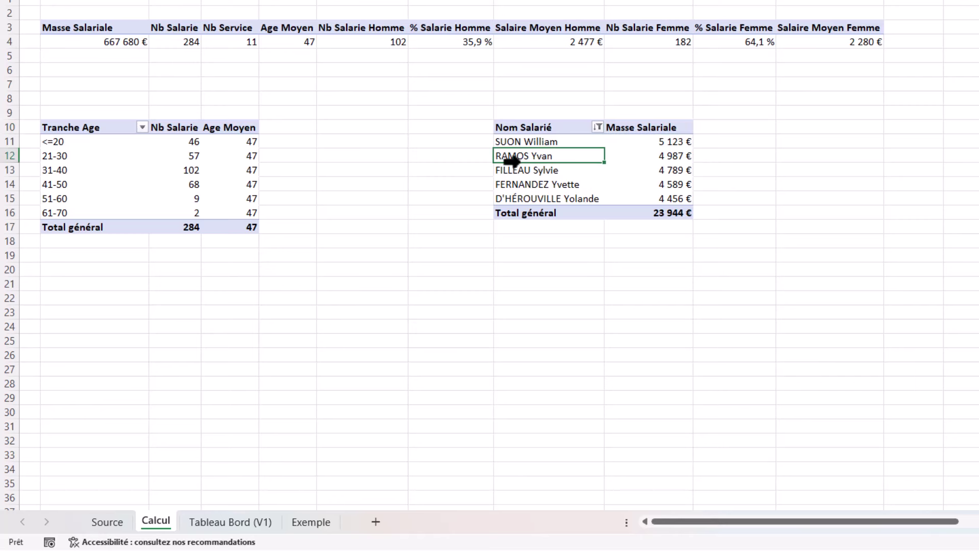
{"action": "right_click", "coordinate": [544, 157]}
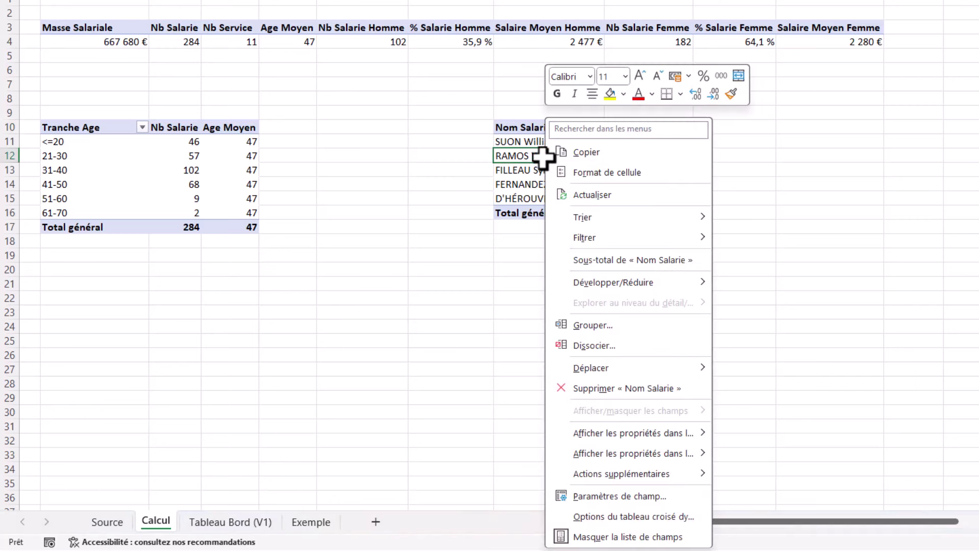
{"action": "left_click", "coordinate": [624, 517]}
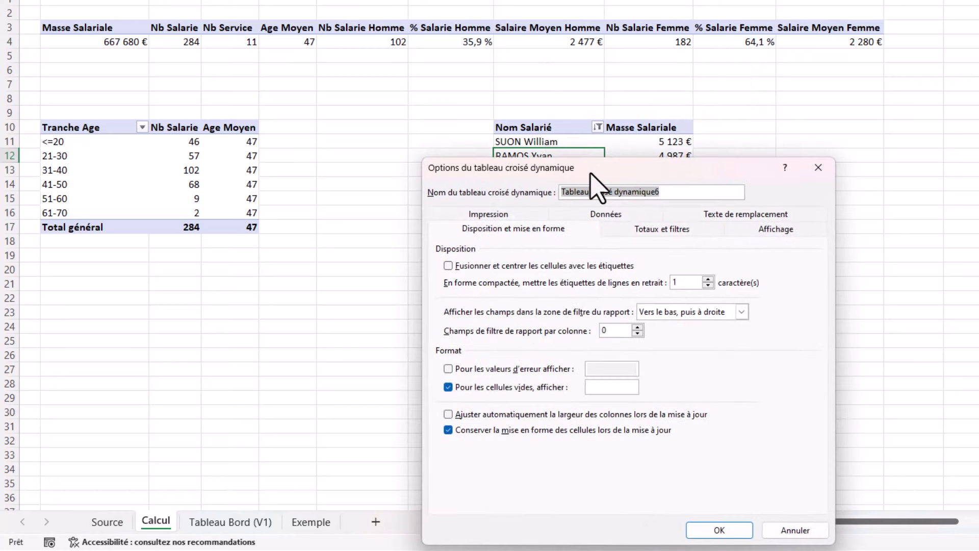
{"action": "left_click_drag", "start_coordinate": [590, 159], "coordinate": [527, 1]}
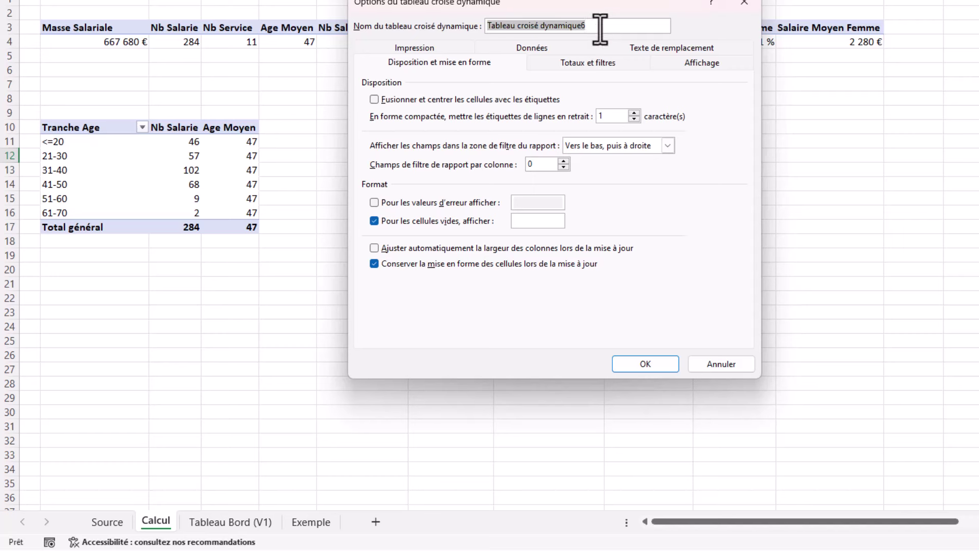
{"action": "type", "text": "tcd_top5_Salaire"}
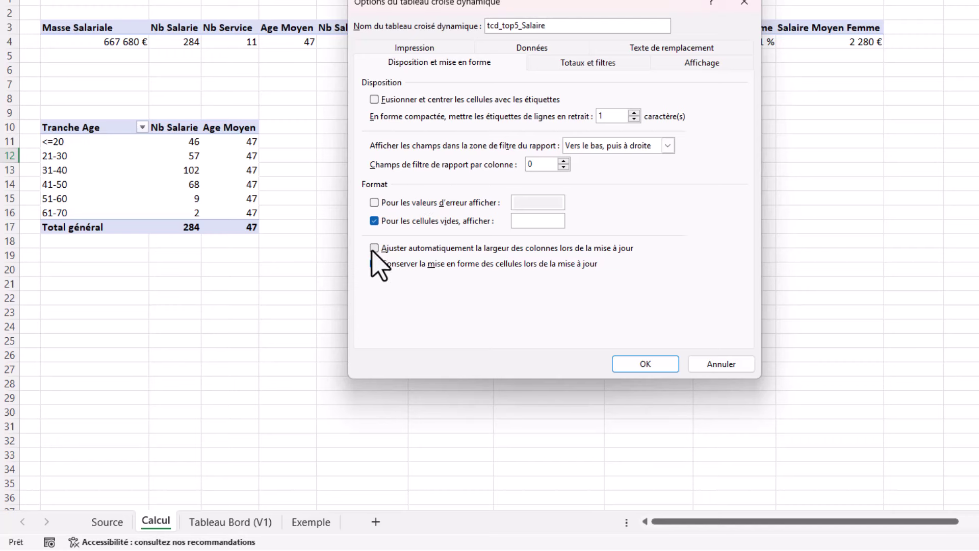
{"action": "left_click", "coordinate": [532, 49]}
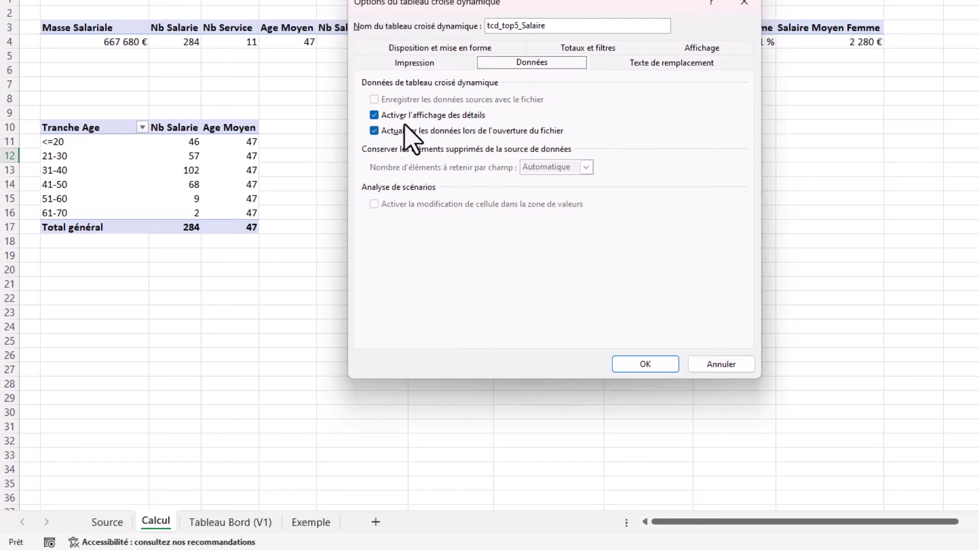
{"action": "left_click", "coordinate": [647, 364]}
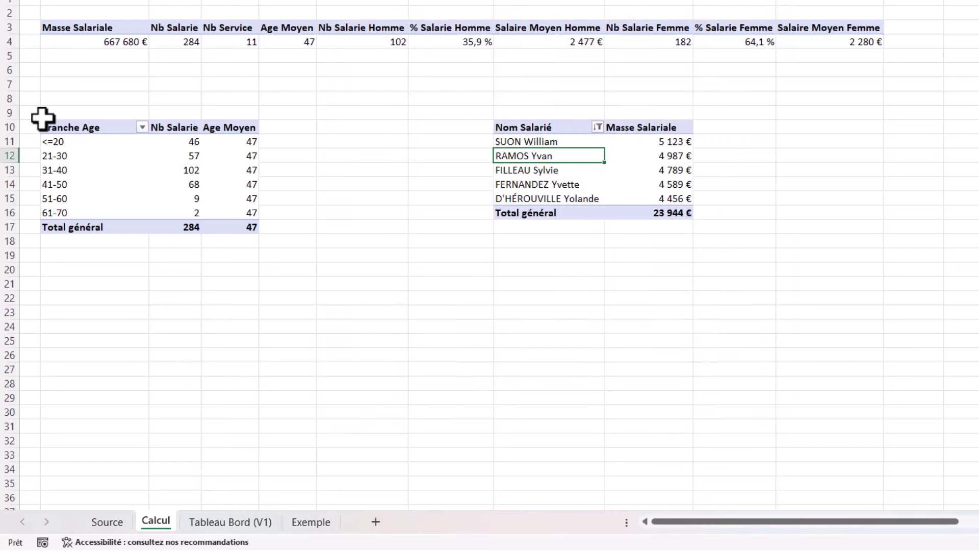
- Insert a clustered bar pivot chart (Barres groupées) from the top 5 salary pivot table, then reposition and enlarge it
{"action": "left_click_drag", "start_coordinate": [524, 128], "coordinate": [673, 215]}
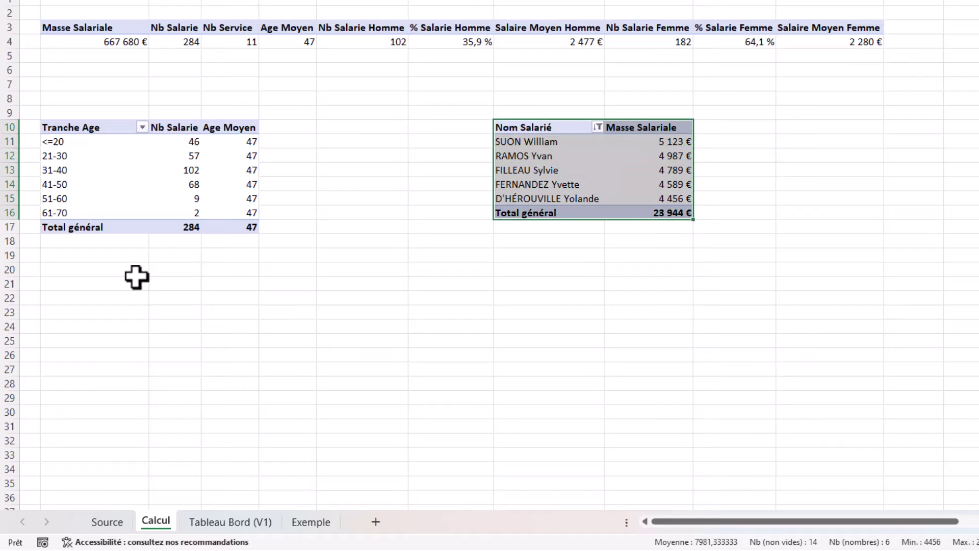
{"action": "left_click", "coordinate": [590, 179]}
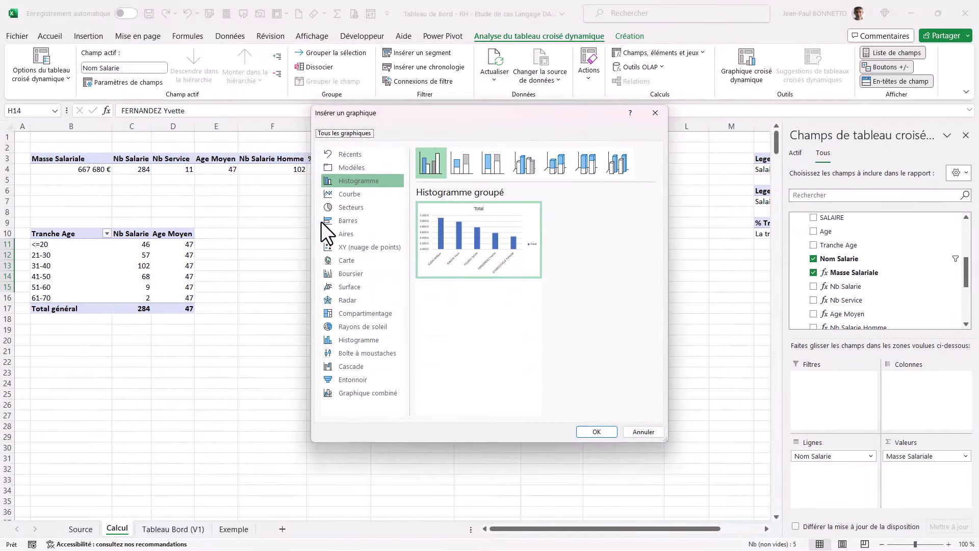
{"action": "left_click", "coordinate": [327, 220]}
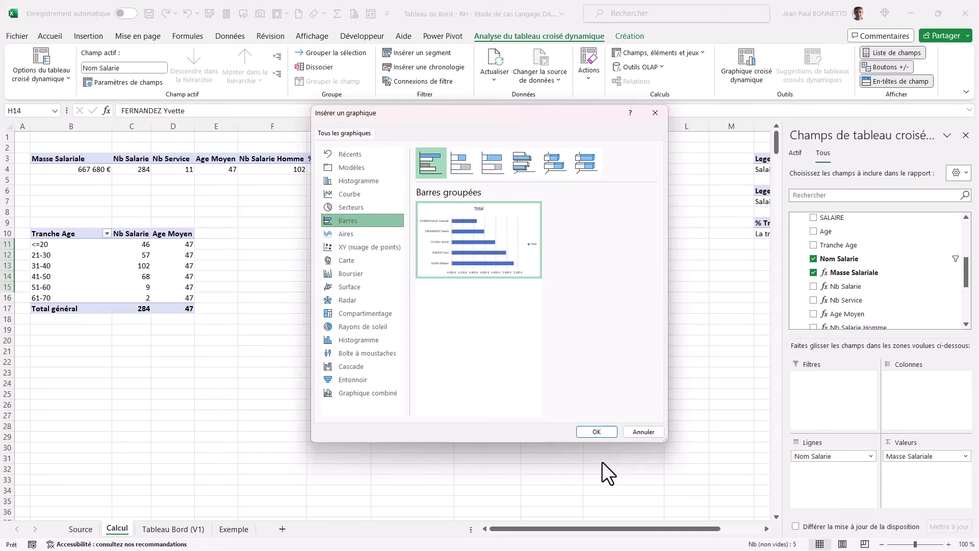
{"action": "left_click", "coordinate": [597, 432]}
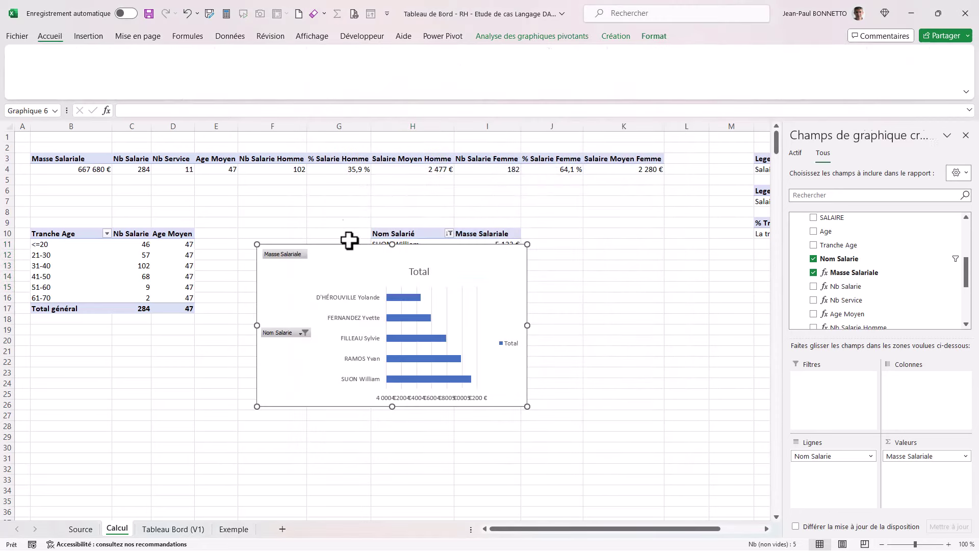
{"action": "left_click_drag", "start_coordinate": [357, 258], "coordinate": [282, 225]}
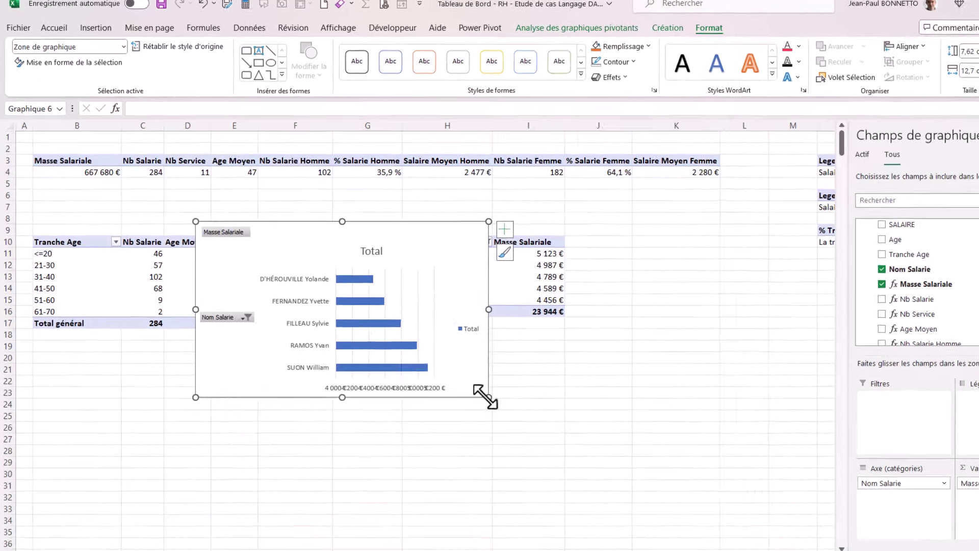
{"action": "left_click_drag", "start_coordinate": [449, 384], "coordinate": [561, 443]}
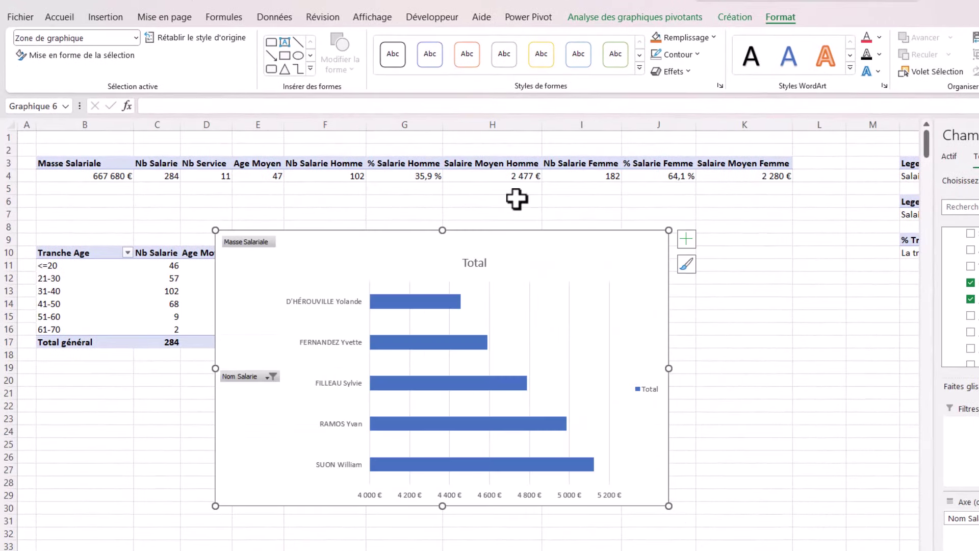
- Remove the legend and gridlines from the top 5 salary bar chart
{"action": "left_click", "coordinate": [687, 241]}
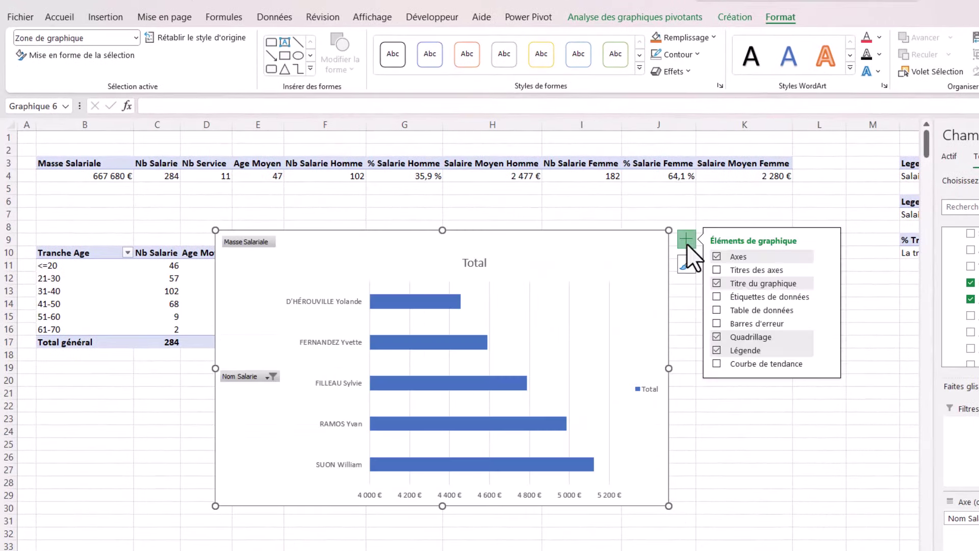
{"action": "left_click", "coordinate": [716, 351]}
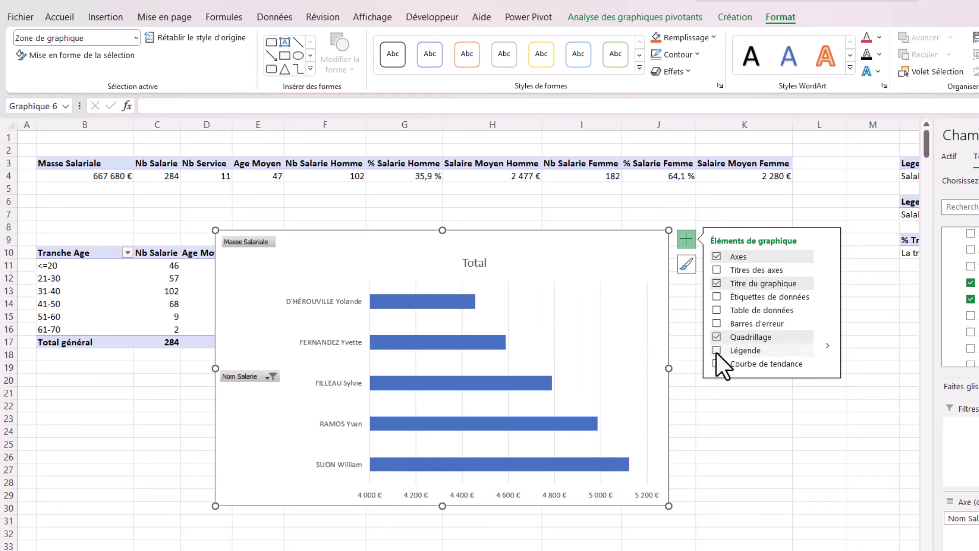
{"action": "left_click", "coordinate": [715, 336]}
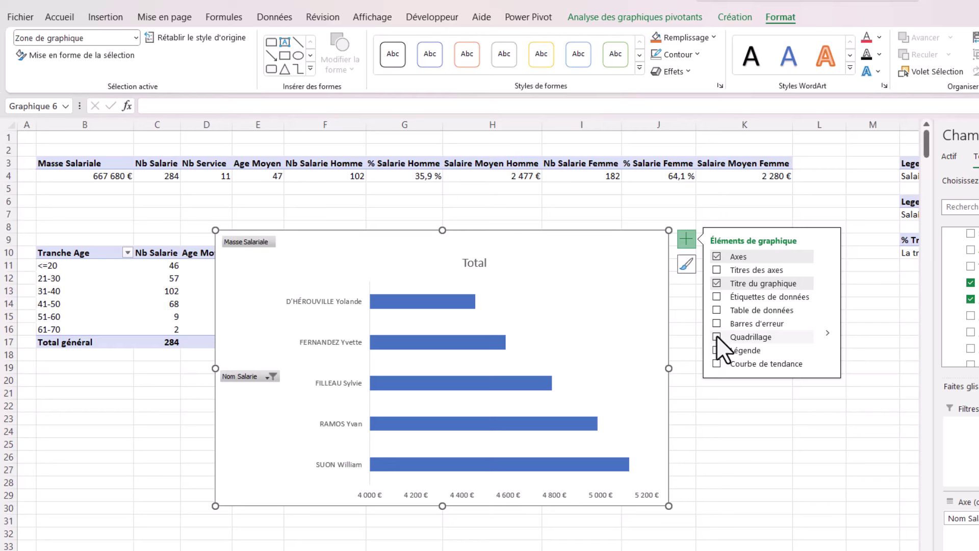
- Remove the title and the main horizontal axis from the top 5 salary bar chart
{"action": "left_click", "coordinate": [716, 283]}
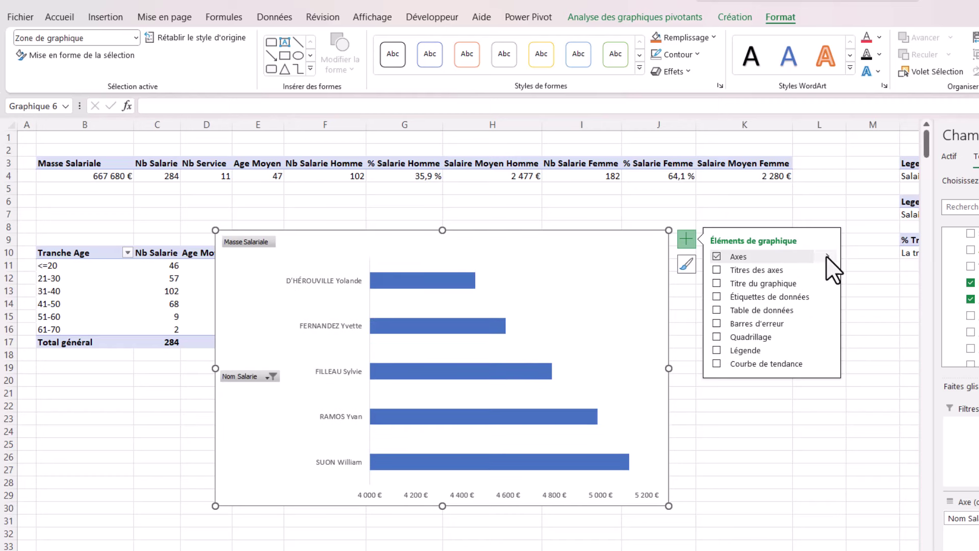
{"action": "mouse_move", "coordinate": [826, 256]}
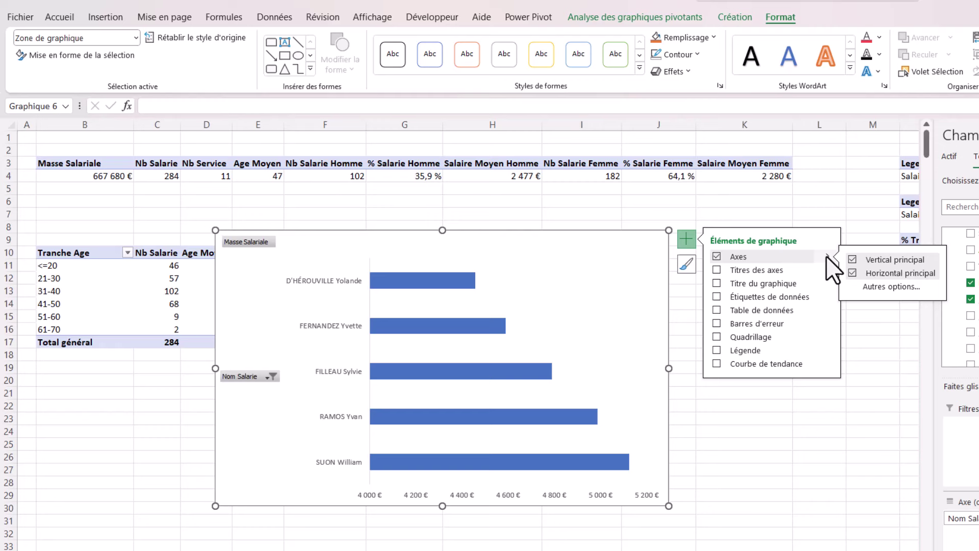
{"action": "left_click", "coordinate": [850, 271]}
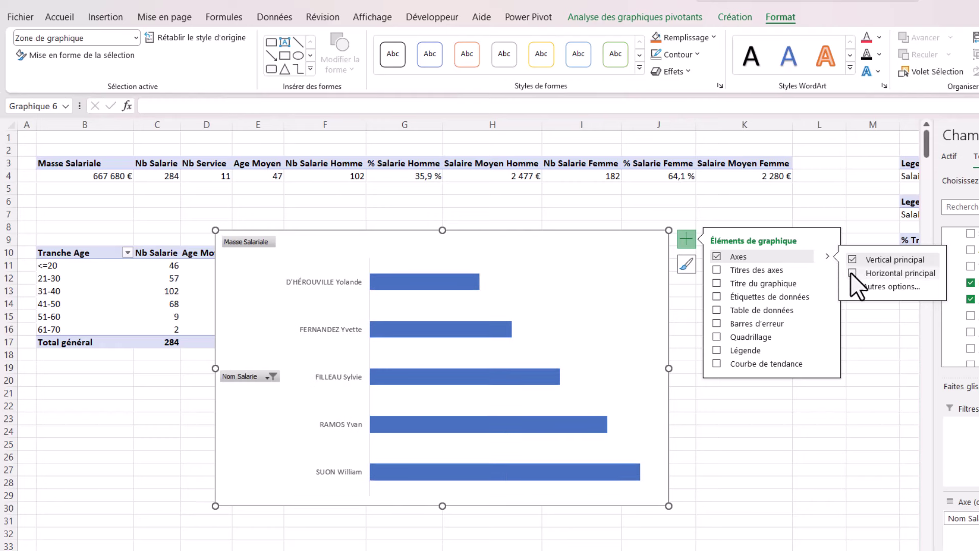
- Add data labels to the salary bars and place them at the inside end (Bord intérieur)
{"action": "left_click", "coordinate": [716, 296]}
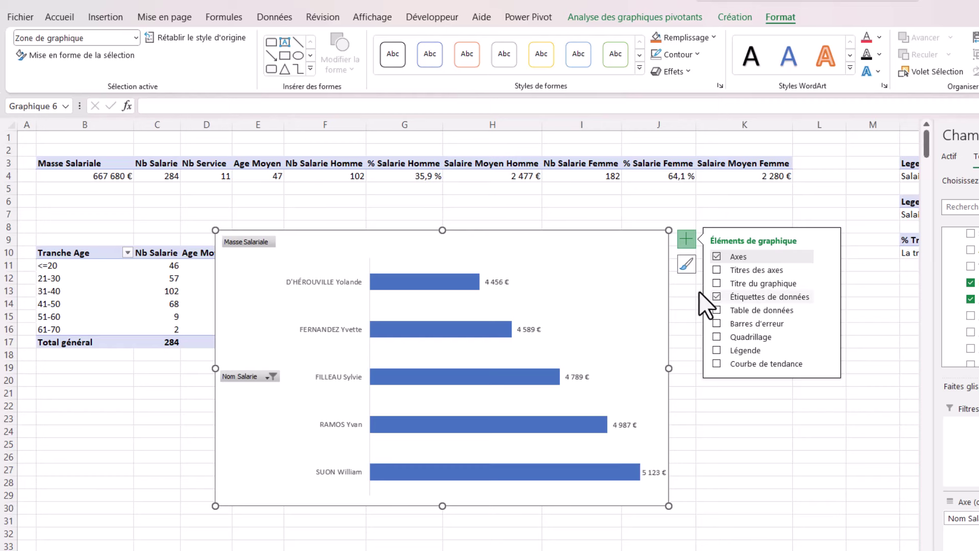
{"action": "mouse_move", "coordinate": [828, 292]}
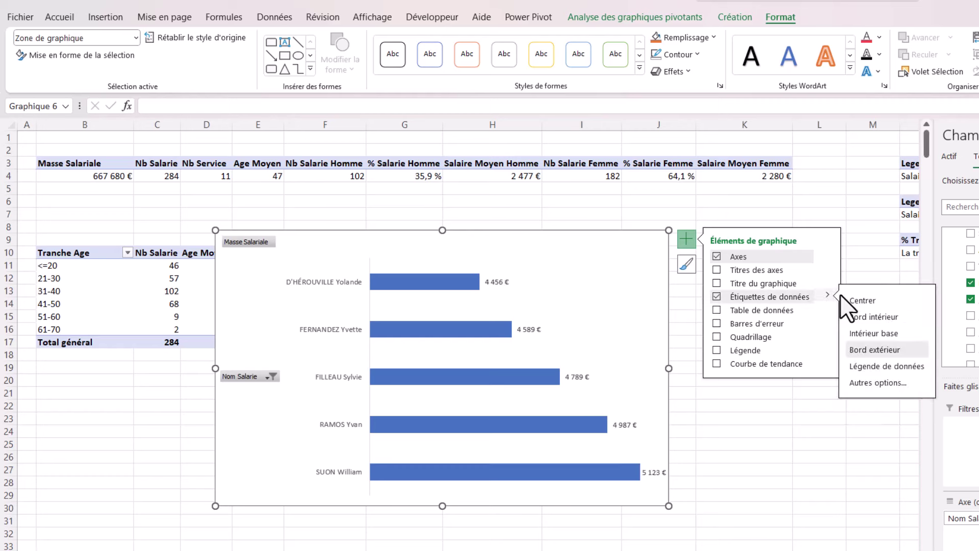
{"action": "left_click", "coordinate": [874, 315]}
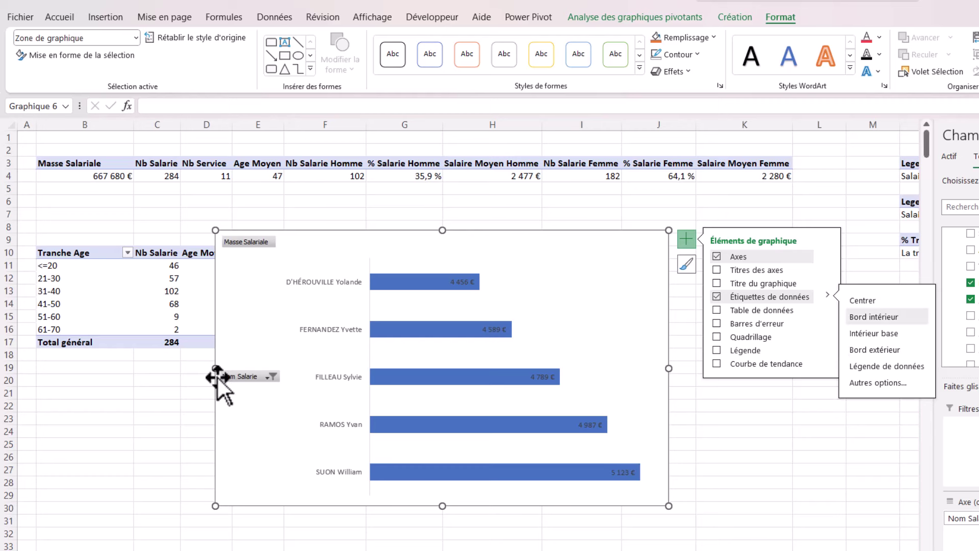
- Hide all the field buttons on the top 5 salary chart and shift the chart slightly down and to the left
{"action": "right_click", "coordinate": [249, 375]}
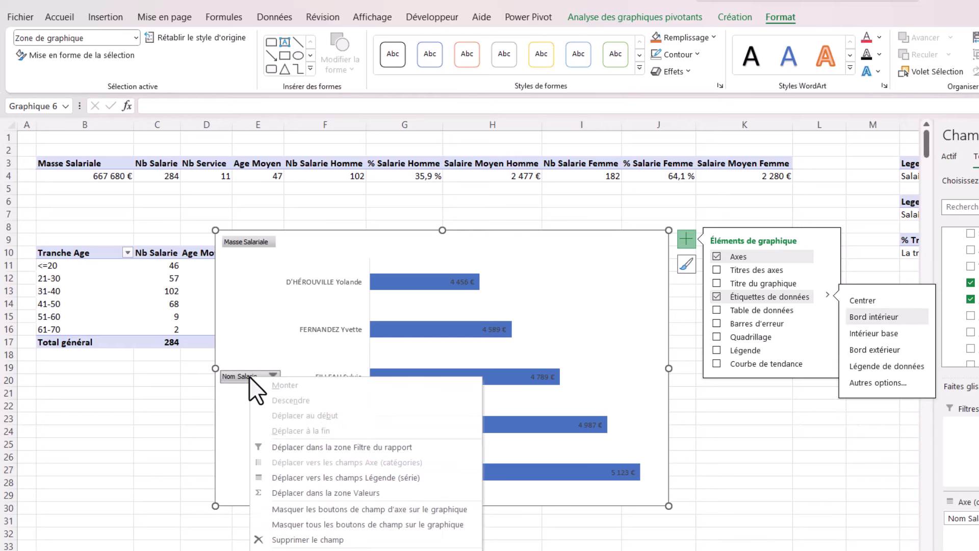
{"action": "left_click", "coordinate": [304, 523]}
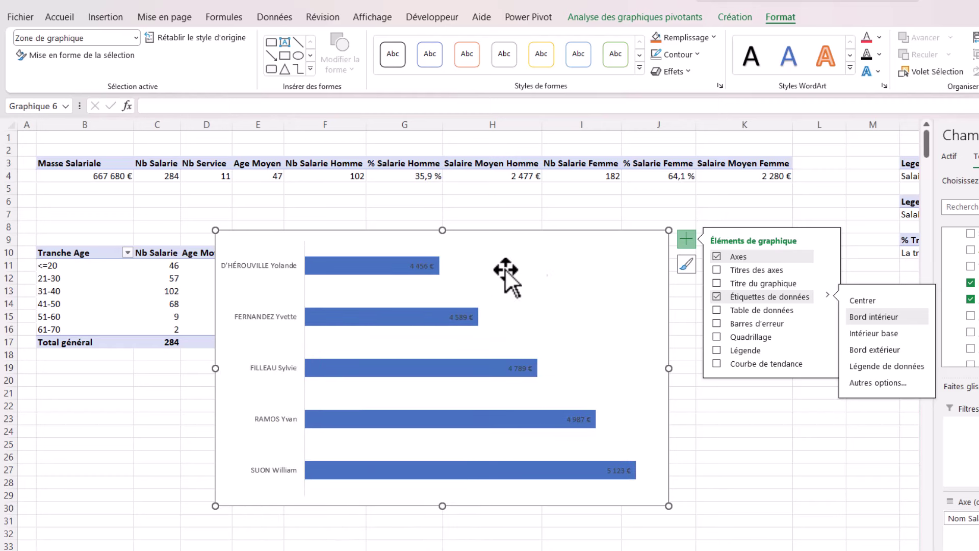
{"action": "left_click_drag", "start_coordinate": [572, 231], "coordinate": [543, 239]}
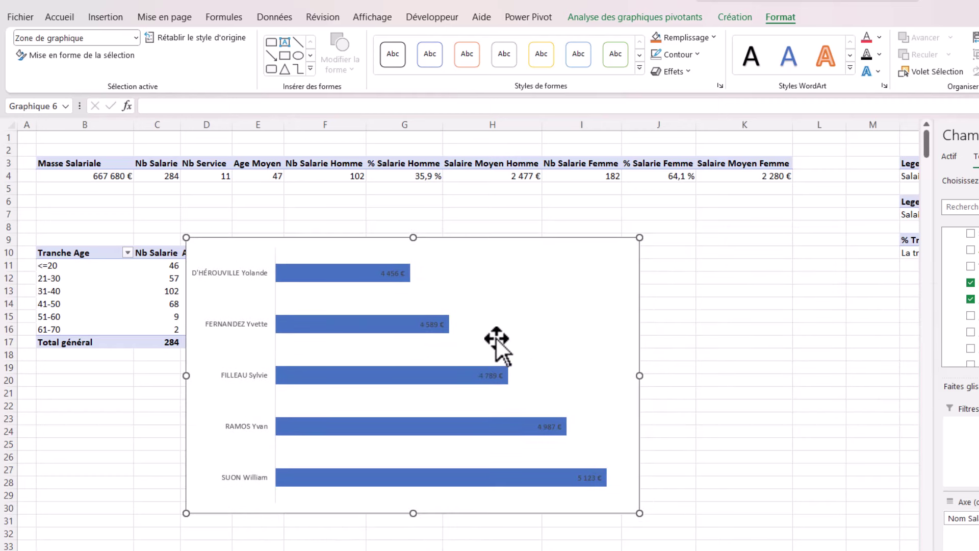
- Try sorting the salary bar series from largest to smallest
{"action": "right_click", "coordinate": [424, 376]}
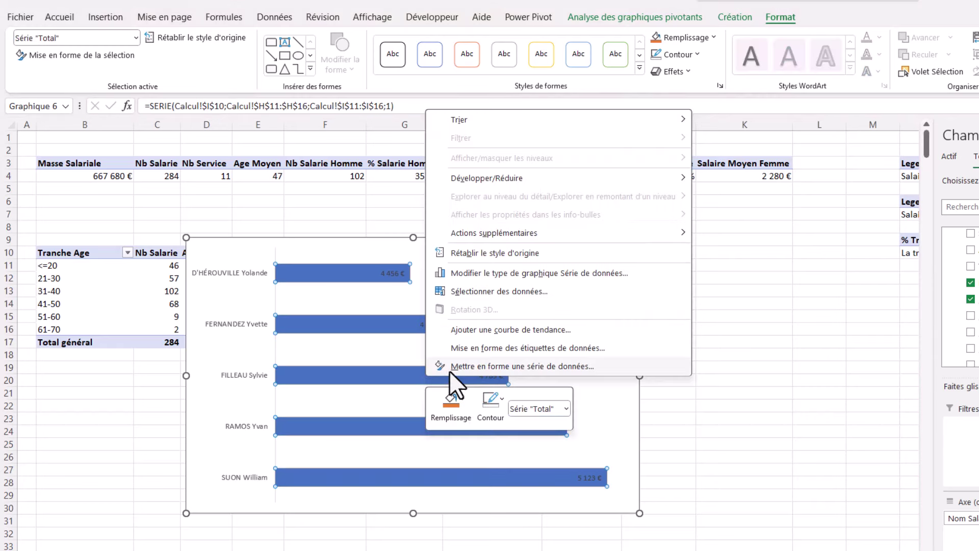
{"action": "mouse_move", "coordinate": [497, 123]}
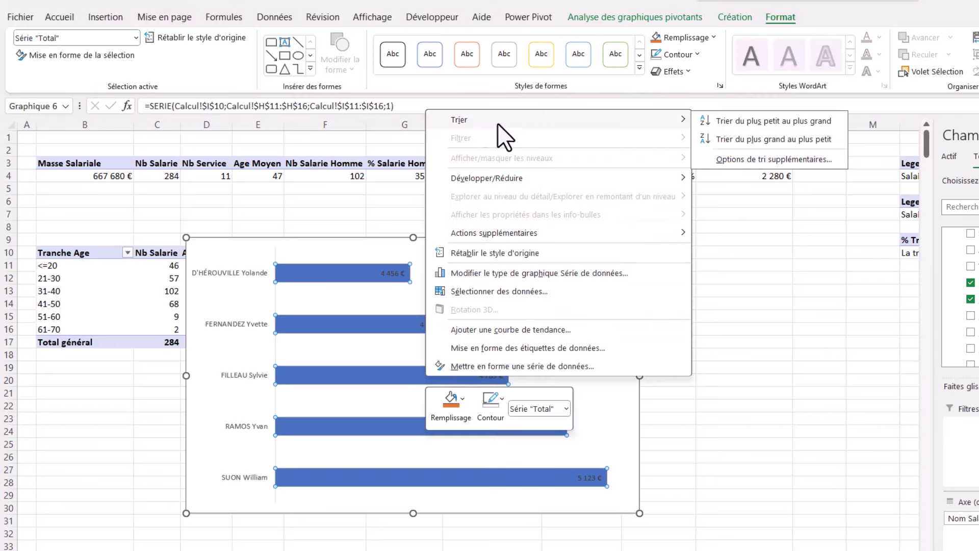
{"action": "left_click", "coordinate": [762, 139]}
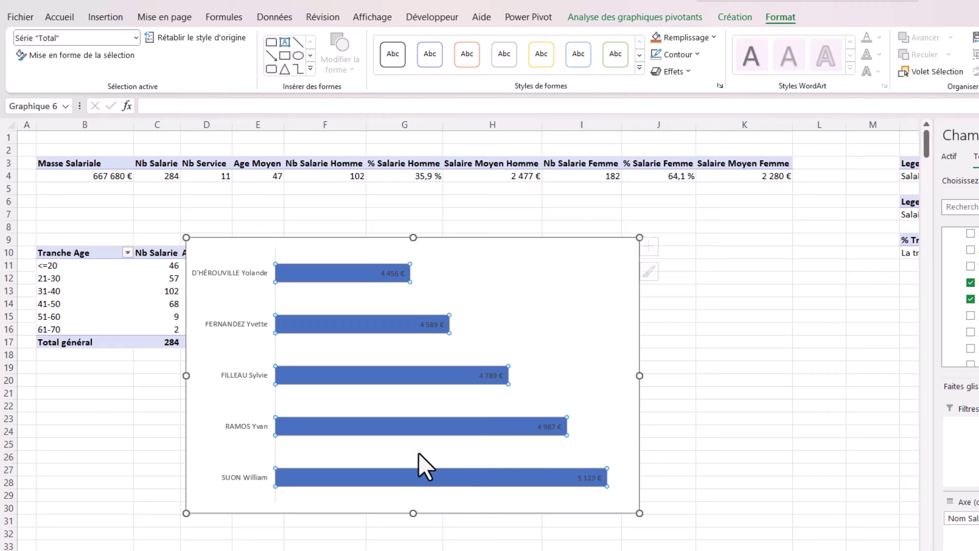
- Sort the salary bar series from smallest to largest
{"action": "right_click", "coordinate": [376, 273]}
{"action": "mouse_move", "coordinate": [433, 286]}
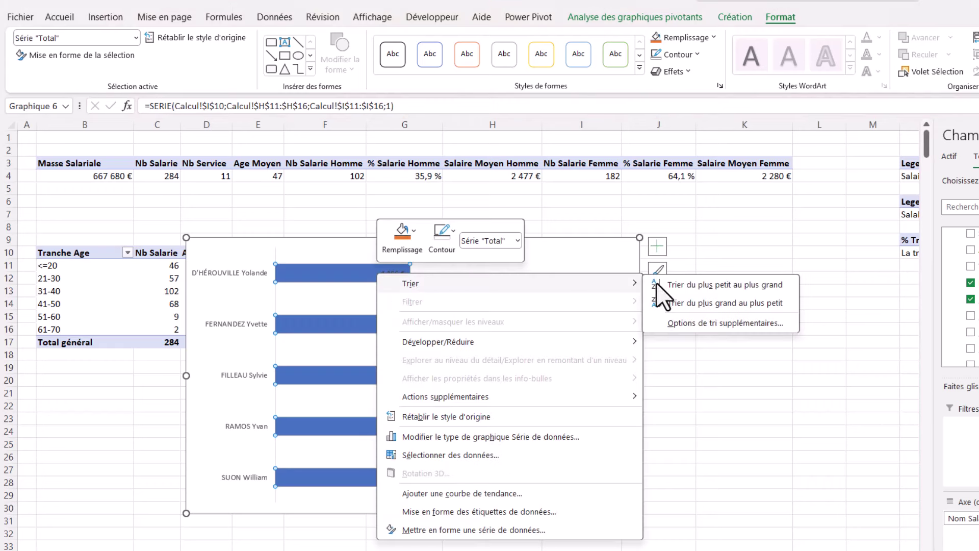
{"action": "left_click", "coordinate": [706, 286]}
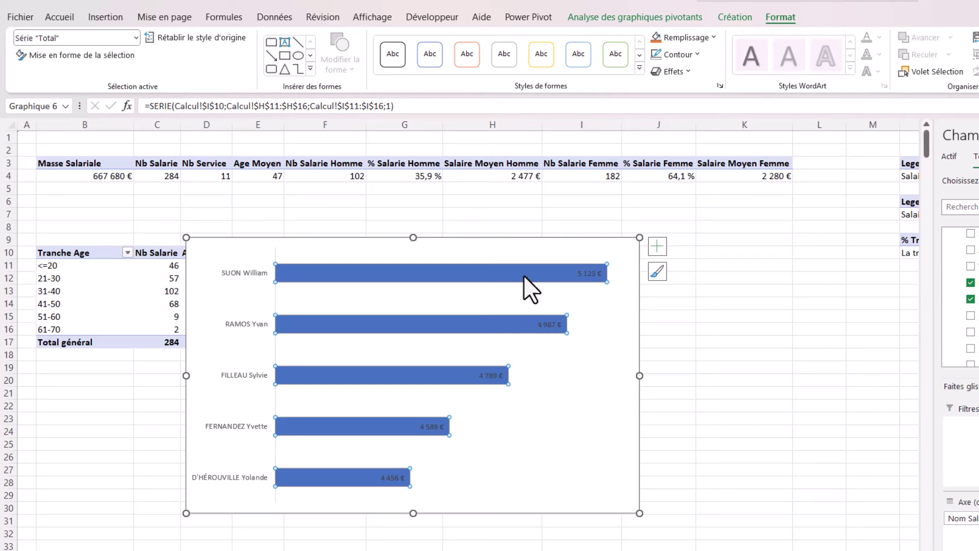
- Cut the top 5 salary chart from the Calcul sheet and paste it below the age chart on the Tableau Bord (V1) sheet
{"action": "left_click_drag", "start_coordinate": [527, 240], "coordinate": [583, 225]}
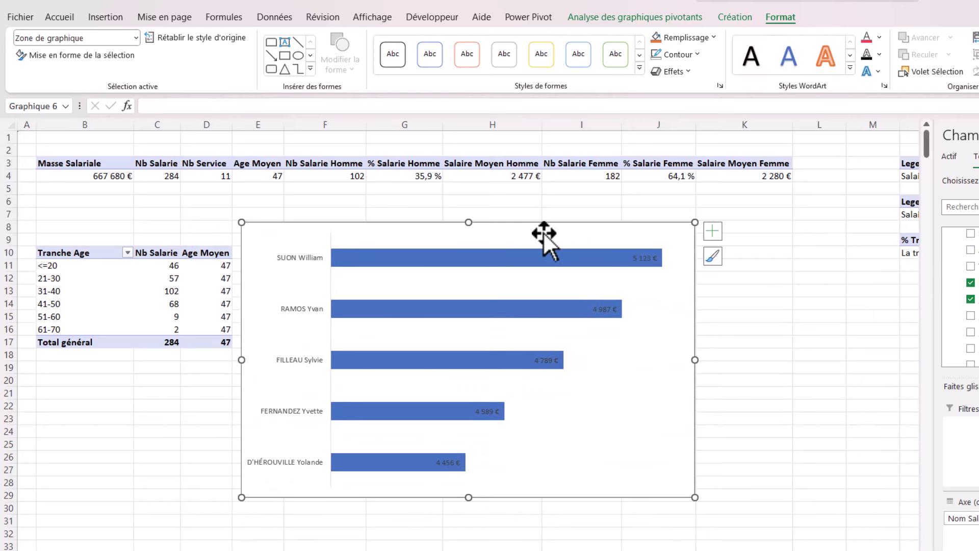
{"action": "key", "text": "Delete"}
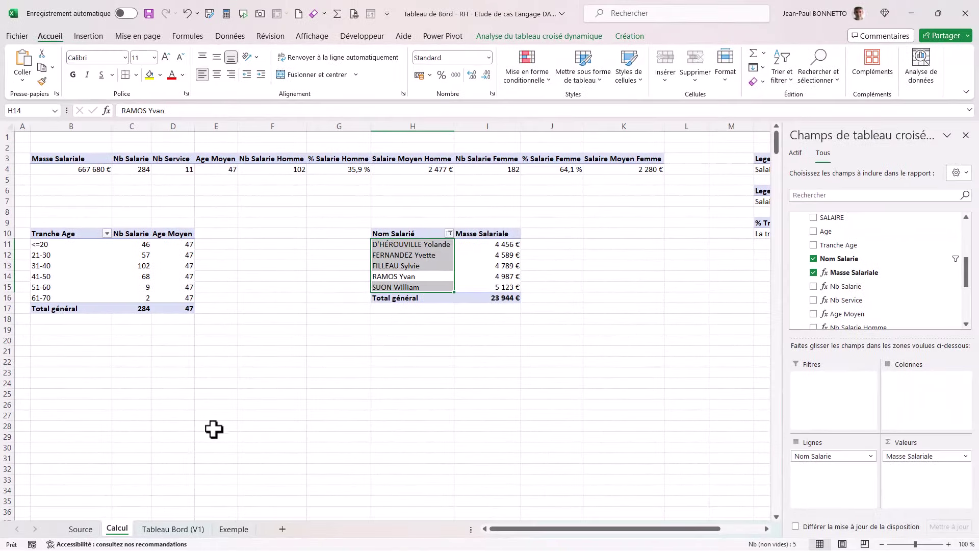
{"action": "left_click", "coordinate": [179, 527]}
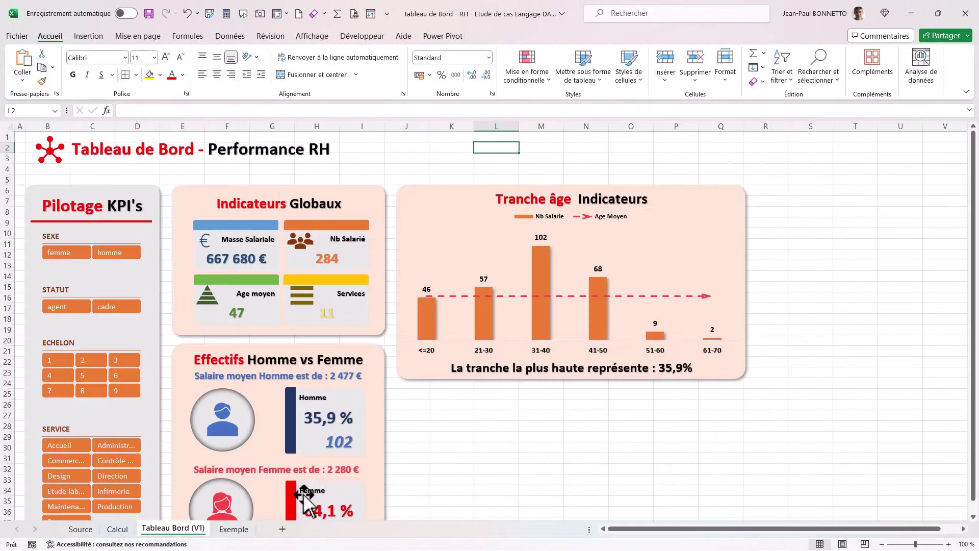
{"action": "left_click", "coordinate": [444, 415]}
{"action": "key", "text": "ctrl+v"}
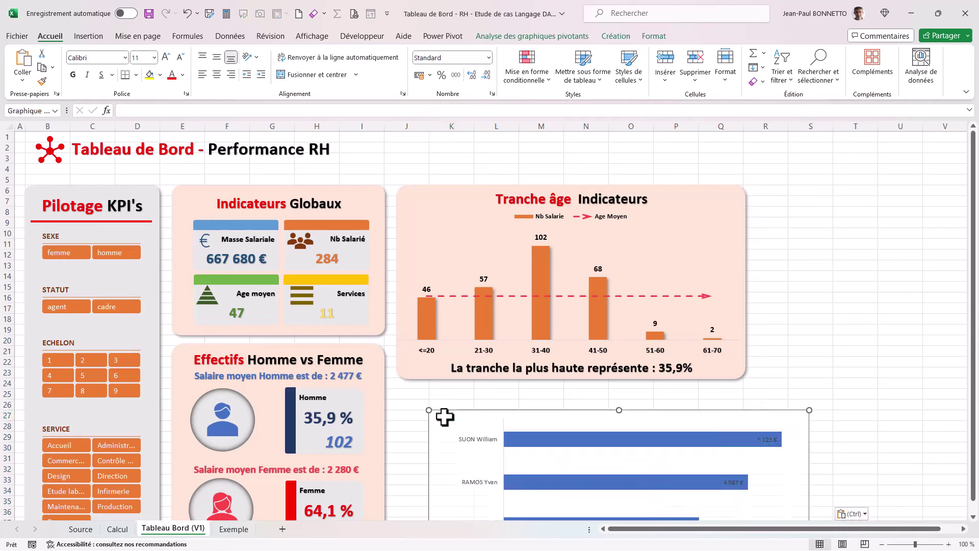
- Close the pivot chart field list and move the pasted chart up and left, just beneath the age-range card
{"action": "left_click", "coordinate": [966, 135]}
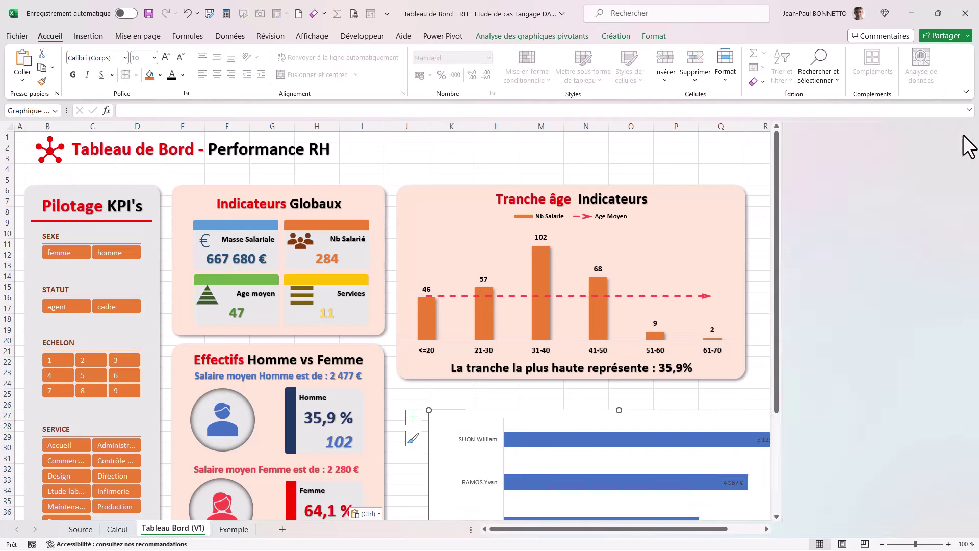
{"action": "scroll", "coordinate": [974, 357], "scroll_direction": "down", "scroll_amount": 4}
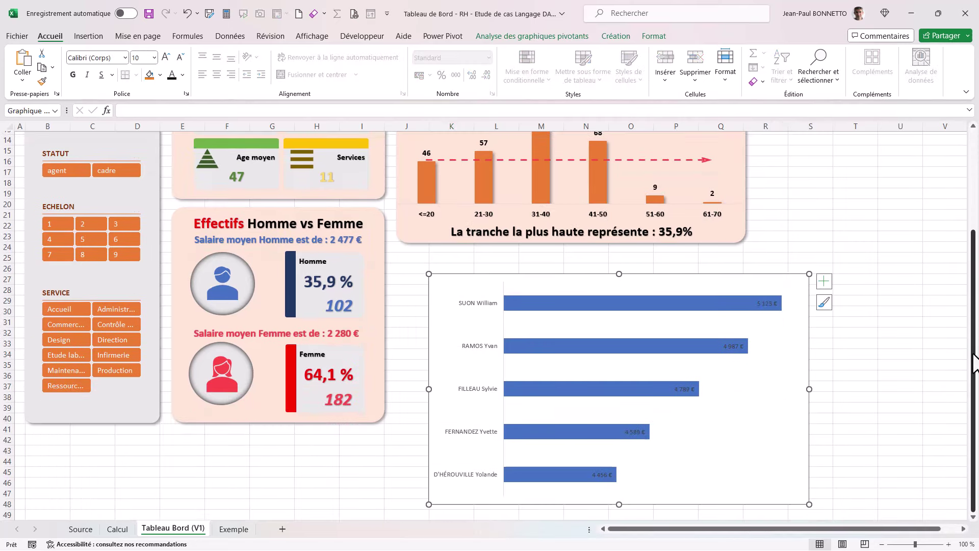
{"action": "left_click_drag", "start_coordinate": [705, 280], "coordinate": [683, 260]}
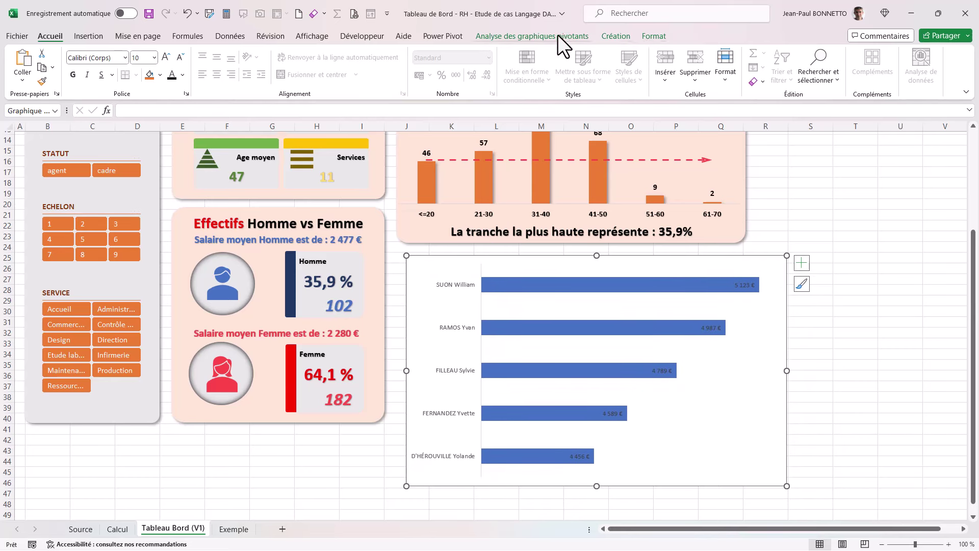
- Give the top 5 salary chart area no fill and no outline
{"action": "left_click", "coordinate": [653, 34]}
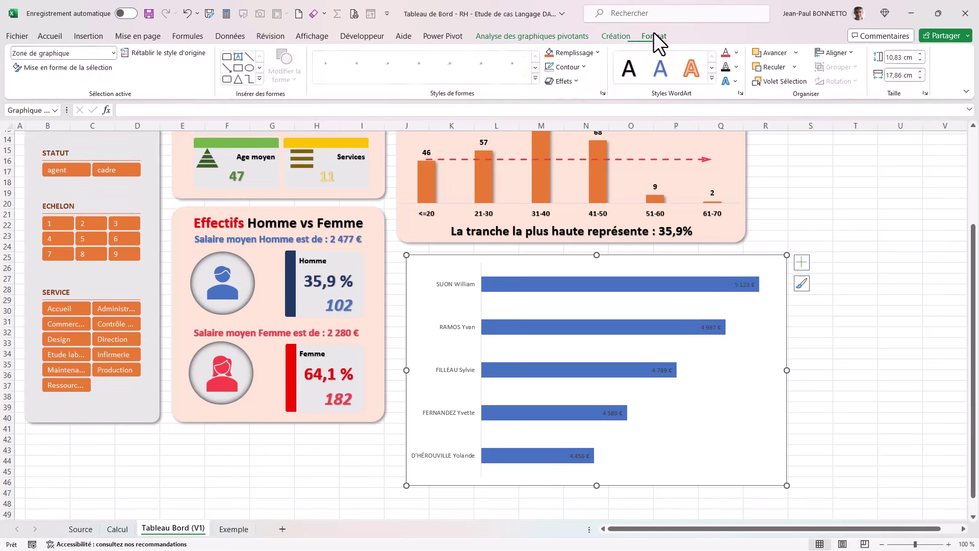
{"action": "left_click", "coordinate": [599, 53]}
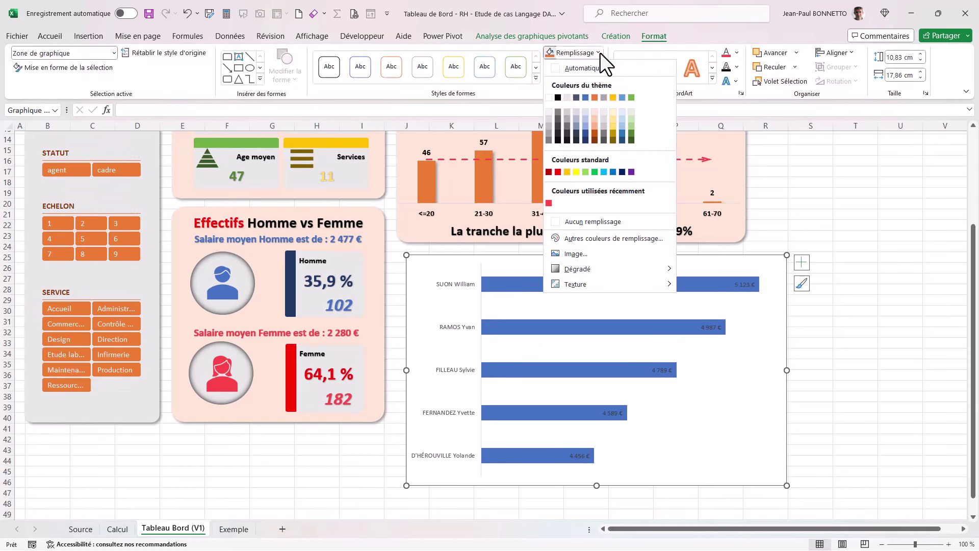
{"action": "left_click", "coordinate": [587, 222]}
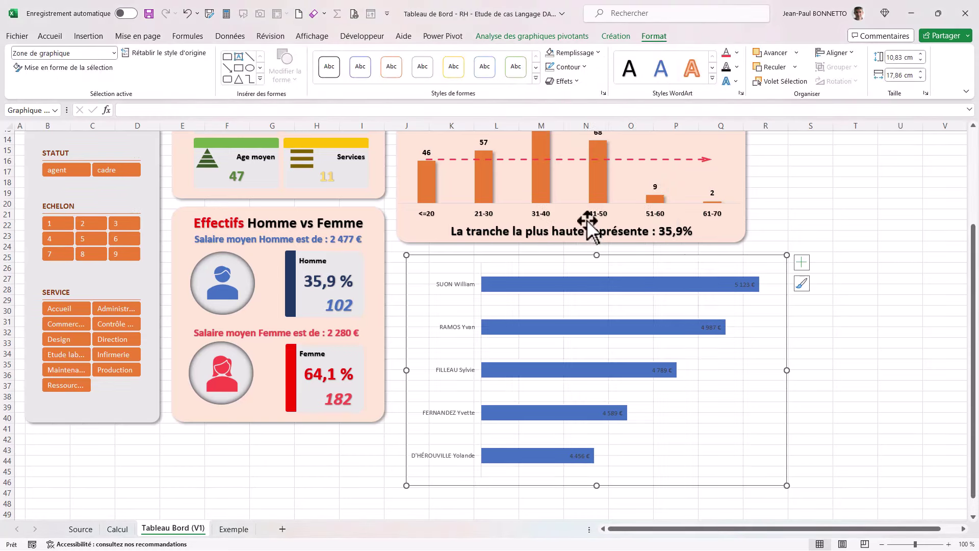
{"action": "left_click", "coordinate": [584, 67]}
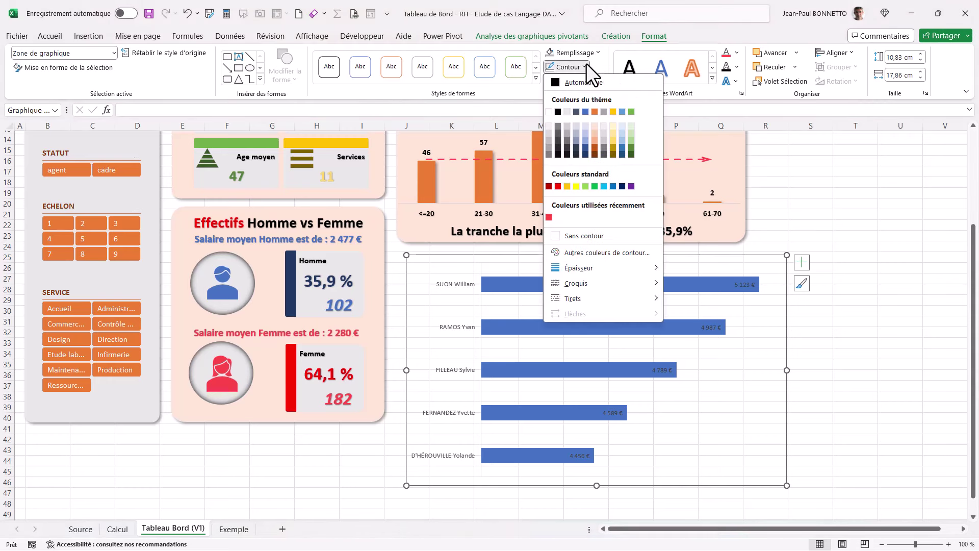
{"action": "left_click", "coordinate": [584, 235]}
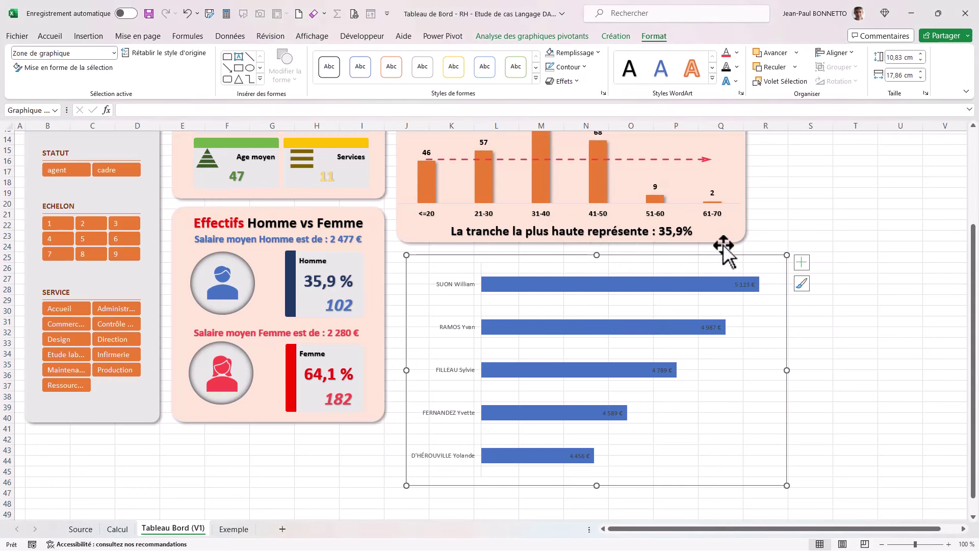
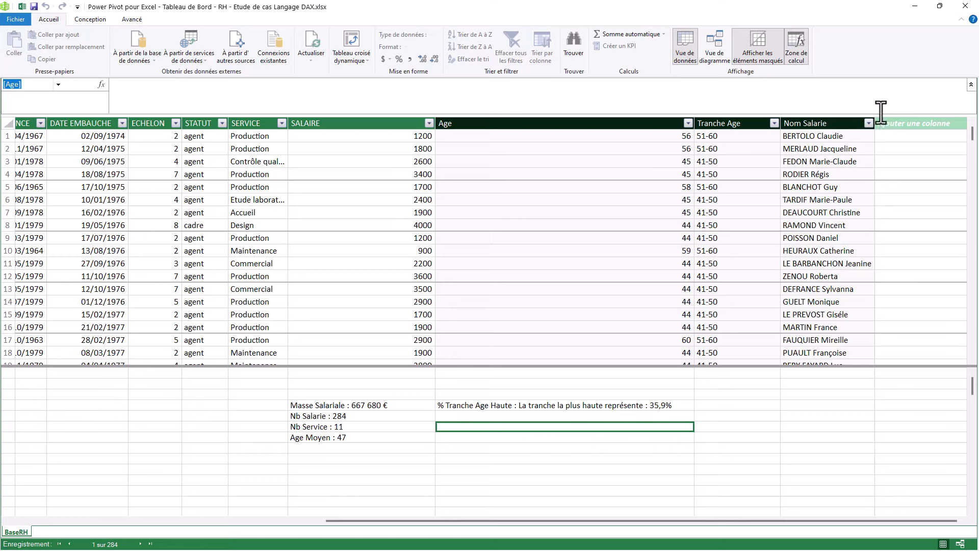
- In the Power Pivot window, enlarge the formula bar and start editing the empty calculation cell under the Age column
{"action": "left_click", "coordinate": [875, 110]}
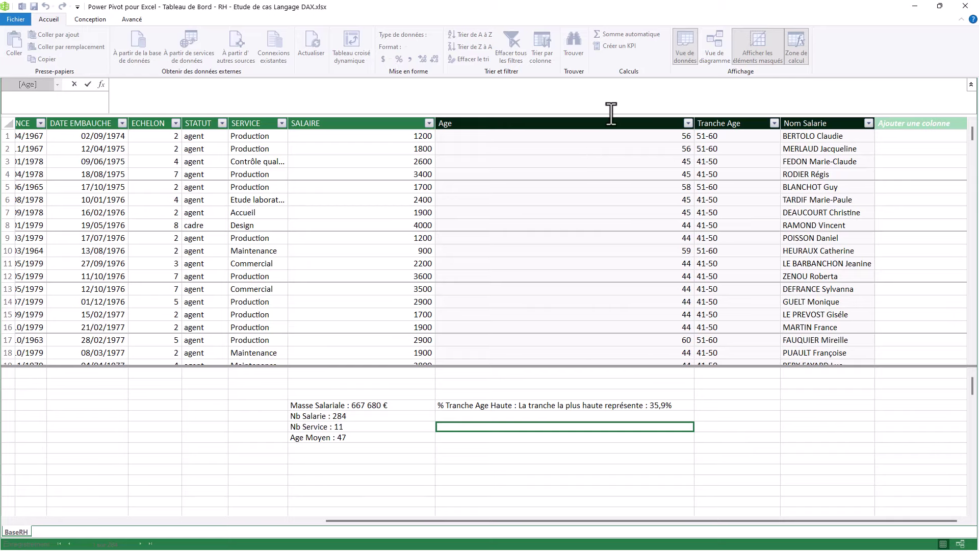
{"action": "left_click_drag", "start_coordinate": [612, 113], "coordinate": [613, 194]}
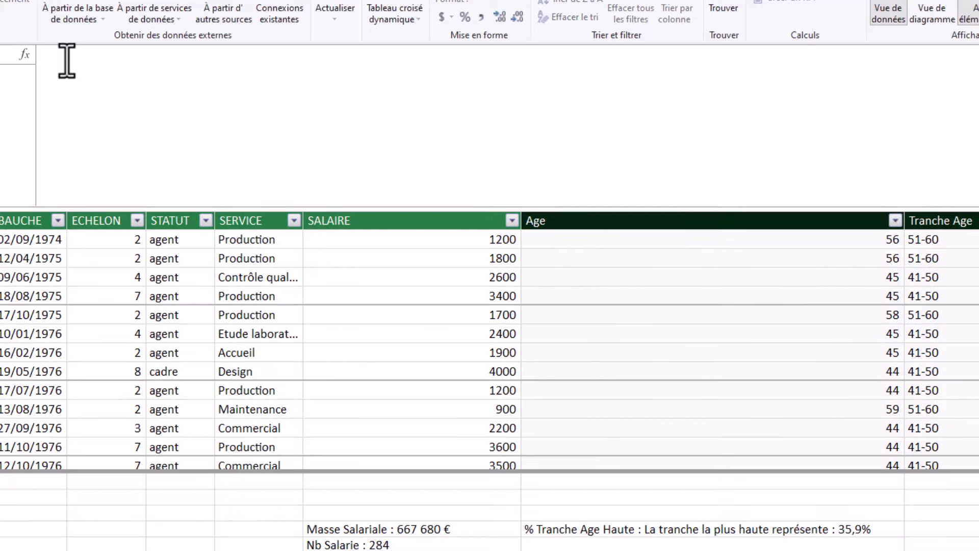
{"action": "left_click", "coordinate": [105, 74]}
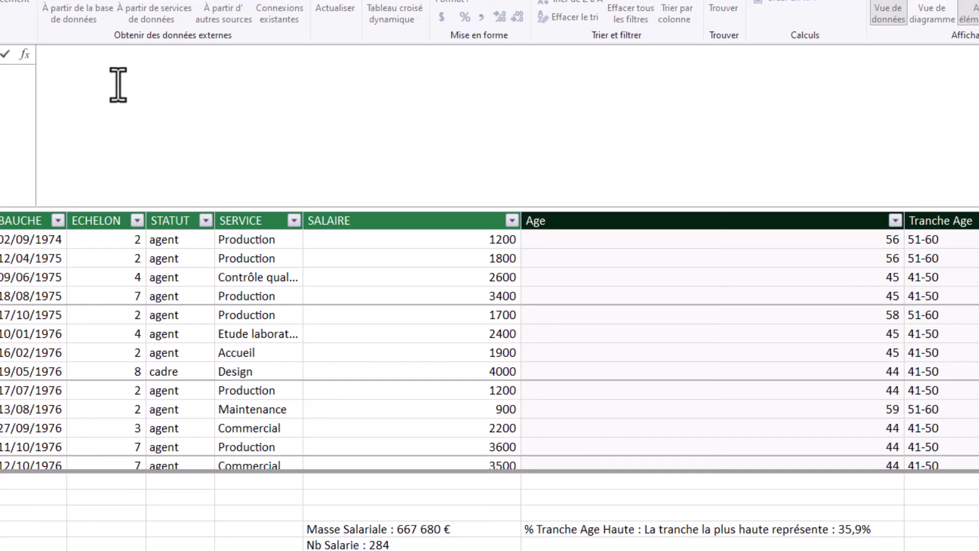
- Name the new measure Top 5 Montant Salaire, followed by := and a line break
{"action": "type", "text": "Top 5 "}
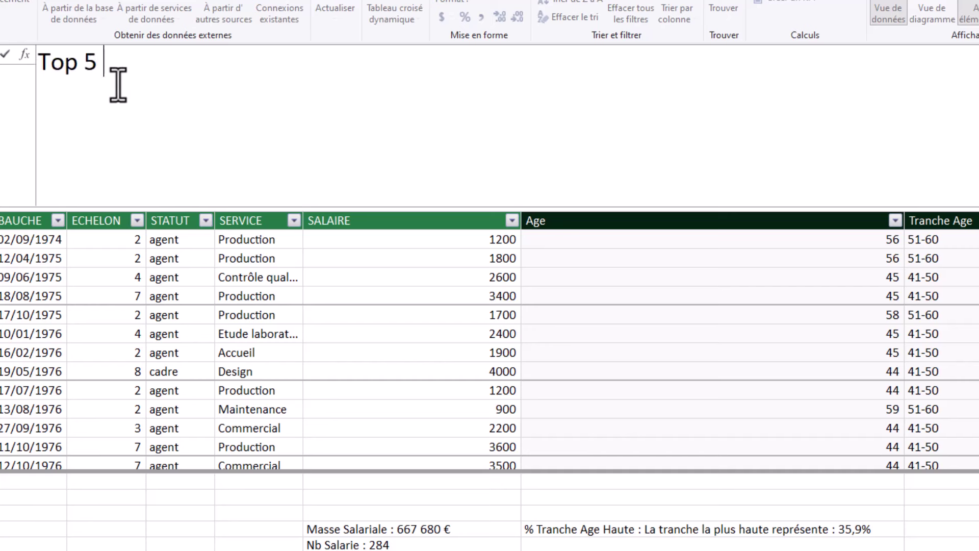
{"action": "type", "text": "Montant"}
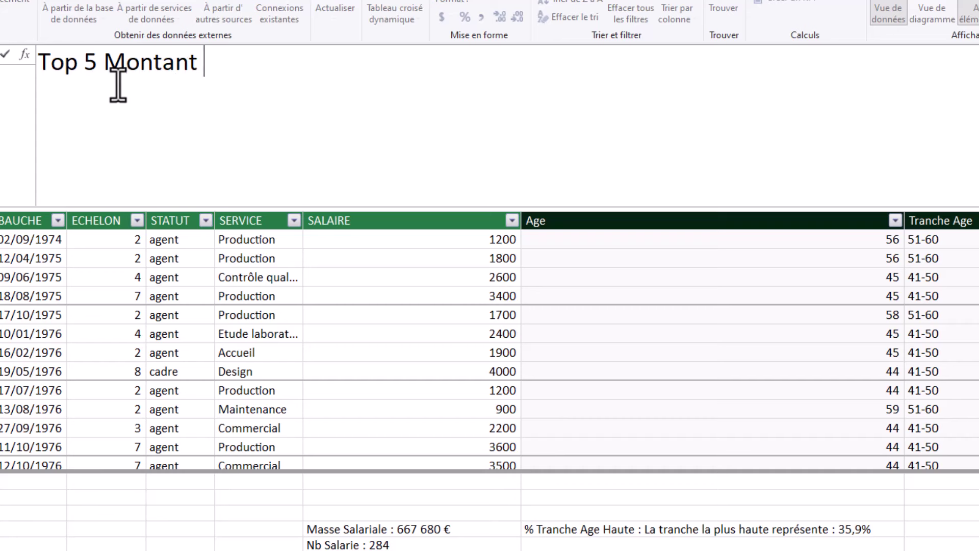
{"action": "type", "text": " Salaire "}
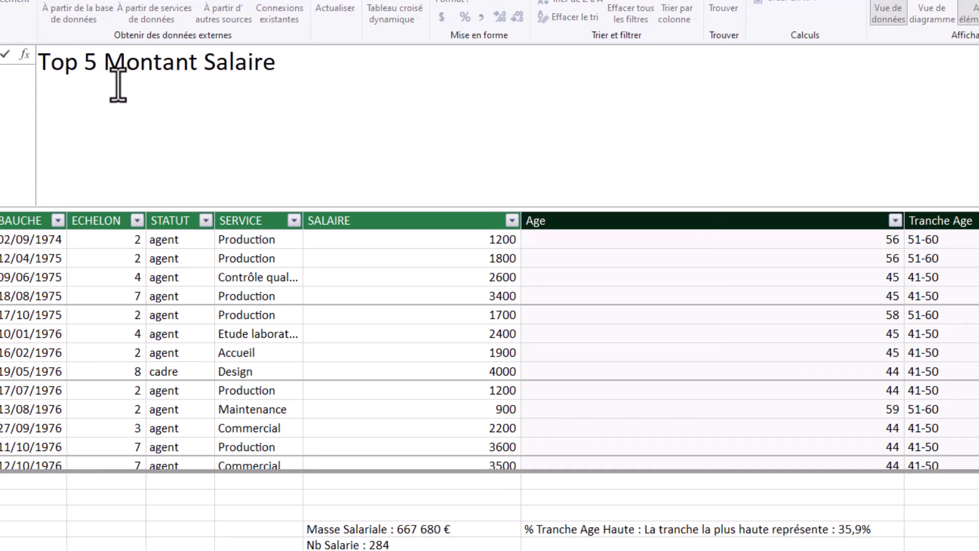
{"action": "type", "text": ":="}
{"action": "key", "text": "shift+Return"}
- Declare the variable _ValeurTopN in the measure and set it equal to 5
{"action": "type", "text": "VAR"}
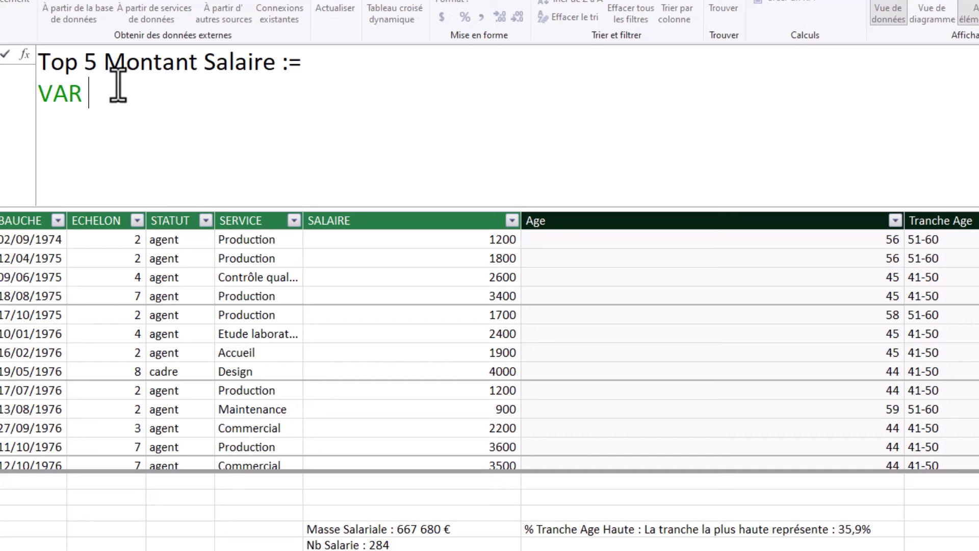
{"action": "type", "text": "_Valeur"}
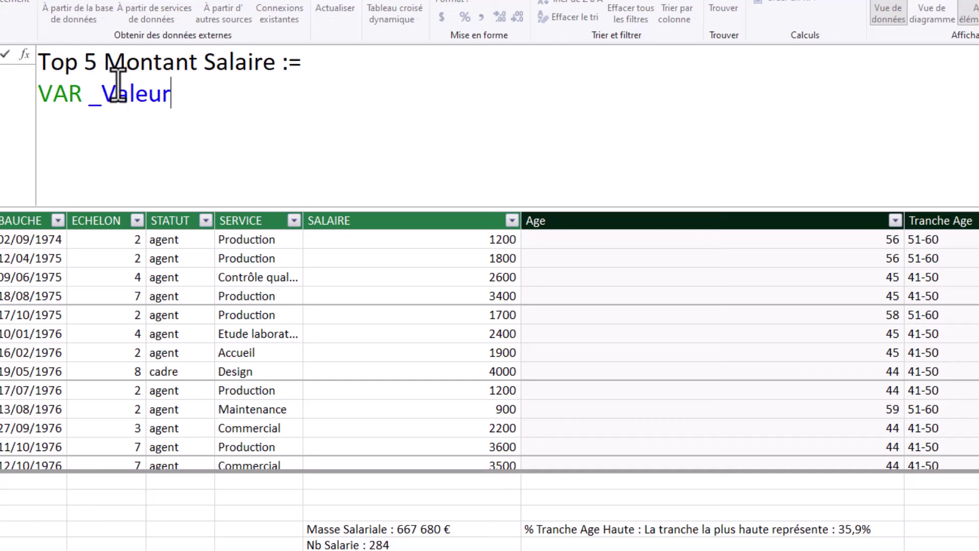
{"action": "type", "text": "TopN"}
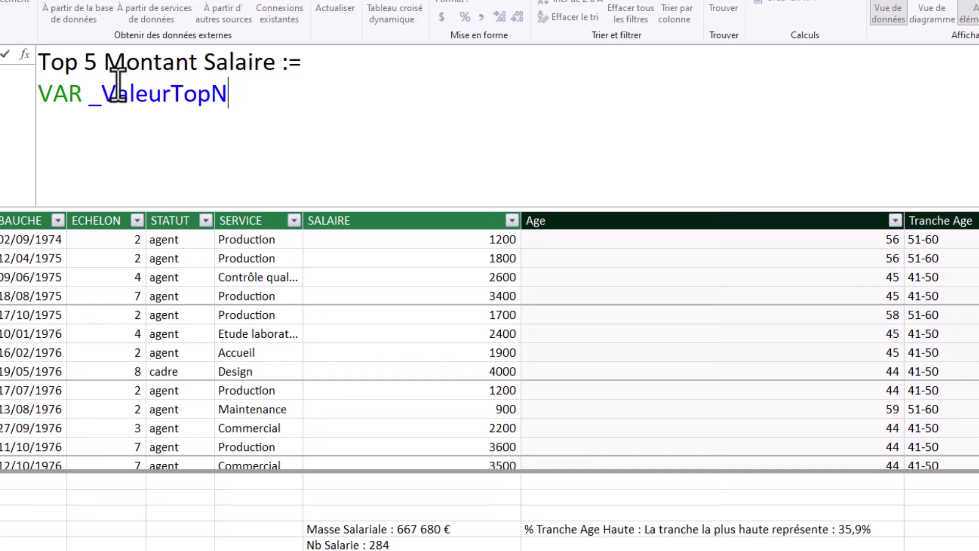
{"action": "type", "text": " = "}
{"action": "type", "text": "5"}
- Begin a second variable declaration on a new line, VAR _ValeurMontantTop =, with the name spelled correctly
{"action": "type", "text": "VAR "}
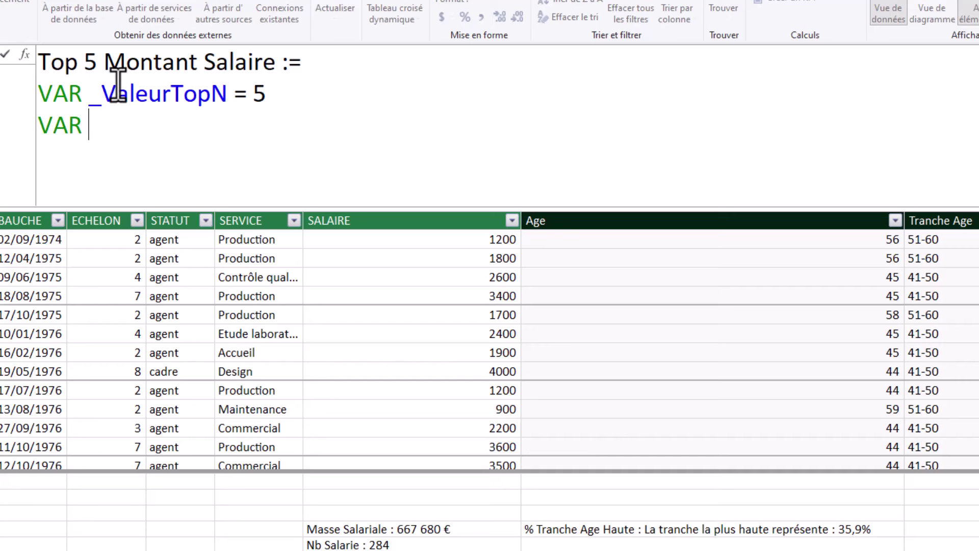
{"action": "type", "text": "_Valru"}
{"action": "key", "text": "BackSpace"}
{"action": "key", "text": "BackSpace"}
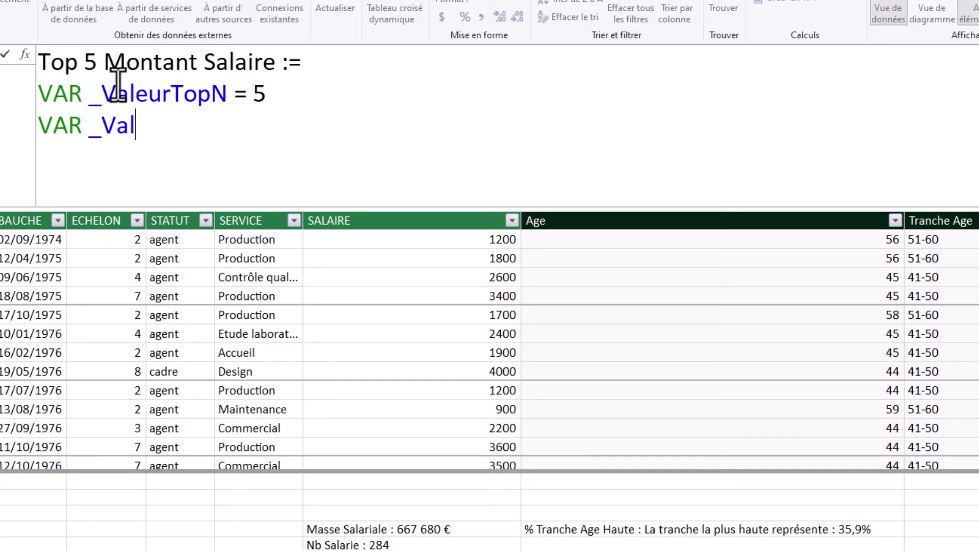
{"action": "type", "text": "r"}
{"action": "key", "text": "BackSpace"}
{"action": "type", "text": "eutMontan"}
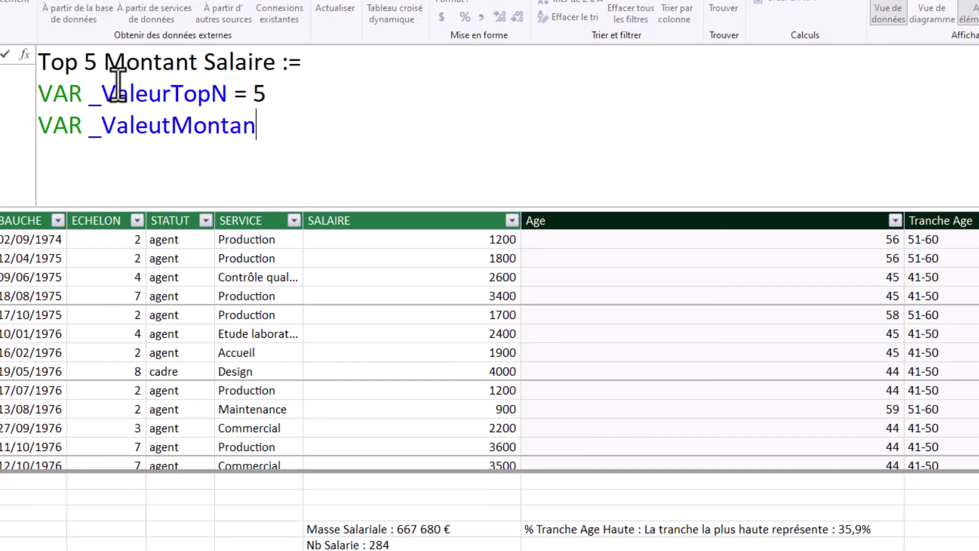
{"action": "type", "text": "tTop"}
{"action": "type", "text": "="}
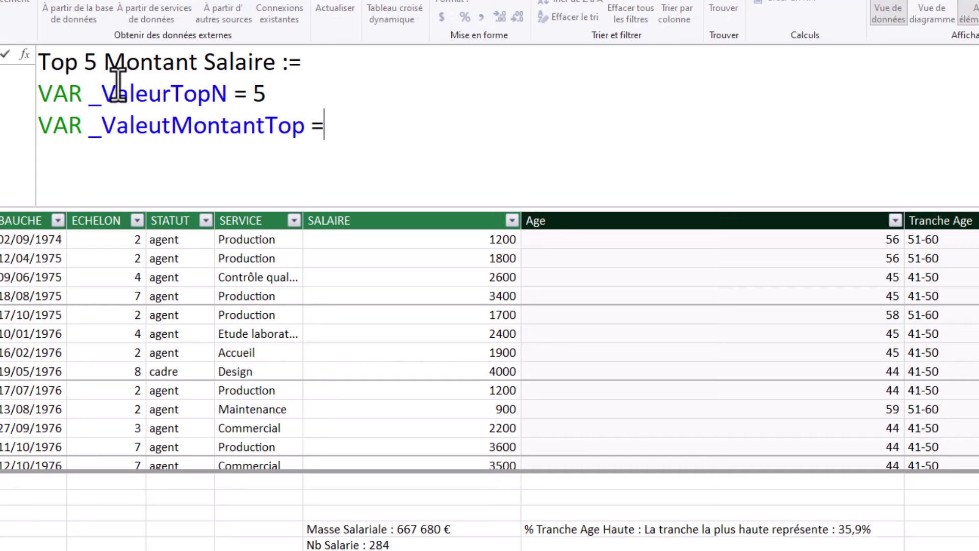
{"action": "key", "text": "shift+Return"}
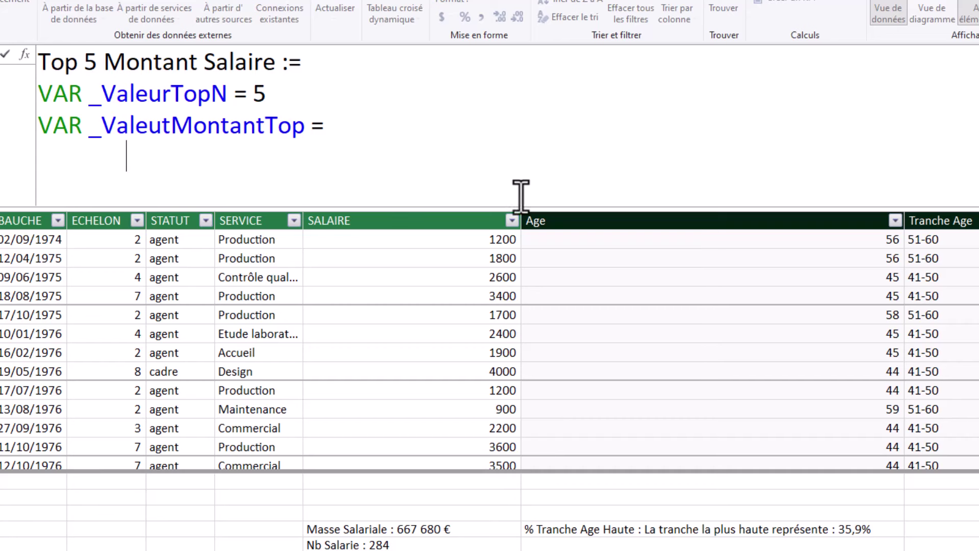
{"action": "left_click", "coordinate": [213, 145]}
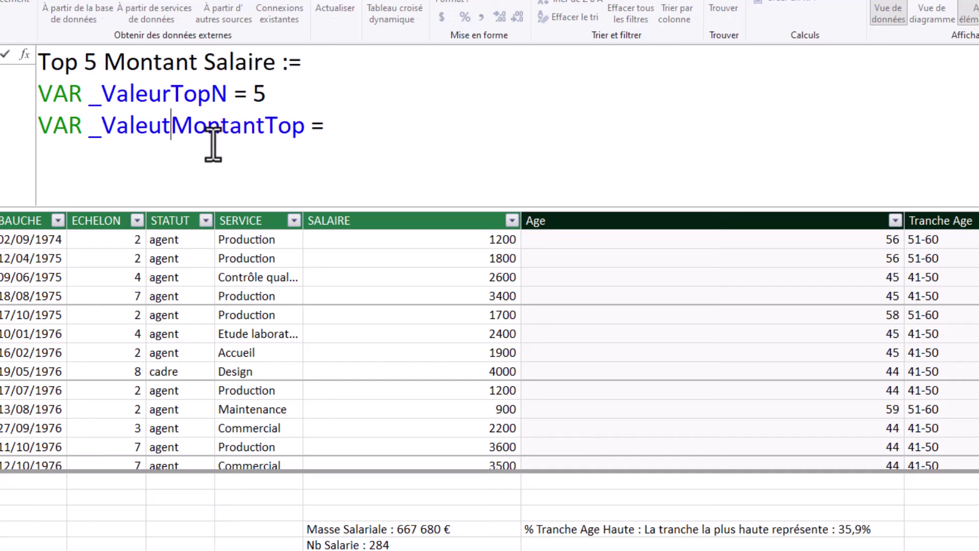
{"action": "key", "text": "BackSpace"}
{"action": "type", "text": "r"}
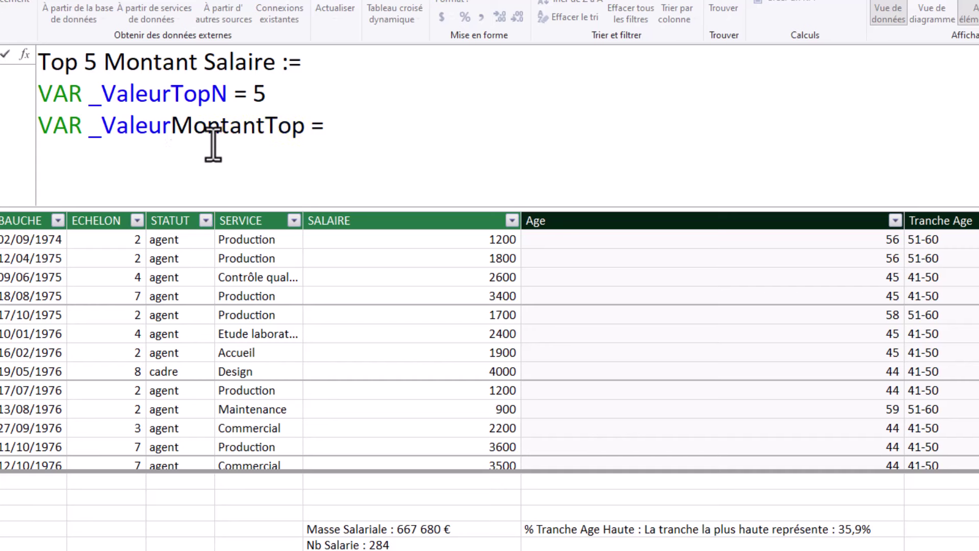
{"action": "left_click", "coordinate": [400, 130]}
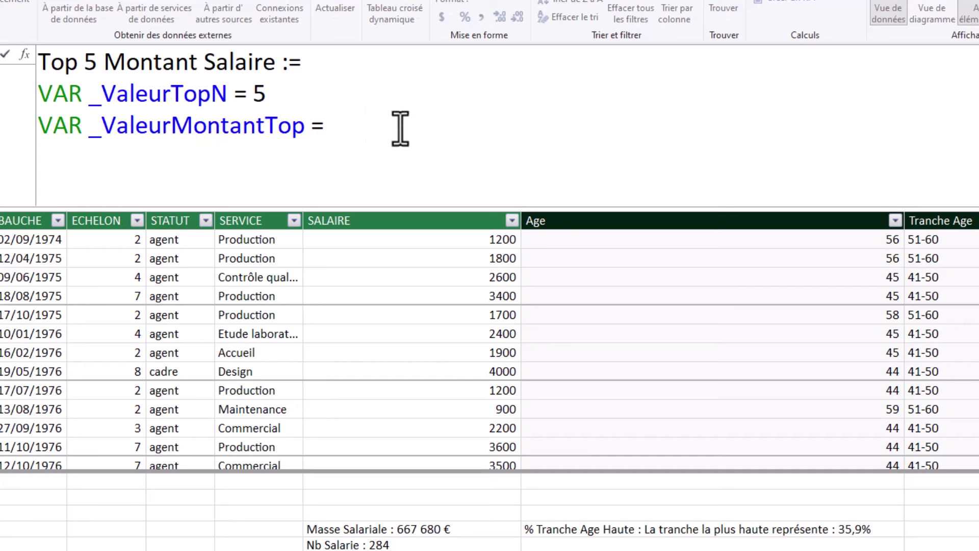
- Open an indented CALCULATE for _ValeurMontantTop with [Masse Salariale] as its expression, enlarging the formula area for more lines
{"action": "key", "text": "shift+Return"}
{"action": "key", "text": "Tab"}
{"action": "type", "text": "CALCULATE("}
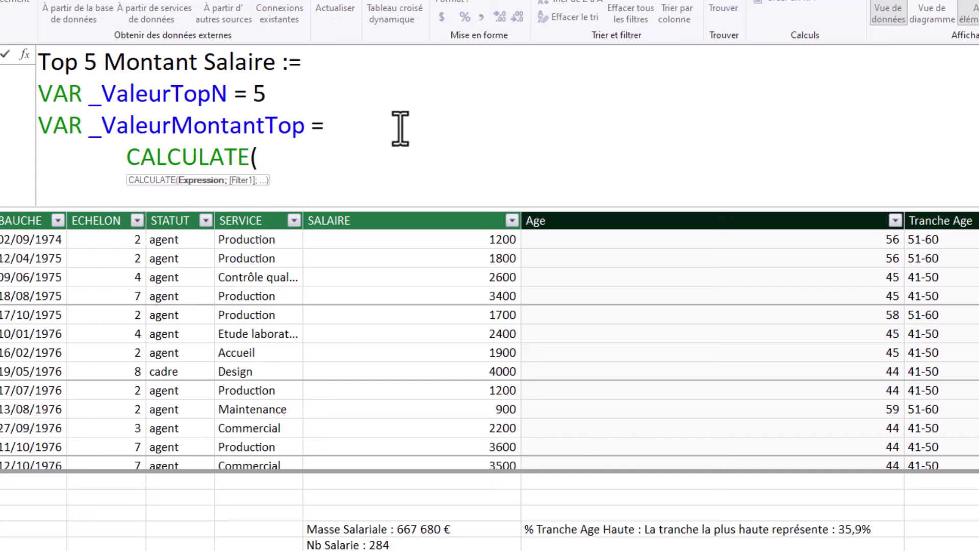
{"action": "key", "text": "shift+Return"}
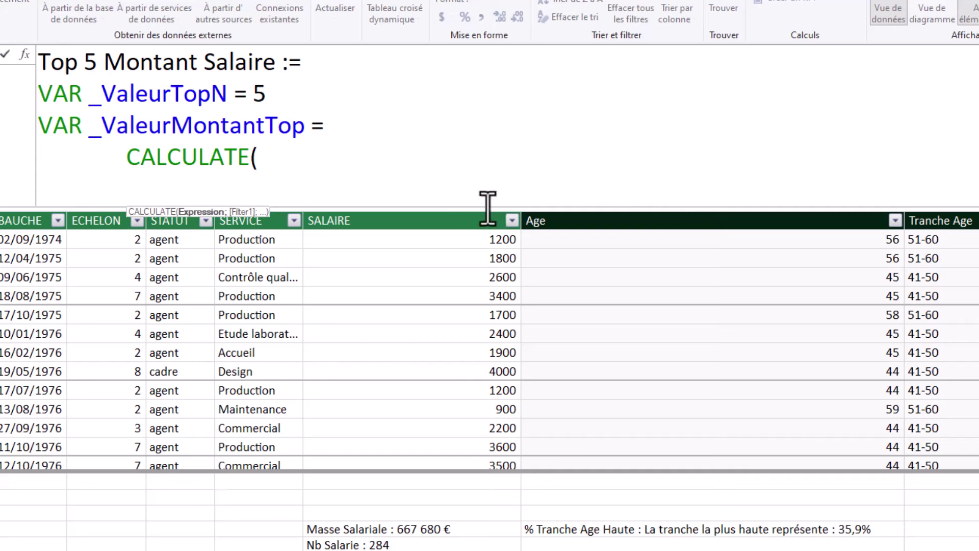
{"action": "left_click_drag", "start_coordinate": [491, 210], "coordinate": [481, 280]}
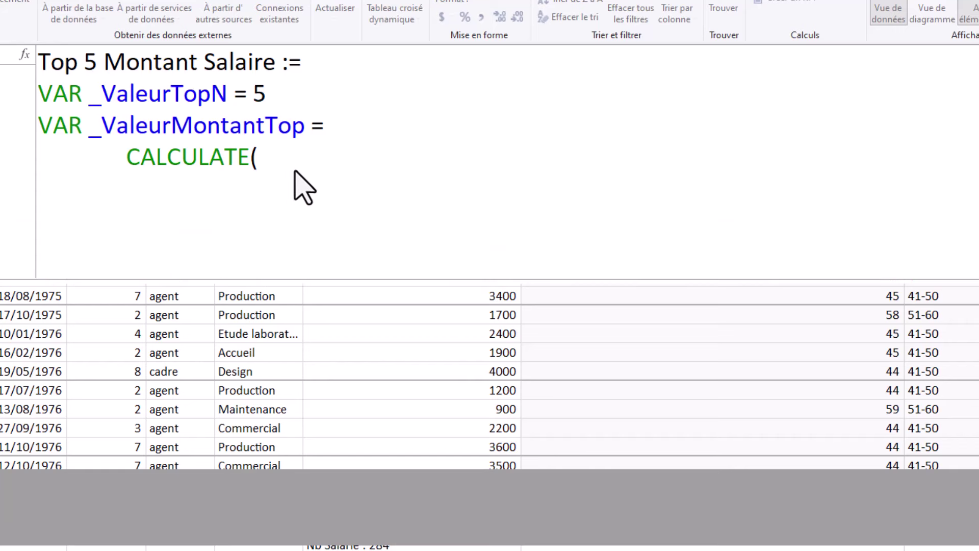
{"action": "left_click", "coordinate": [263, 156]}
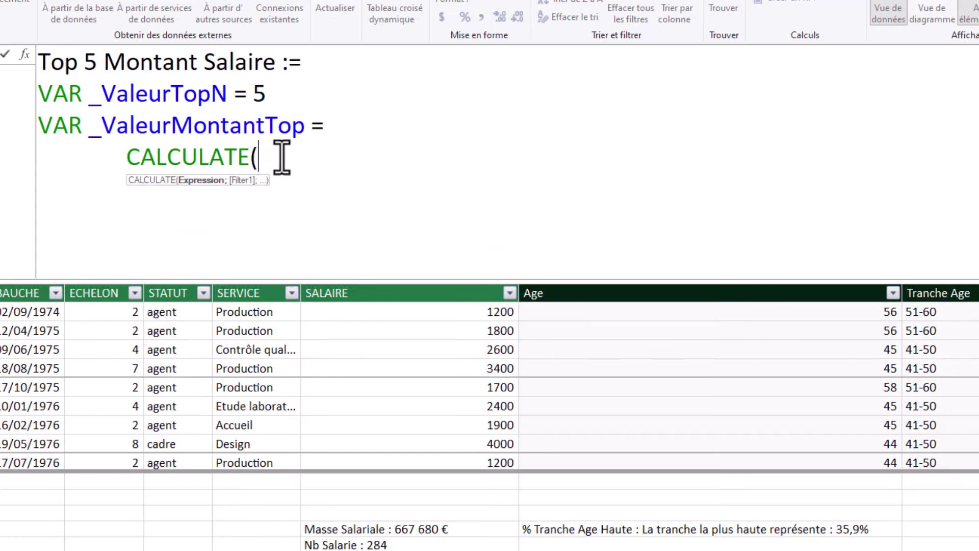
{"action": "key", "text": "shift+Return"}
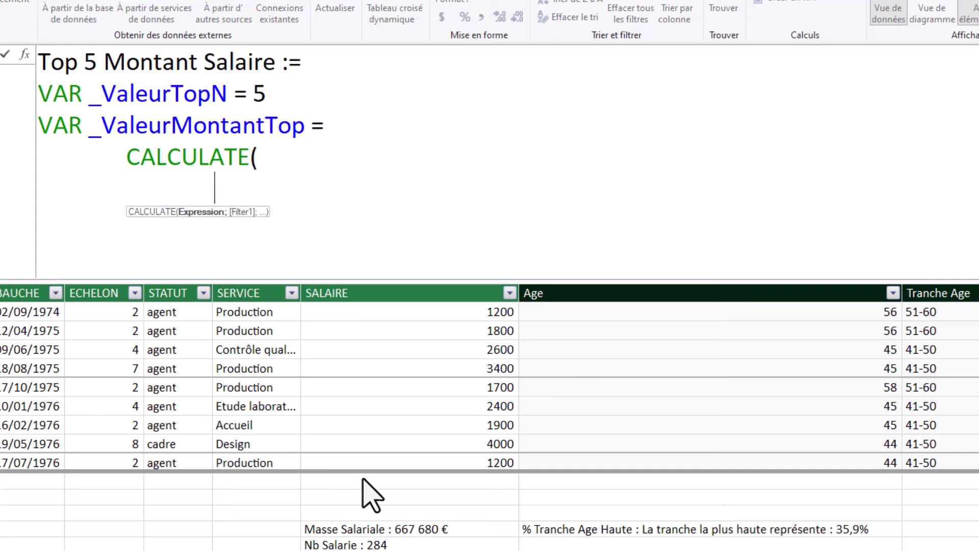
{"action": "type", "text": "ma"}
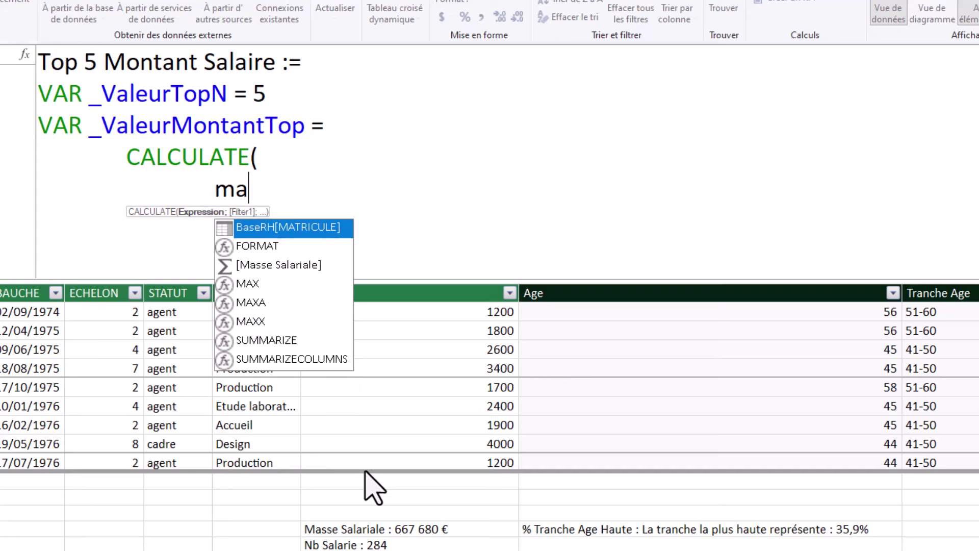
{"action": "left_click", "coordinate": [284, 265]}
{"action": "key", "text": "Tab"}
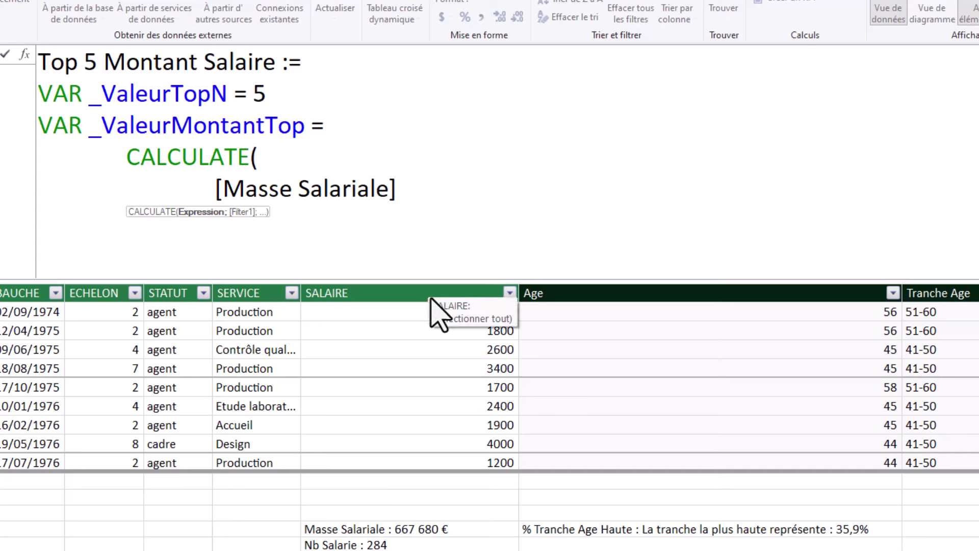
{"action": "type", "text": ";"}
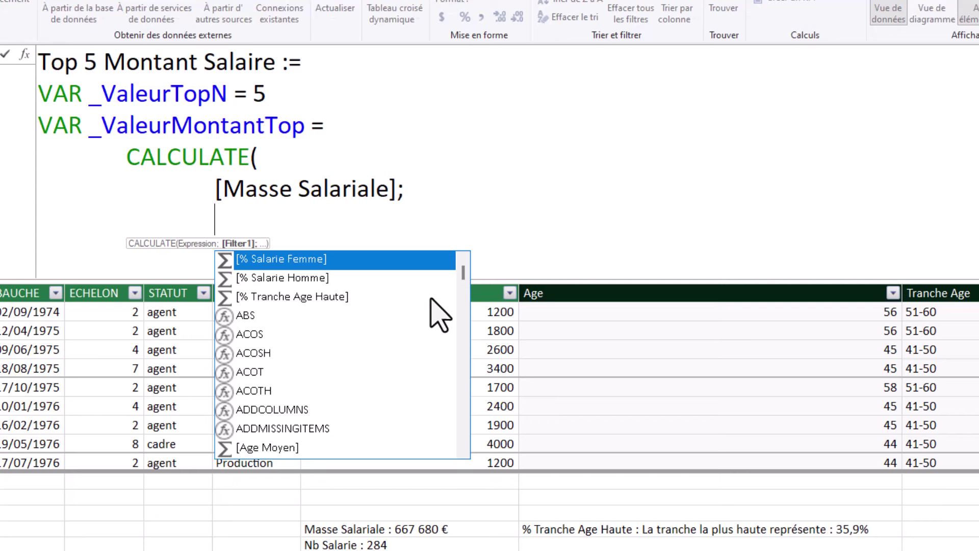
- Add a TOPN function as the CALCULATE filter, with _ValeurTopN as its row count on an indented line
{"action": "type", "text": "TO"}
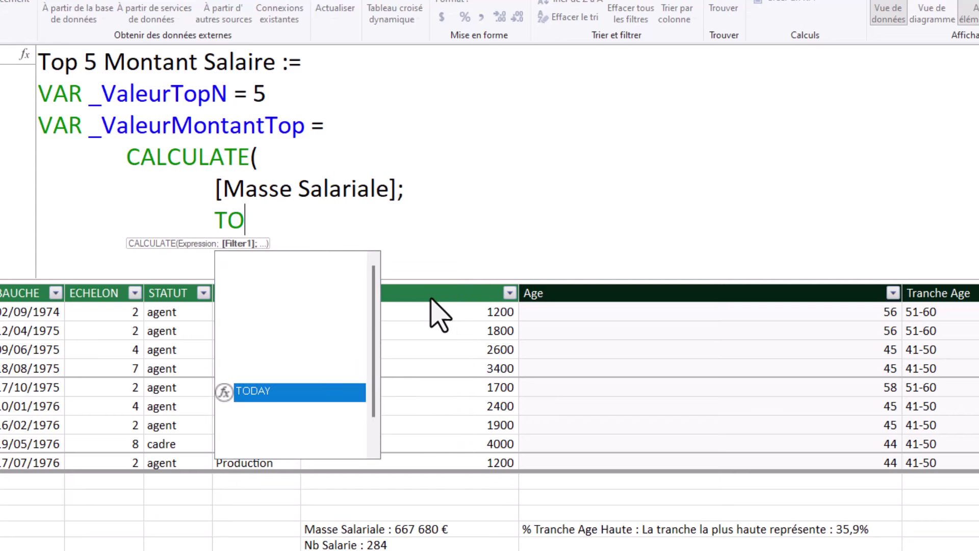
{"action": "type", "text": "PN"}
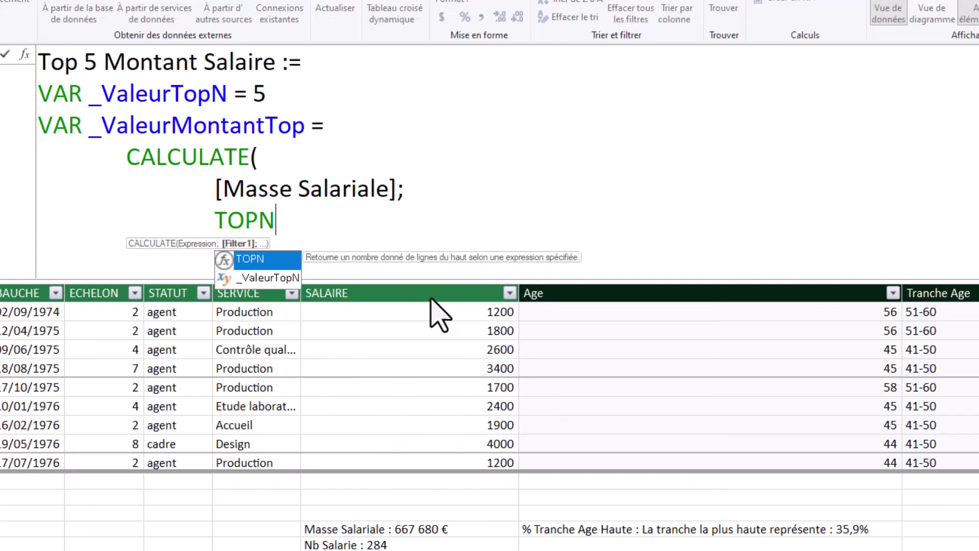
{"action": "type", "text": "("}
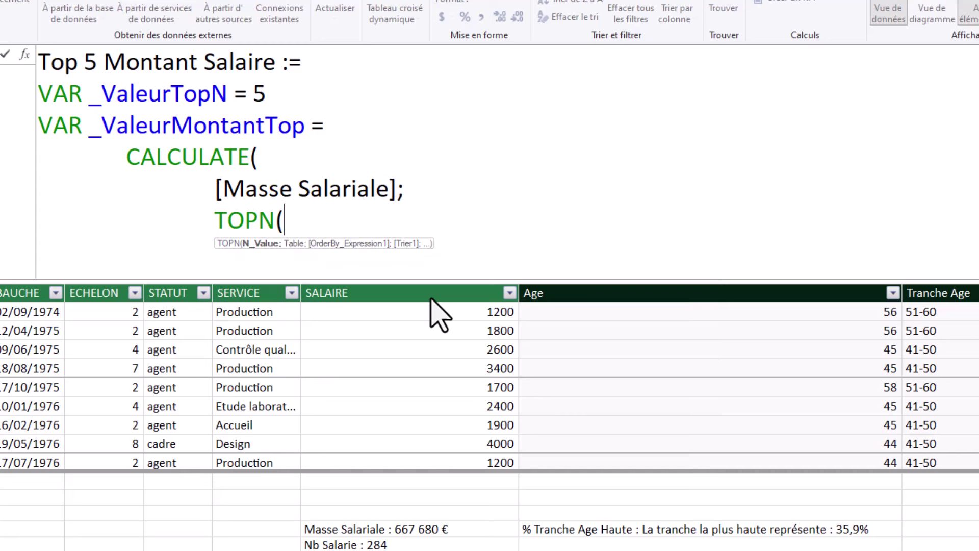
{"action": "key", "text": "shift+Return"}
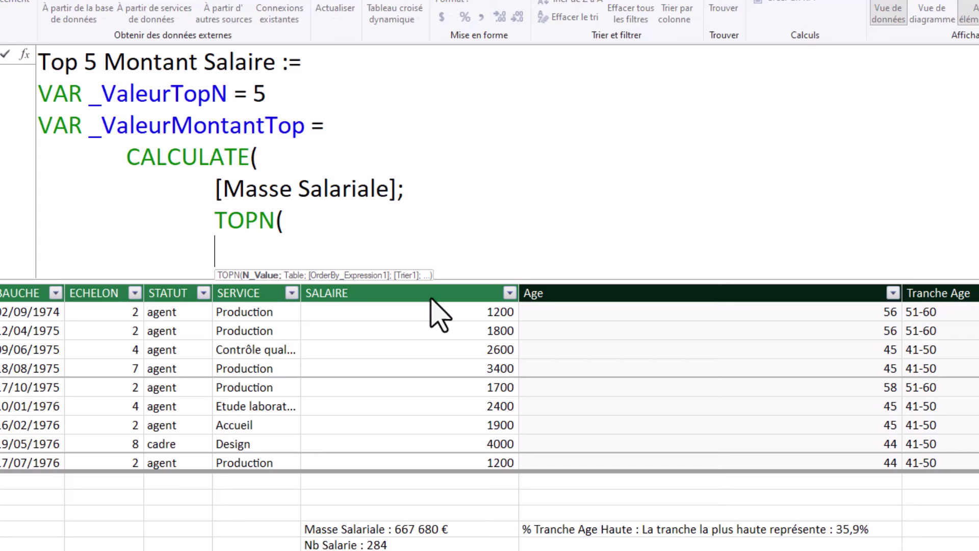
{"action": "key", "text": "Tab"}
{"action": "type", "text": "_"}
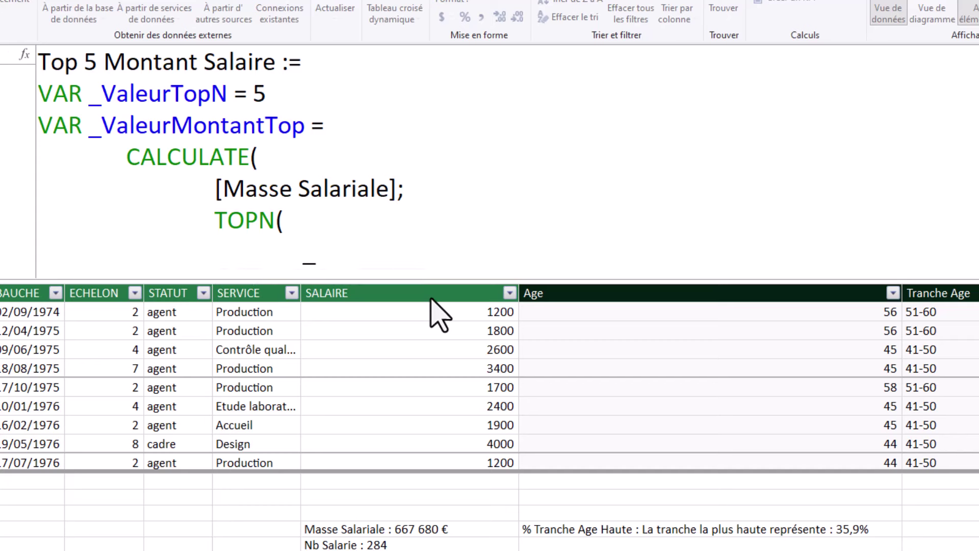
{"action": "type", "text": "va"}
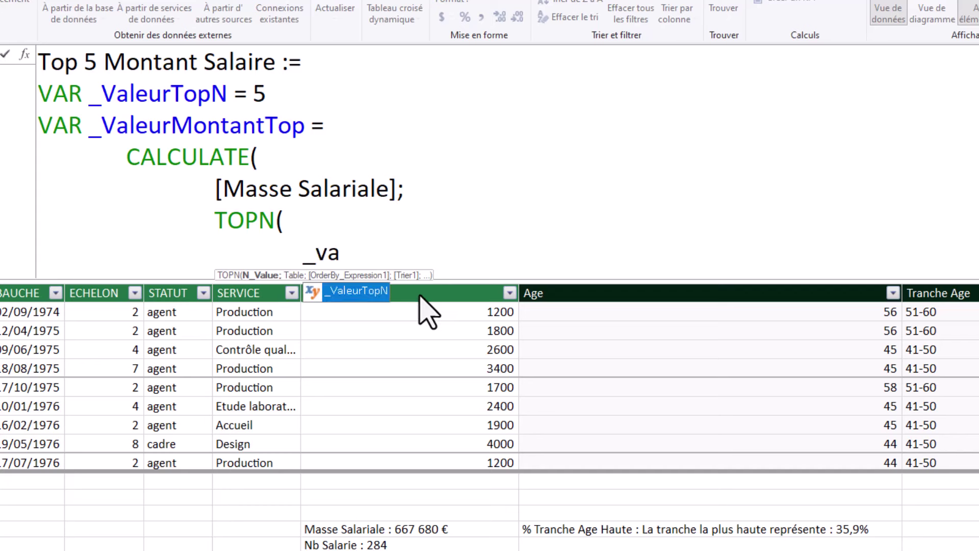
{"action": "double_click", "coordinate": [357, 293]}
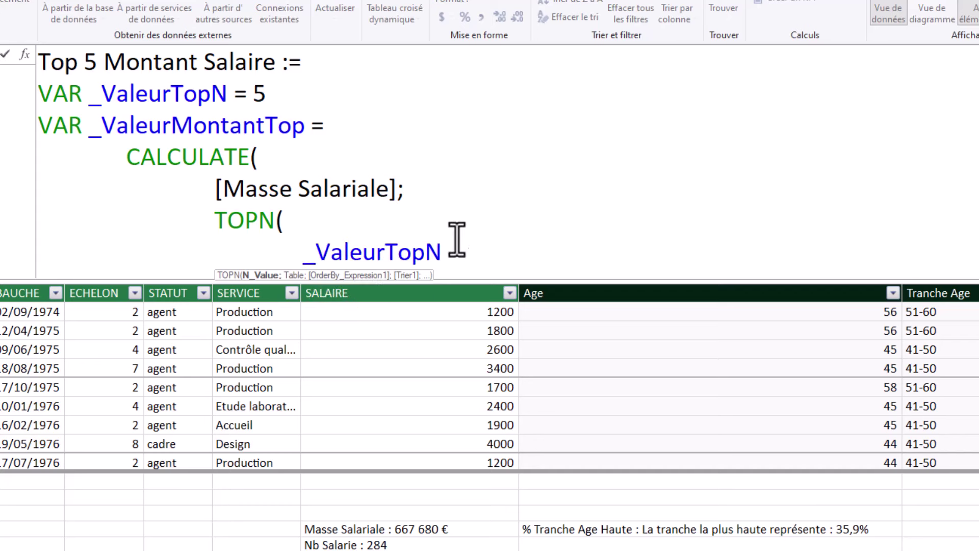
{"action": "type", "text": ";"}
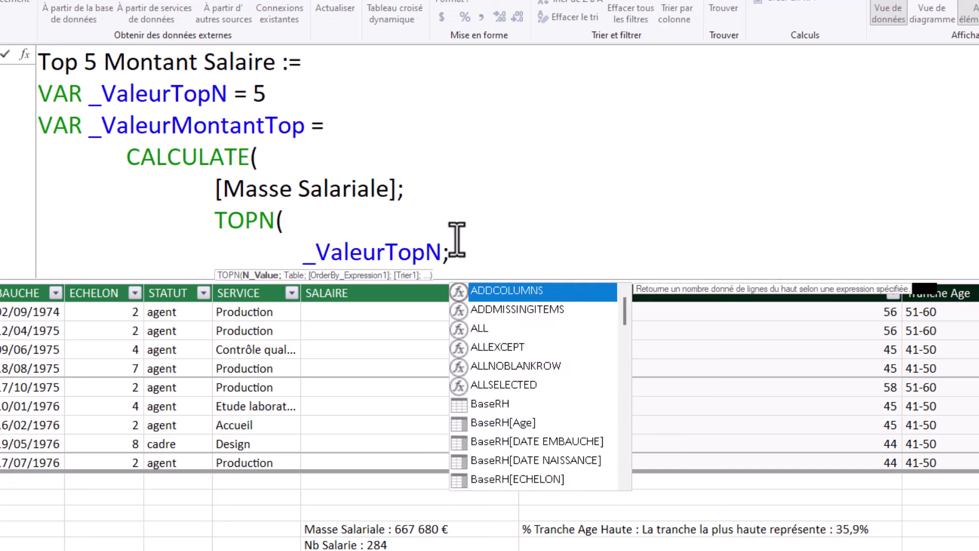
- Enter ALL(BaseRH[Nom Salarie]) on a new line as the table argument of TOPN
{"action": "key", "text": "alt+Return"}
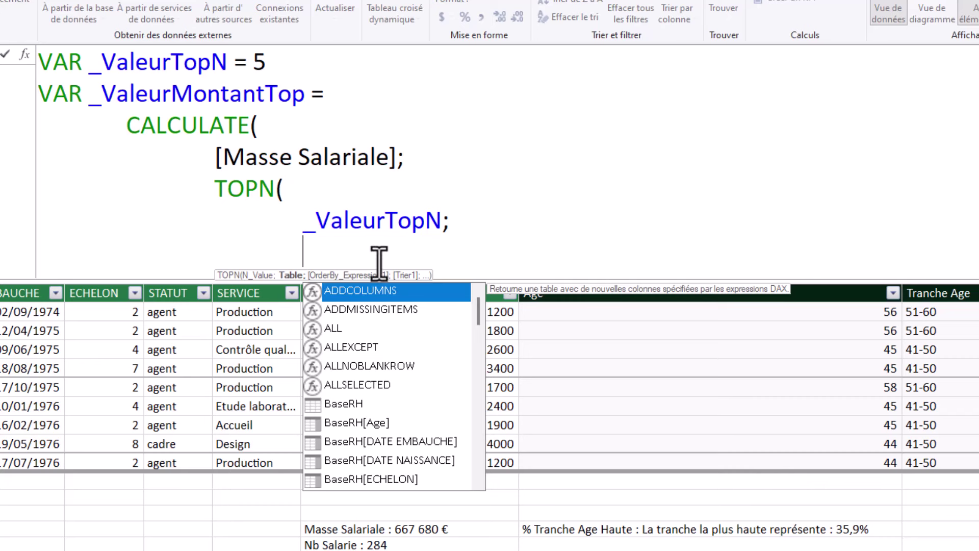
{"action": "type", "text": "ALL"}
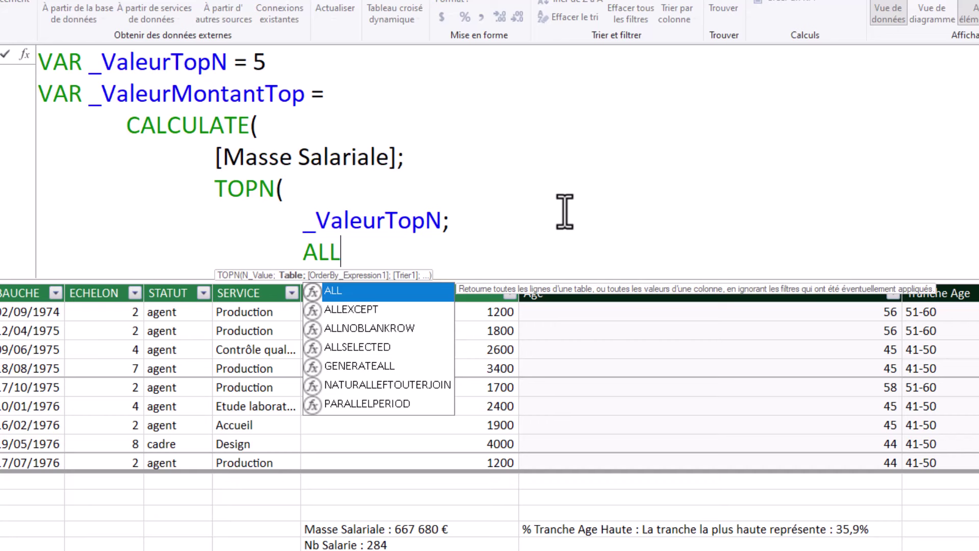
{"action": "type", "text": "("}
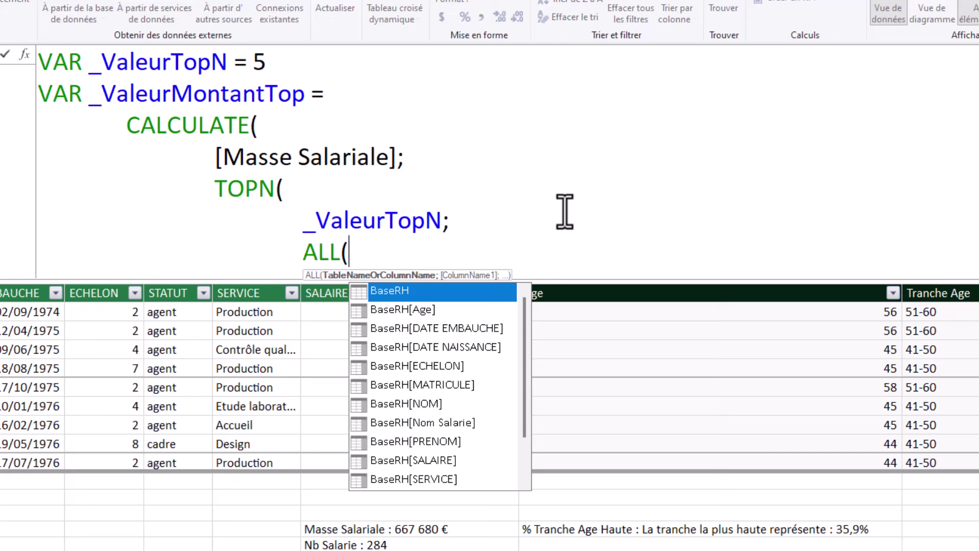
{"action": "type", "text": "nom"}
{"action": "left_click", "coordinate": [466, 310]}
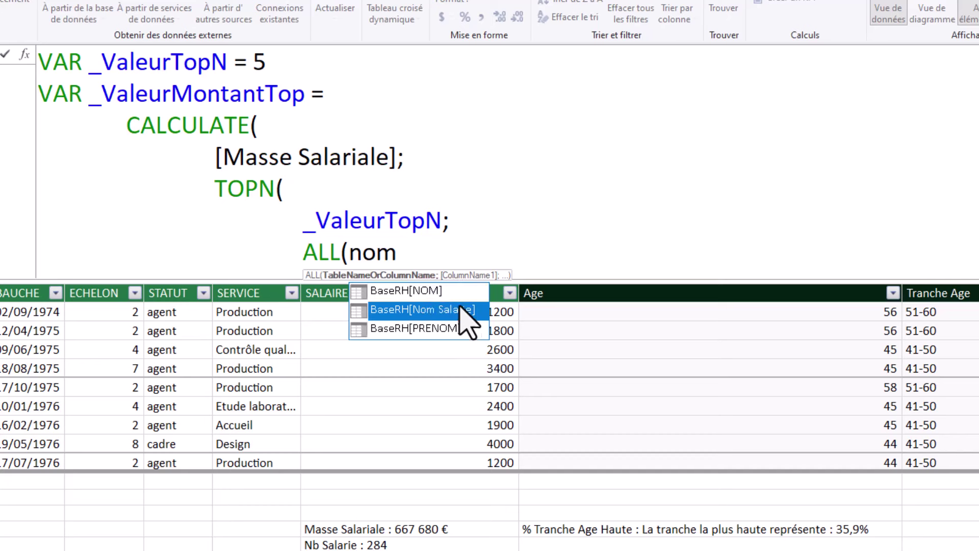
{"action": "double_click", "coordinate": [467, 309]}
{"action": "type", "text": "))"}
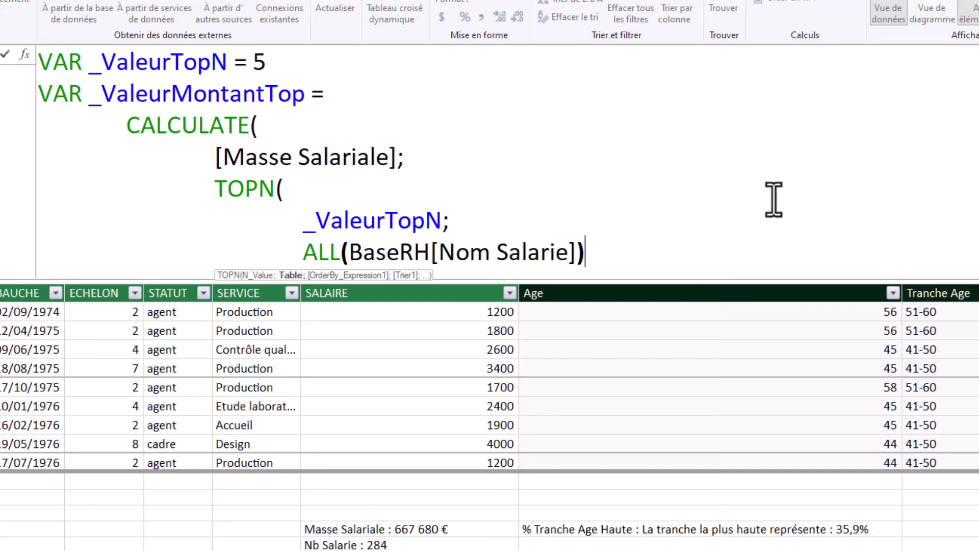
- Add [Masse Salariale] on a new line as the order-by expression of TOPN
{"action": "type", "text": ";"}
{"action": "key", "text": "shift+Return"}
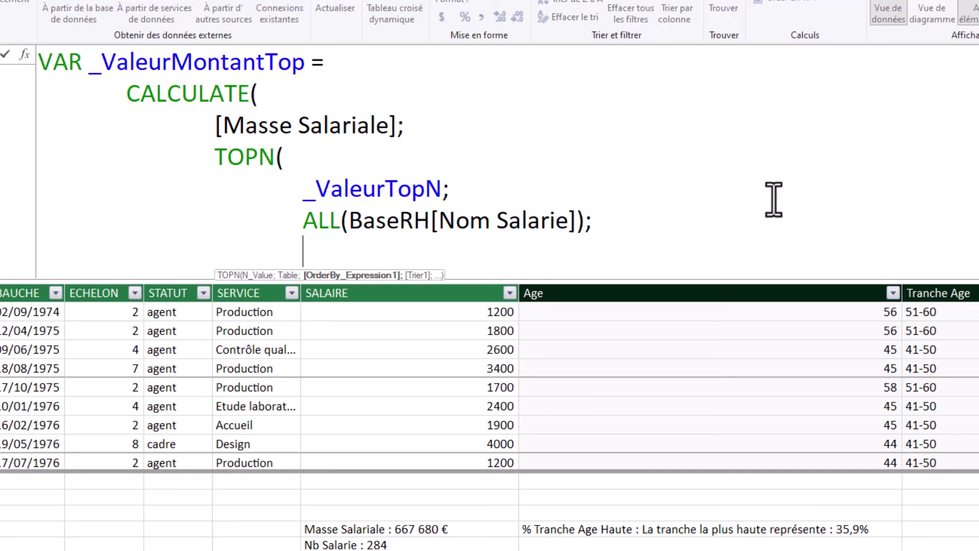
{"action": "type", "text": "ma"}
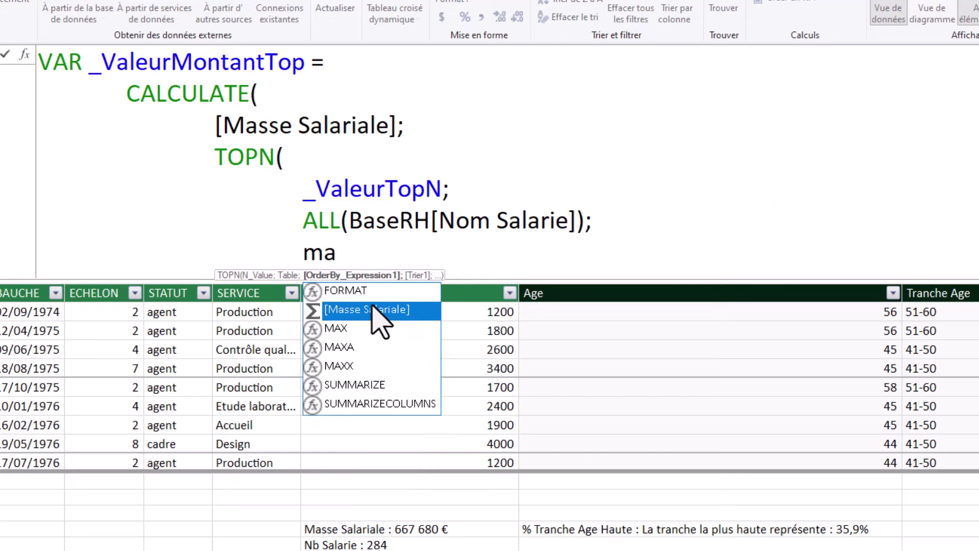
{"action": "double_click", "coordinate": [373, 311]}
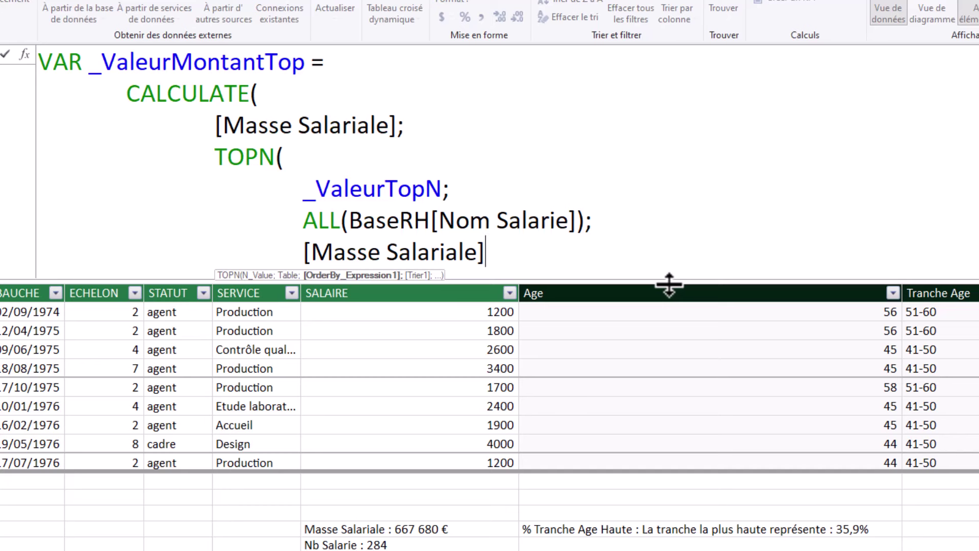
- Close the TOPN and CALCULATE functions with parentheses on separate, outdented lines, and enlarge the formula area and its text
{"action": "key", "text": "shift+Return"}
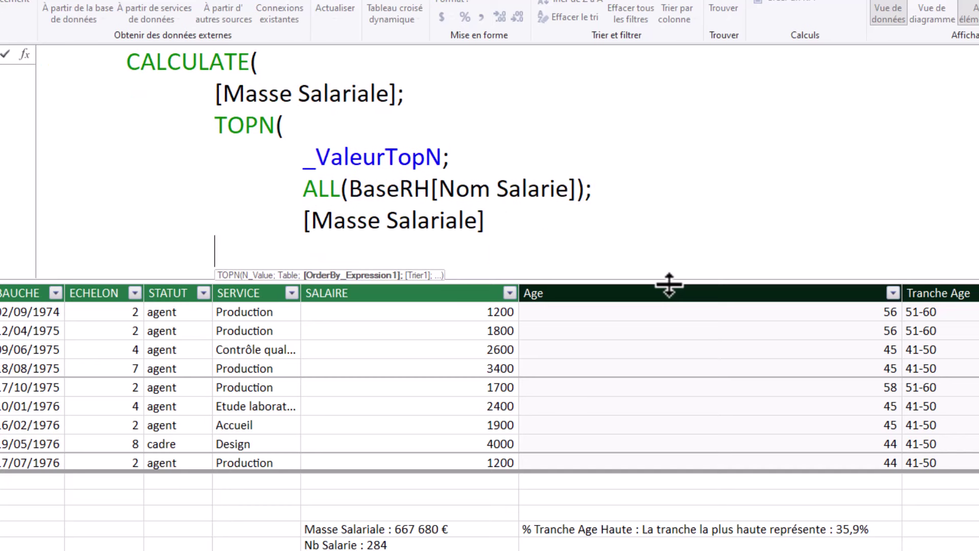
{"action": "type", "text": ")"}
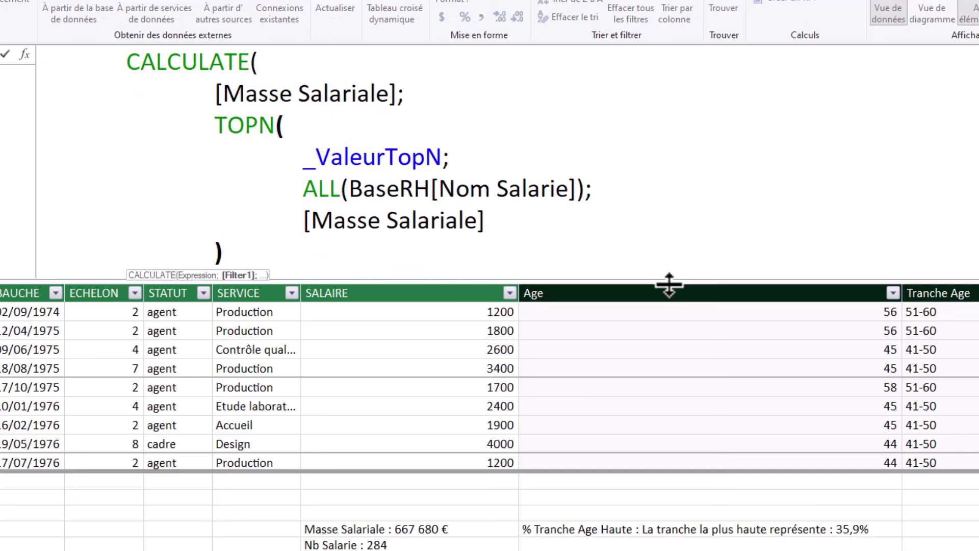
{"action": "key", "text": "shift+Return"}
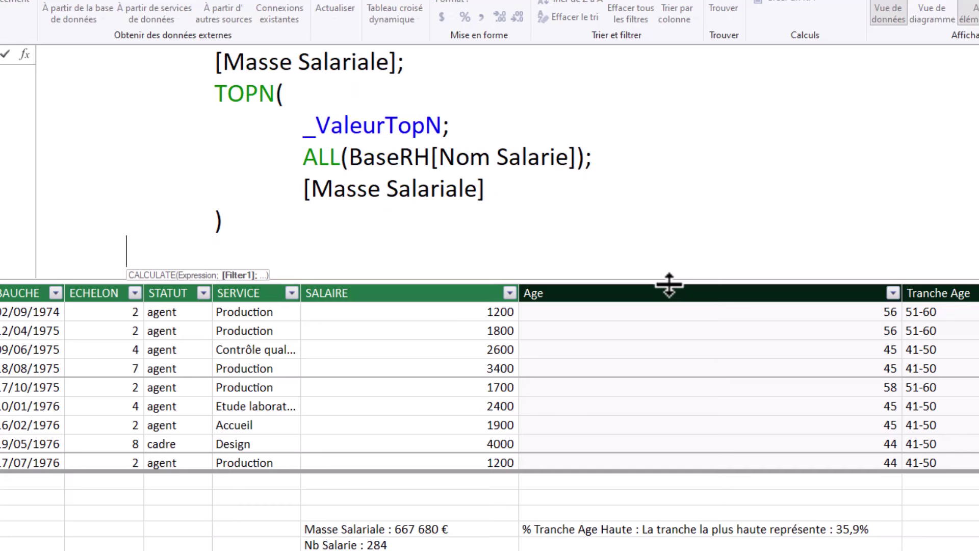
{"action": "type", "text": ")"}
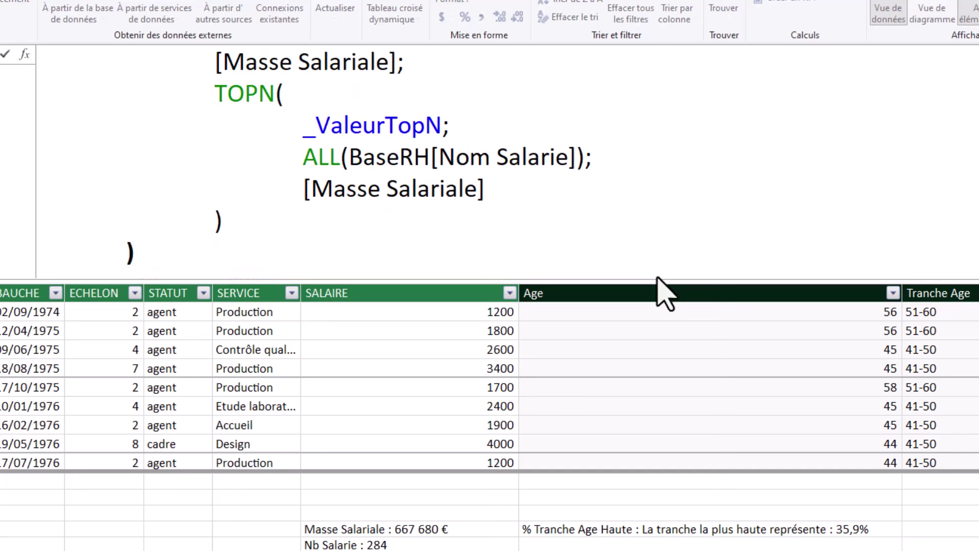
{"action": "left_click_drag", "start_coordinate": [569, 279], "coordinate": [571, 388]}
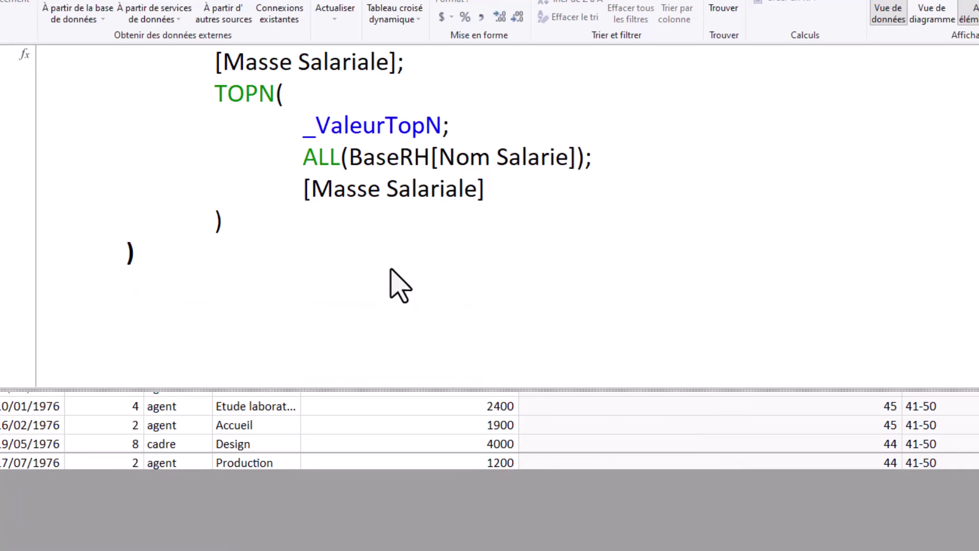
{"action": "scroll", "coordinate": [390, 280], "scroll_direction": "down", "scroll_amount": 2}
{"action": "scroll", "coordinate": [338, 323], "scroll_direction": "down", "scroll_amount": 1}
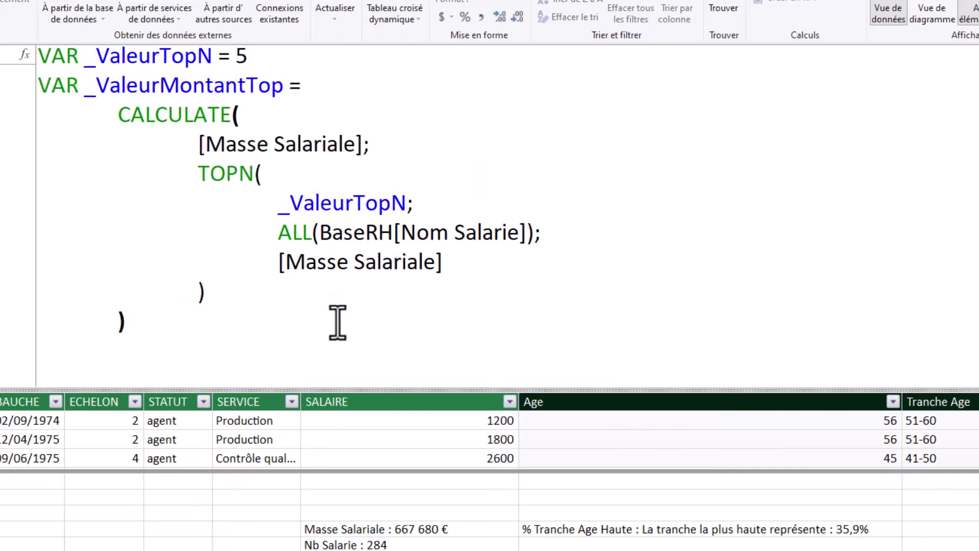
- Declare VAR _Resultat on a new line after the CALCULATE block, equal to the copied variable name _ValeurMontantTop
{"action": "left_click", "coordinate": [153, 359]}
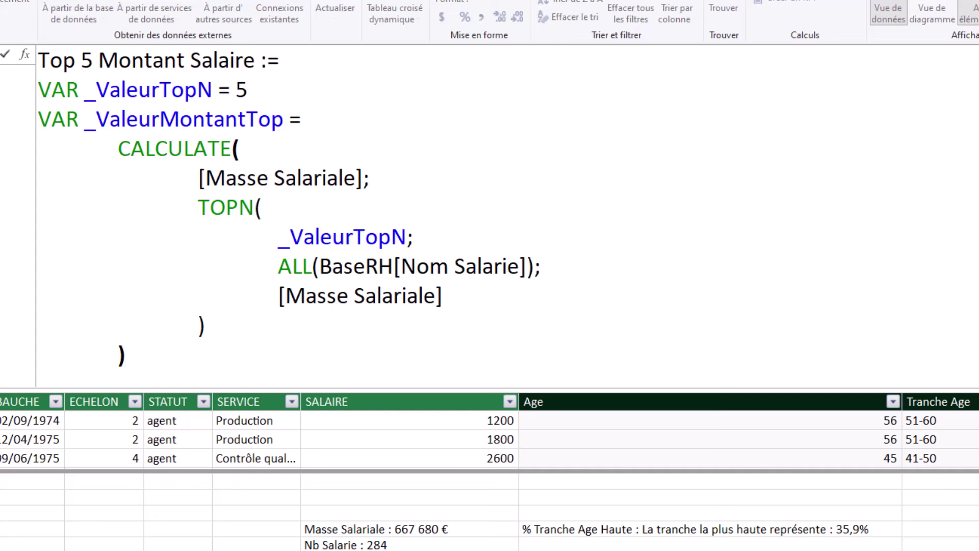
{"action": "key", "text": "shift+Return"}
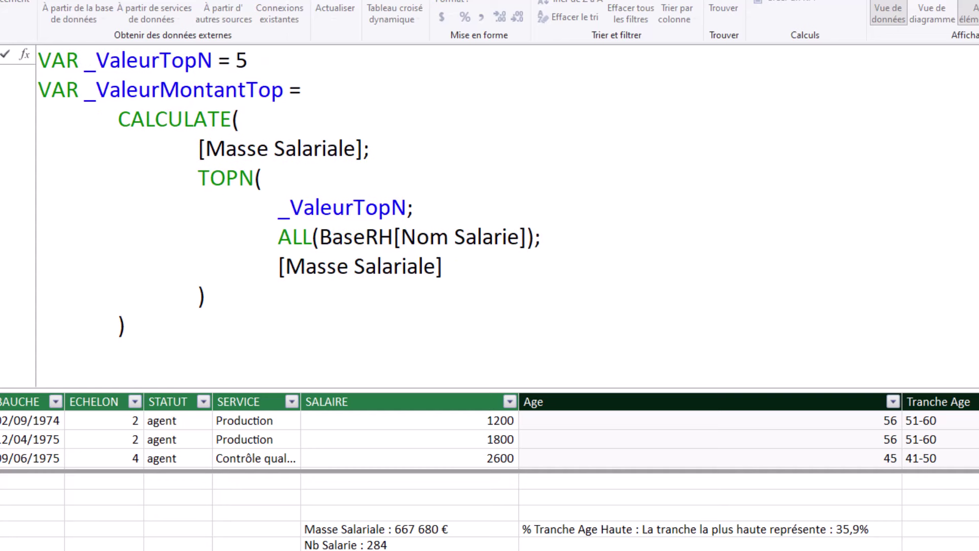
{"action": "type", "text": "VAR _Resultat ="}
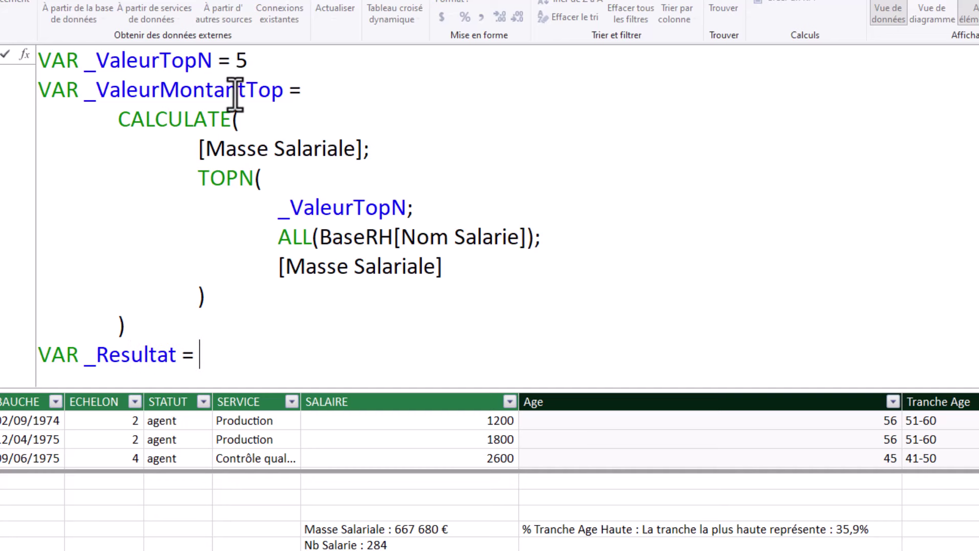
{"action": "left_click_drag", "start_coordinate": [282, 88], "coordinate": [83, 93]}
{"action": "key", "text": "ctrl+c"}
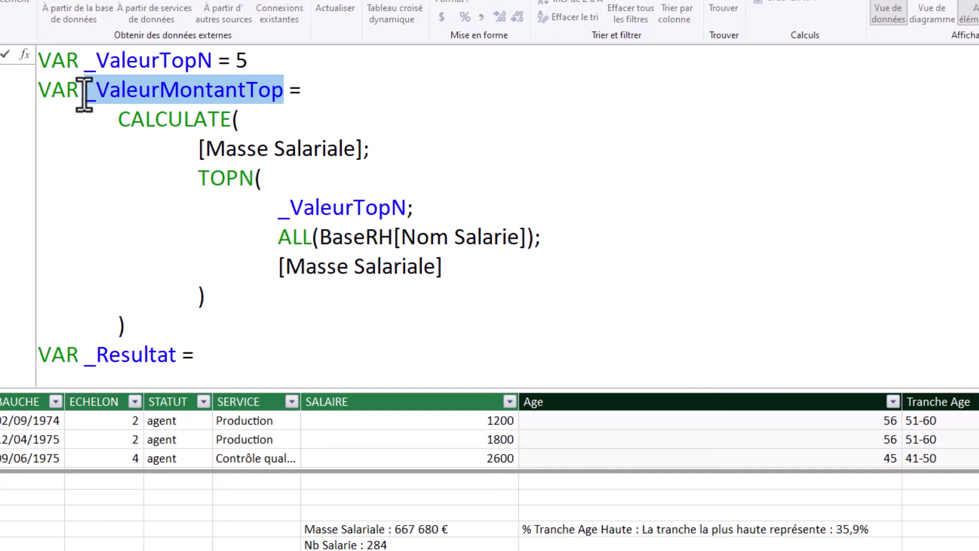
{"action": "left_click", "coordinate": [234, 356]}
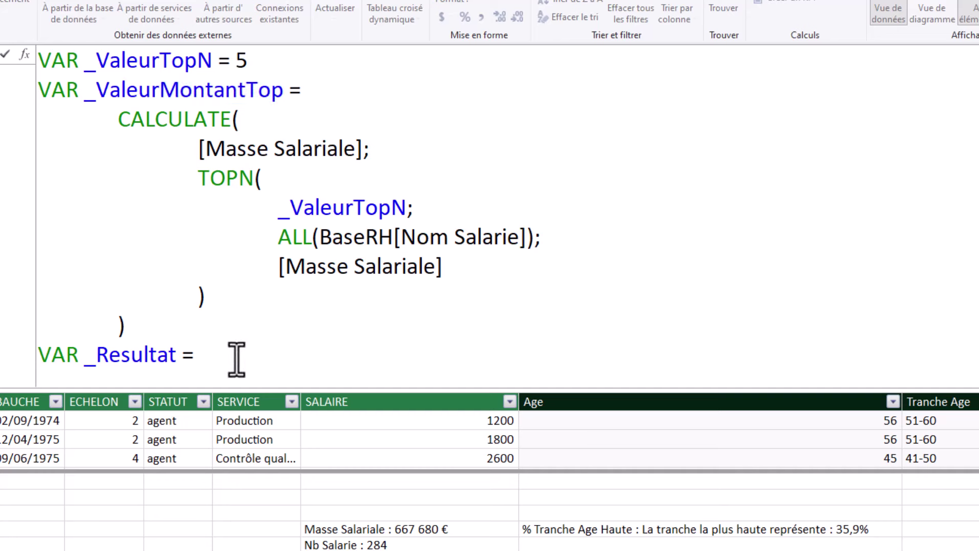
{"action": "key", "text": "ctrl+v"}
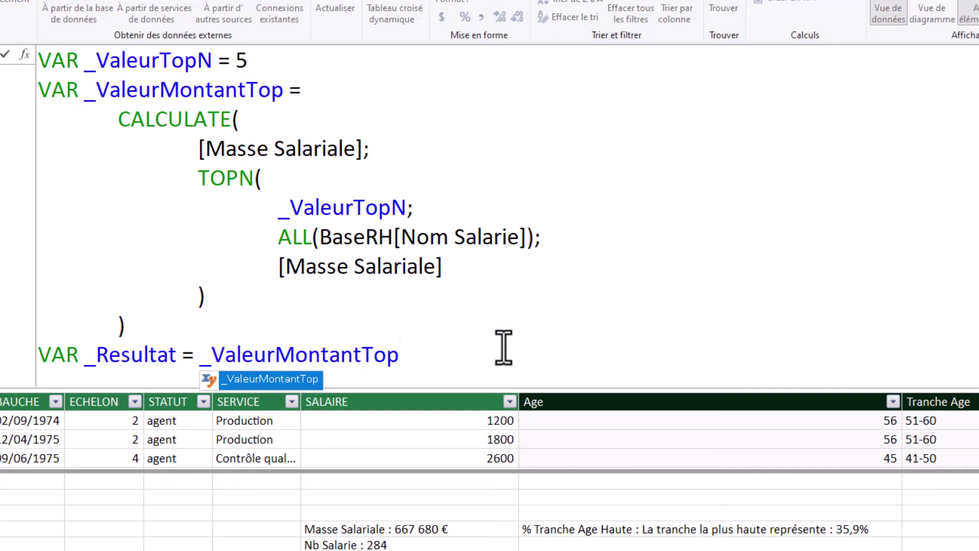
- End the measure with RETURN and an indented _Resultat on the line below, and validate the formula
{"action": "key", "text": "shift+Return"}
{"action": "type", "text": "RE"}
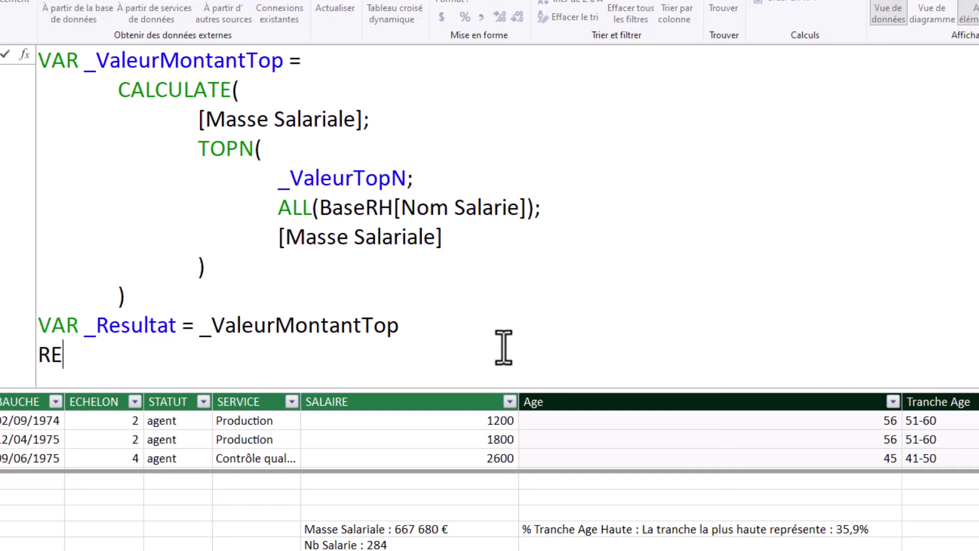
{"action": "type", "text": "TURN"}
{"action": "key", "text": "shift+Return"}
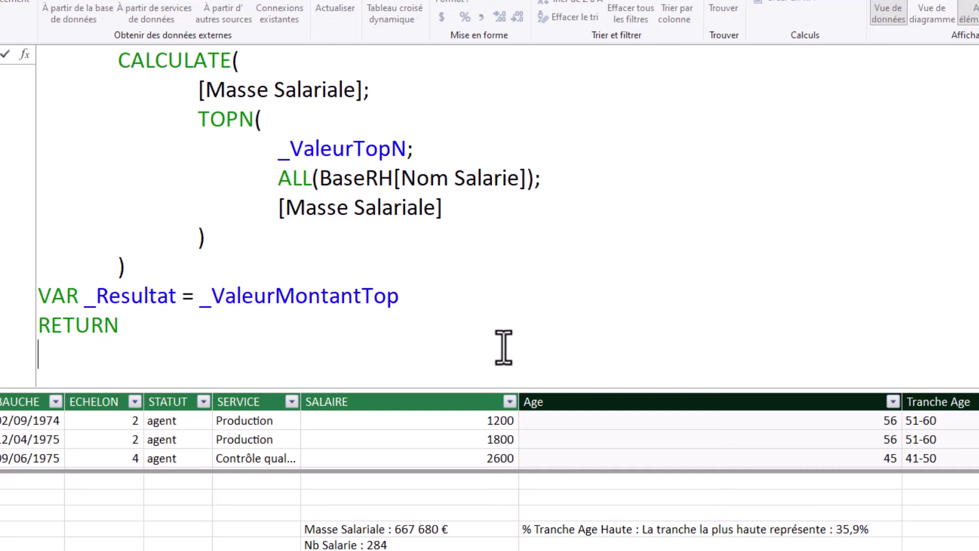
{"action": "type", "text": "_re"}
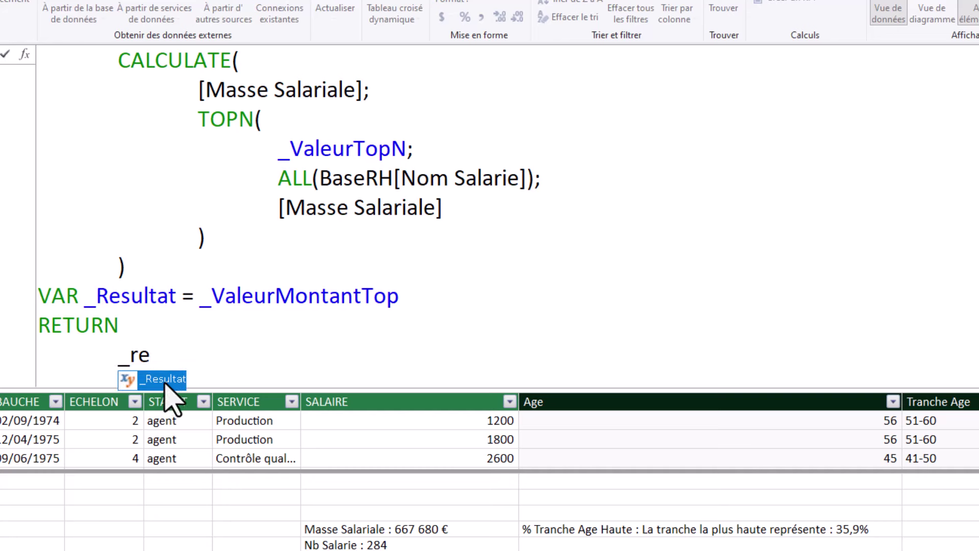
{"action": "double_click", "coordinate": [165, 383]}
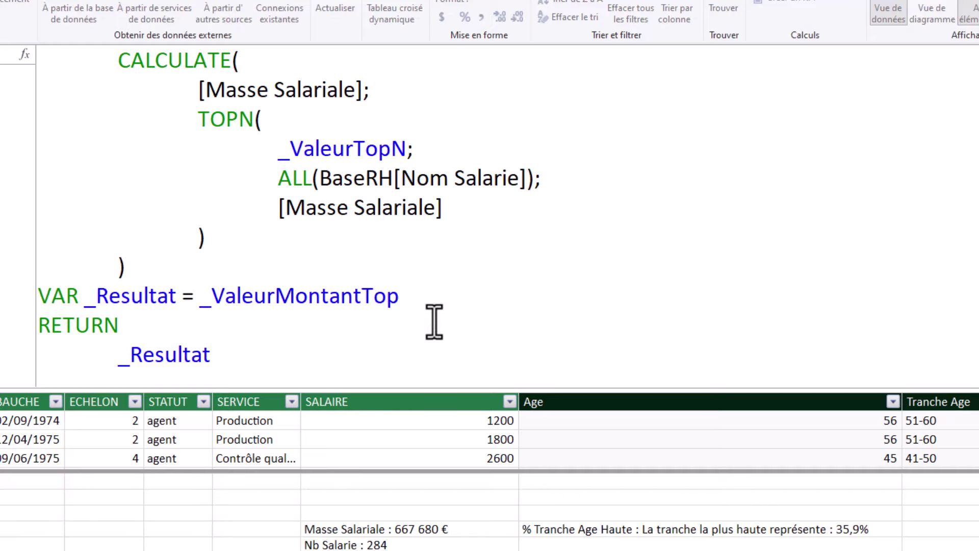
{"action": "key", "text": "Return"}
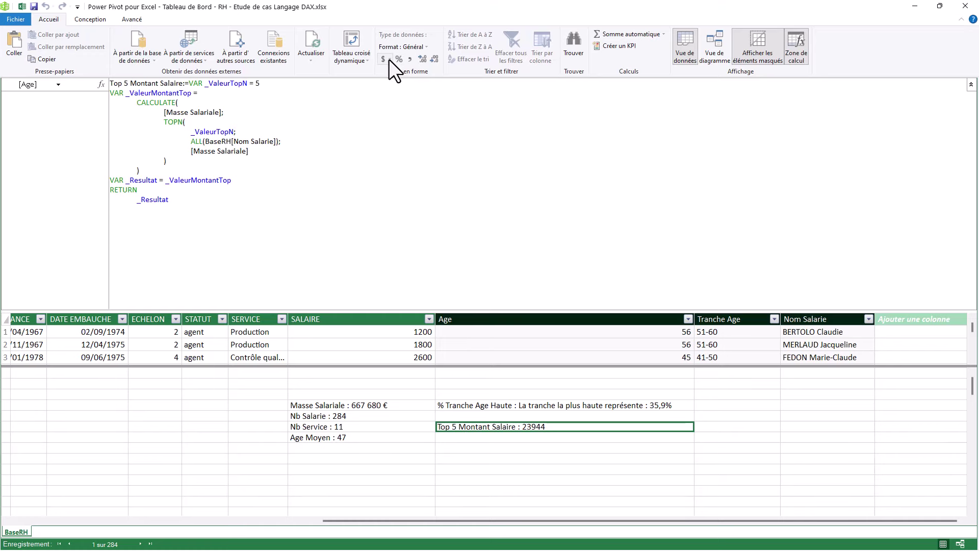
- Format the Top 5 Montant Salaire measure as euro currency without decimals
{"action": "left_click", "coordinate": [389, 59]}
{"action": "left_click", "coordinate": [404, 75]}
{"action": "left_click", "coordinate": [436, 57]}
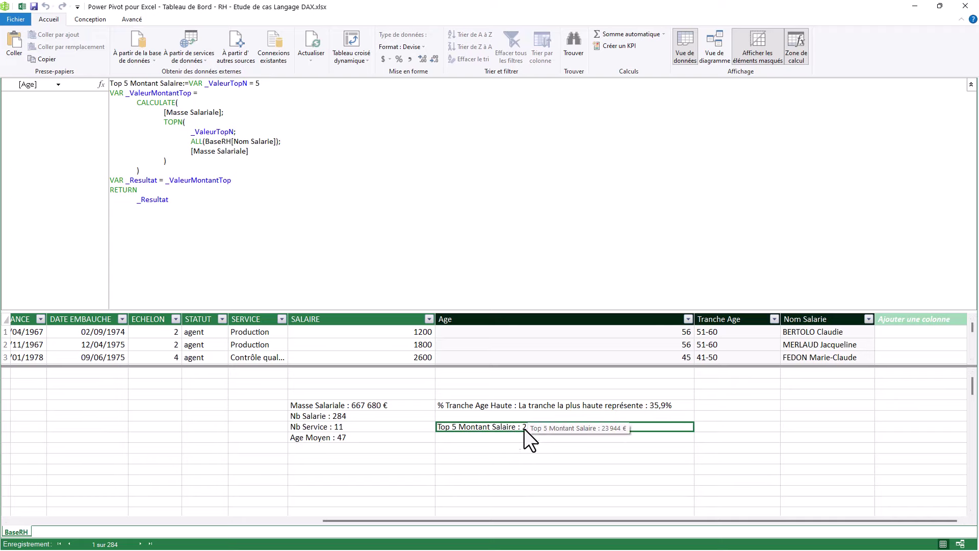
{"action": "left_click", "coordinate": [520, 459]}
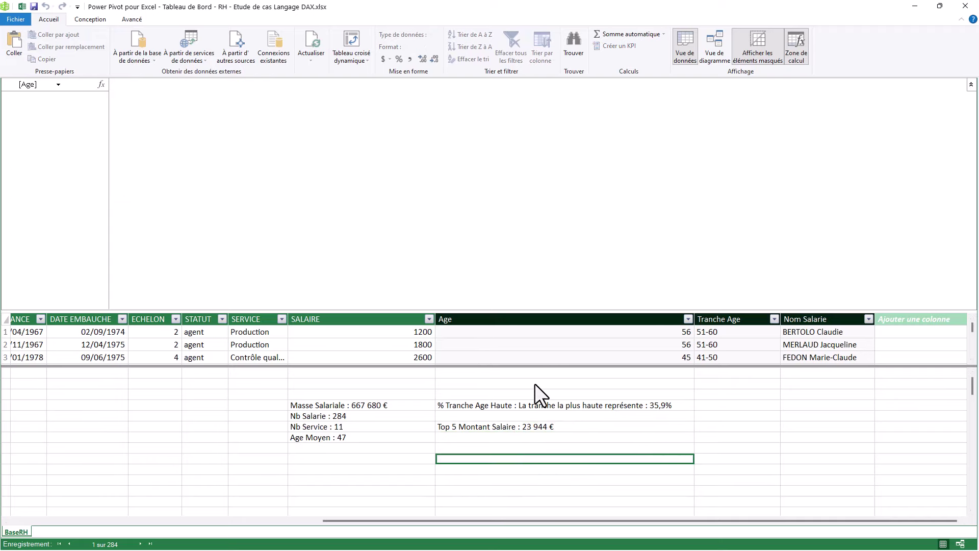
- Return to the Excel workbook's Calcul sheet and compare the top 5 salaries and their grand total with the overall Masse Salariale
{"action": "left_click", "coordinate": [969, 9]}
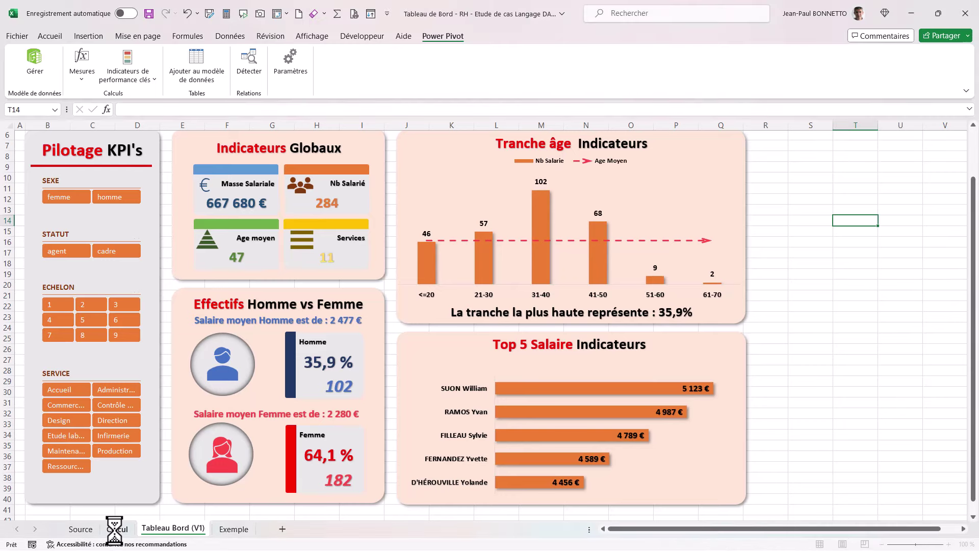
{"action": "left_click", "coordinate": [117, 529]}
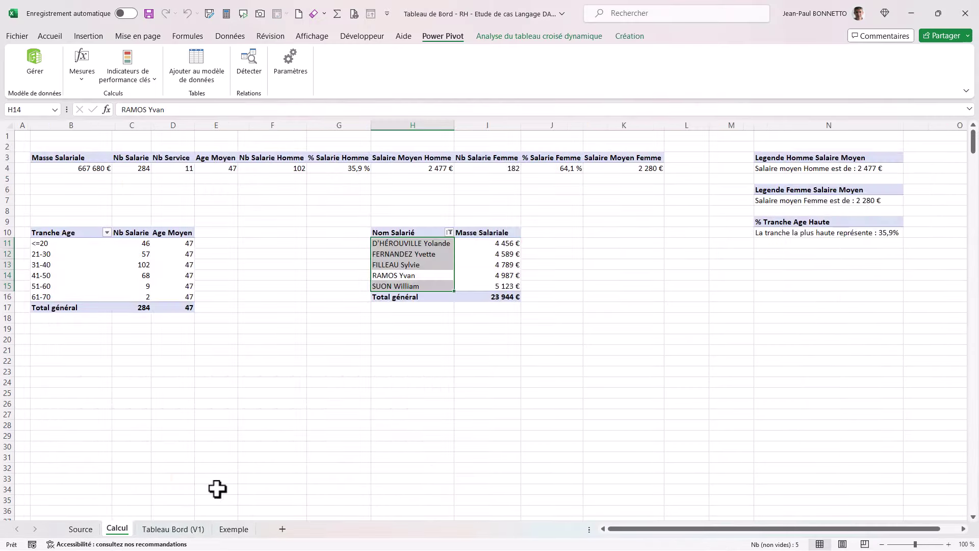
{"action": "left_click", "coordinate": [510, 296]}
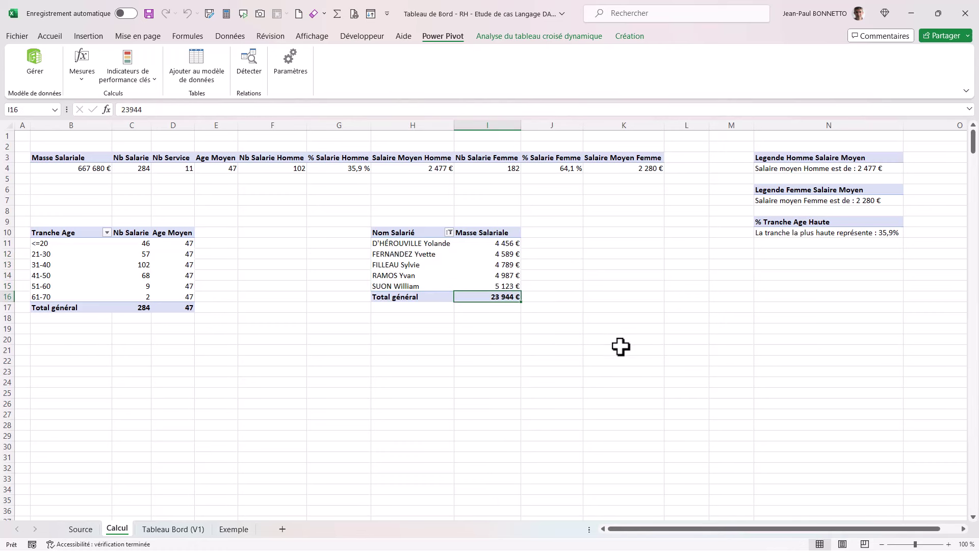
{"action": "left_click_drag", "start_coordinate": [504, 245], "coordinate": [507, 286]}
{"action": "left_click_drag", "start_coordinate": [415, 245], "coordinate": [413, 289]}
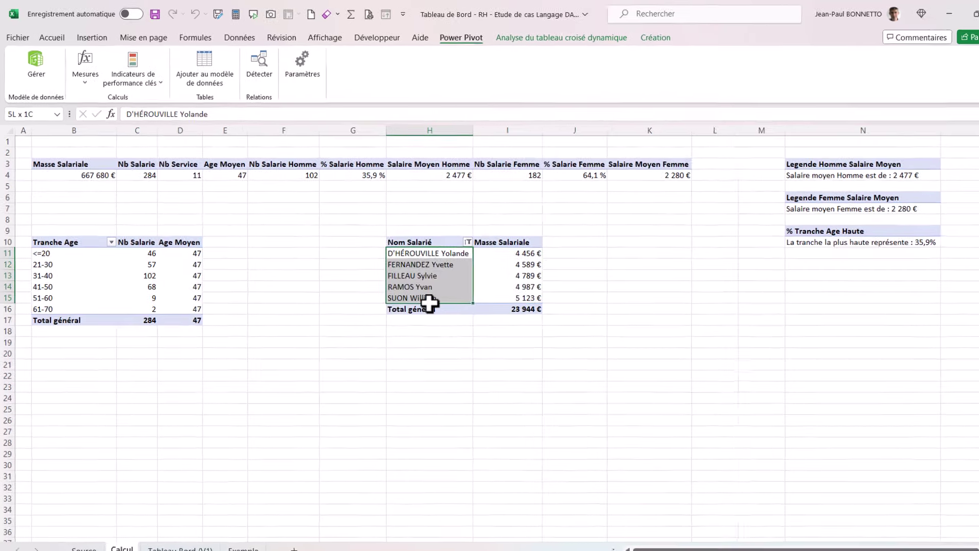
{"action": "left_click_drag", "start_coordinate": [523, 252], "coordinate": [528, 281]}
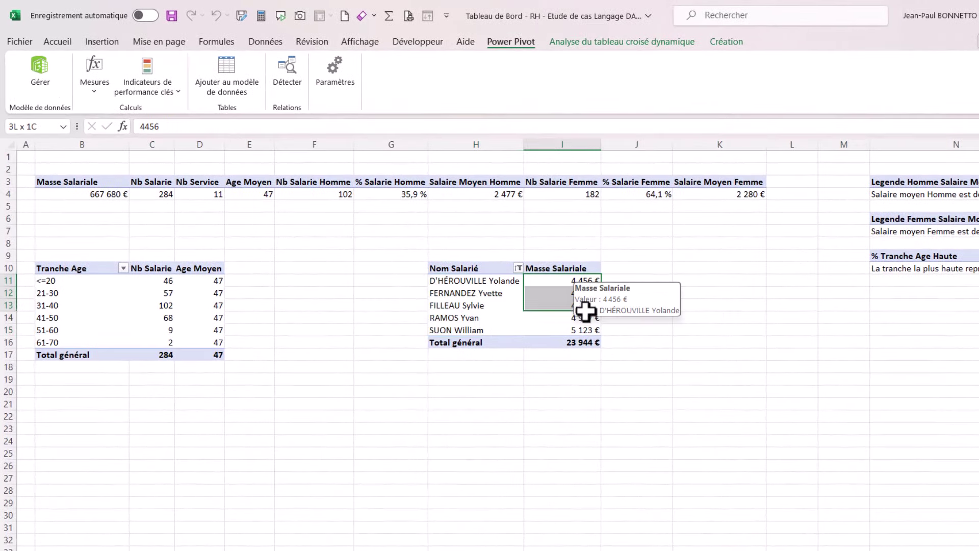
{"action": "left_click_drag", "start_coordinate": [585, 311], "coordinate": [587, 341]}
{"action": "left_click", "coordinate": [594, 345]}
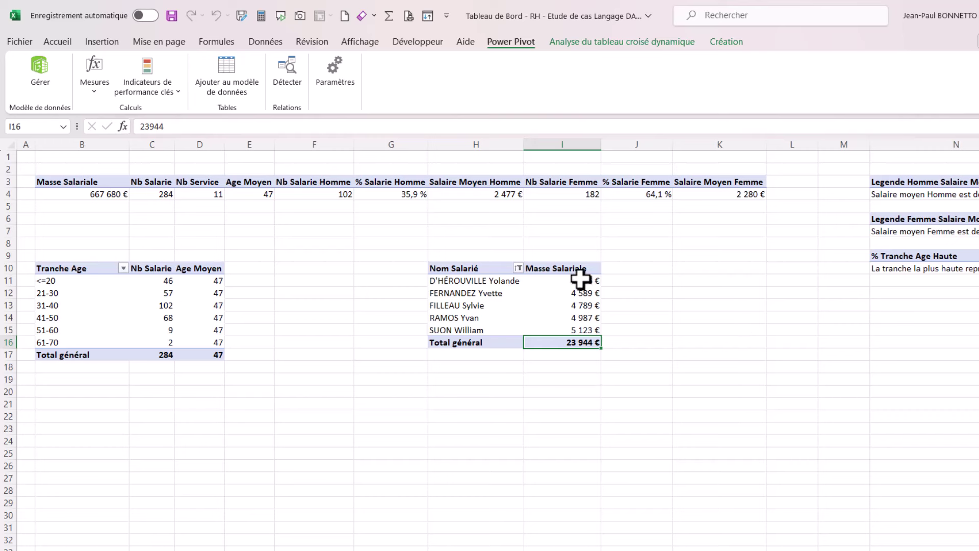
{"action": "left_click_drag", "start_coordinate": [582, 281], "coordinate": [582, 325]}
{"action": "left_click", "coordinate": [584, 343]}
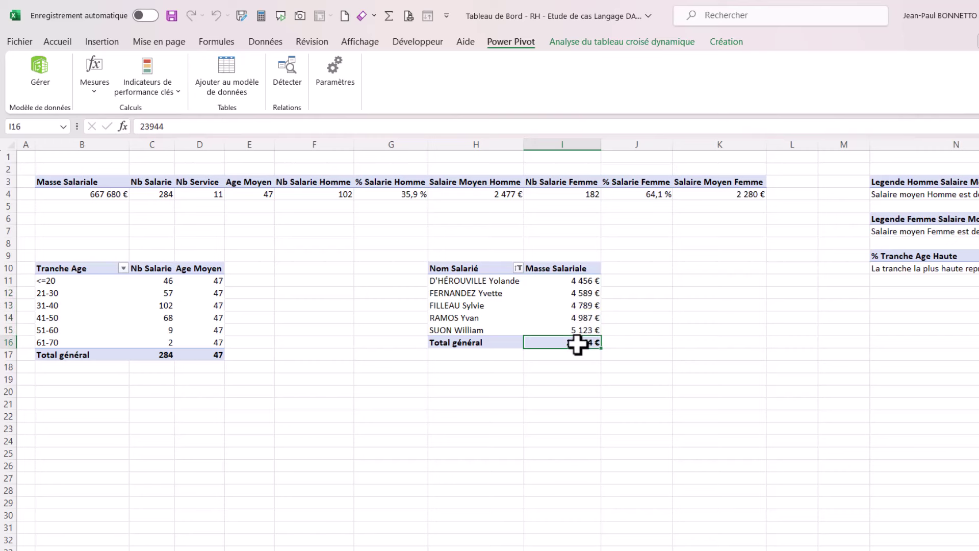
{"action": "left_click", "coordinate": [97, 194]}
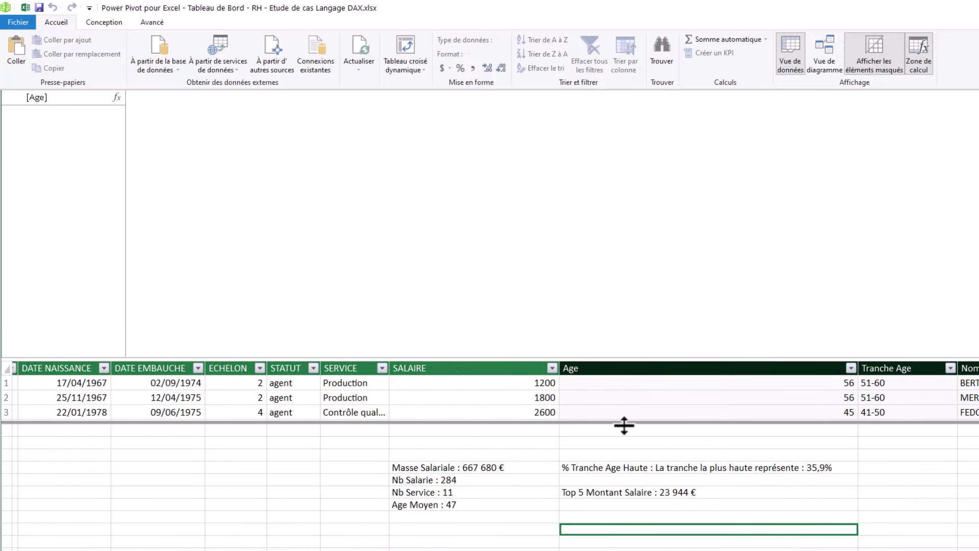
- In the Top 5 Montant Salaire measure, declare VAR _RatioTopN after the CALCULATE block, starting an indented DIVIDE with _ValeurMontantTop as numerator
{"action": "left_click", "coordinate": [623, 489]}
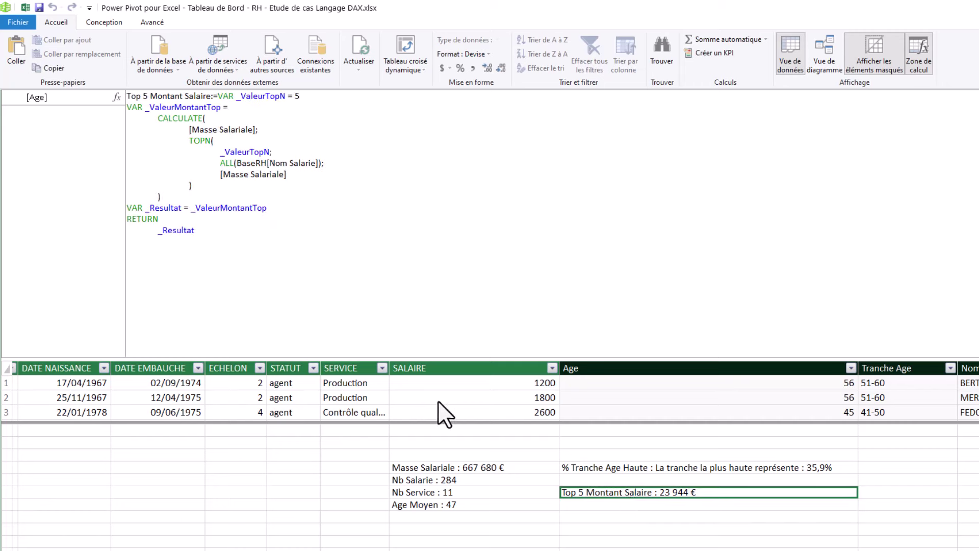
{"action": "scroll", "coordinate": [342, 224], "scroll_direction": "up", "scroll_amount": 4}
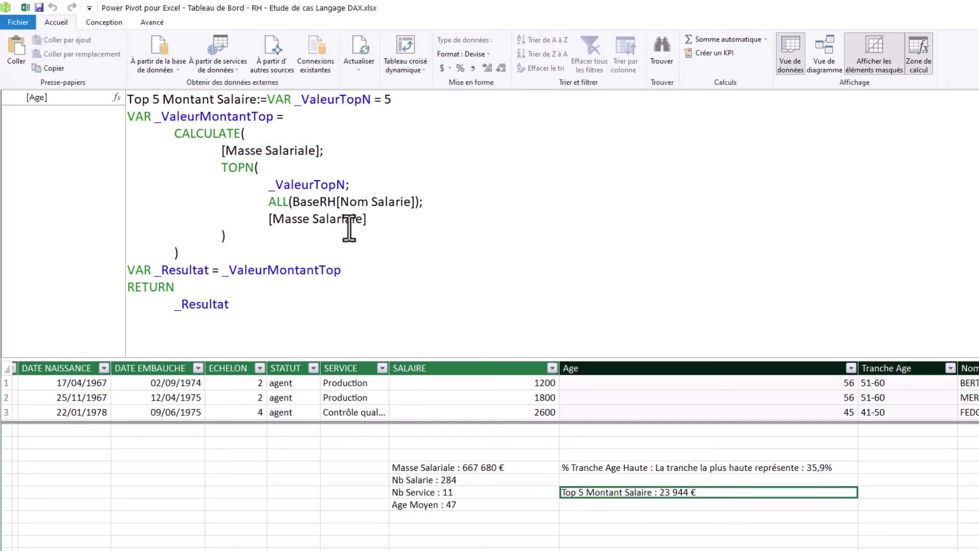
{"action": "left_click", "coordinate": [197, 253]}
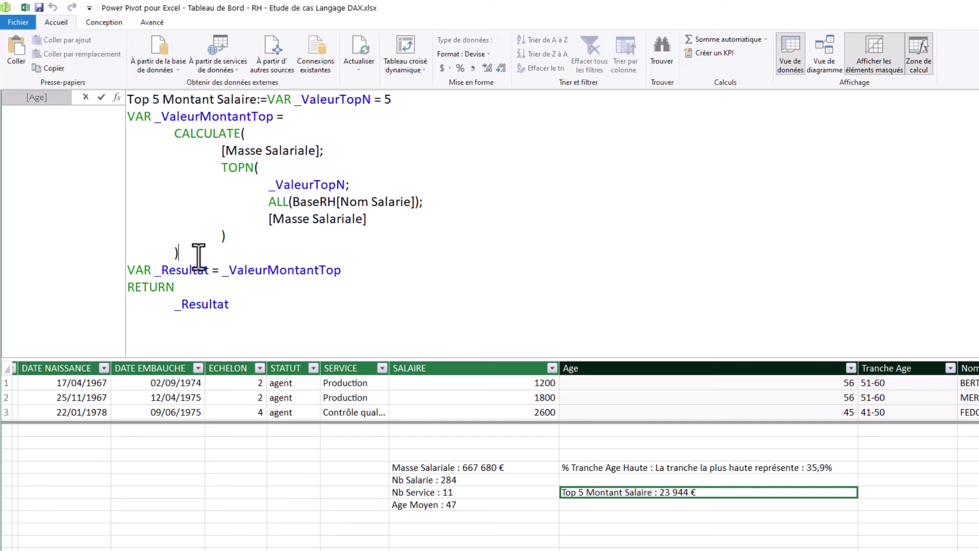
{"action": "key", "text": "shift+Return"}
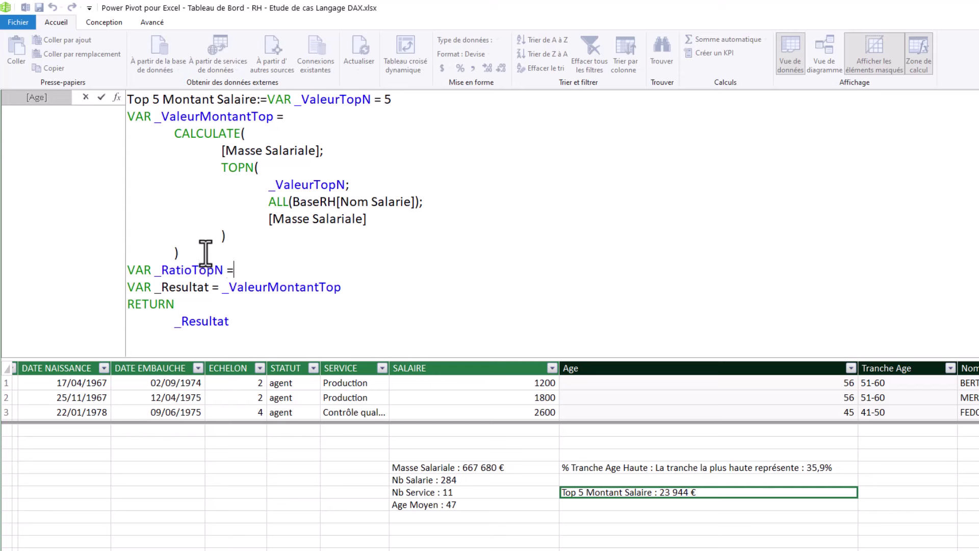
{"action": "key", "text": "shift+Return"}
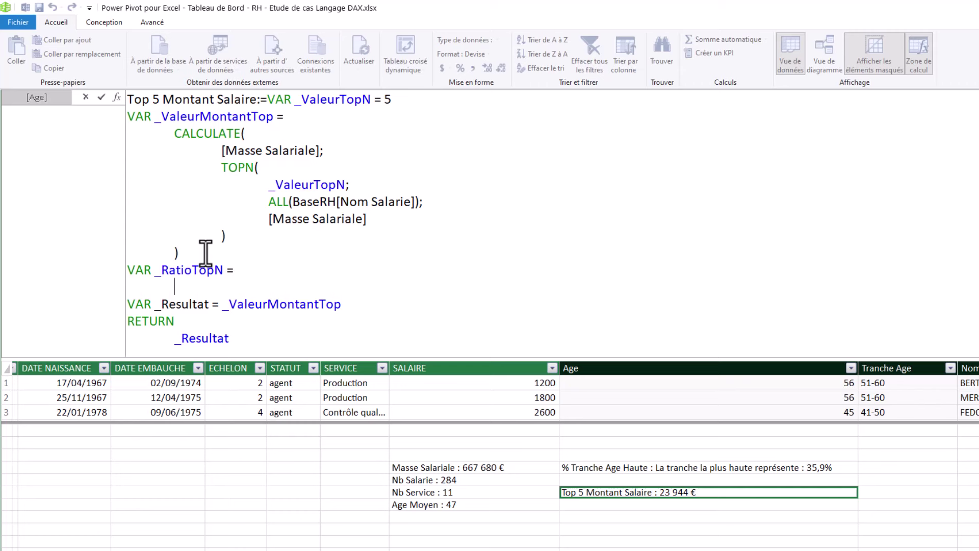
{"action": "type", "text": "DI"}
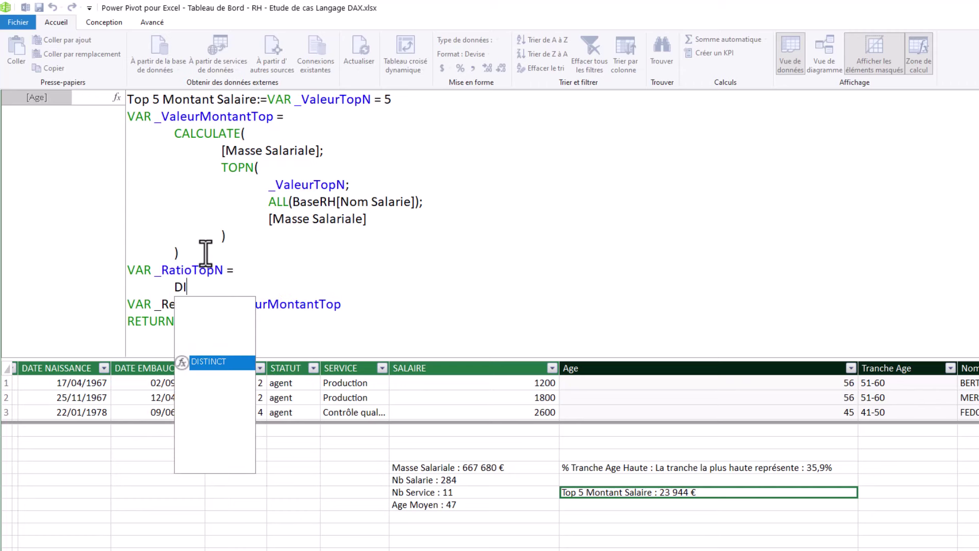
{"action": "type", "text": "VIDE("}
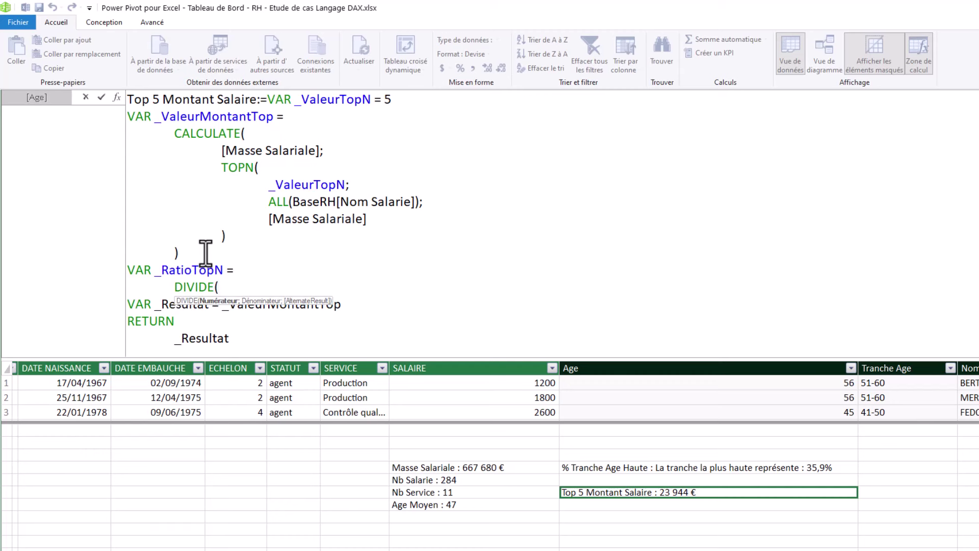
{"action": "type", "text": "_v"}
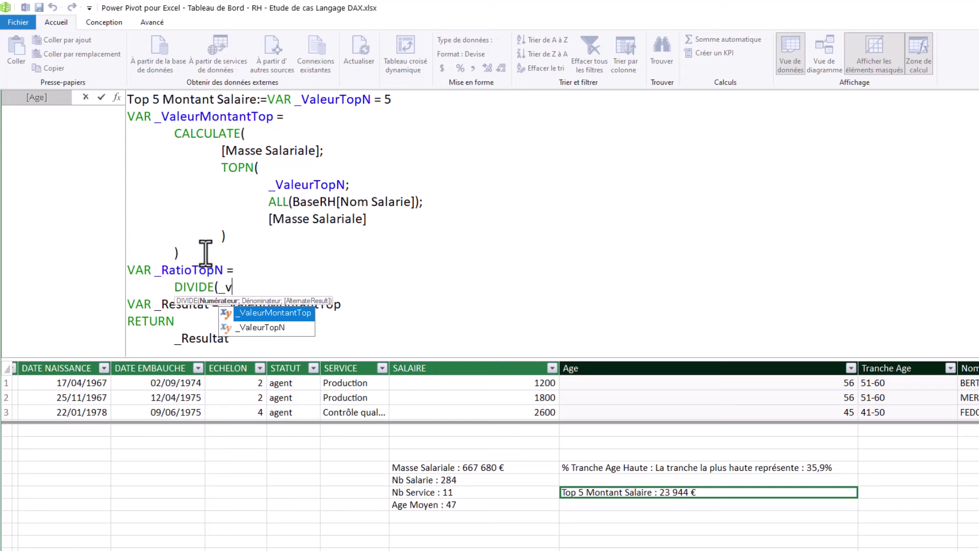
{"action": "double_click", "coordinate": [271, 312]}
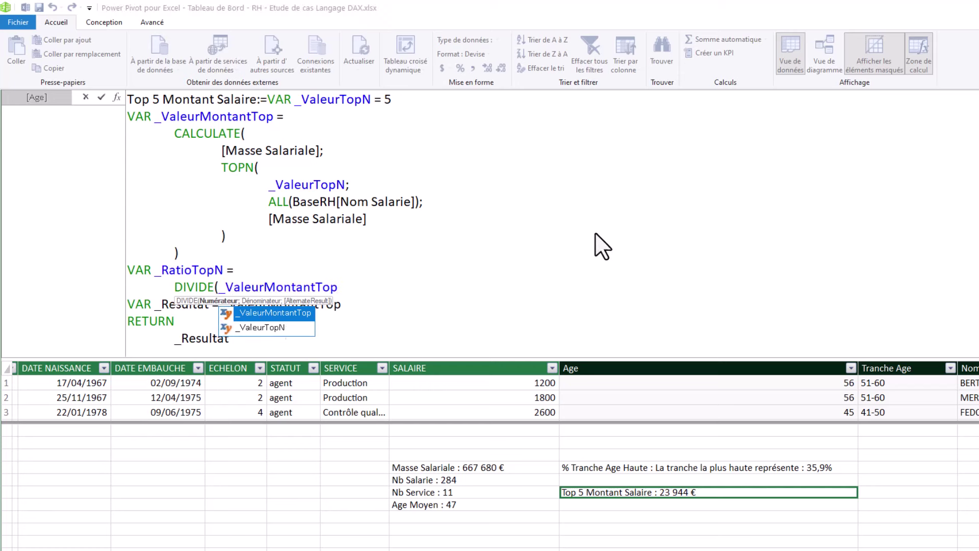
- Complete the DIVIDE with [Masse Salariale] as denominator and BLANK() as alternate result, and close the function
{"action": "type", "text": ";"}
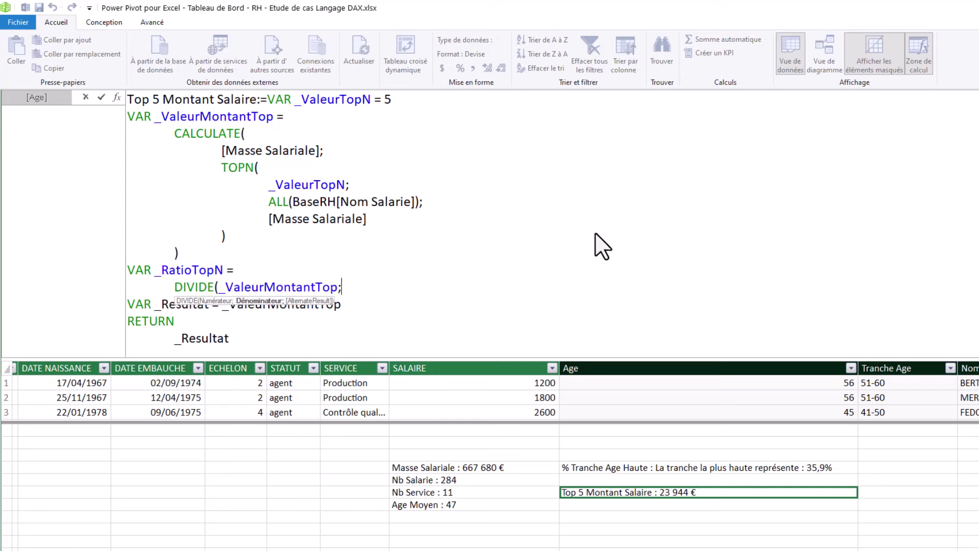
{"action": "type", "text": "ma"}
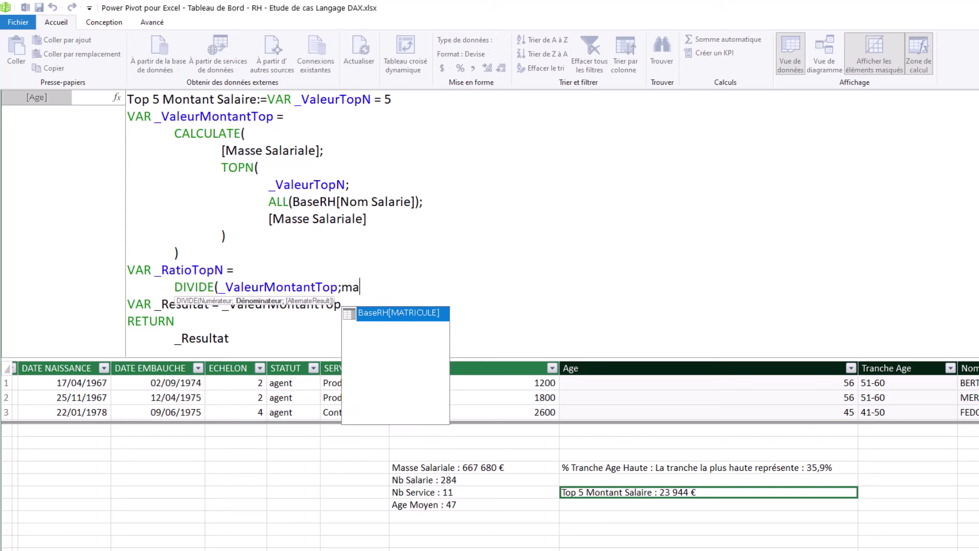
{"action": "type", "text": "ss"}
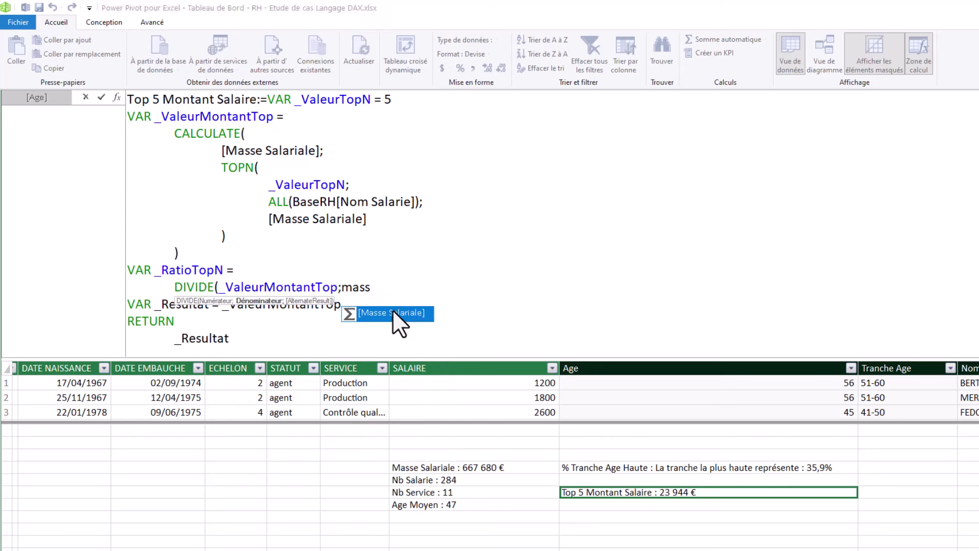
{"action": "double_click", "coordinate": [409, 314]}
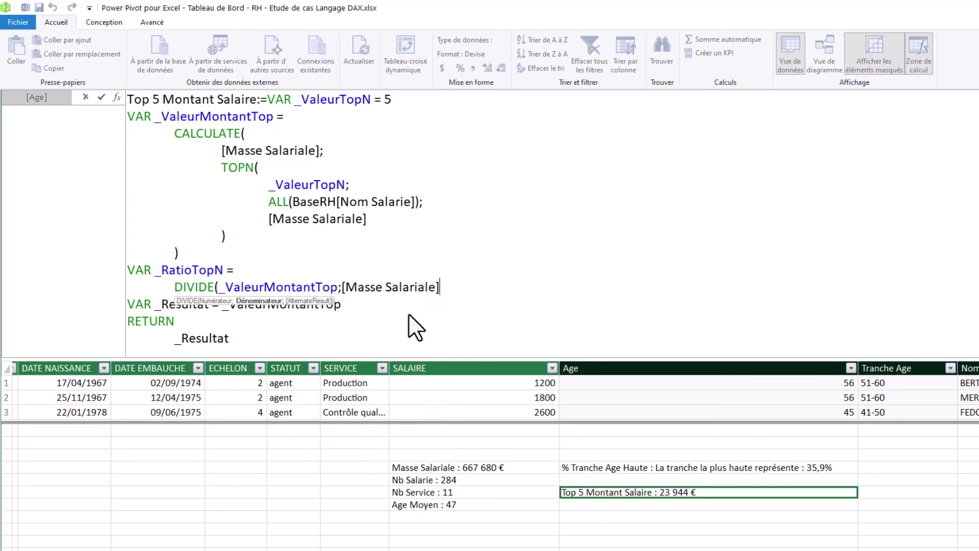
{"action": "type", "text": ";"}
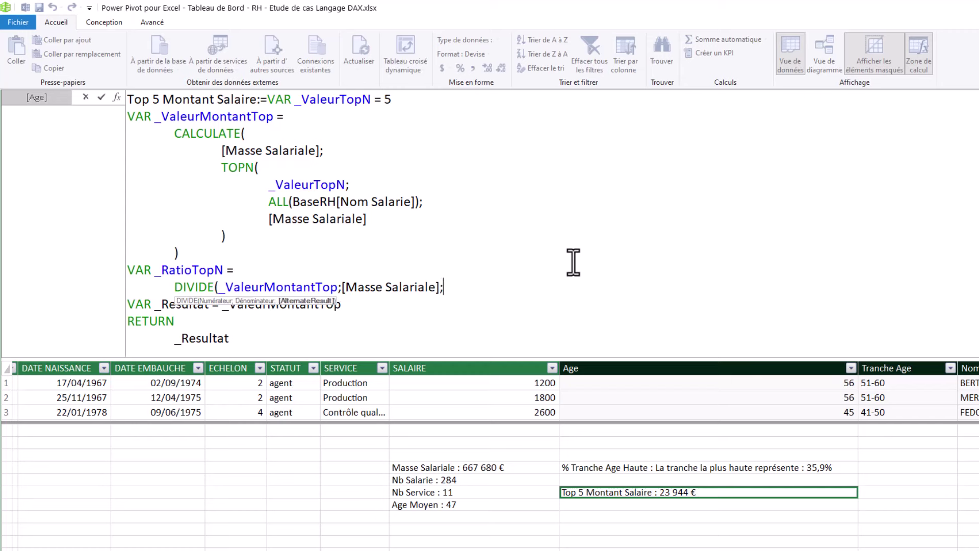
{"action": "type", "text": "bal"}
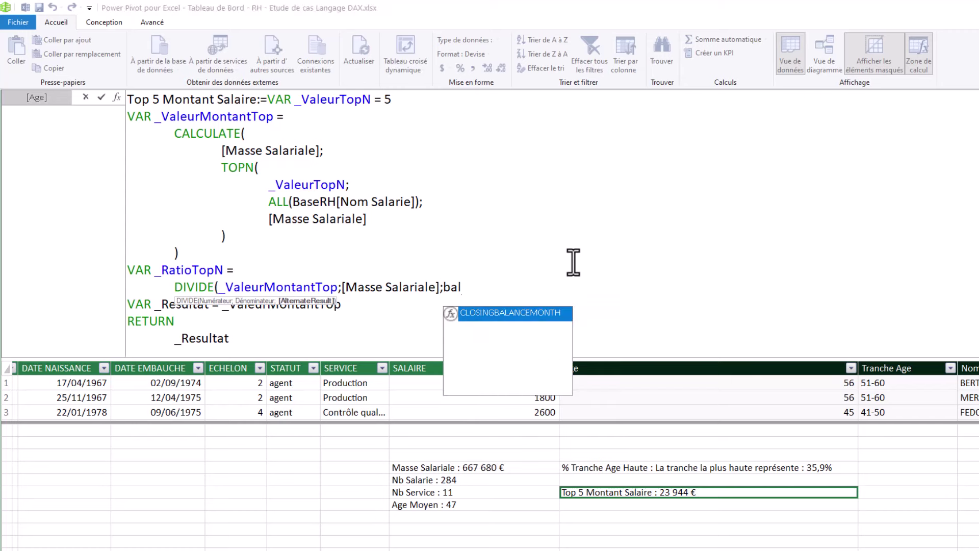
{"action": "key", "text": "BackSpace"}
{"action": "key", "text": "BackSpace"}
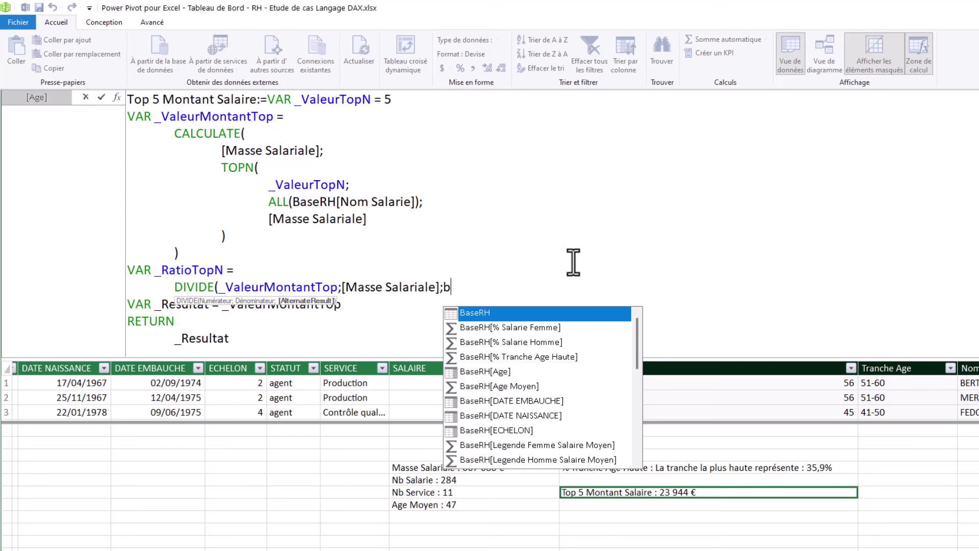
{"action": "type", "text": "la"}
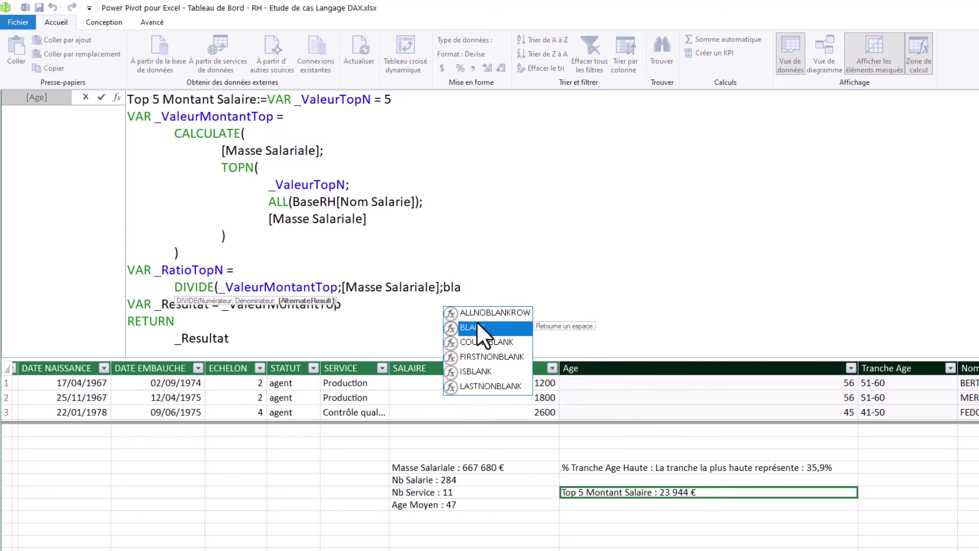
{"action": "key", "text": "Tab"}
{"action": "type", "text": ")"}
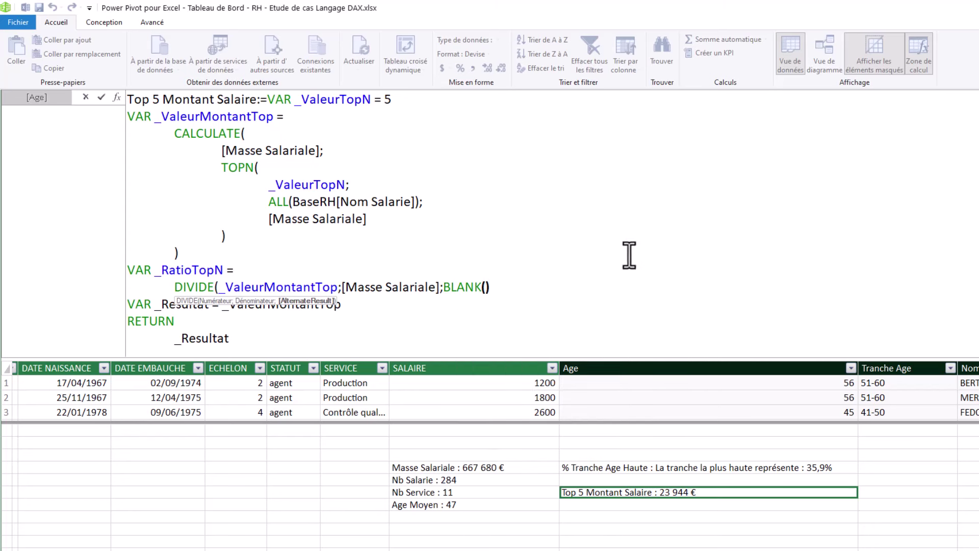
{"action": "type", "text": ")"}
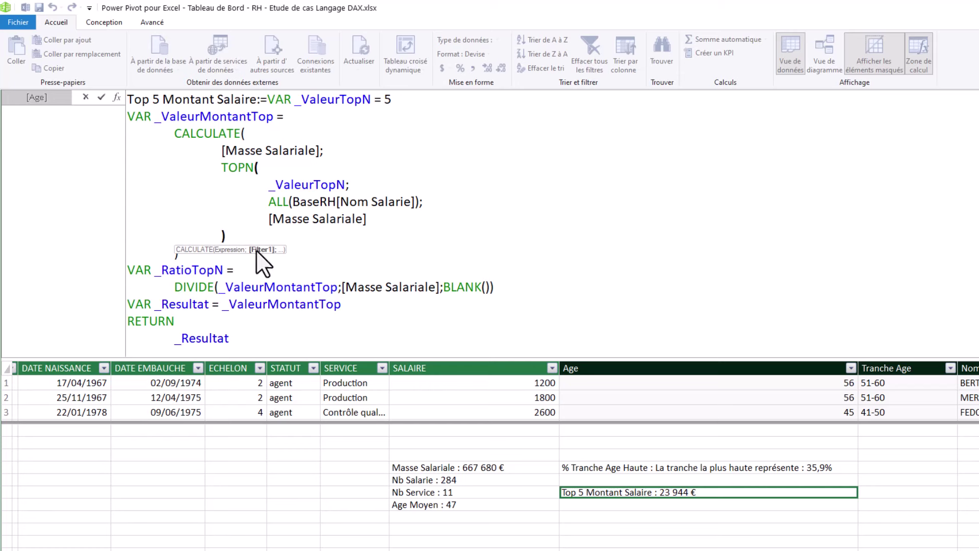
- Make _Resultat equal to the copied variable name _RatioTopN, validate the measure, and format it as a percentage
{"action": "left_click_drag", "start_coordinate": [225, 269], "coordinate": [154, 271]}
{"action": "key", "text": "ctrl+c"}
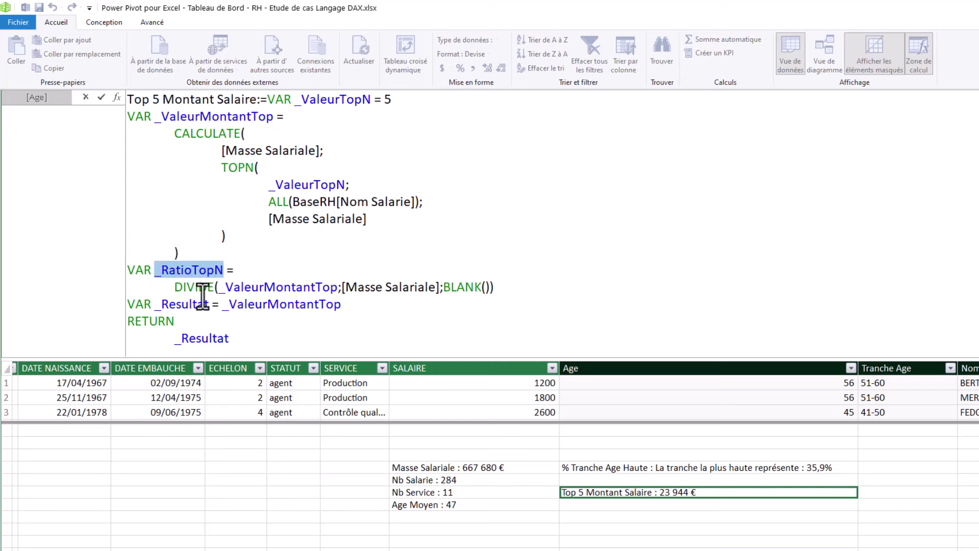
{"action": "left_click_drag", "start_coordinate": [342, 305], "coordinate": [221, 312]}
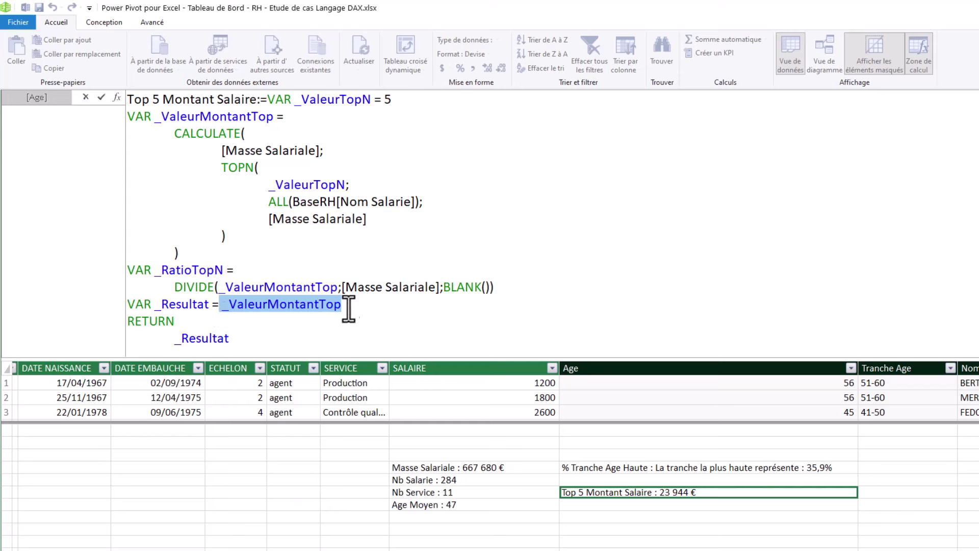
{"action": "key", "text": "ctrl+v"}
{"action": "left_click", "coordinate": [241, 341]}
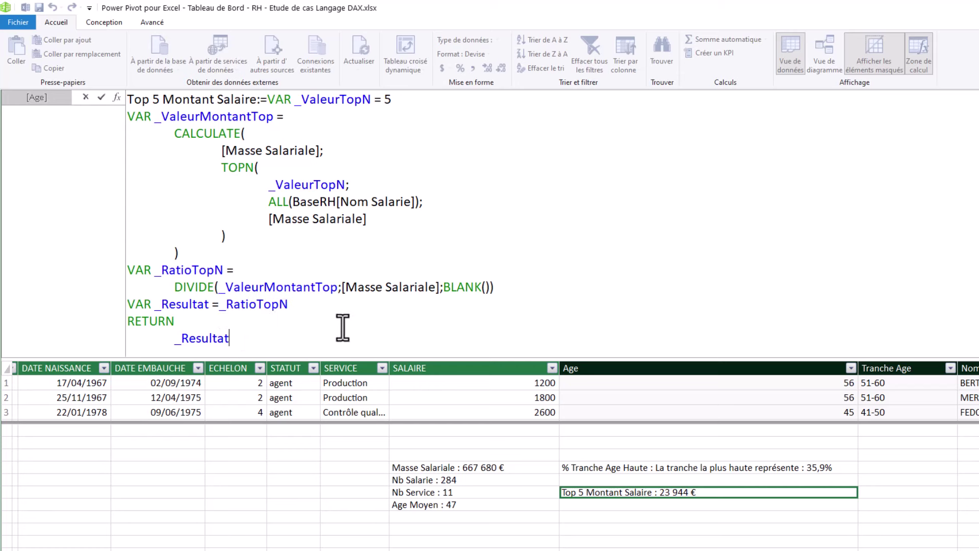
{"action": "key", "text": "Return"}
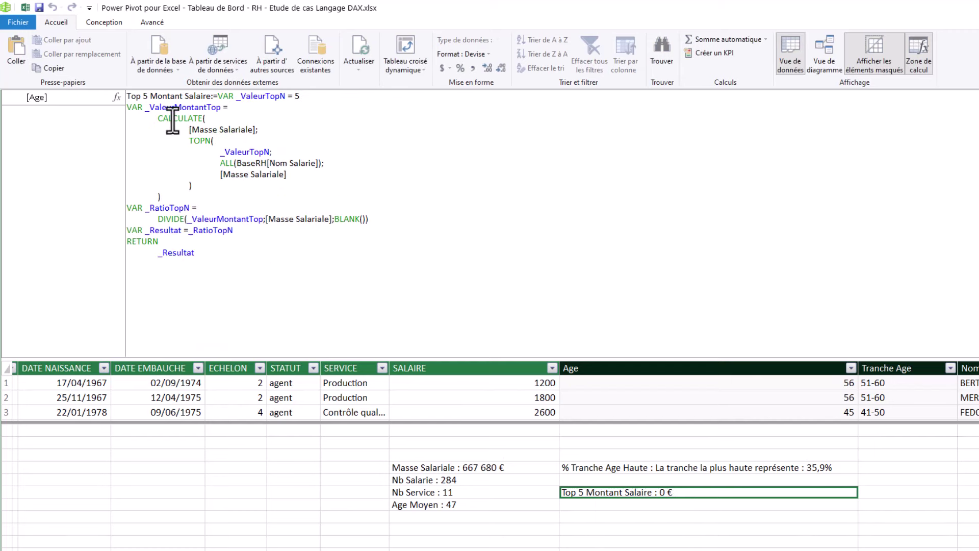
{"action": "left_click", "coordinate": [461, 67]}
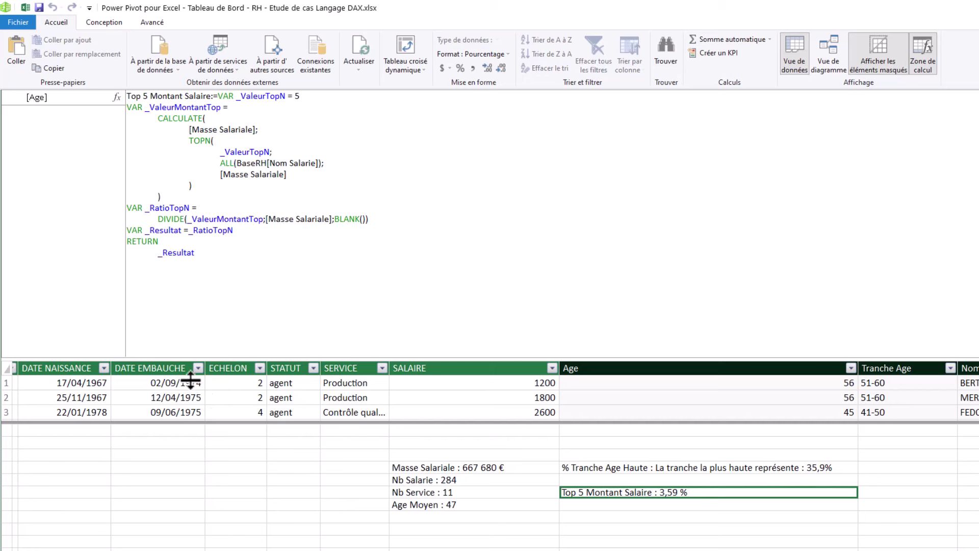
- In the _Resultat line of Top 5 Montant Salaire, insert the text "Le top " joined by & to _ValeurTopN before _RatioTopN
{"action": "left_click", "coordinate": [190, 231]}
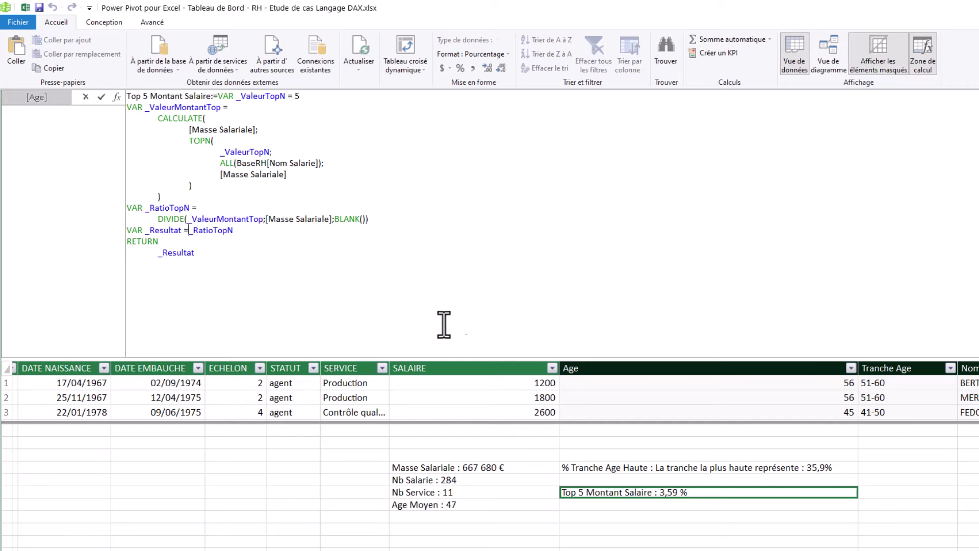
{"action": "scroll", "coordinate": [527, 309], "scroll_direction": "up", "scroll_amount": 2, "text": "ctrl"}
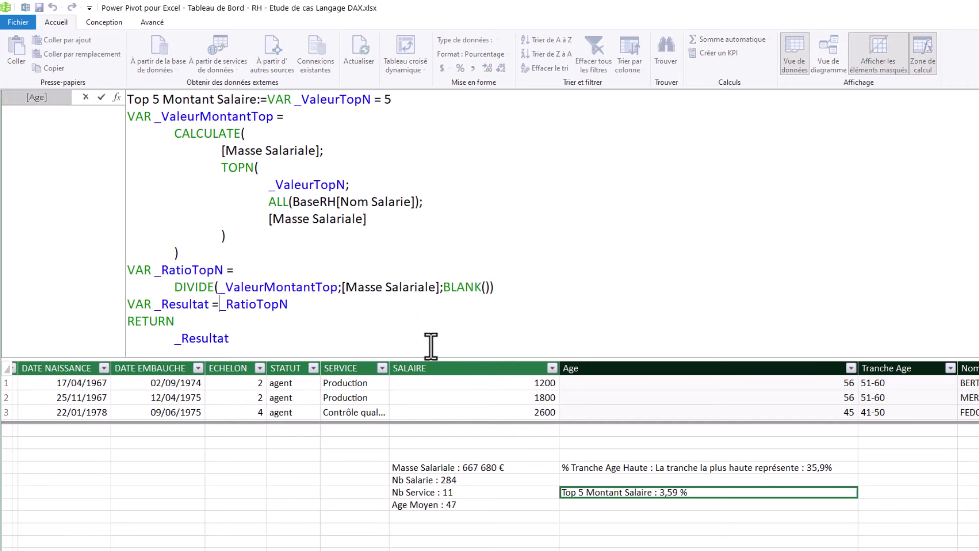
{"action": "type", "text": "\""}
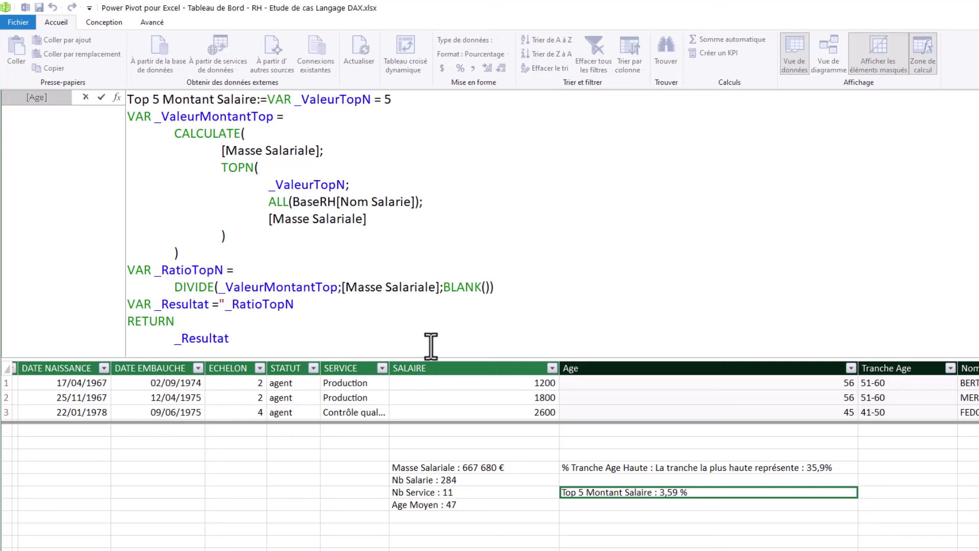
{"action": "type", "text": "Le to"}
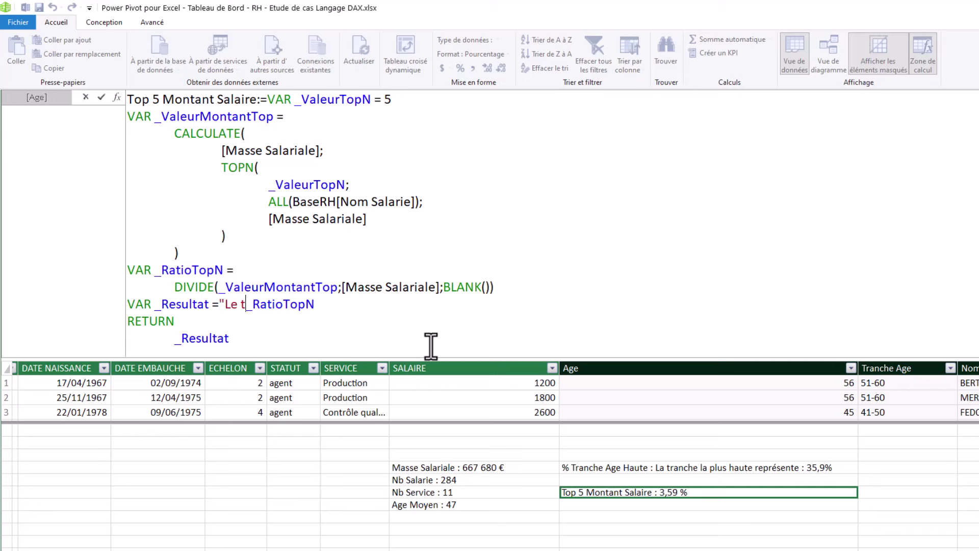
{"action": "type", "text": "p"}
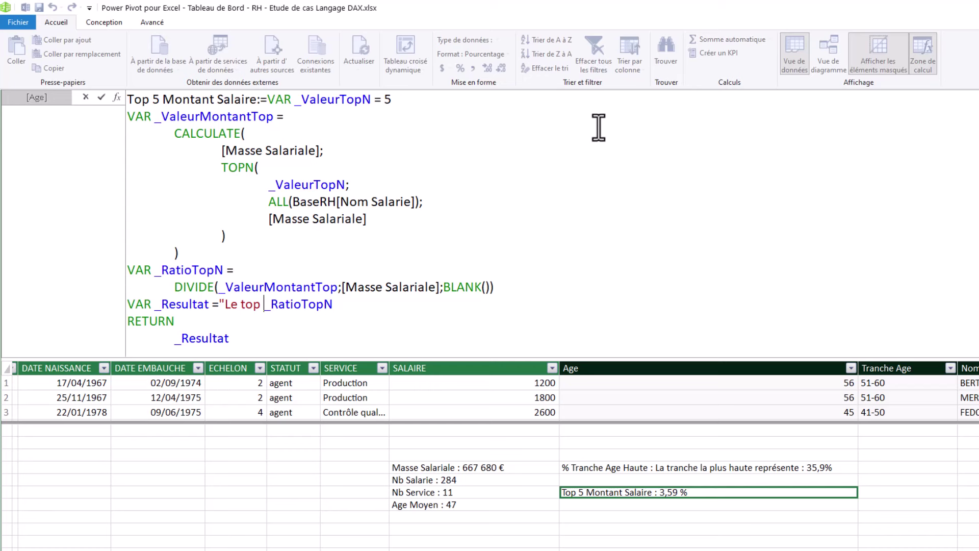
{"action": "type", "text": "\""}
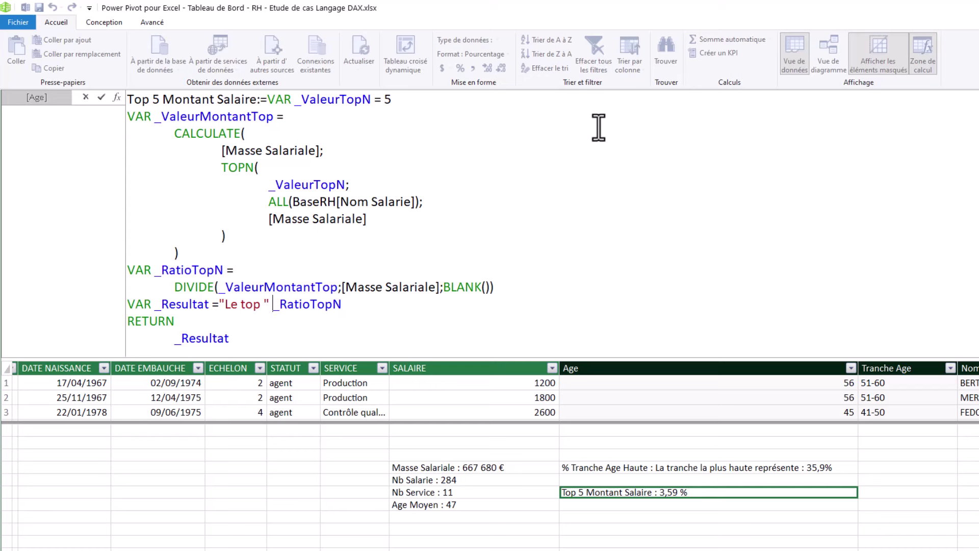
{"action": "type", "text": " & "}
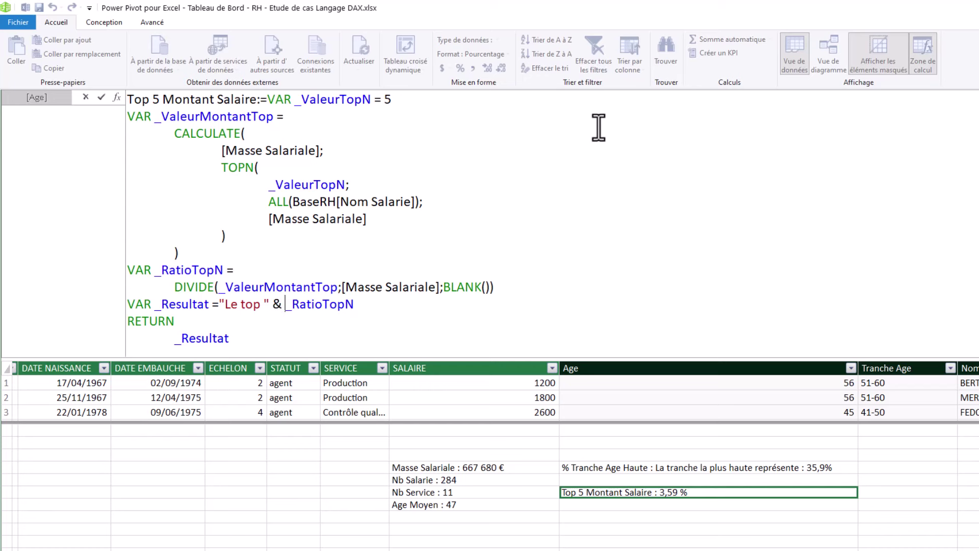
{"action": "type", "text": "_v"}
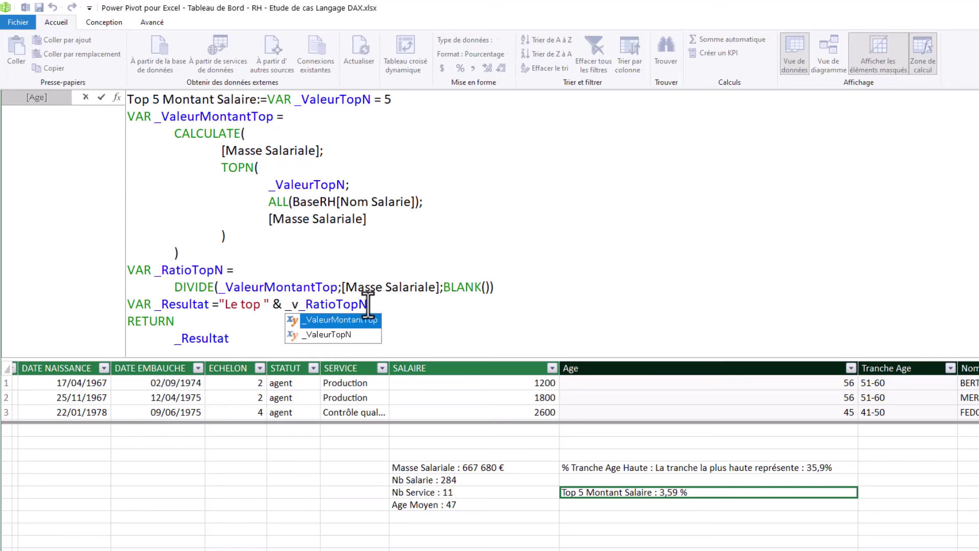
{"action": "left_click", "coordinate": [341, 332]}
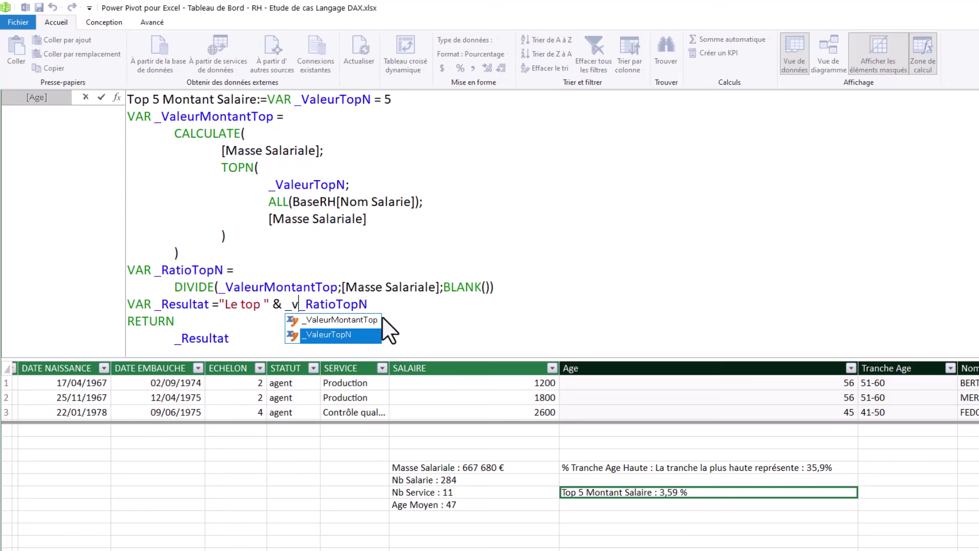
{"action": "double_click", "coordinate": [337, 335]}
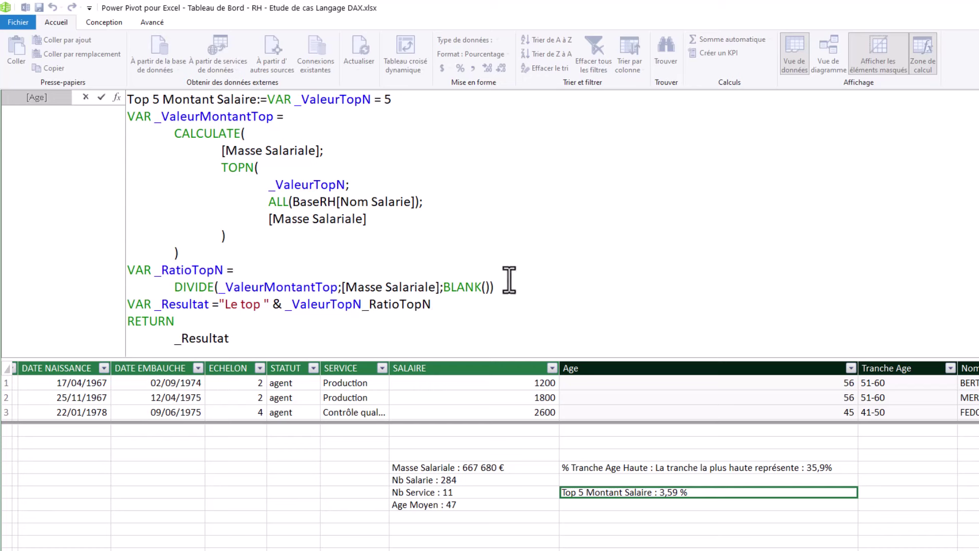
- Join _ValeurTopN and _RatioTopN in the _Resultat line with & " représente " &
{"action": "type", "text": "& "}
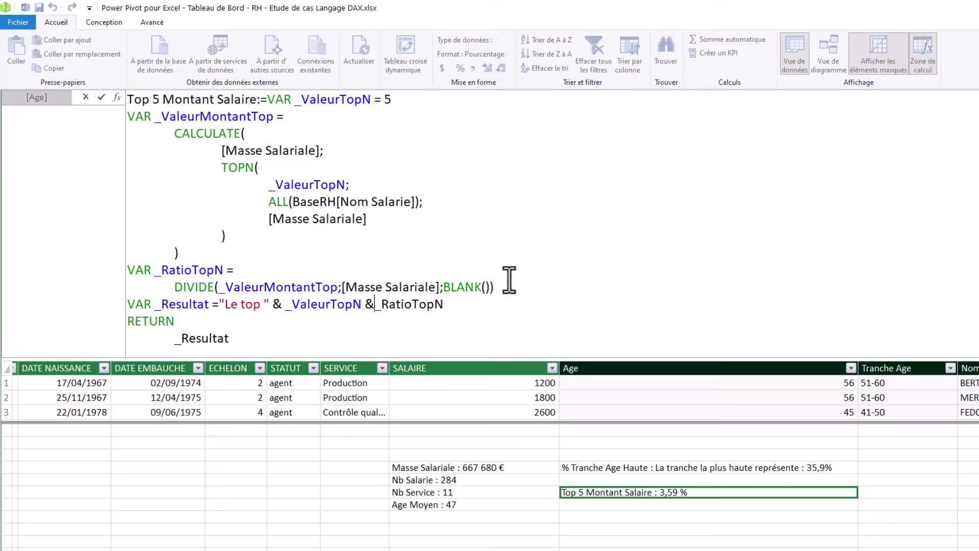
{"action": "type", "text": "\""}
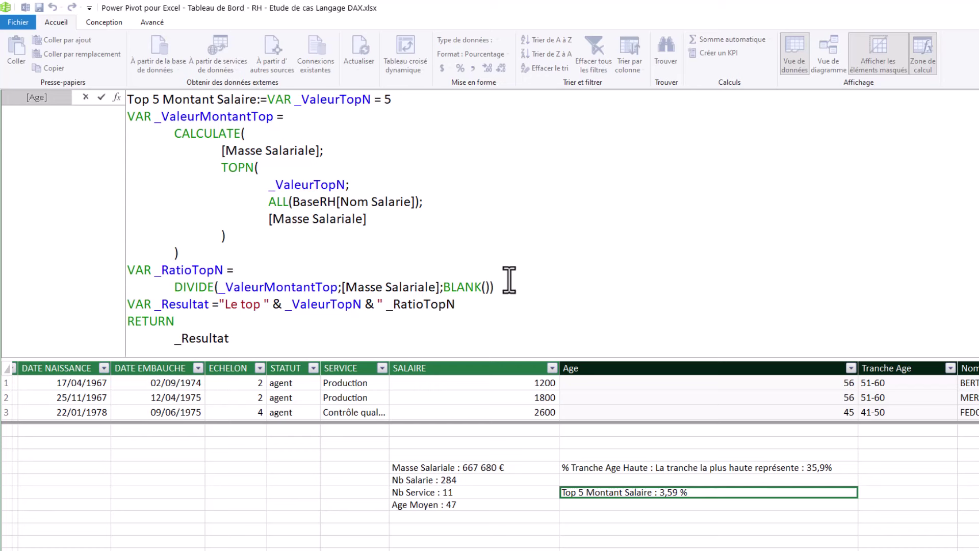
{"action": "type", "text": " re"}
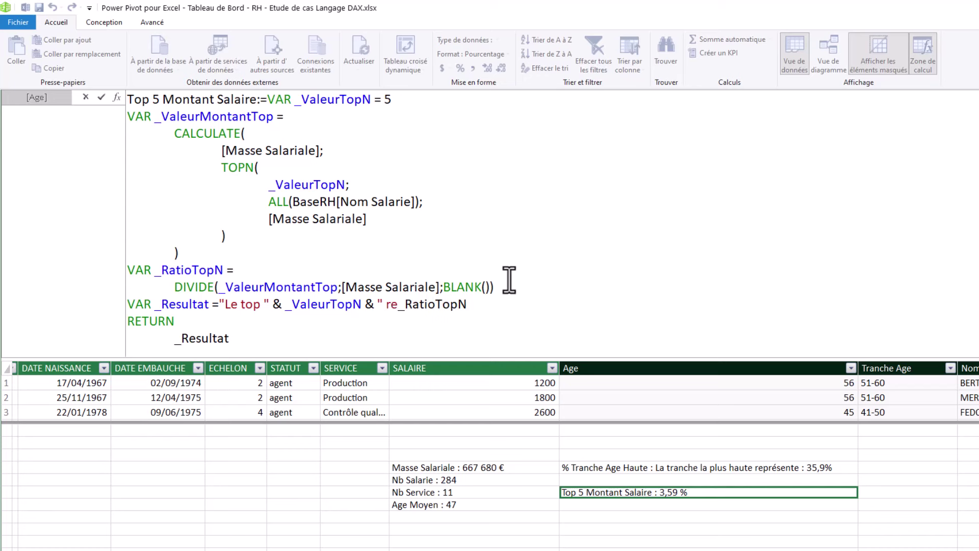
{"action": "type", "text": "pr"}
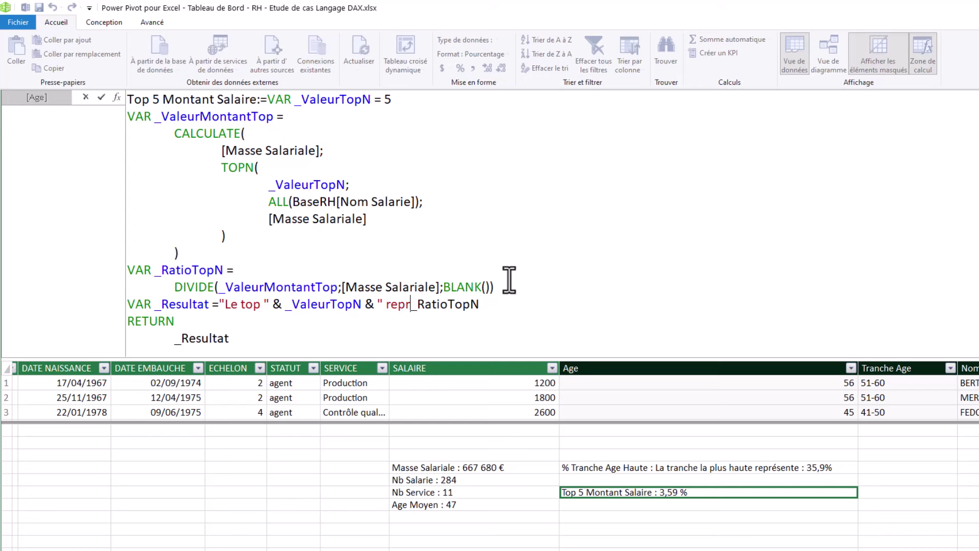
{"action": "type", "text": "éset"}
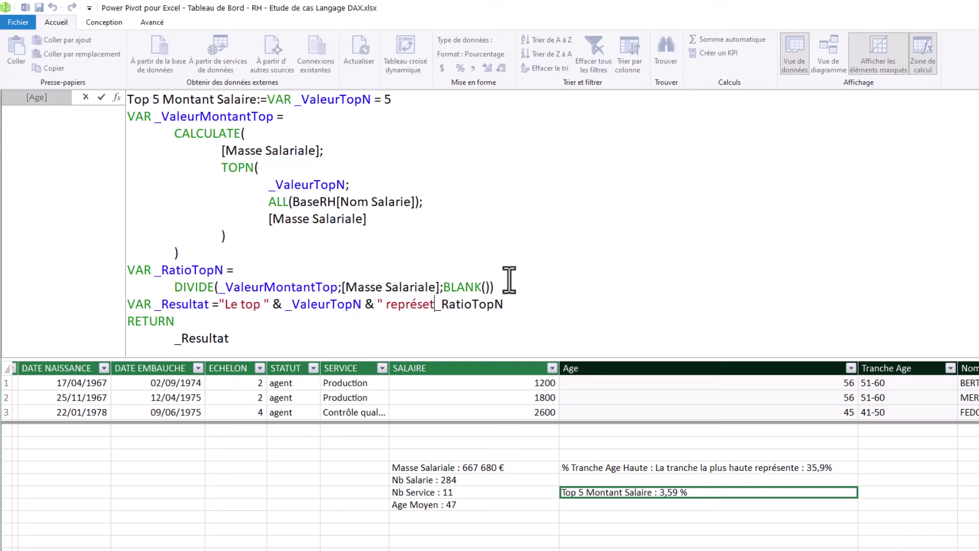
{"action": "key", "text": "BackSpace"}
{"action": "type", "text": "n"}
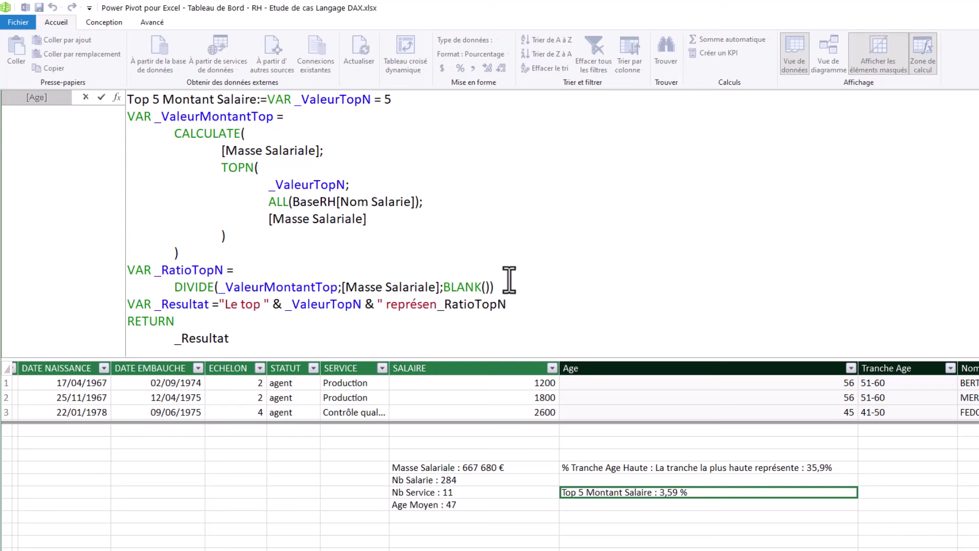
{"action": "type", "text": "te "}
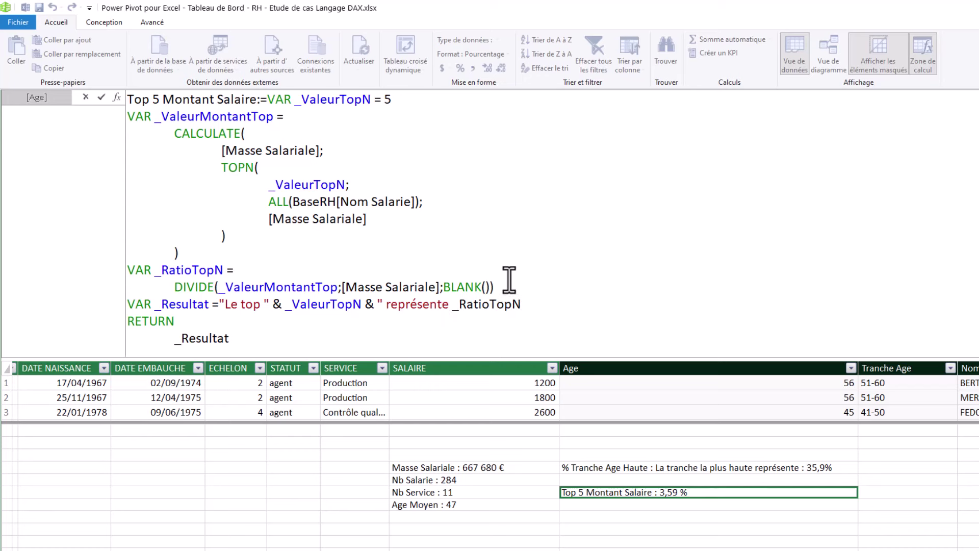
{"action": "type", "text": "&"}
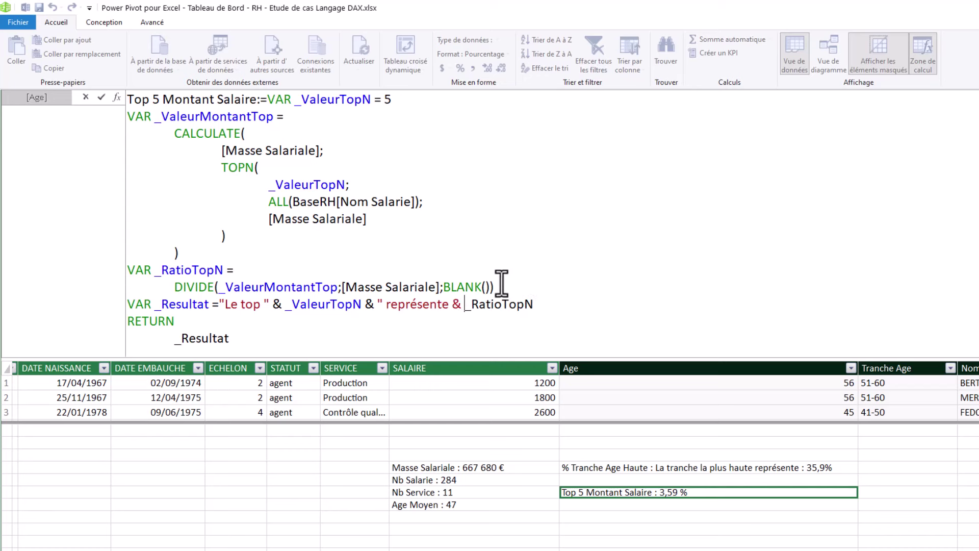
{"action": "key", "text": "BackSpace"}
{"action": "key", "text": "BackSpace"}
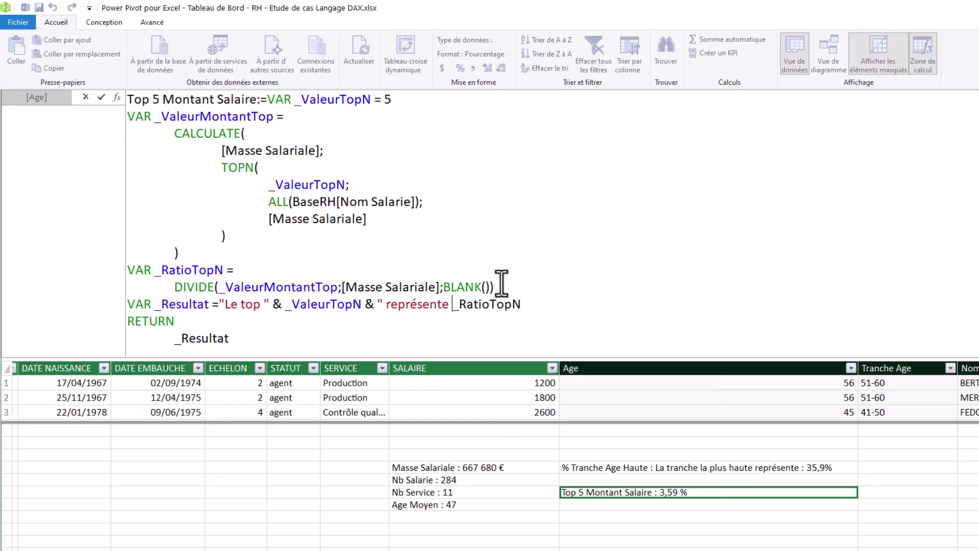
{"action": "type", "text": "\""}
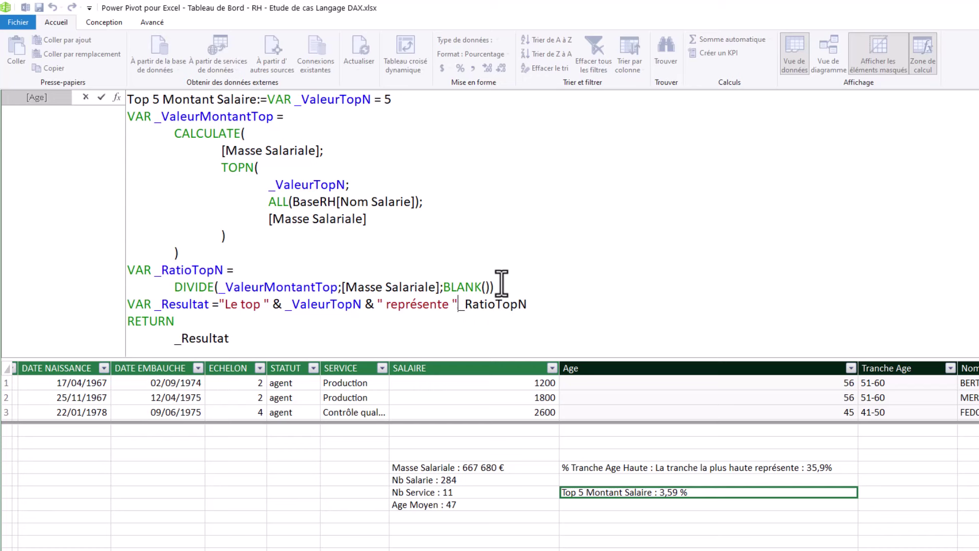
{"action": "type", "text": " &"}
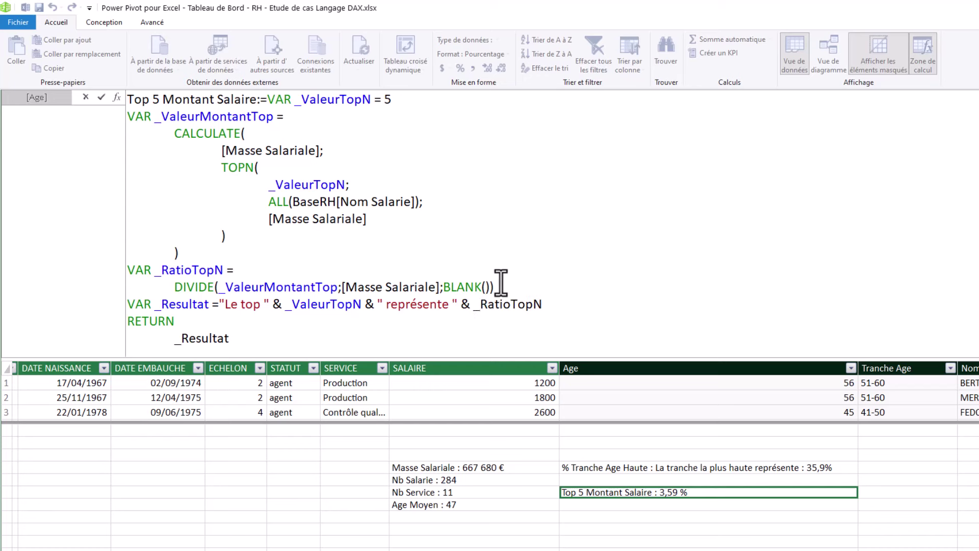
- Append & " de la masse salariale" after _RatioTopN in the _Resultat line and validate the measure
{"action": "left_click", "coordinate": [563, 304]}
{"action": "type", "text": "& \" de la masse salariale"}
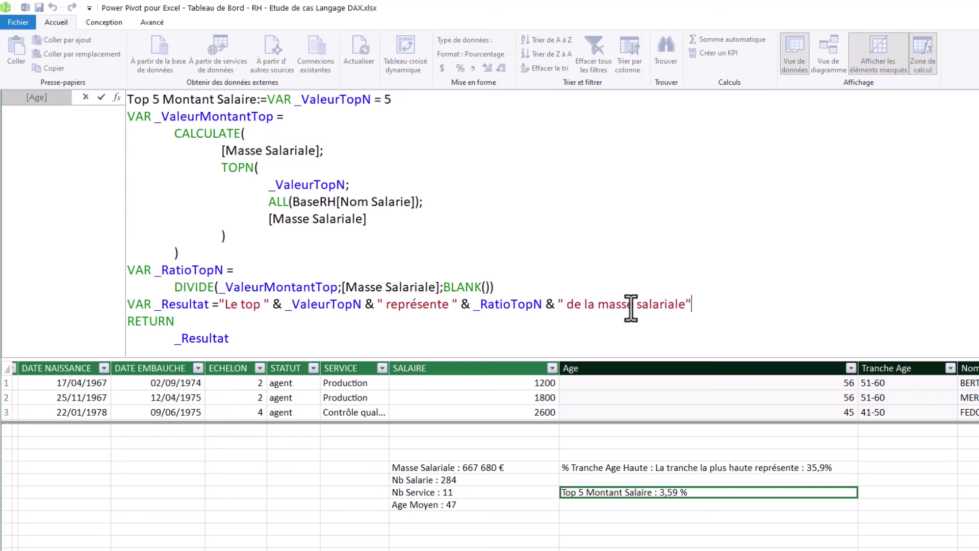
{"action": "key", "text": "Escape"}
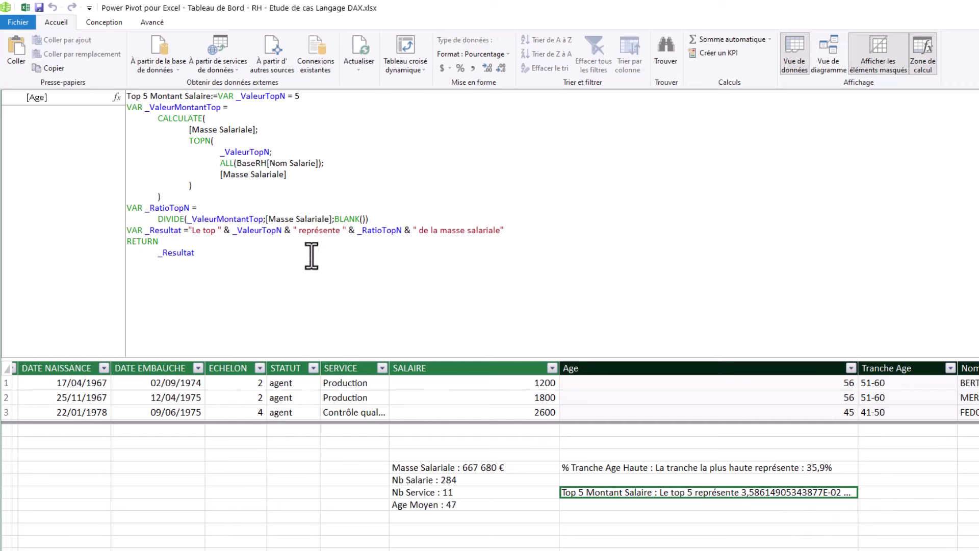
- Wrap _RatioTopN in the _Resultat line in a FORMAT function with the format "0.0%" and validate the measure
{"action": "scroll", "coordinate": [515, 308], "scroll_direction": "up", "scroll_amount": 3, "text": "ctrl"}
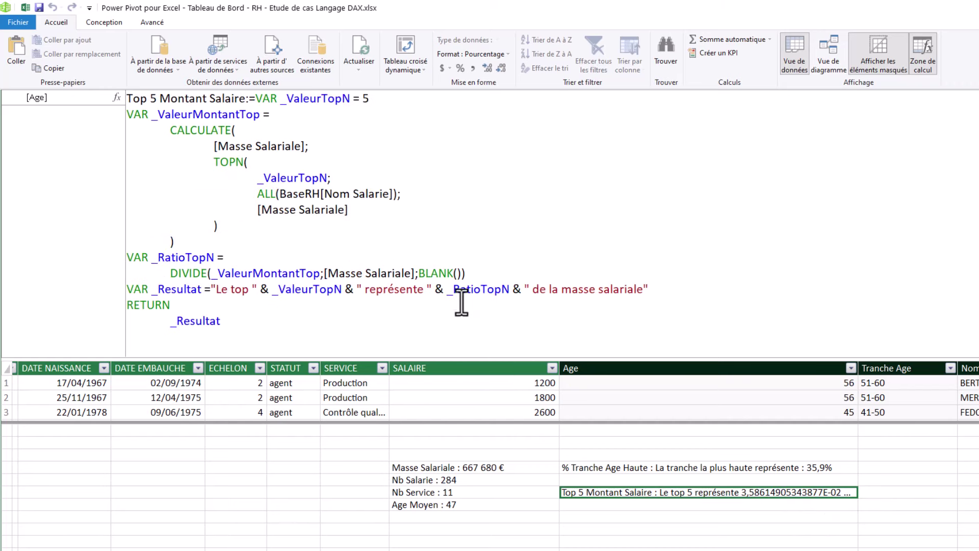
{"action": "left_click", "coordinate": [447, 291]}
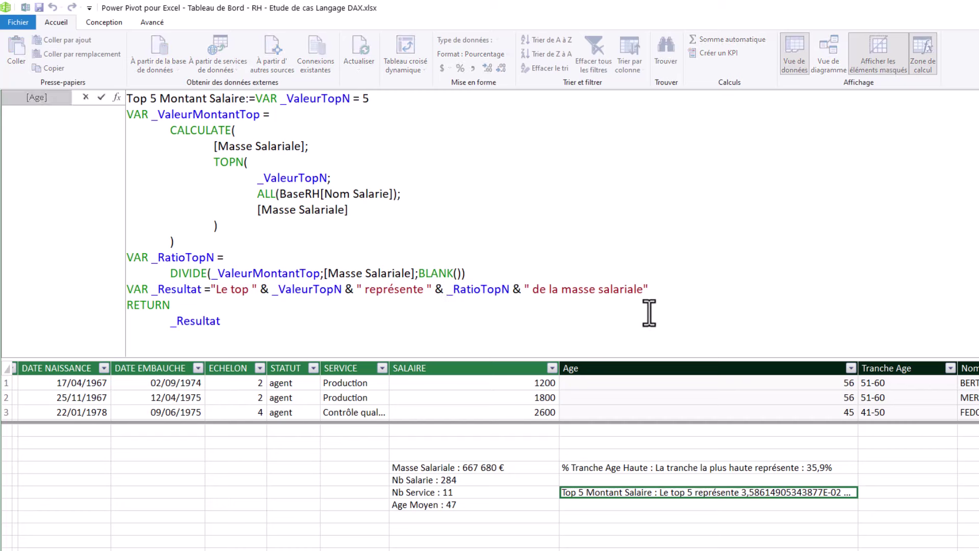
{"action": "type", "text": "FORM"}
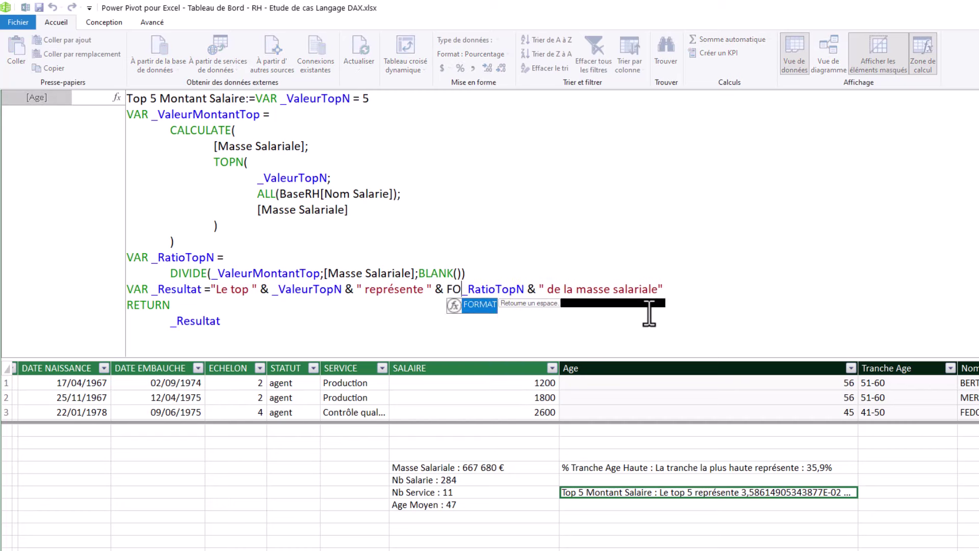
{"action": "type", "text": "AT("}
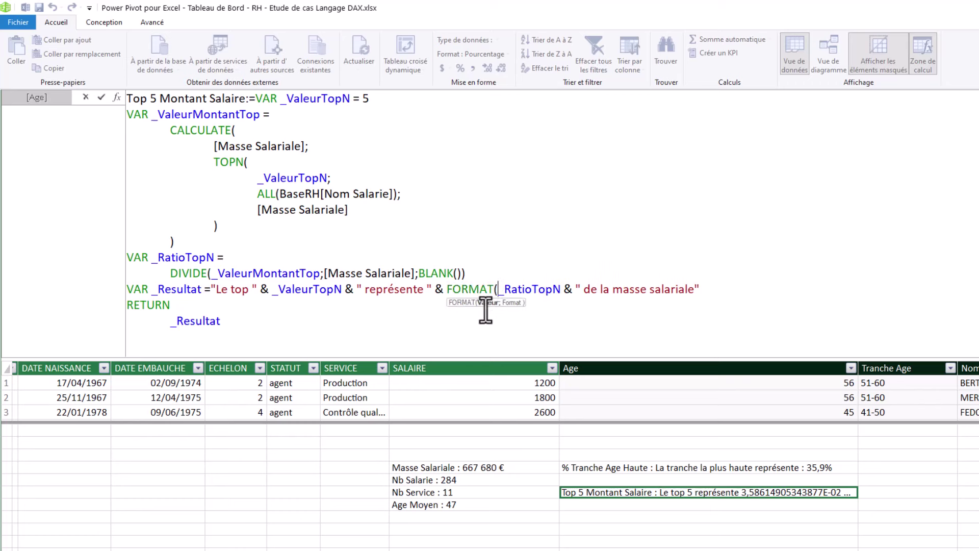
{"action": "left_click", "coordinate": [563, 289]}
{"action": "key", "text": "BackSpace"}
{"action": "type", "text": ";"}
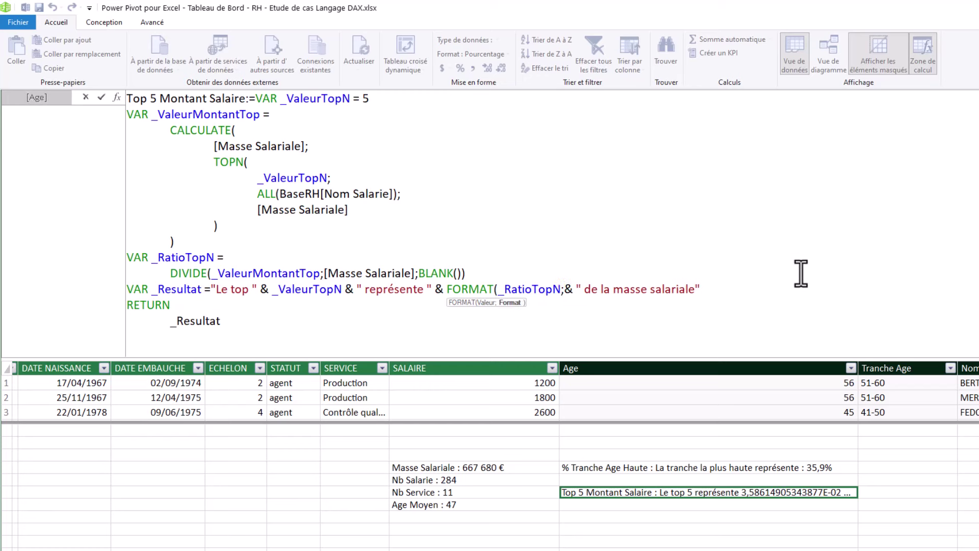
{"action": "type", "text": "\""}
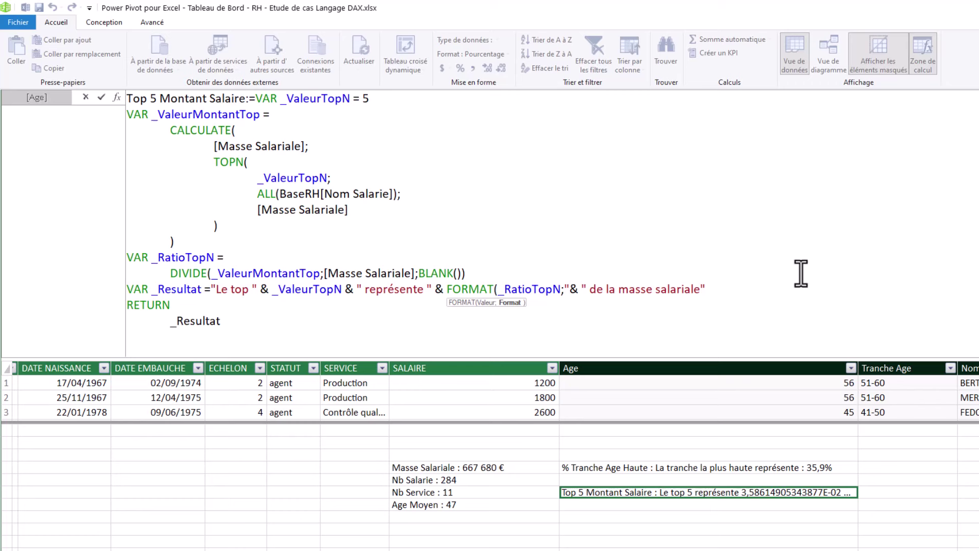
{"action": "type", "text": "0.0%"}
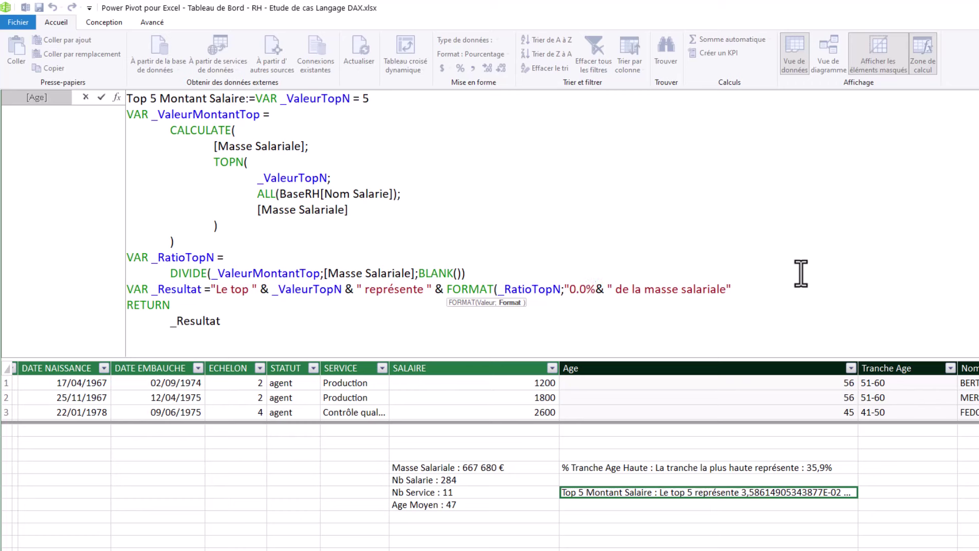
{"action": "type", "text": "\""}
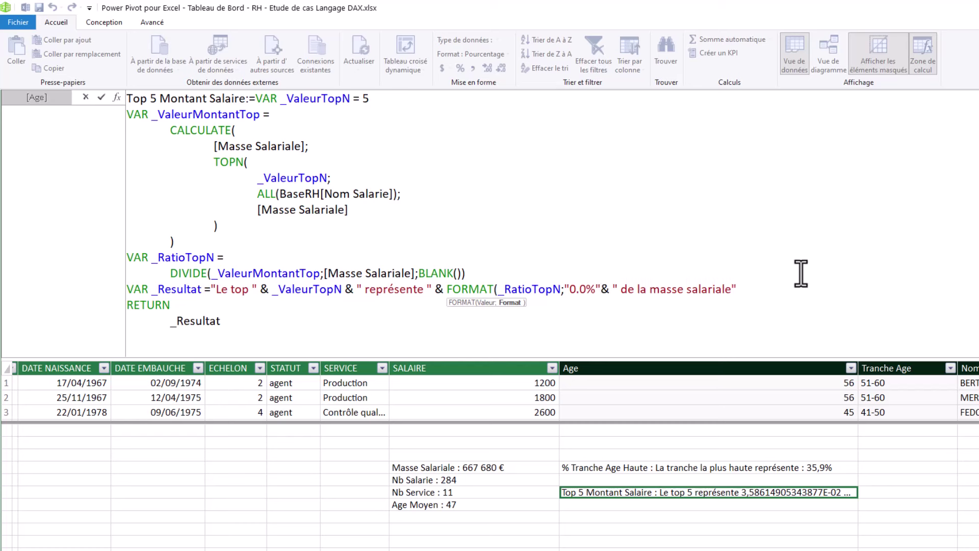
{"action": "type", "text": ")"}
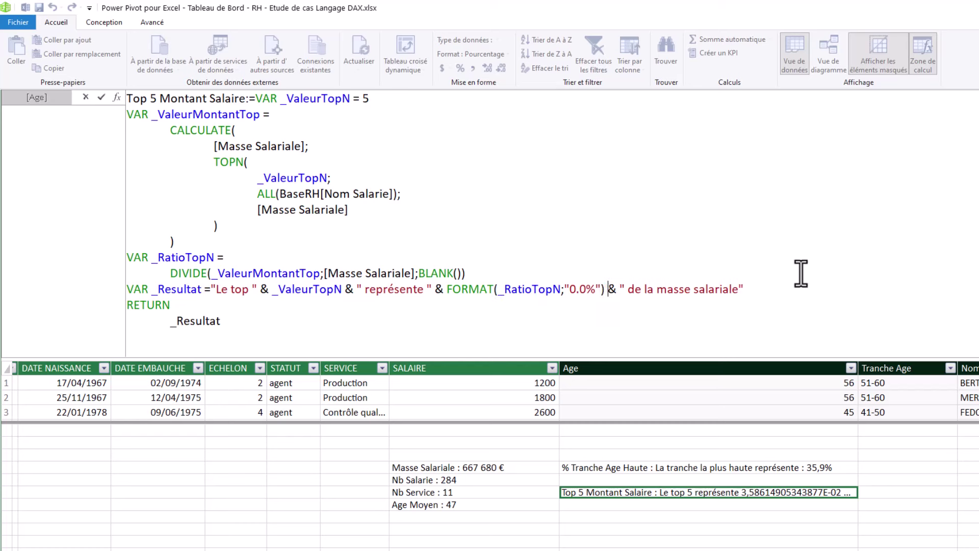
{"action": "key", "text": "Return"}
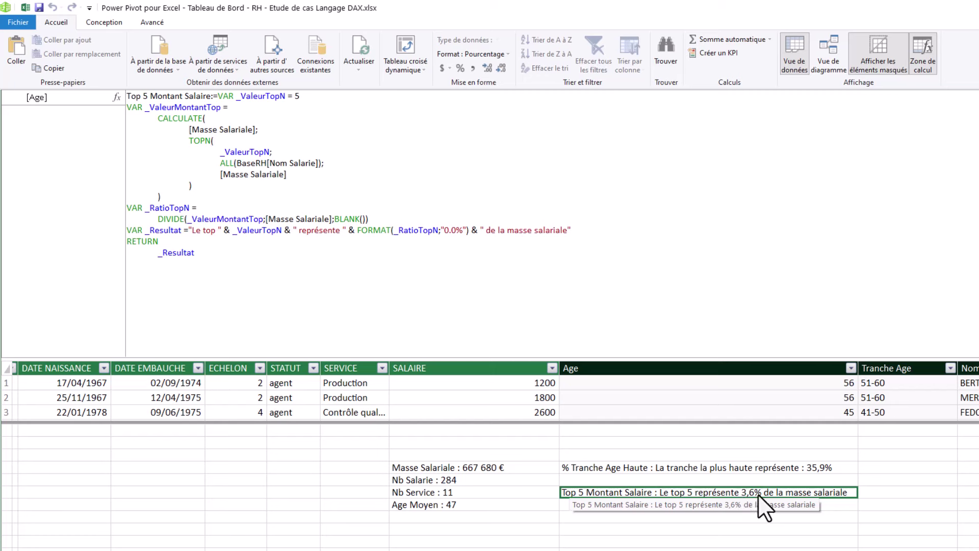
- Change the FORMAT pattern in the _Resultat line of Top 5 Montant Salaire to "0.0 %", validate the measure and return to the workbook
{"action": "left_click", "coordinate": [458, 235]}
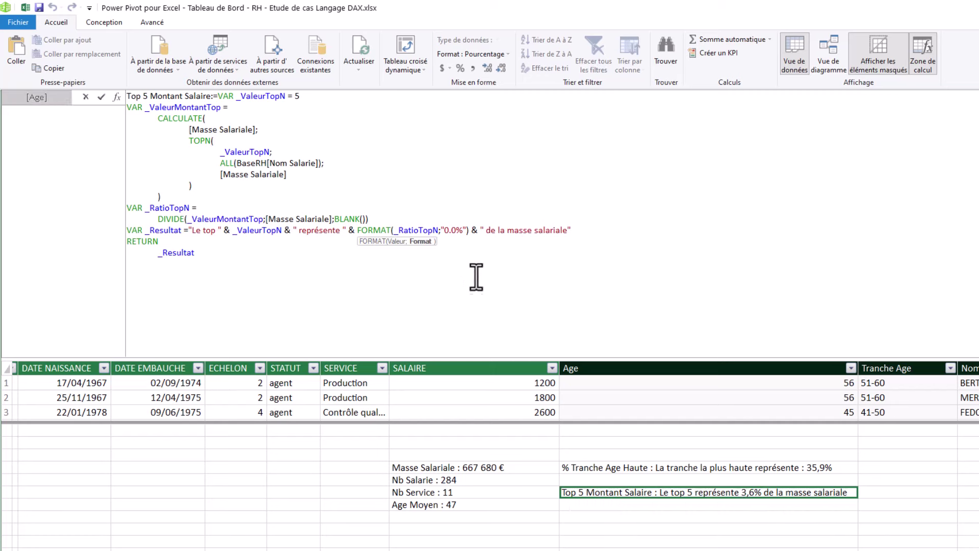
{"action": "key", "text": "ctrl+End"}
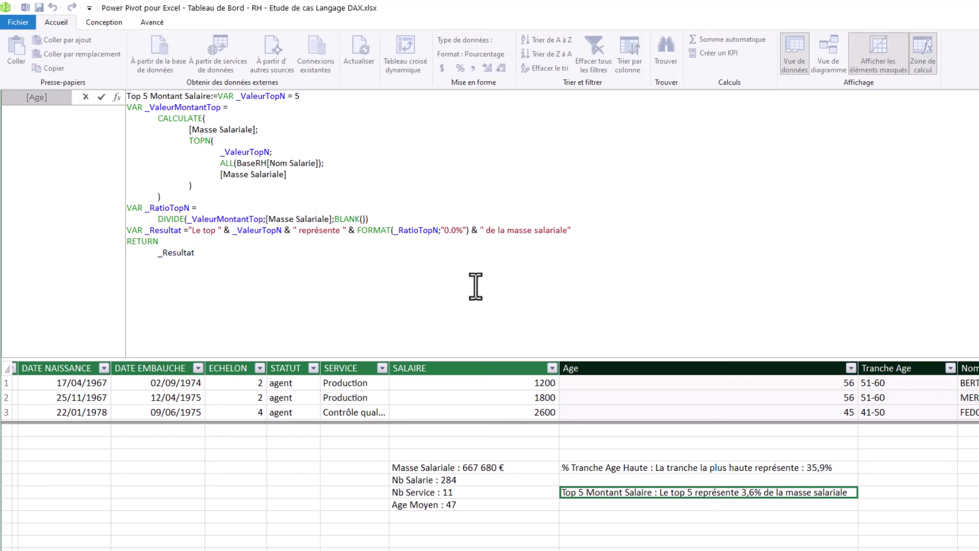
{"action": "left_click", "coordinate": [460, 231]}
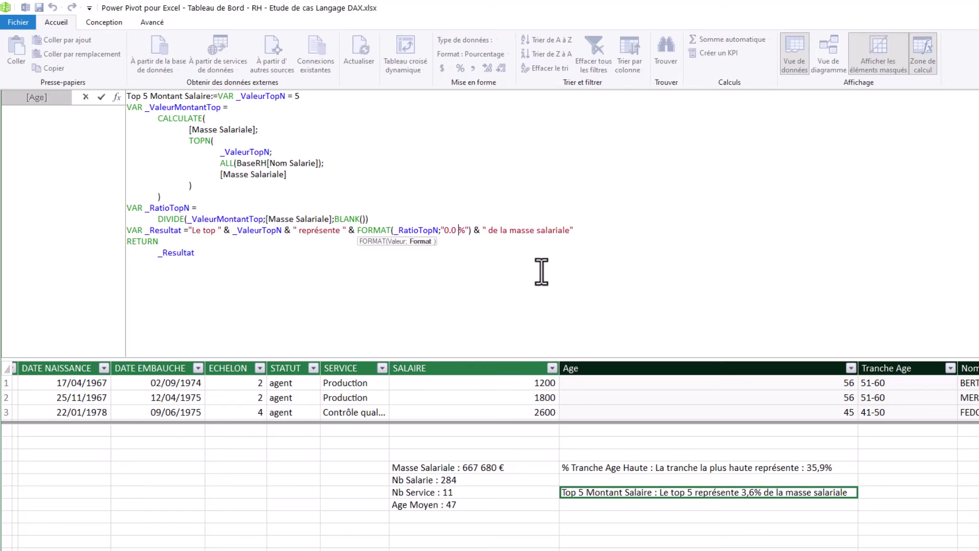
{"action": "left_click", "coordinate": [637, 230]}
{"action": "left_click", "coordinate": [243, 265]}
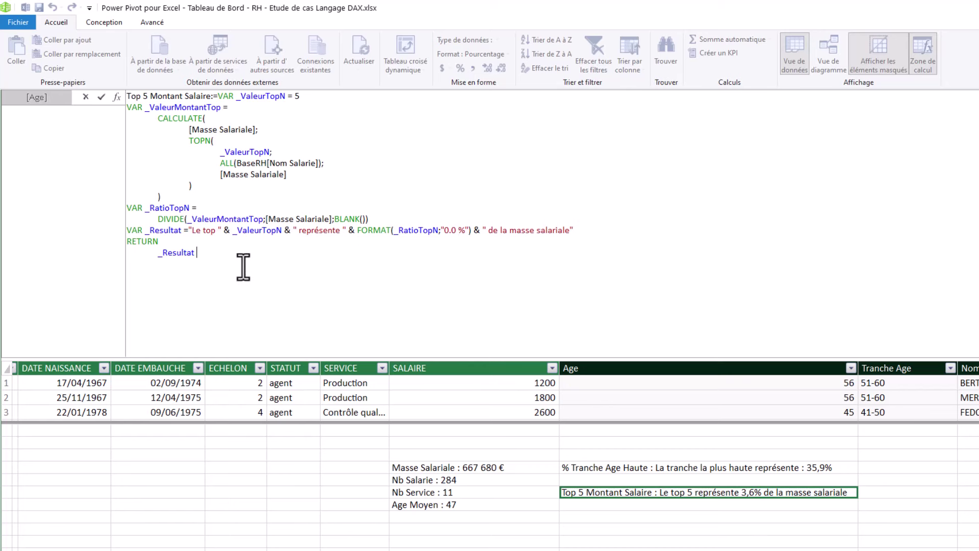
{"action": "scroll", "coordinate": [264, 244], "scroll_direction": "up", "scroll_amount": 4}
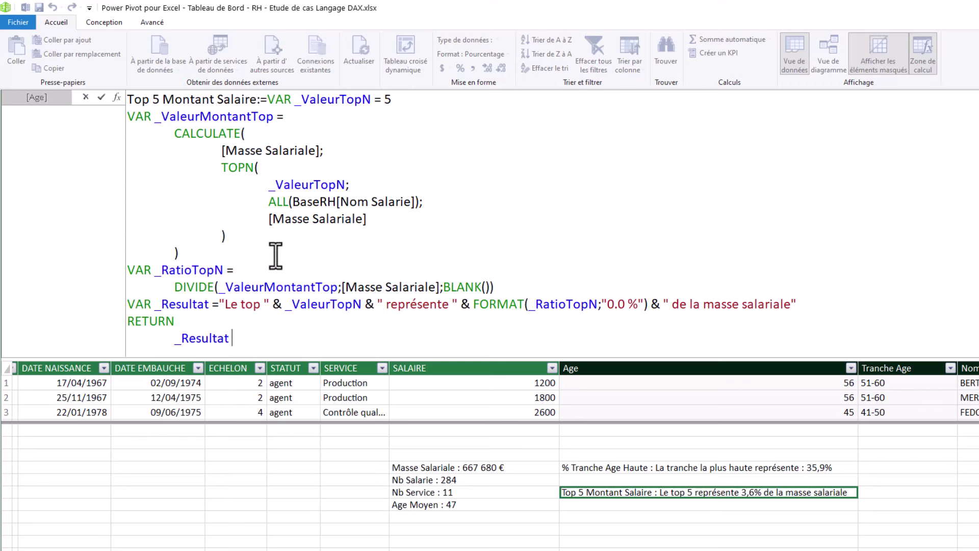
{"action": "key", "text": "Return"}
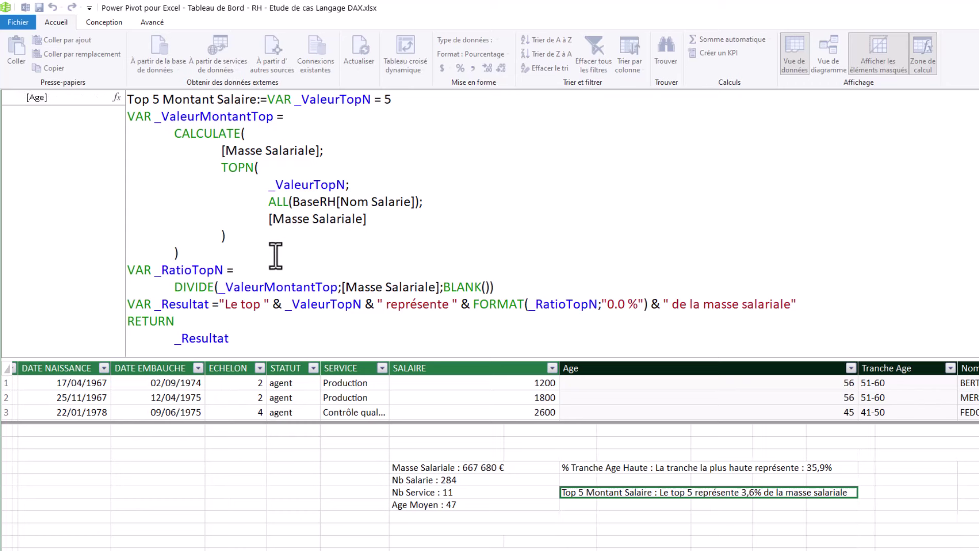
{"action": "scroll", "coordinate": [278, 253], "scroll_direction": "down", "scroll_amount": 4}
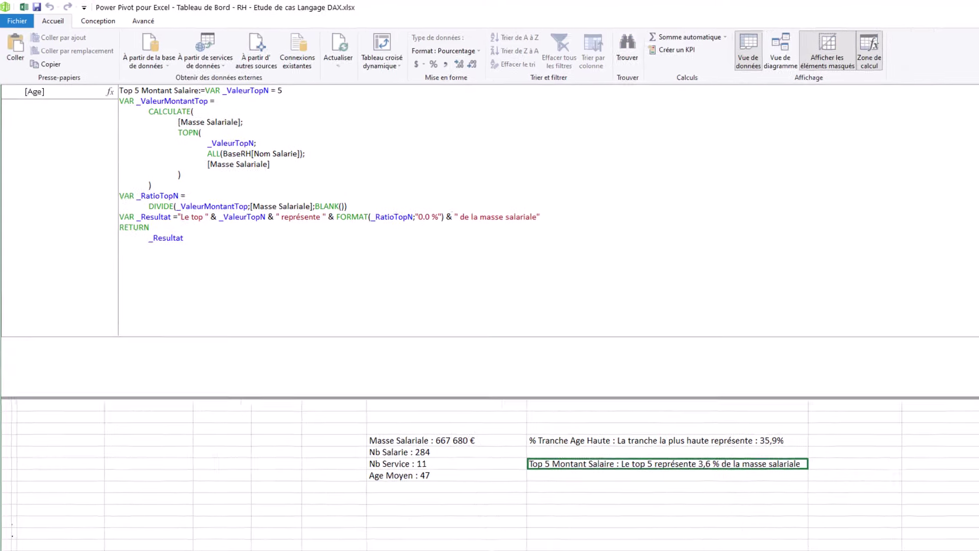
{"action": "left_click", "coordinate": [966, 7]}
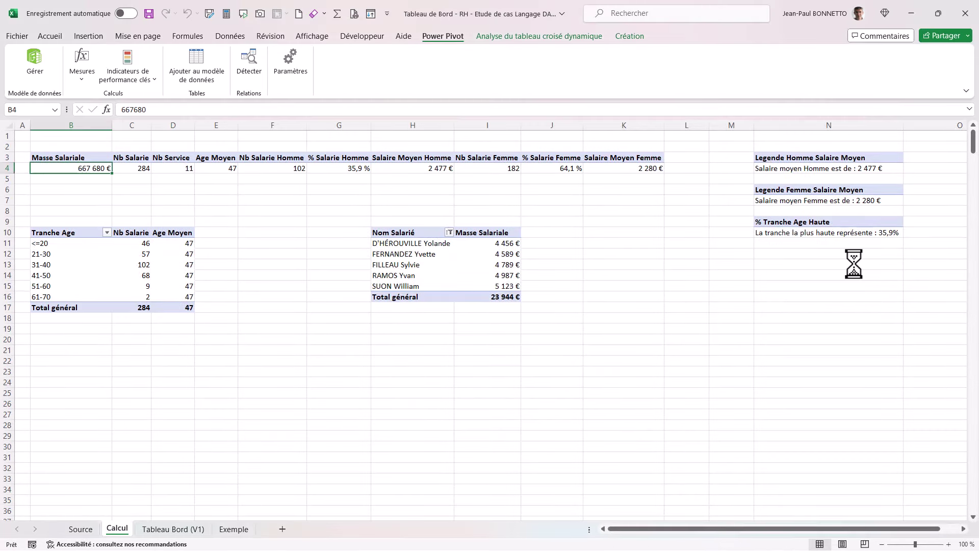
- Copy the % Tranche Age Haute pivot table in N9:N10 of the Calcul sheet and paste it at N12
{"action": "left_click_drag", "start_coordinate": [797, 221], "coordinate": [794, 231]}
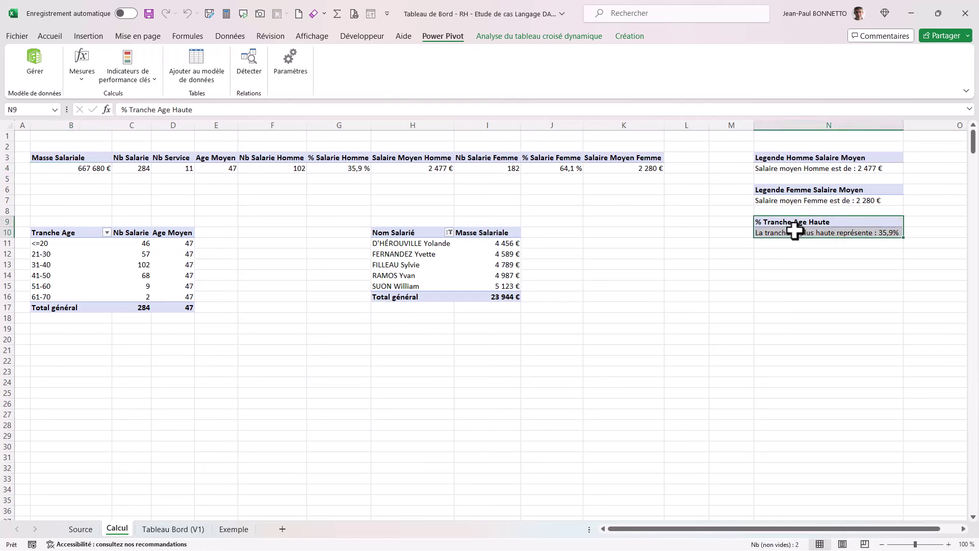
{"action": "key", "text": "ctrl+c"}
{"action": "left_click", "coordinate": [783, 256]}
{"action": "key", "text": "ctrl+v"}
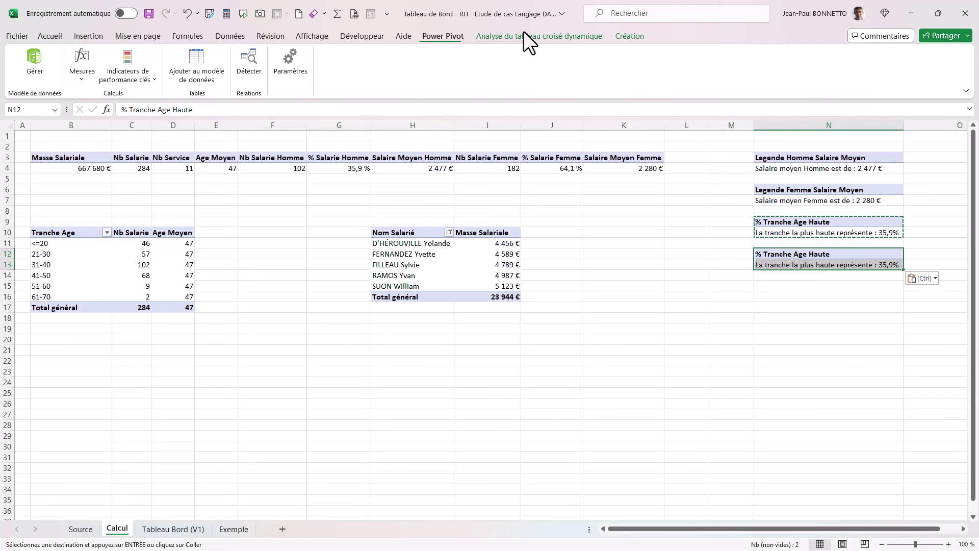
- Replace the pasted pivot table's value field with the Top 5 Montant Salaire measure and fit column N to its content
{"action": "left_click", "coordinate": [548, 35]}
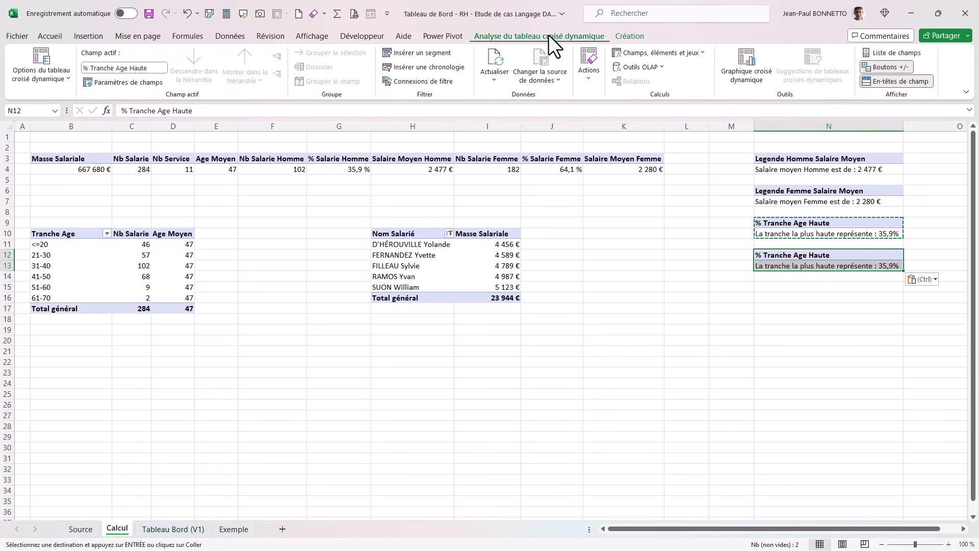
{"action": "left_click", "coordinate": [890, 53]}
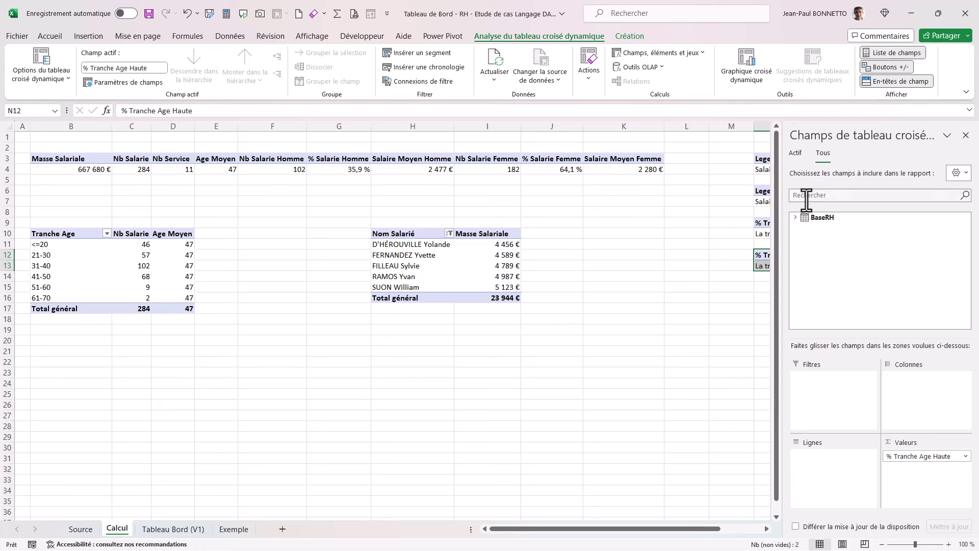
{"action": "left_click", "coordinate": [795, 217]}
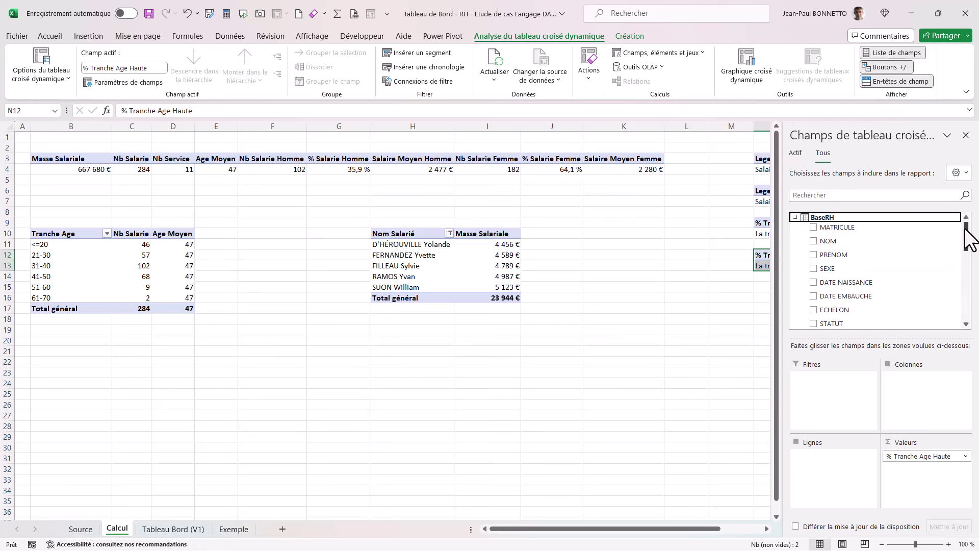
{"action": "left_click_drag", "start_coordinate": [967, 238], "coordinate": [967, 306]}
{"action": "left_click_drag", "start_coordinate": [862, 316], "coordinate": [692, 447]}
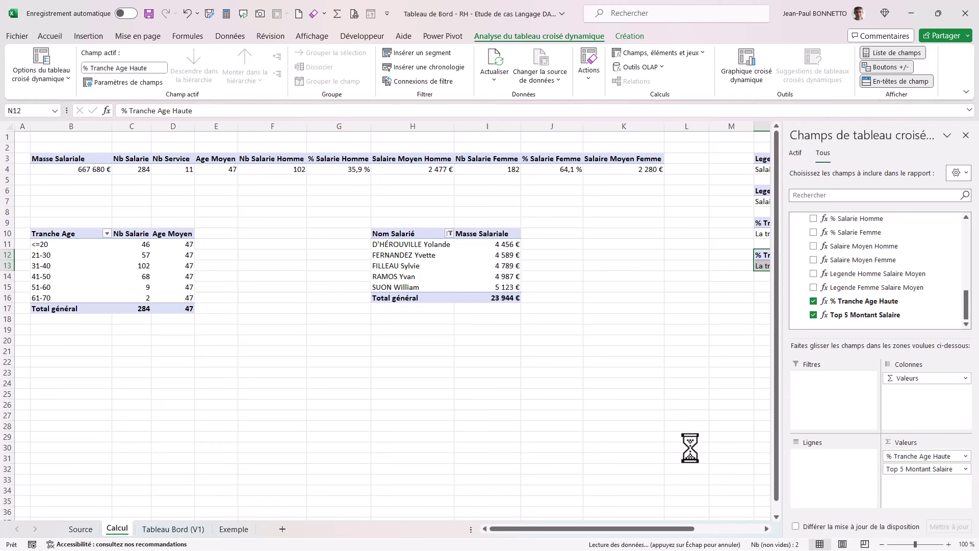
{"action": "left_click", "coordinate": [965, 134]}
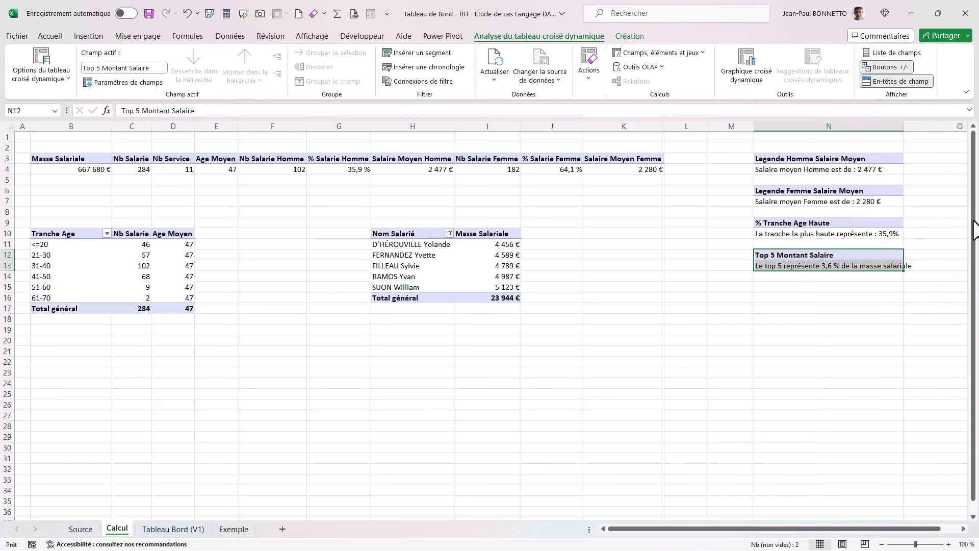
{"action": "double_click", "coordinate": [904, 126]}
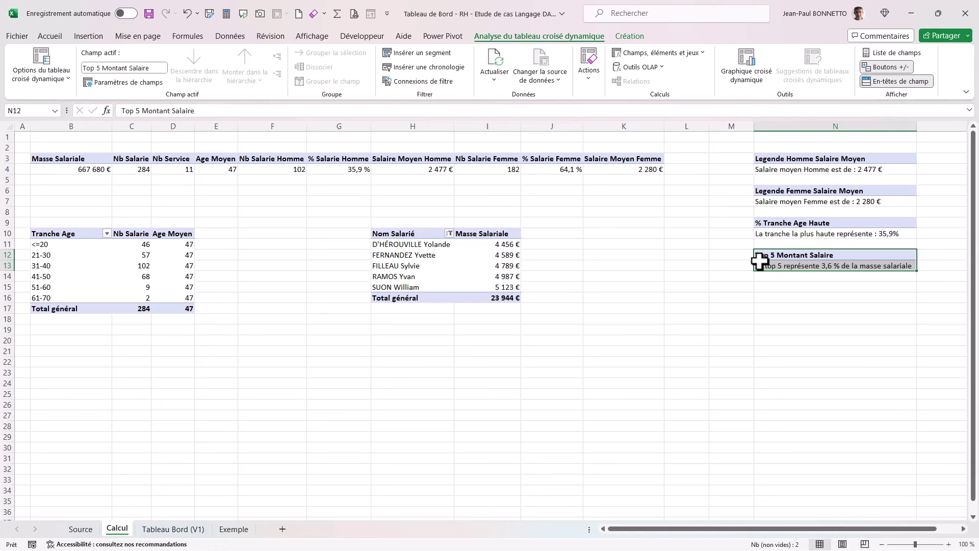
- Rename the Top 5 Montant Salaire pivot table as tcd_Top5_HautSalaire
{"action": "right_click", "coordinate": [811, 265]}
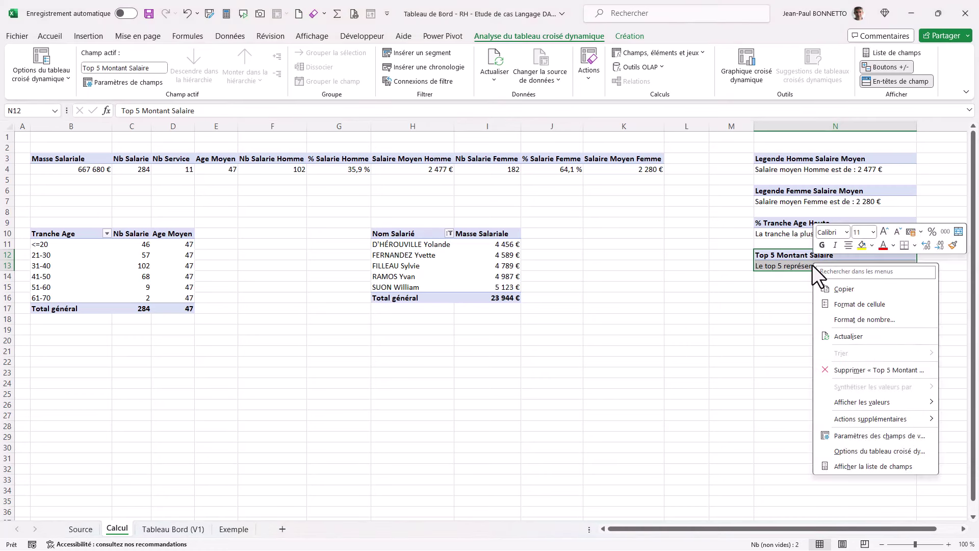
{"action": "left_click", "coordinate": [737, 424]}
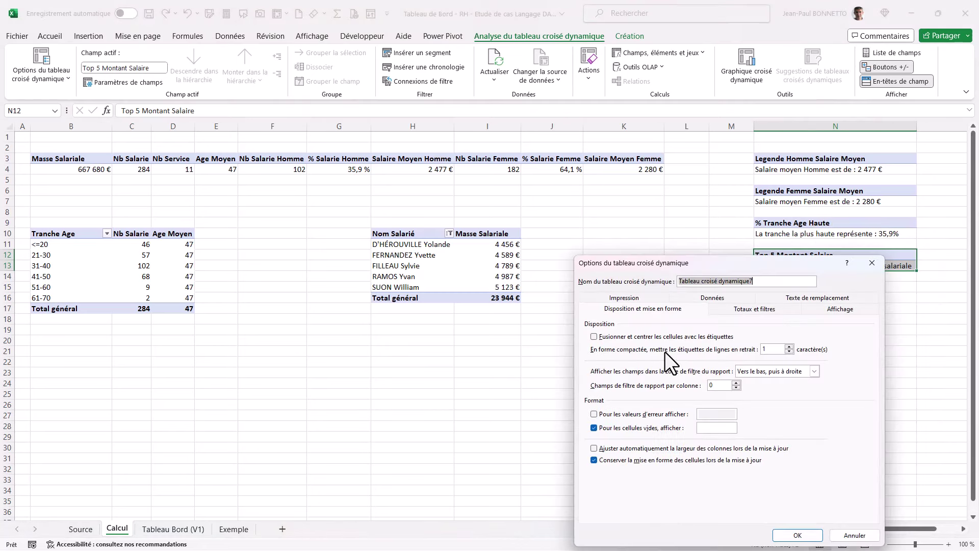
{"action": "type", "text": "t"}
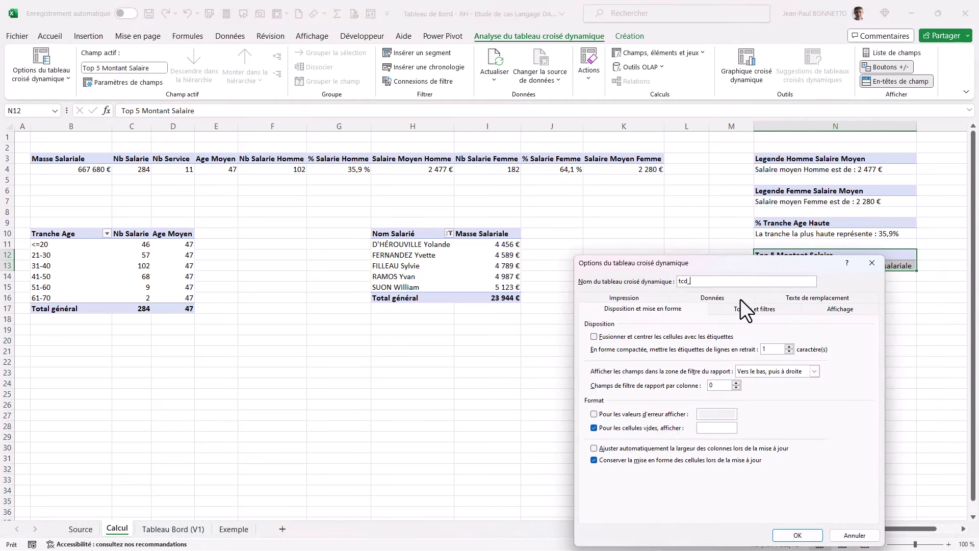
{"action": "type", "text": "cd_Top5_HautSalaire"}
{"action": "left_click", "coordinate": [794, 535]}
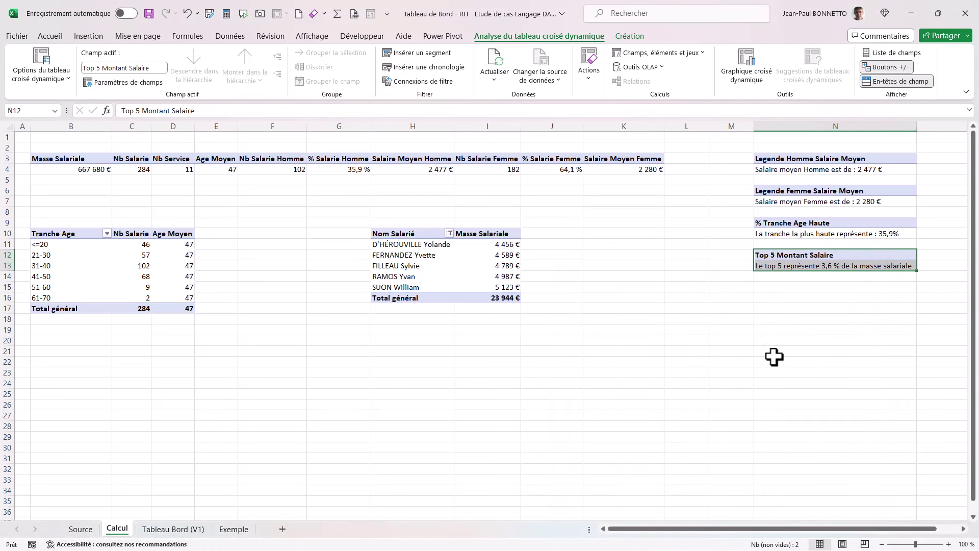
- On Tableau Bord (V1), duplicate the age-bracket caption under the Top 5 Salaire title and link the copy to =Calcul!$N$13
{"action": "left_click", "coordinate": [780, 265]}
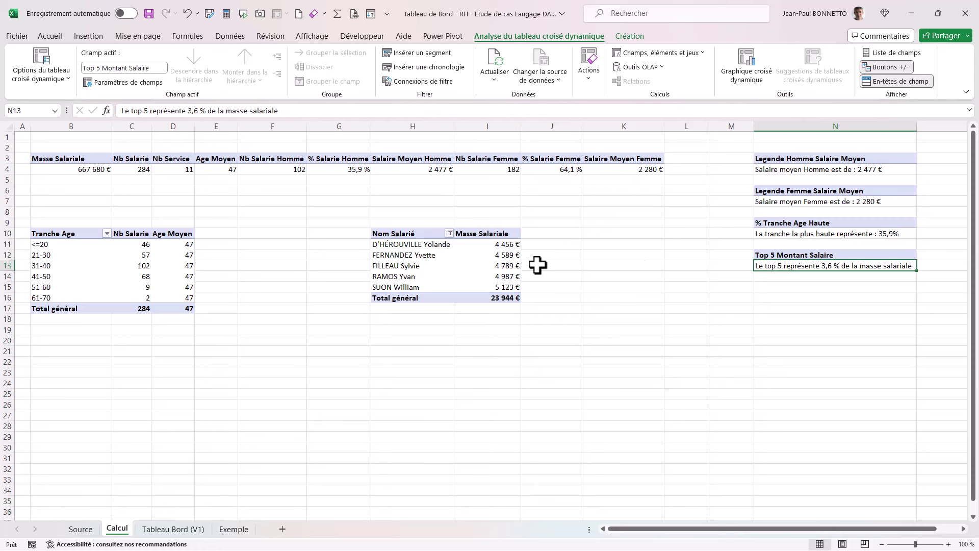
{"action": "left_click", "coordinate": [186, 529]}
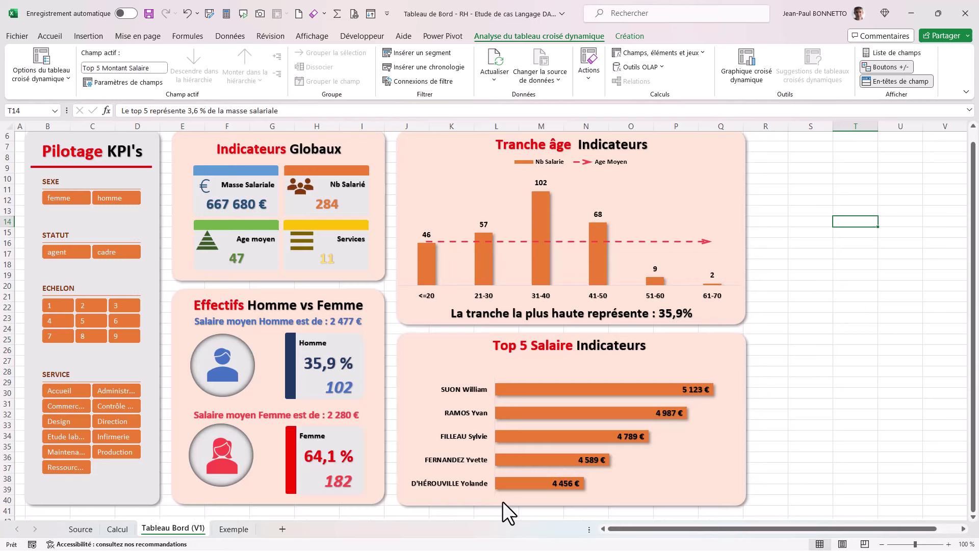
{"action": "left_click", "coordinate": [566, 313]}
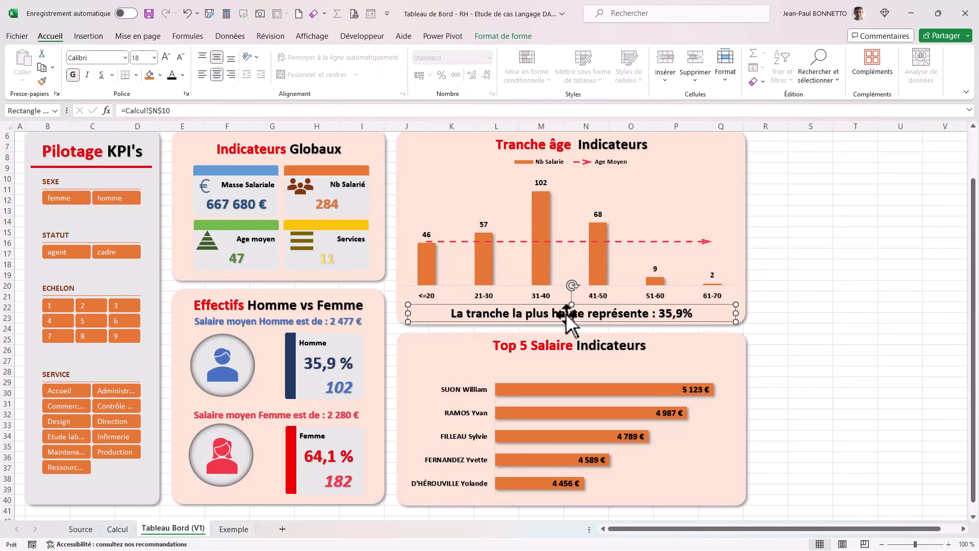
{"action": "left_click_drag", "start_coordinate": [565, 313], "coordinate": [647, 329]}
{"action": "left_click_drag", "start_coordinate": [718, 326], "coordinate": [745, 365]}
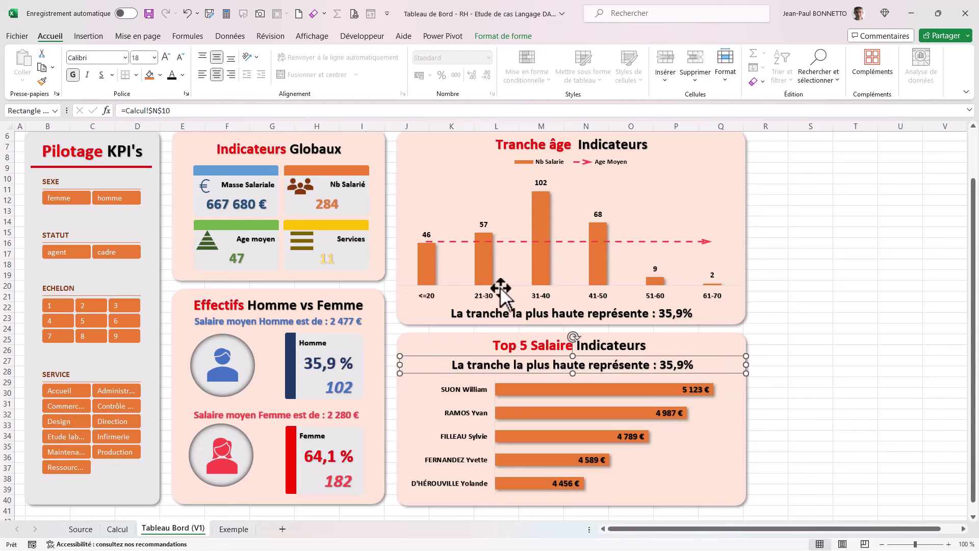
{"action": "left_click", "coordinate": [198, 111]}
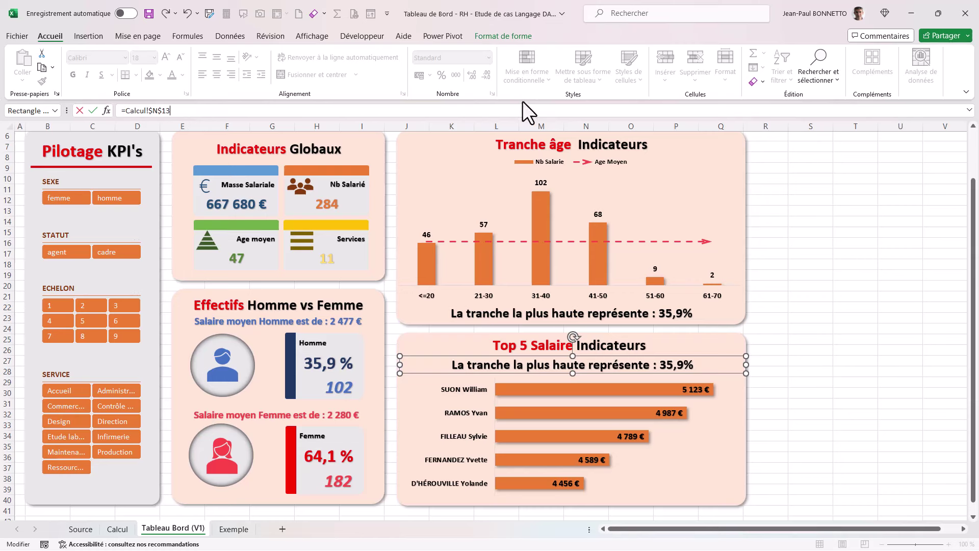
{"action": "key", "text": "Return"}
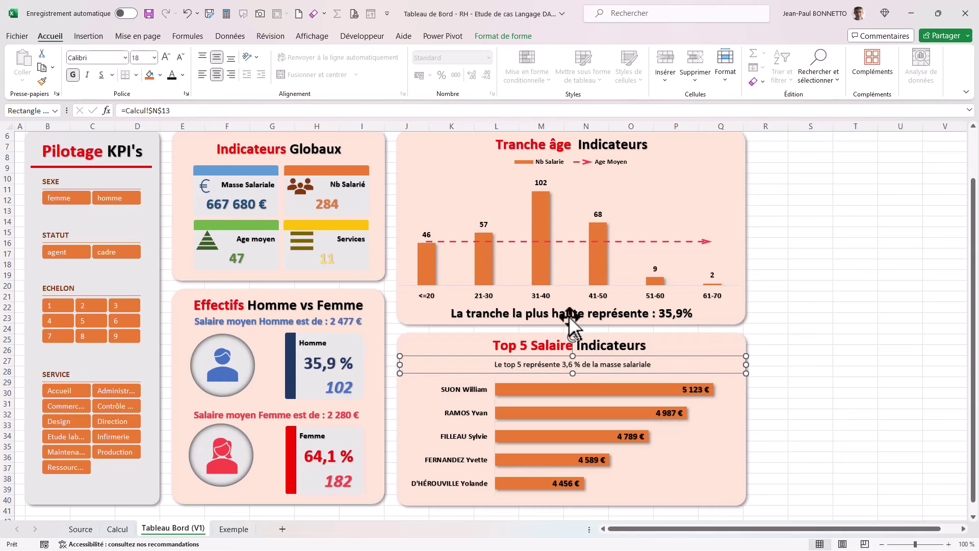
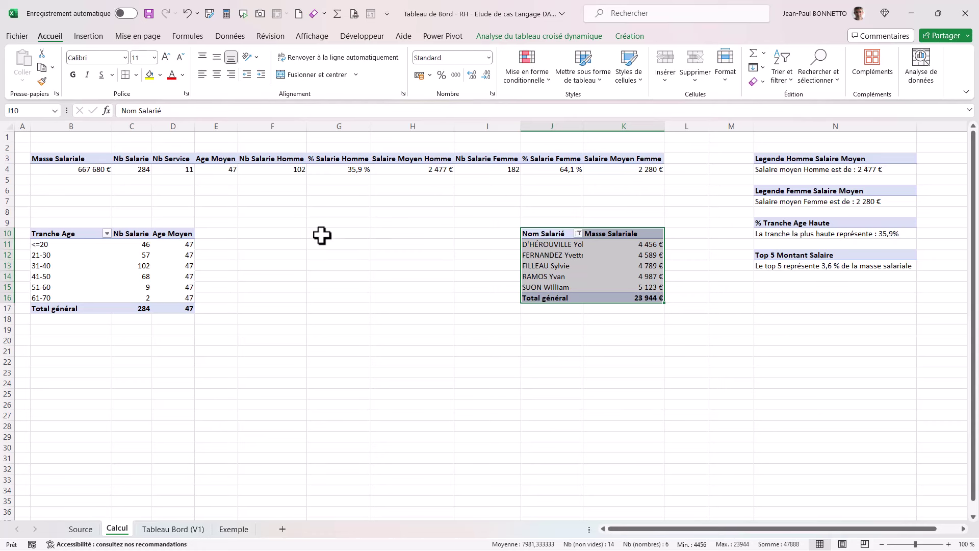
{"action": "left_click", "coordinate": [321, 233]}
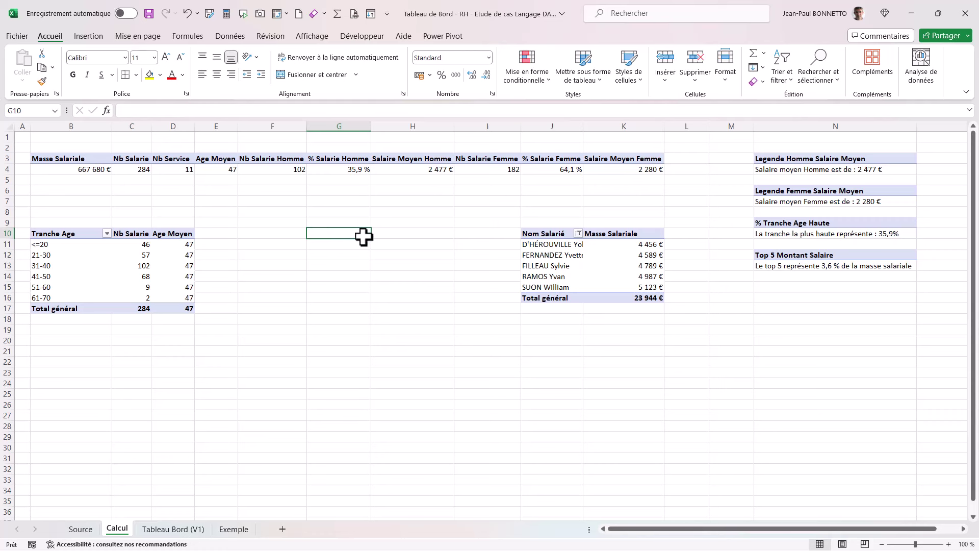
{"action": "type", "text": "Agent"}
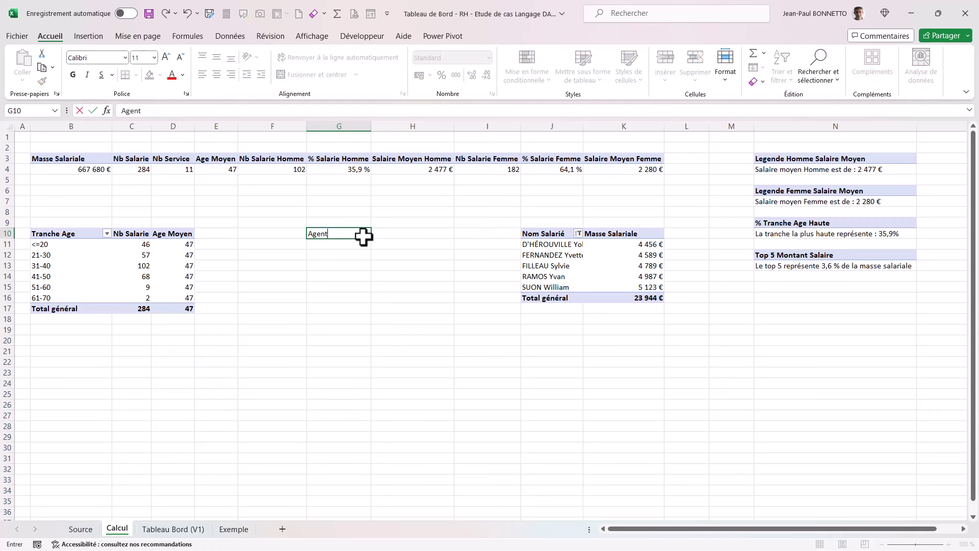
{"action": "key", "text": "Return"}
{"action": "type", "text": "Cad"}
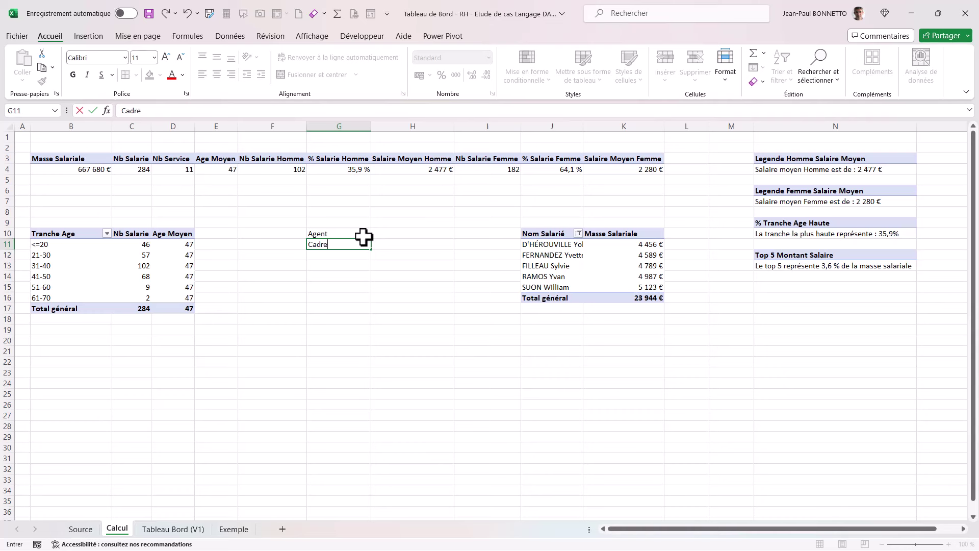
{"action": "type", "text": "re"}
{"action": "left_click", "coordinate": [391, 235]}
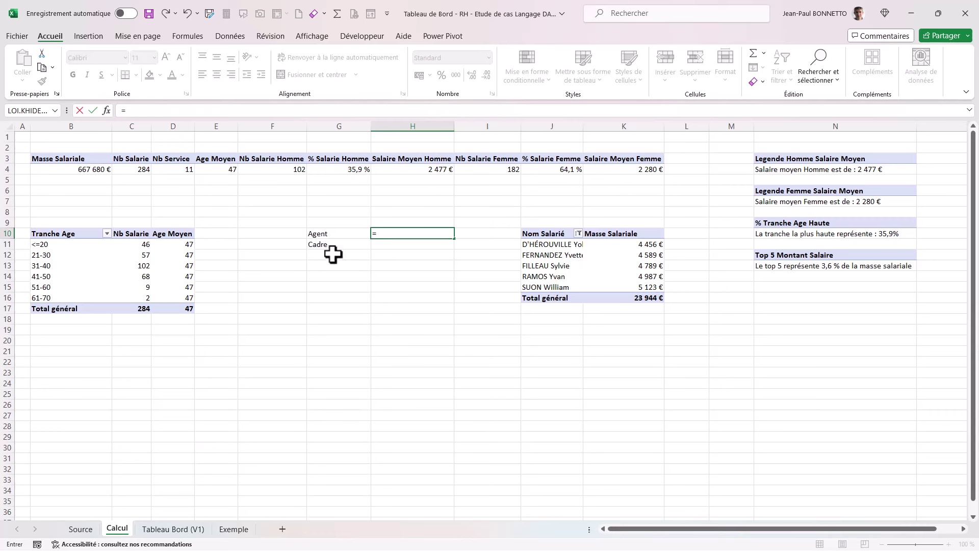
{"action": "key", "text": "Escape"}
{"action": "left_click_drag", "start_coordinate": [323, 232], "coordinate": [389, 246]}
{"action": "key", "text": "Delete"}
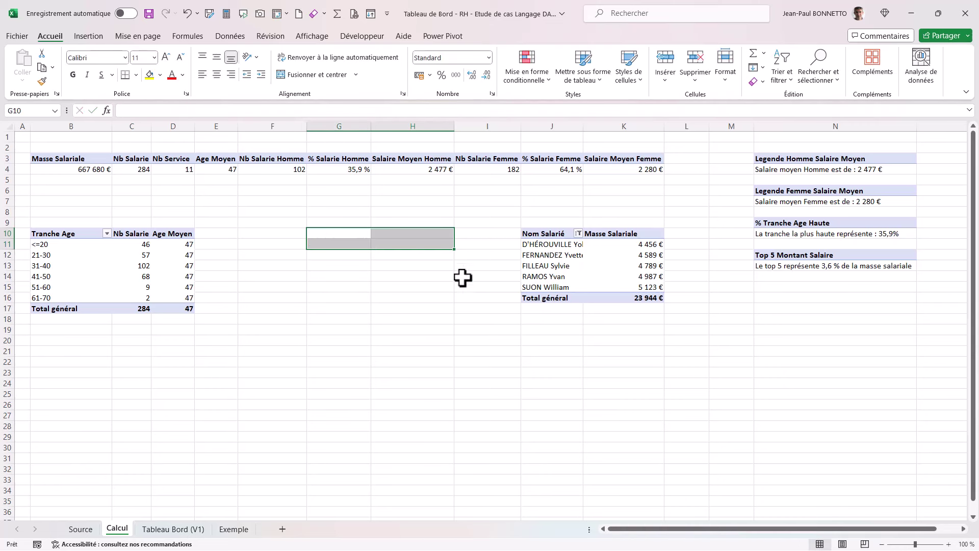
- Open the workbook's Power Pivot data model on the BaseRH table
{"action": "left_click", "coordinate": [357, 202]}
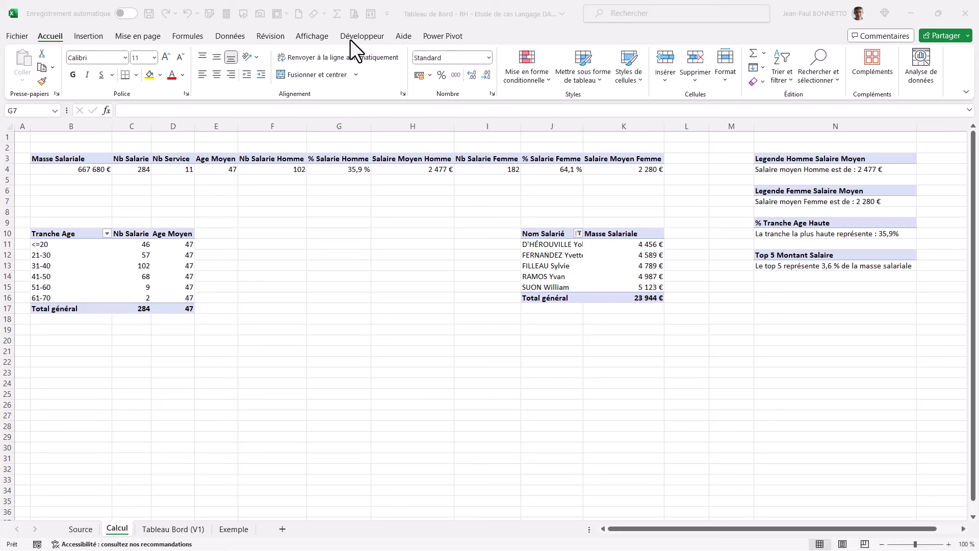
{"action": "left_click", "coordinate": [443, 35]}
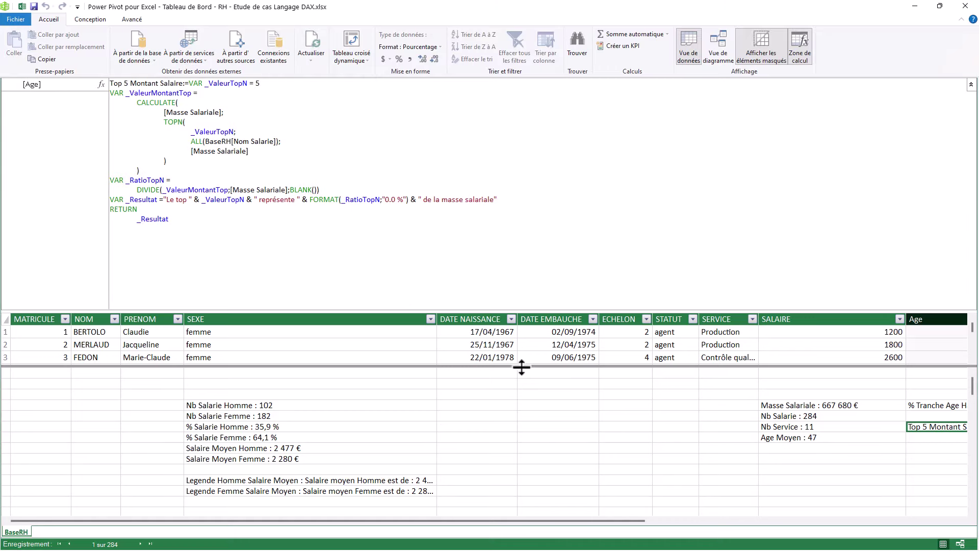
- Select an empty calculation cell under the STATUT column and reduce the formula bar's height to reveal more data rows
{"action": "left_click_drag", "start_coordinate": [521, 367], "coordinate": [505, 312]}
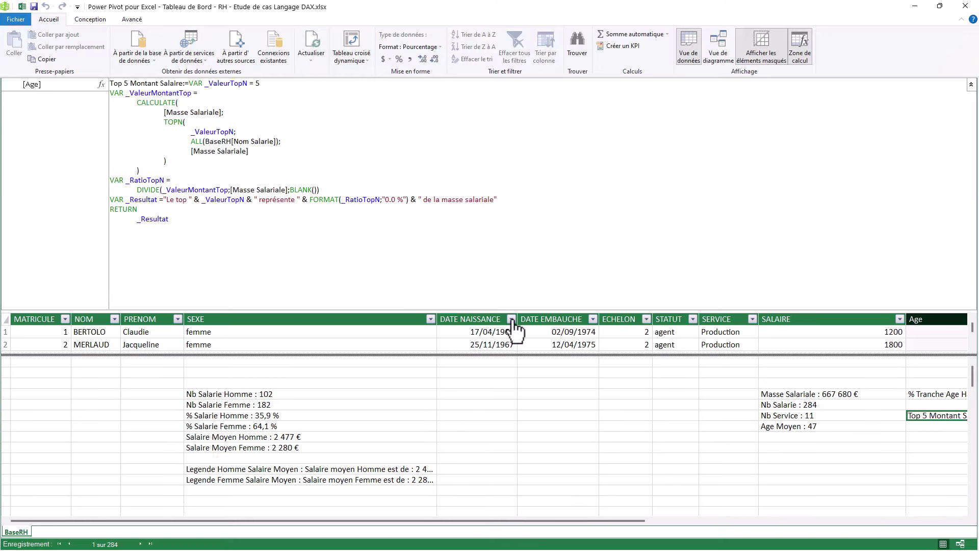
{"action": "left_click", "coordinate": [675, 392]}
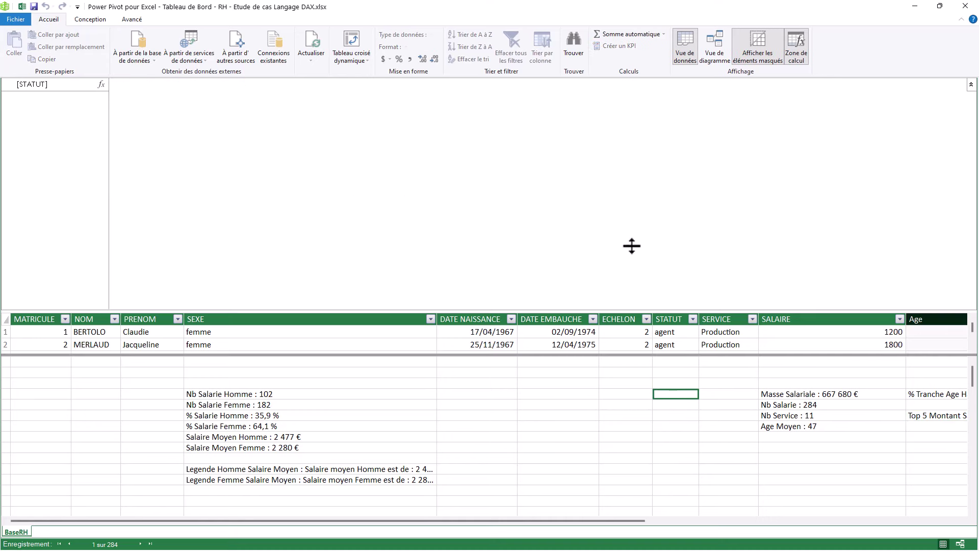
{"action": "left_click", "coordinate": [971, 84]}
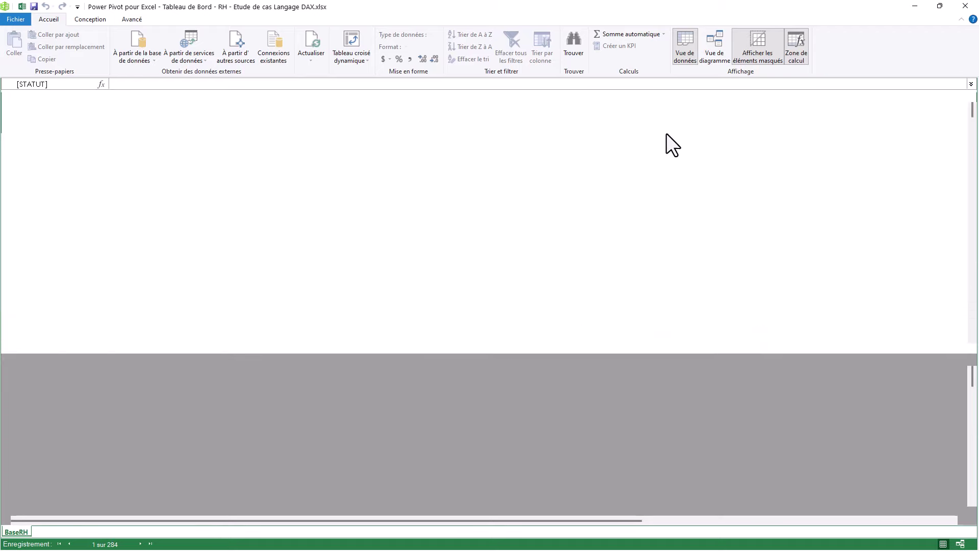
{"action": "left_click_drag", "start_coordinate": [596, 356], "coordinate": [588, 252]}
{"action": "left_click", "coordinate": [969, 84]}
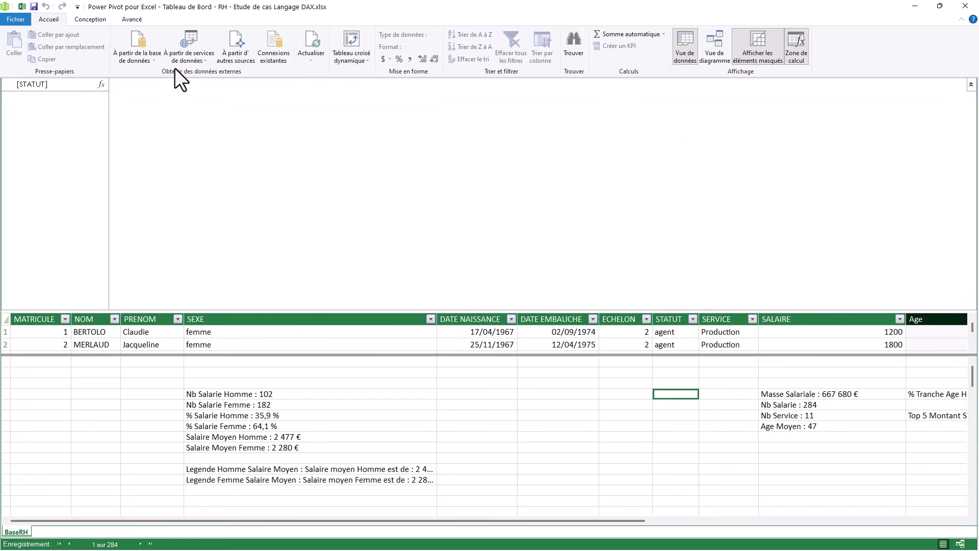
{"action": "left_click", "coordinate": [220, 170]}
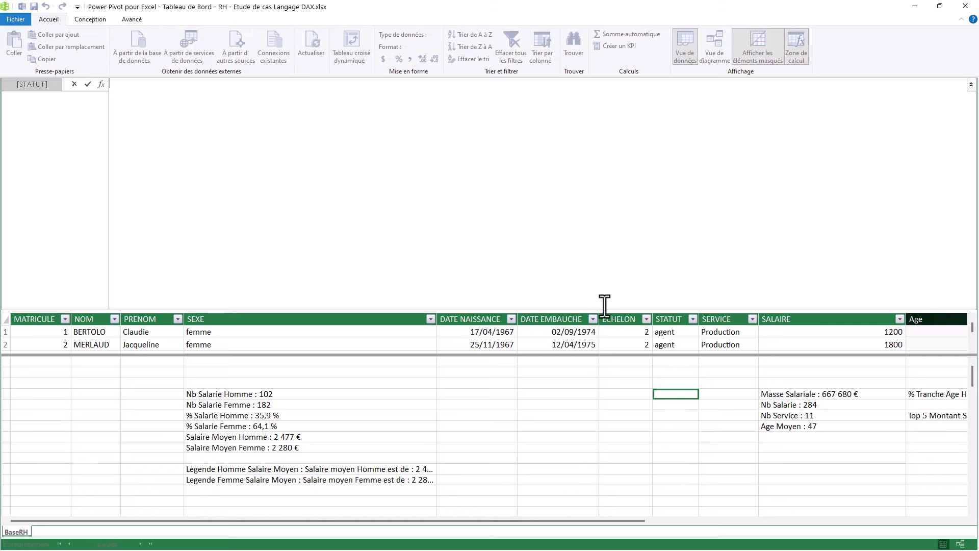
{"action": "left_click_drag", "start_coordinate": [602, 310], "coordinate": [563, 223]}
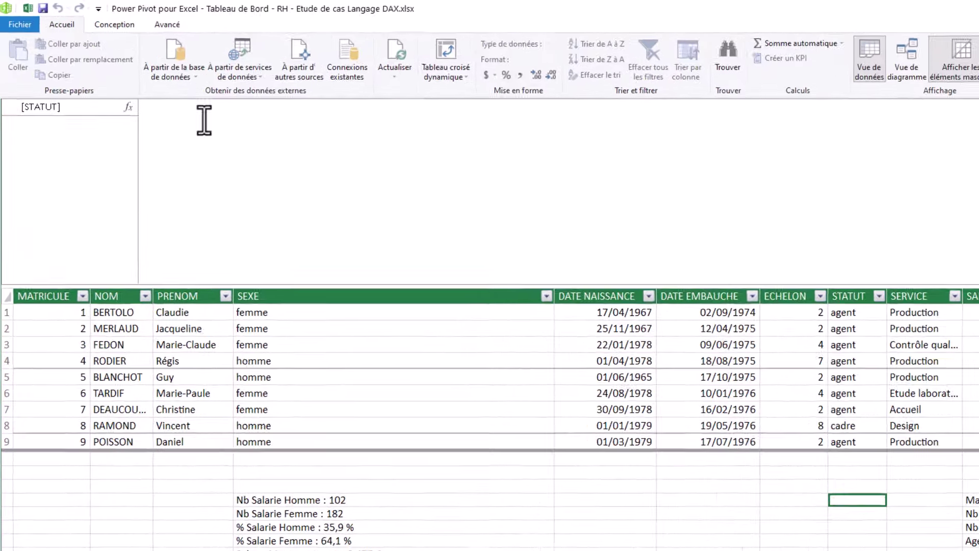
- Check which distinct values the STATUT column contains in its filter list, leaving the filter unchanged
{"action": "left_click", "coordinate": [214, 117]}
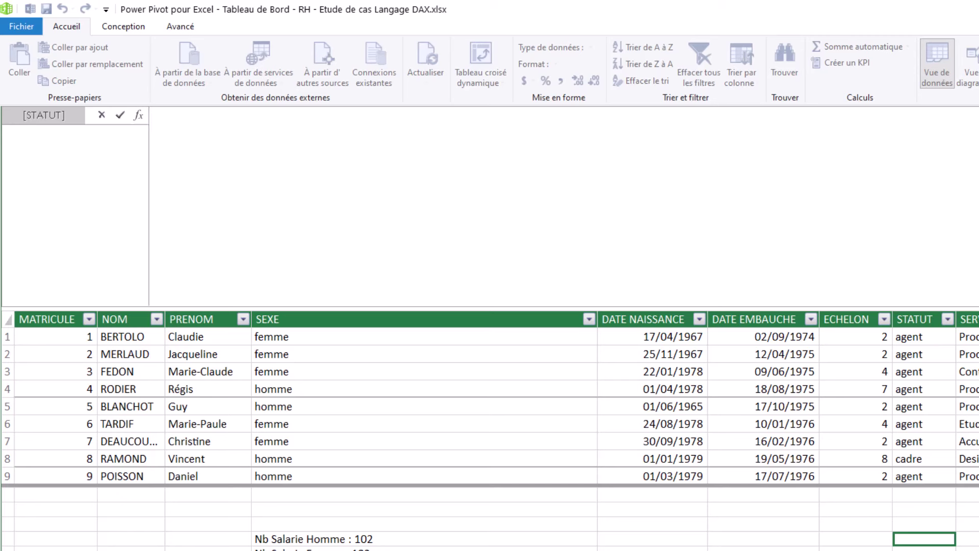
{"action": "left_click", "coordinate": [947, 321]}
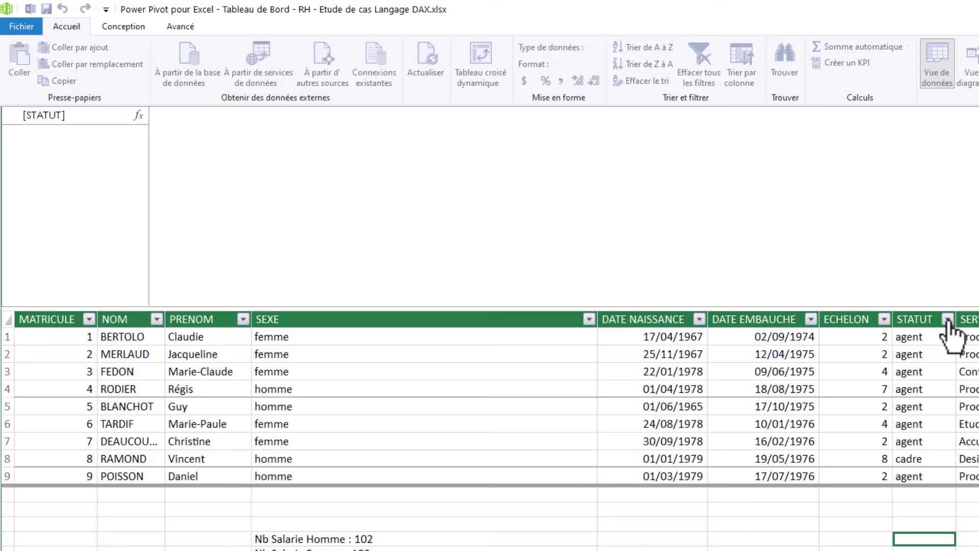
{"action": "left_click", "coordinate": [948, 321]}
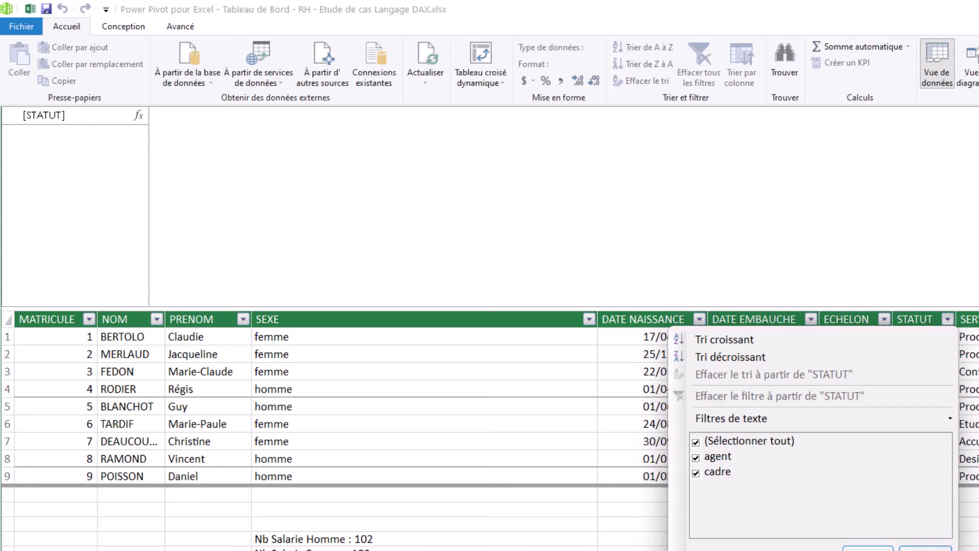
{"action": "left_click", "coordinate": [449, 190]}
- Begin a new measure named "Nb Salarie Agent" in the empty calculation cell under STATUT
{"action": "left_click", "coordinate": [267, 136]}
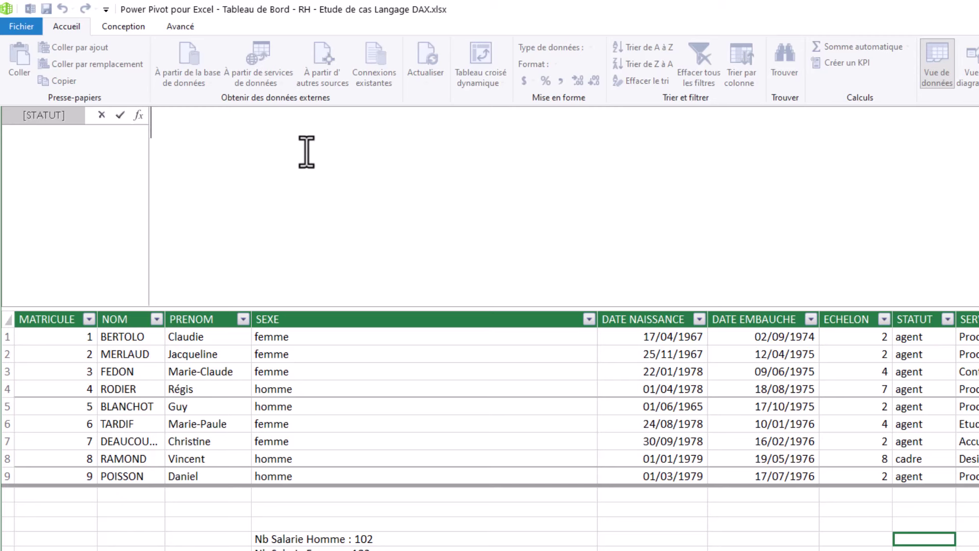
{"action": "type", "text": "Nb Sala"}
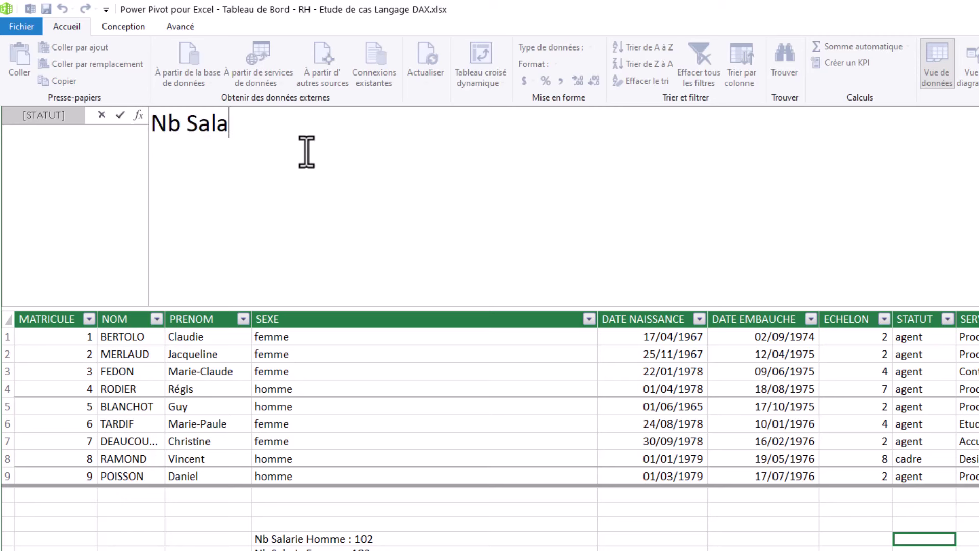
{"action": "type", "text": "rie Agnet"}
{"action": "key", "text": "BackSpace"}
{"action": "key", "text": "BackSpace"}
{"action": "key", "text": "BackSpace"}
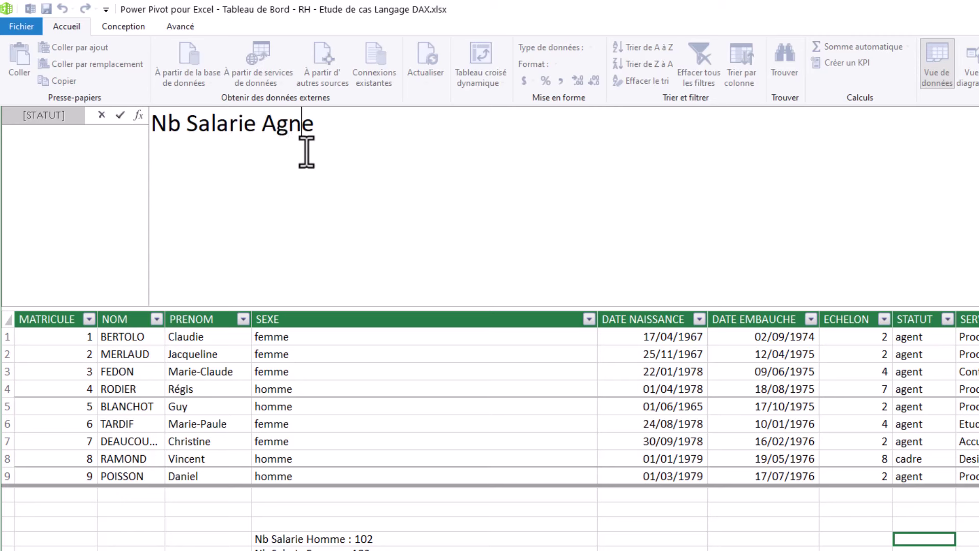
{"action": "type", "text": "ent :="}
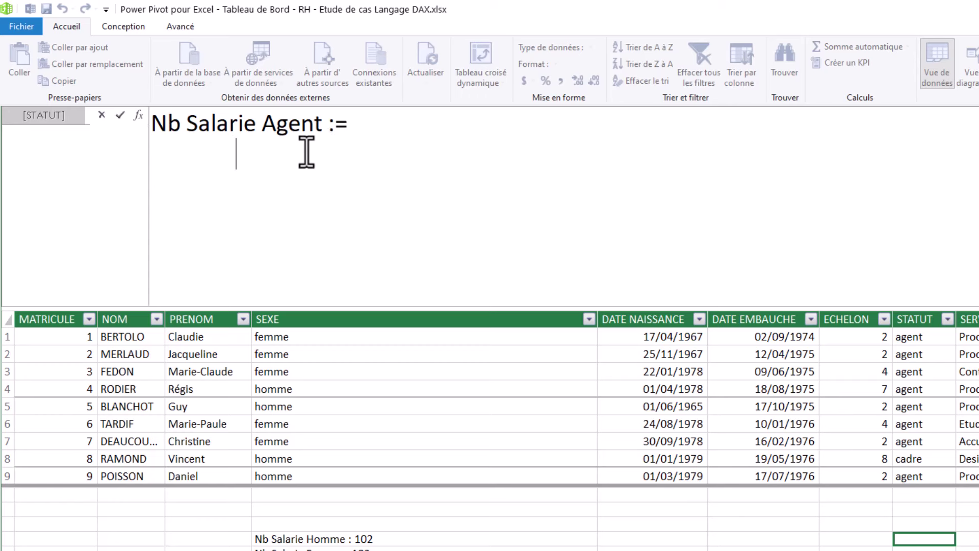
- Add a CALCULATE function on a new line with the [Nb Salarie] measure as its expression
{"action": "type", "text": "CALCULATE("}
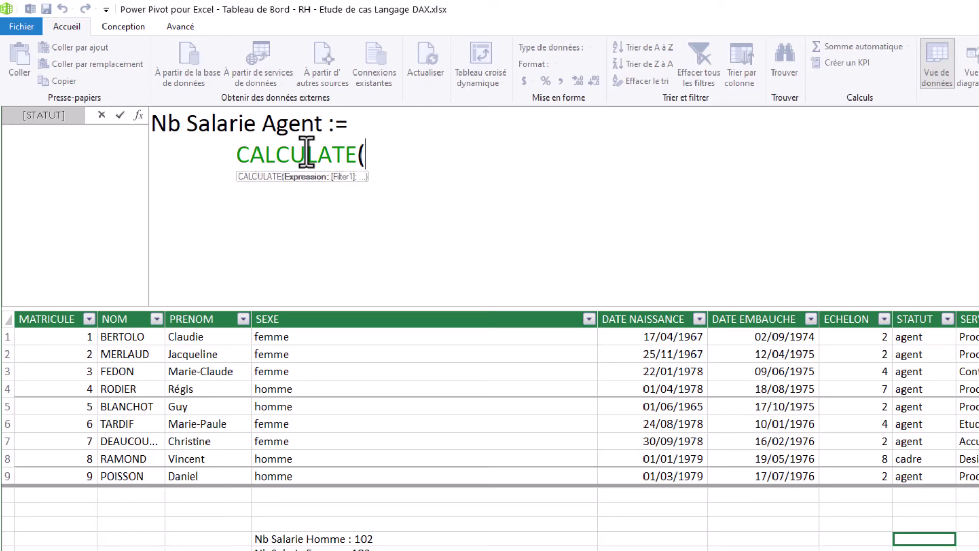
{"action": "key", "text": "shift+Return"}
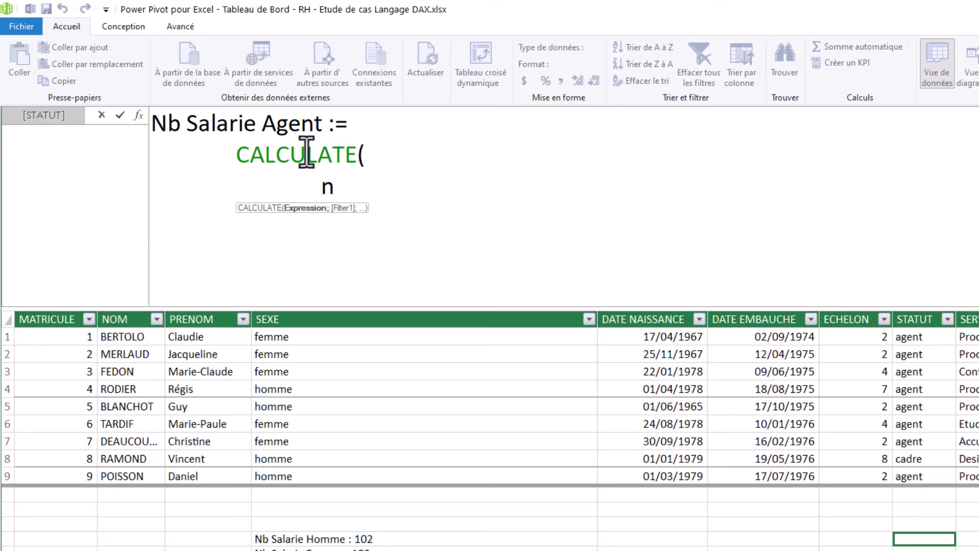
{"action": "type", "text": "b"}
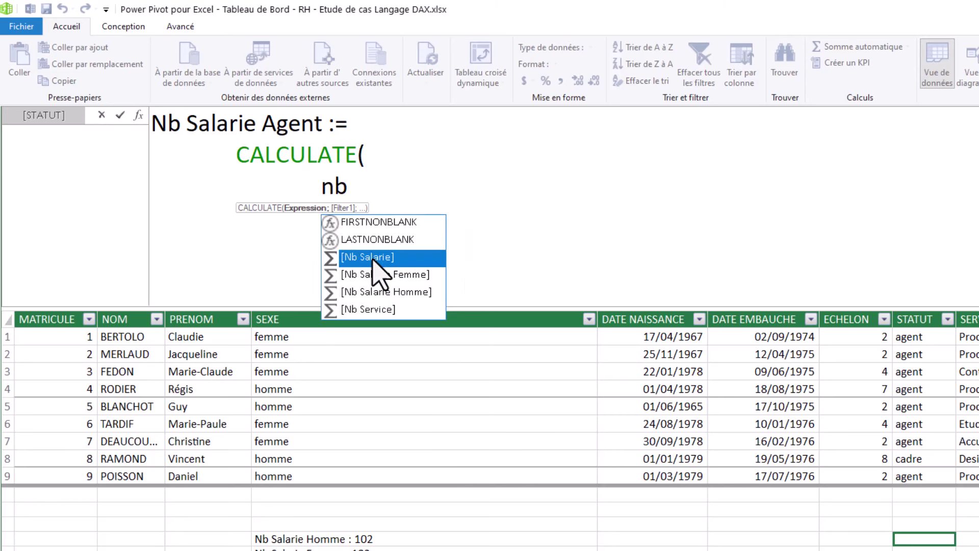
{"action": "key", "text": "Tab"}
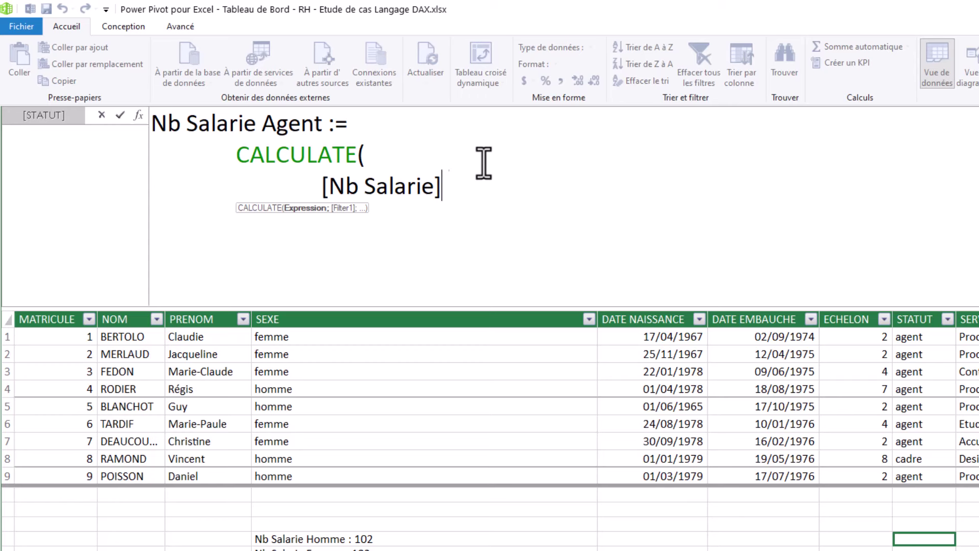
{"action": "type", "text": ";"}
{"action": "key", "text": "shift+Return"}
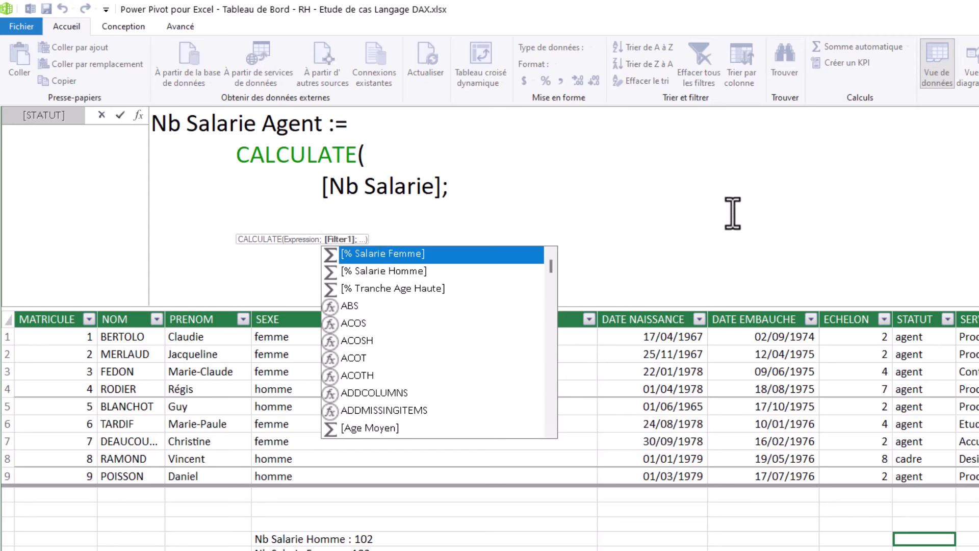
- Add the filter BaseRH[STATUT]="Agent", close the CALCULATE function and validate the measure
{"action": "type", "text": "st"}
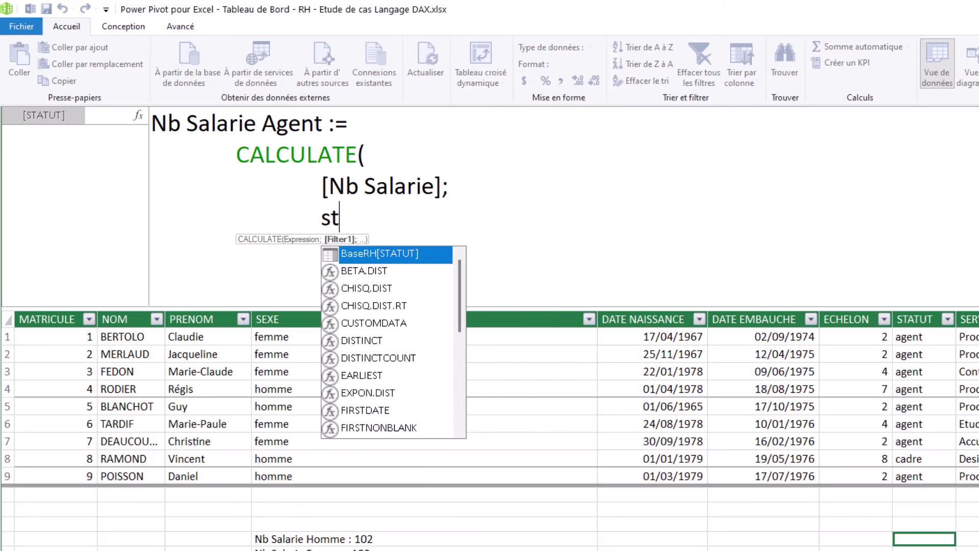
{"action": "double_click", "coordinate": [375, 255]}
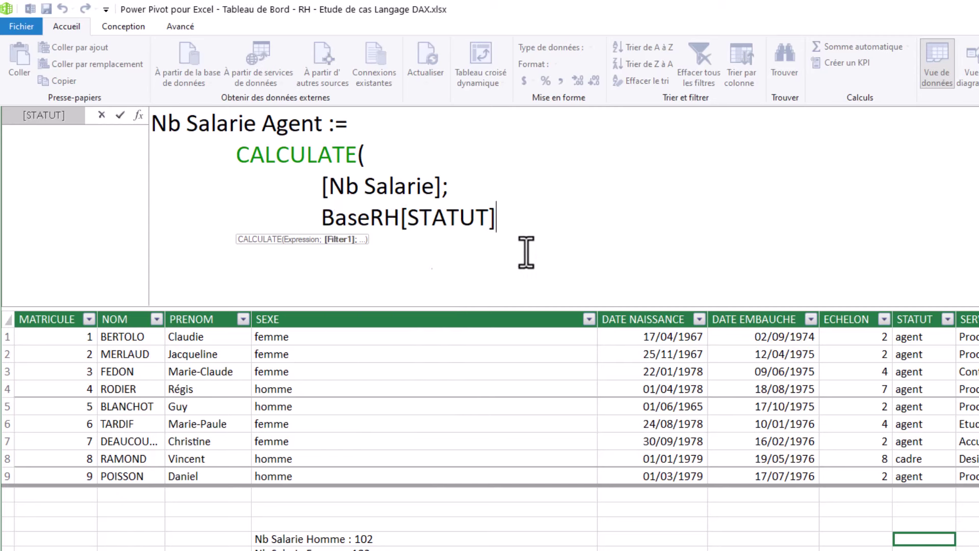
{"action": "type", "text": "=\"Agen"}
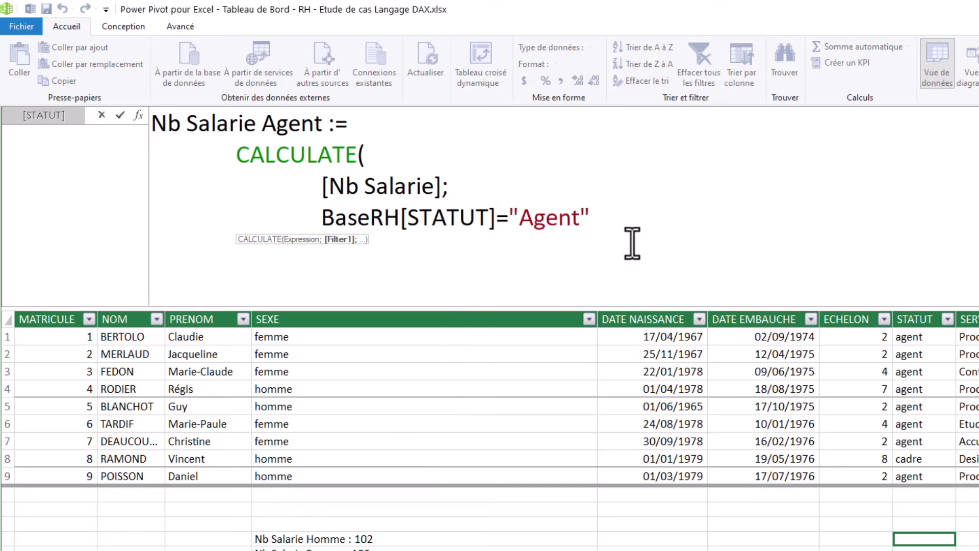
{"action": "type", "text": "t\""}
{"action": "key", "text": "shift+Return"}
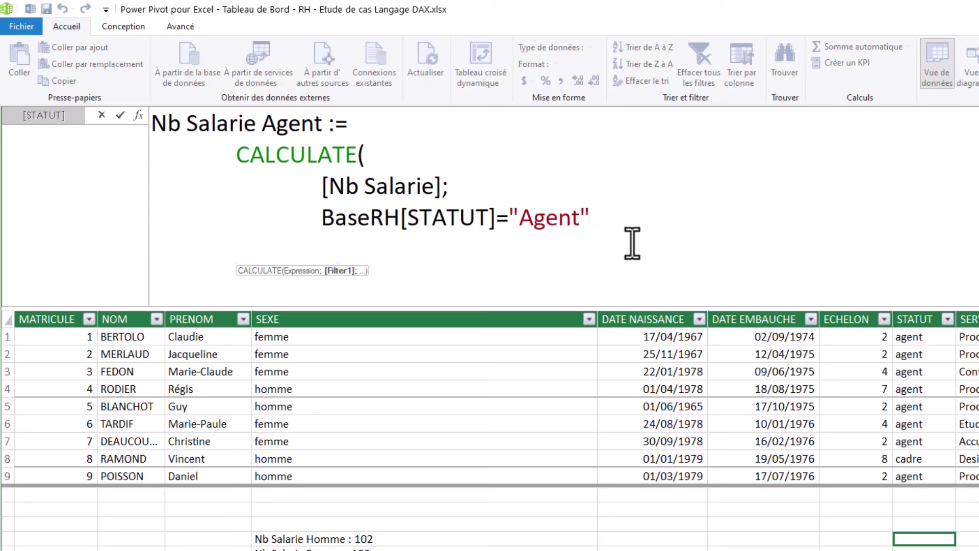
{"action": "type", "text": ")"}
{"action": "key", "text": "Return"}
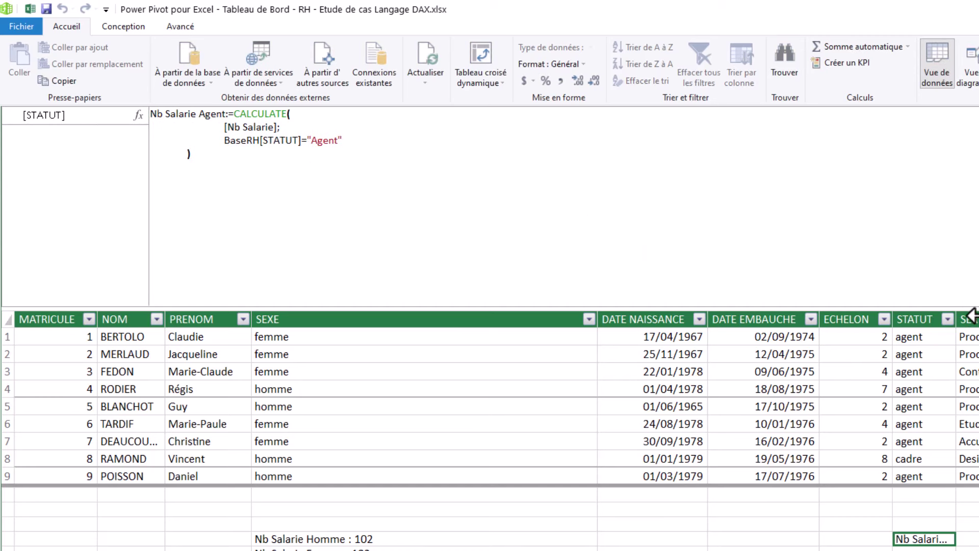
- Widen the STATUT column to fit the measure and format Nb Salarie Agent as Nombre entier
{"action": "left_click_drag", "start_coordinate": [955, 318], "coordinate": [978, 321]}
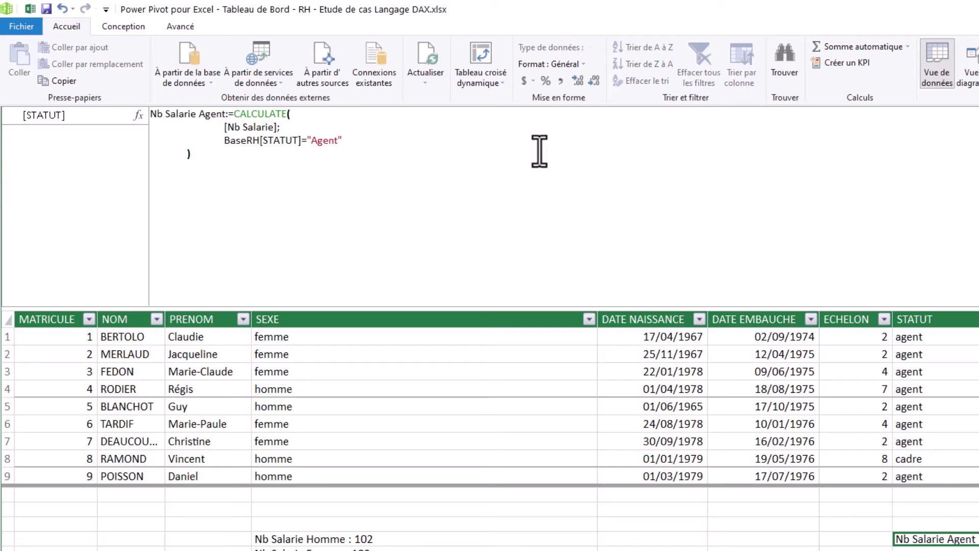
{"action": "left_click", "coordinate": [584, 64]}
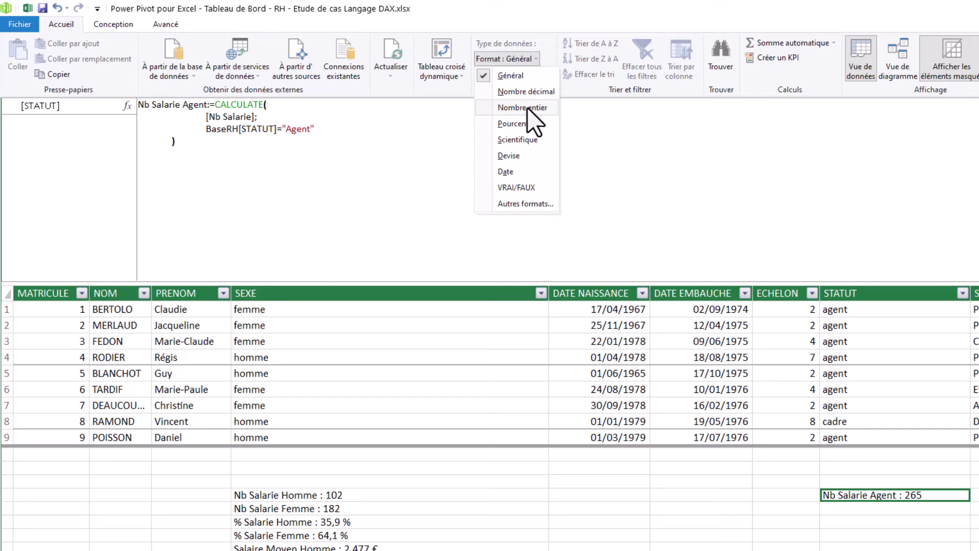
{"action": "left_click", "coordinate": [529, 108]}
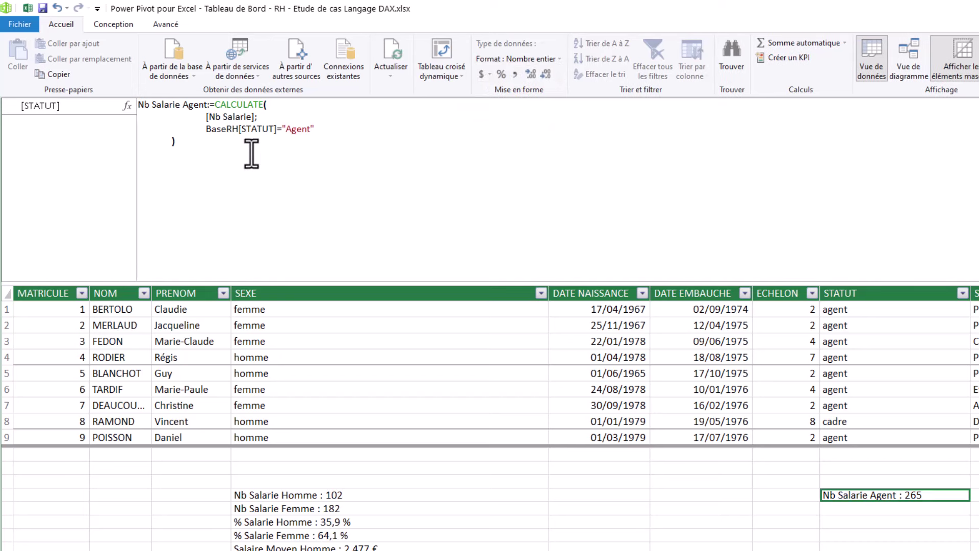
- Copy the full Nb Salarie Agent formula into the calculation cell directly below it and enlarge the formula text
{"action": "left_click_drag", "start_coordinate": [251, 153], "coordinate": [99, 102]}
{"action": "key", "text": "ctrl+c"}
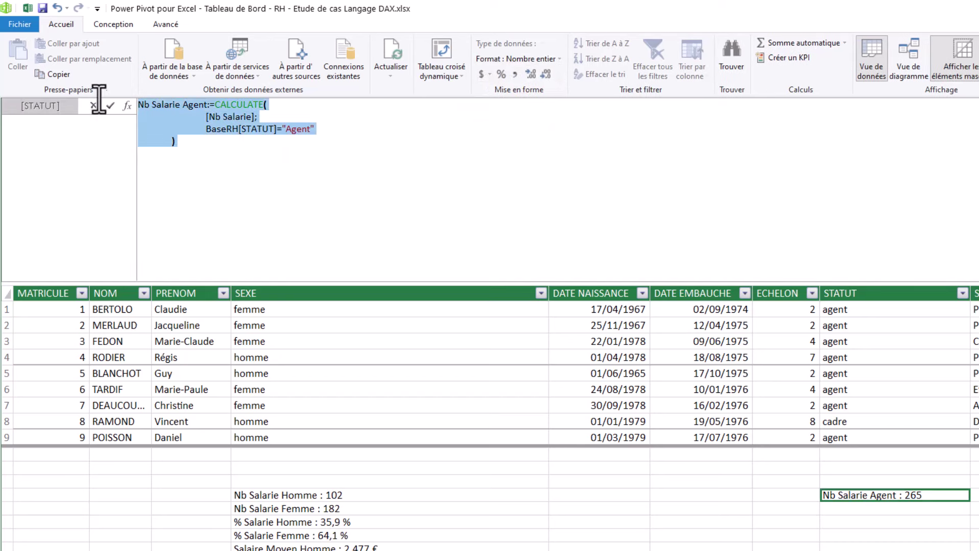
{"action": "left_click", "coordinate": [877, 507]}
{"action": "left_click", "coordinate": [221, 176]}
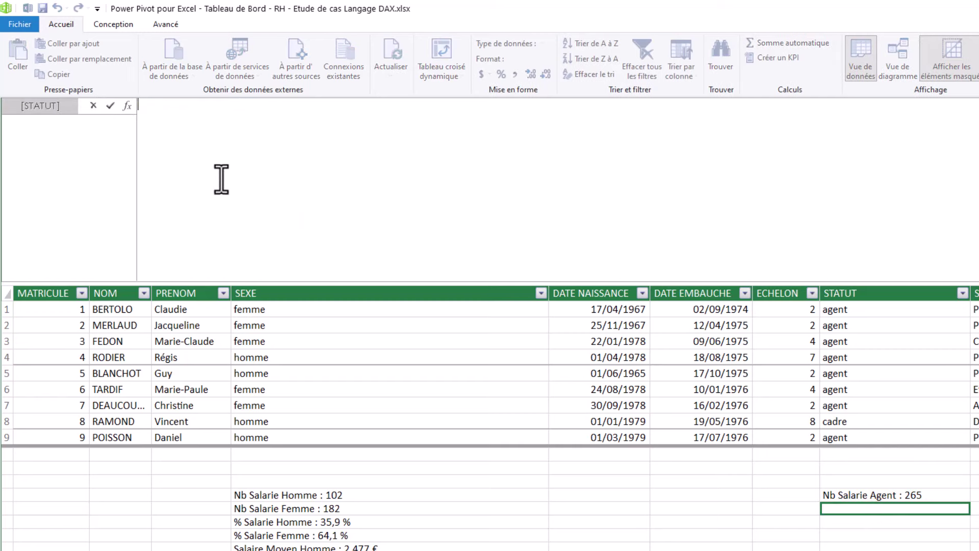
{"action": "key", "text": "ctrl+v"}
{"action": "scroll", "coordinate": [289, 187], "scroll_direction": "up", "scroll_amount": 4}
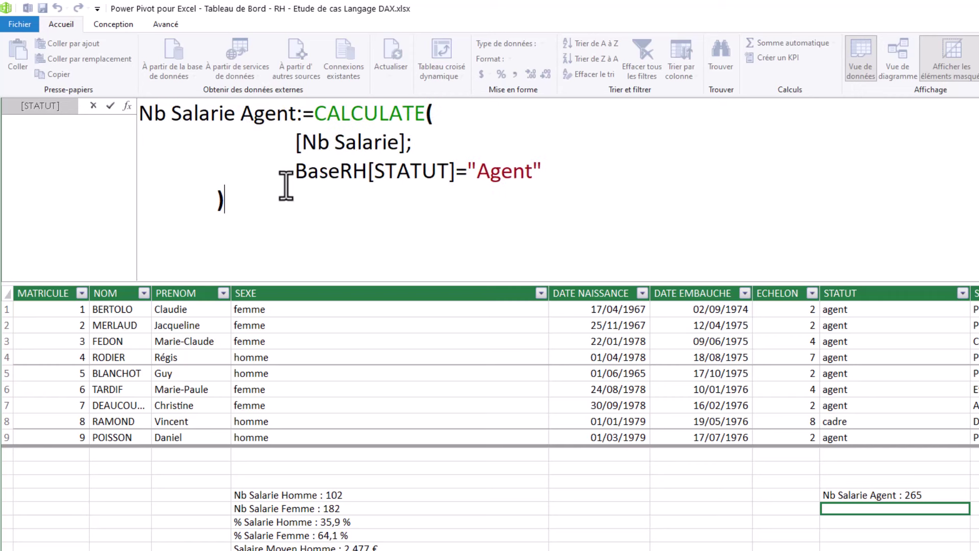
- Rename the copied measure to "Nb Salarie Cadre", change its STATUT filter value to "Cadre" and validate it
{"action": "left_click_drag", "start_coordinate": [295, 113], "coordinate": [243, 113]}
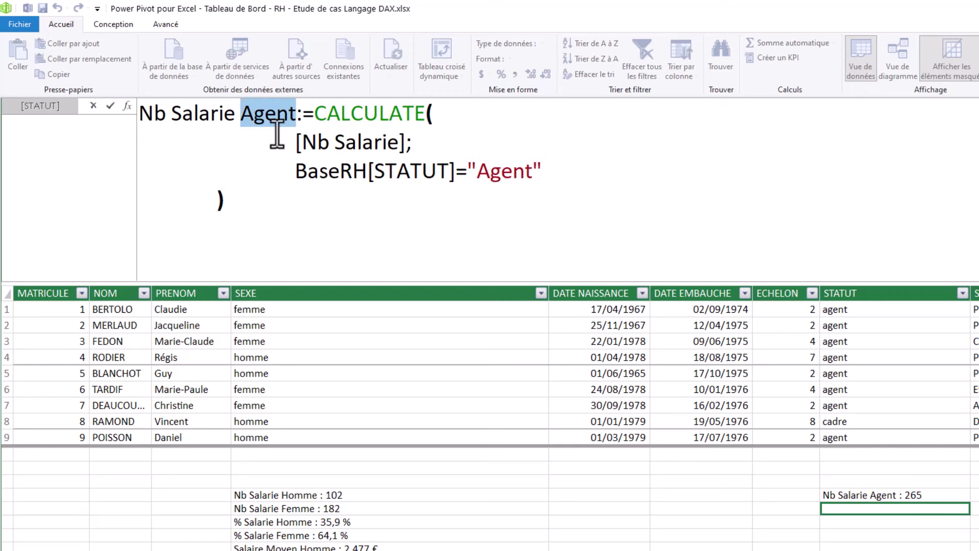
{"action": "type", "text": "Cadre"}
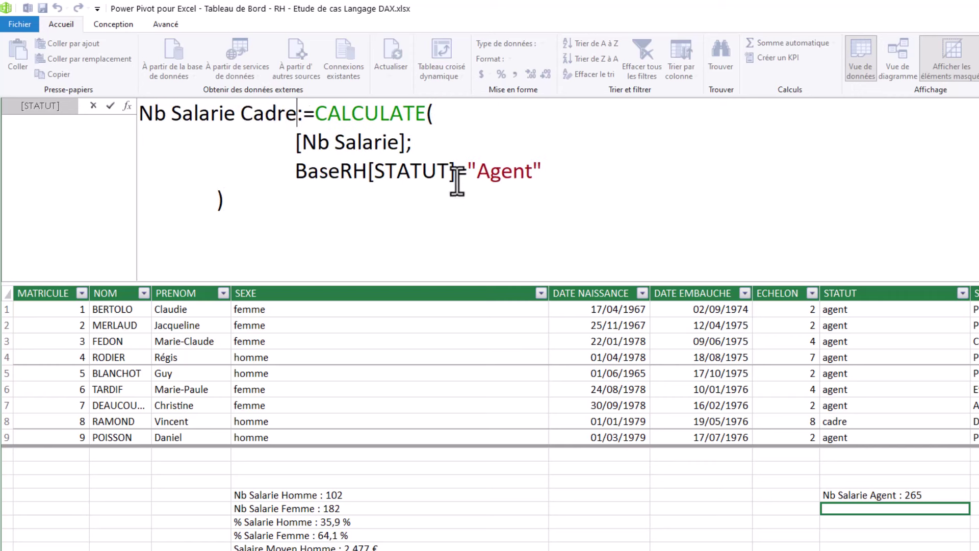
{"action": "left_click_drag", "start_coordinate": [534, 174], "coordinate": [477, 176]}
{"action": "type", "text": "Cadre"}
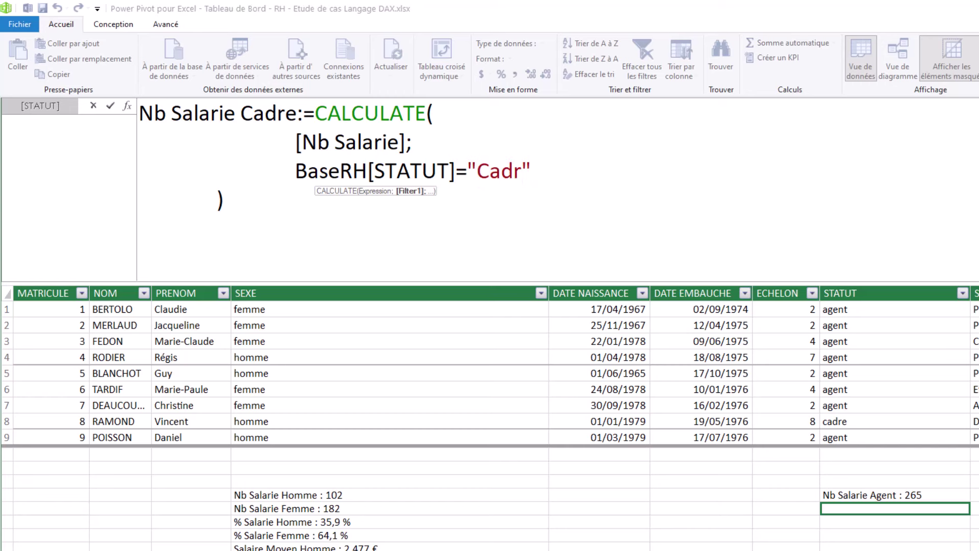
{"action": "key", "text": "Return"}
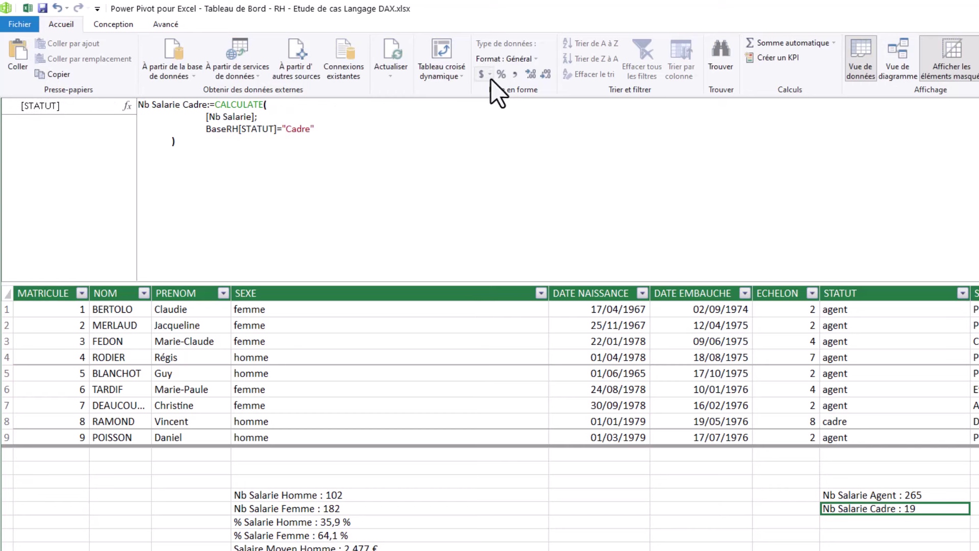
- Format the Nb Salarie Cadre measure as Nombre entier
{"action": "left_click", "coordinate": [534, 59]}
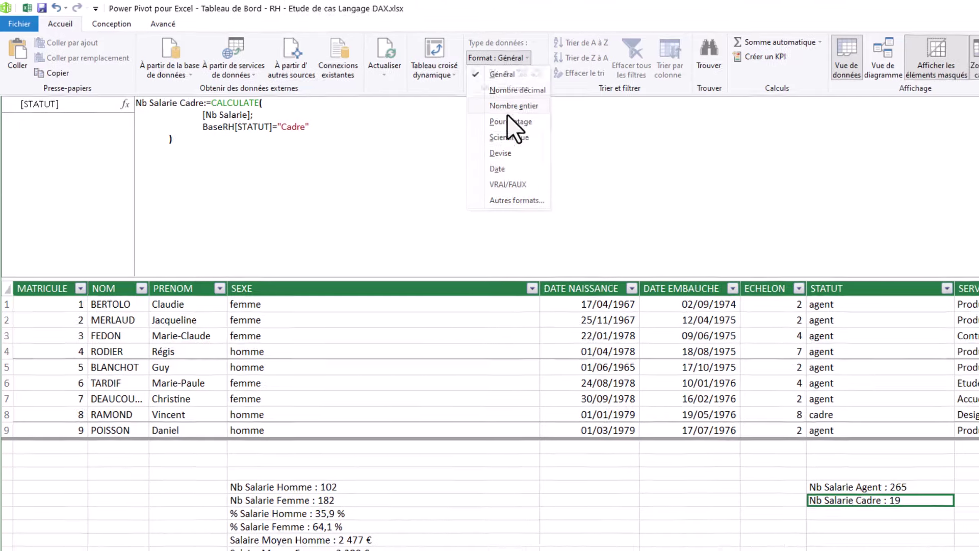
{"action": "left_click", "coordinate": [517, 109]}
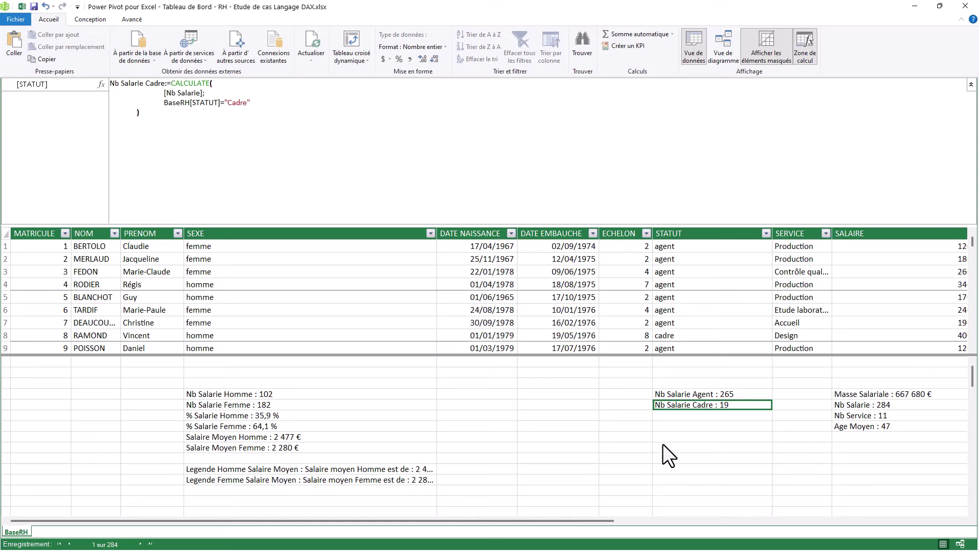
- Below Nb Salarie Cadre, begin a measure "% Nb Salarie Agent" using DIVIDE with [Nb Salarie Agent] as the numerator
{"action": "left_click", "coordinate": [693, 418]}
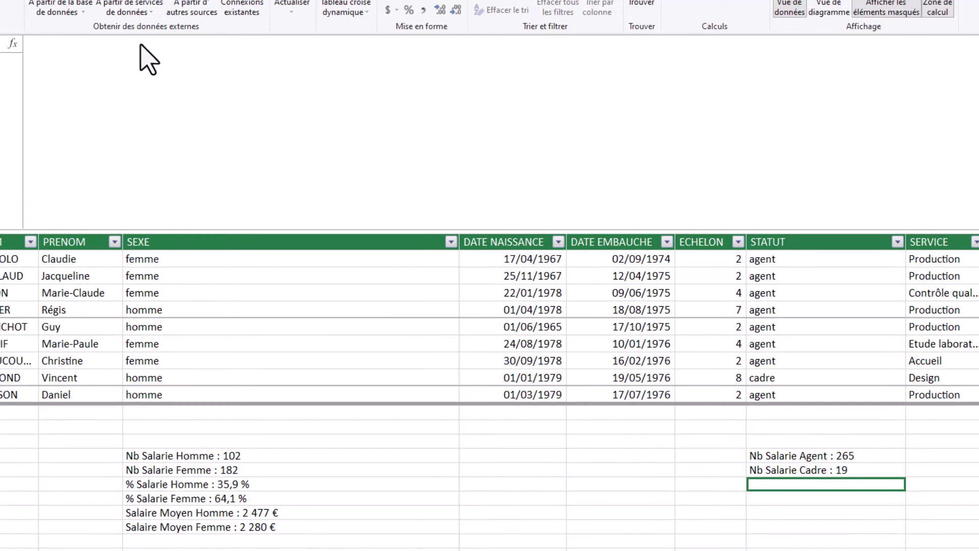
{"action": "left_click", "coordinate": [125, 66]}
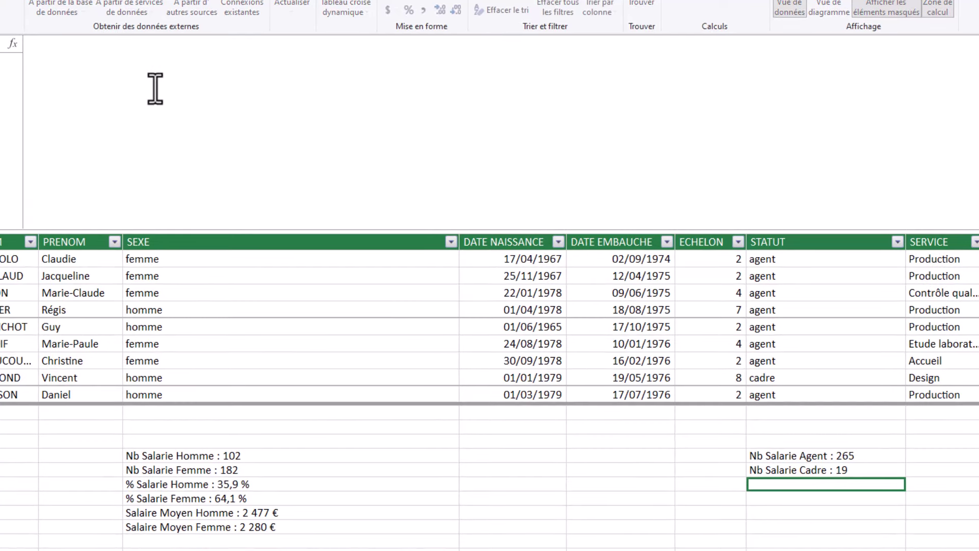
{"action": "type", "text": "% Nb Sala"}
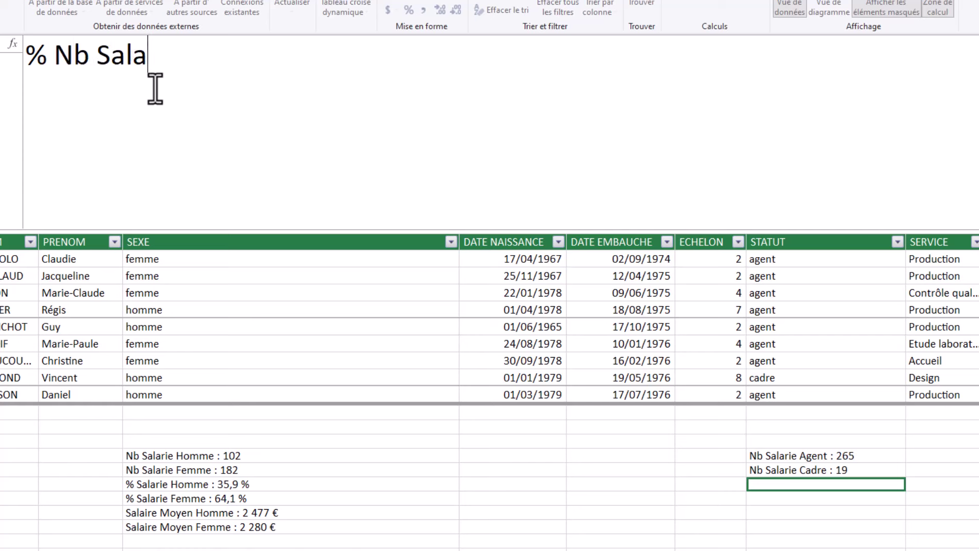
{"action": "type", "text": "gent :="}
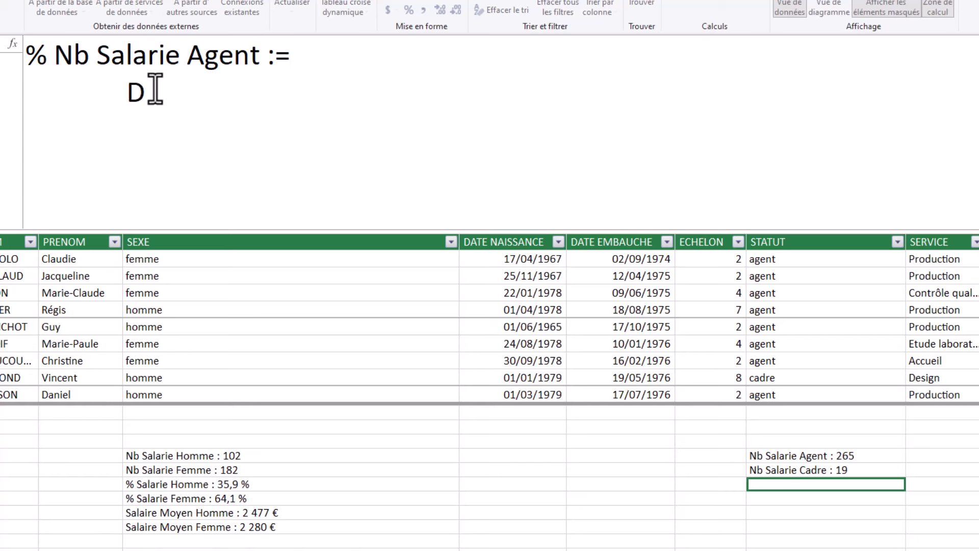
{"action": "type", "text": "IVIDE("}
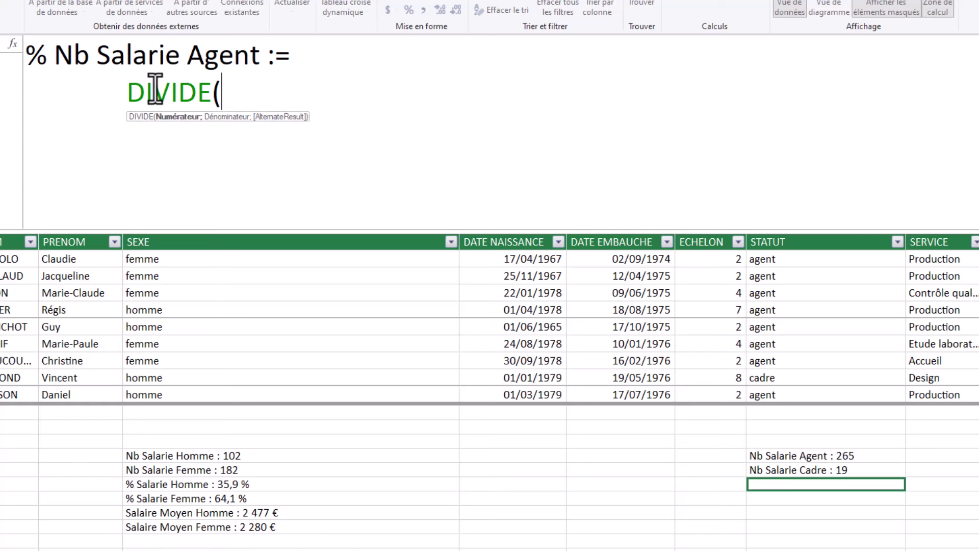
{"action": "type", "text": "nb"}
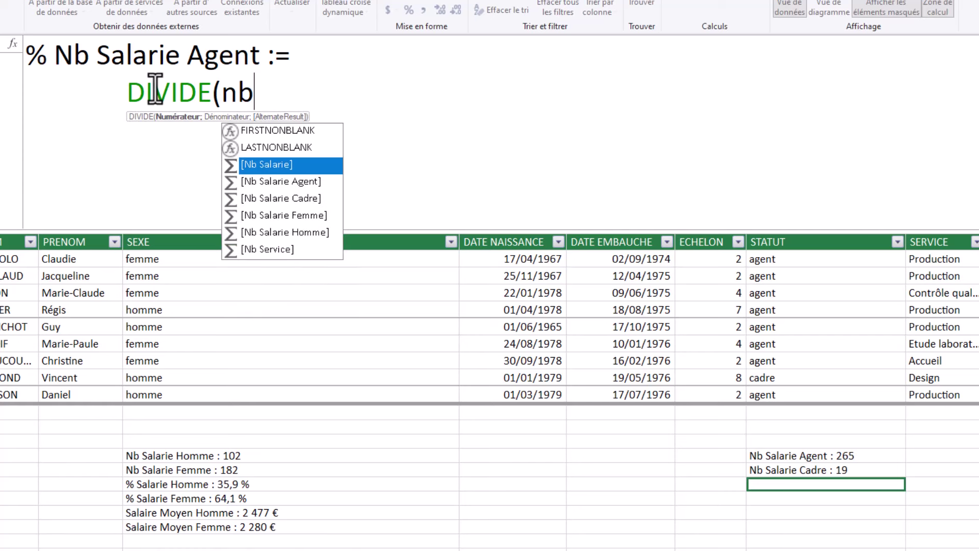
{"action": "double_click", "coordinate": [284, 182]}
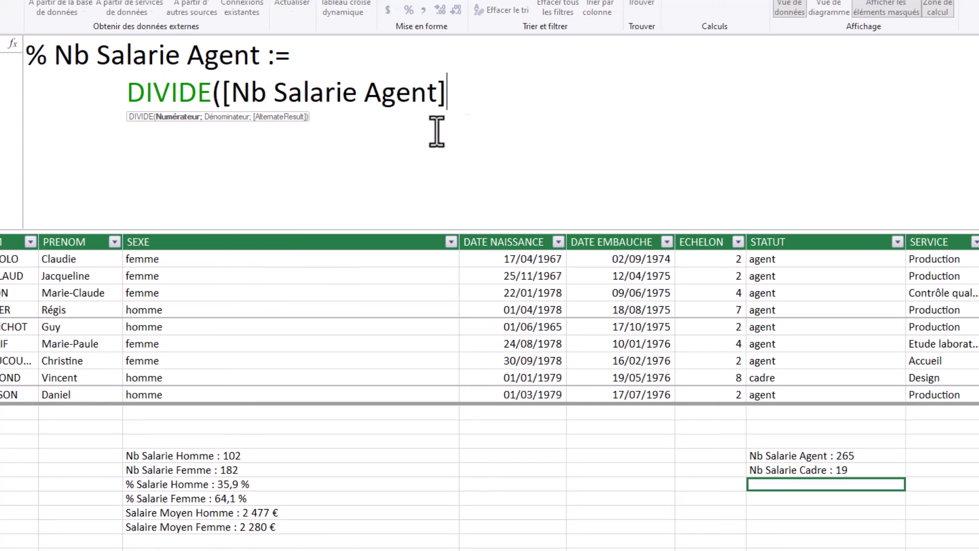
- Complete the DIVIDE formula with denominator [Nb Salarie] and alternate result BLANK(), validate it, and format the measure as a percentage with one decimal
{"action": "type", "text": ";"}
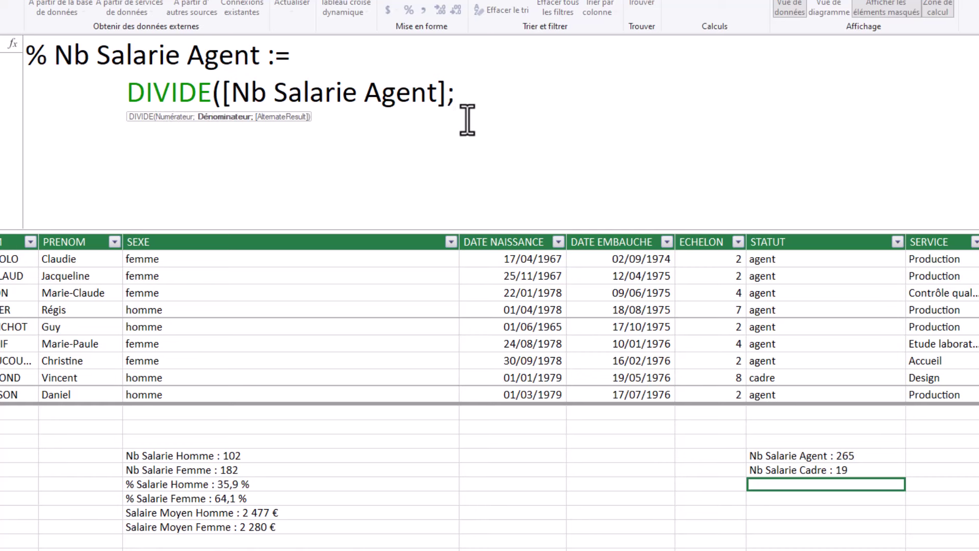
{"action": "type", "text": "nb"}
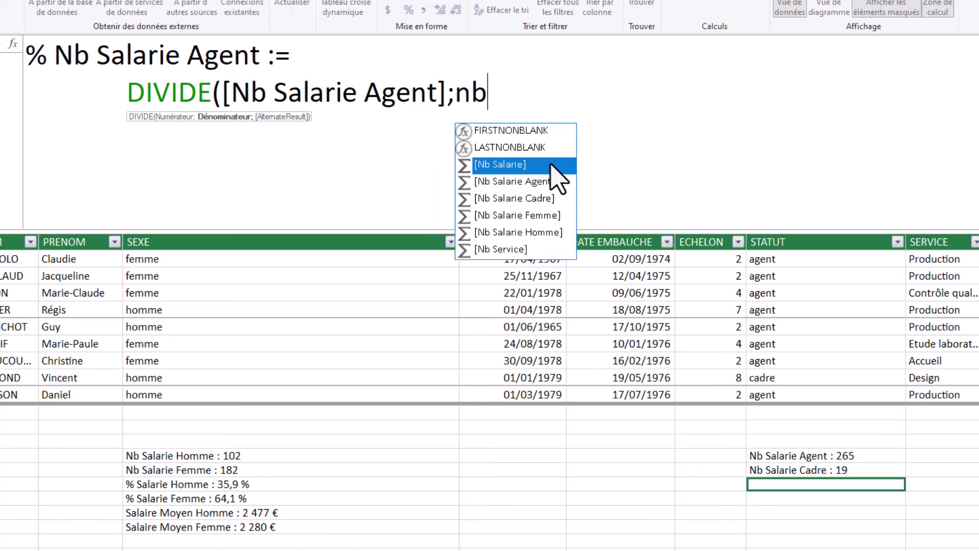
{"action": "double_click", "coordinate": [508, 164]}
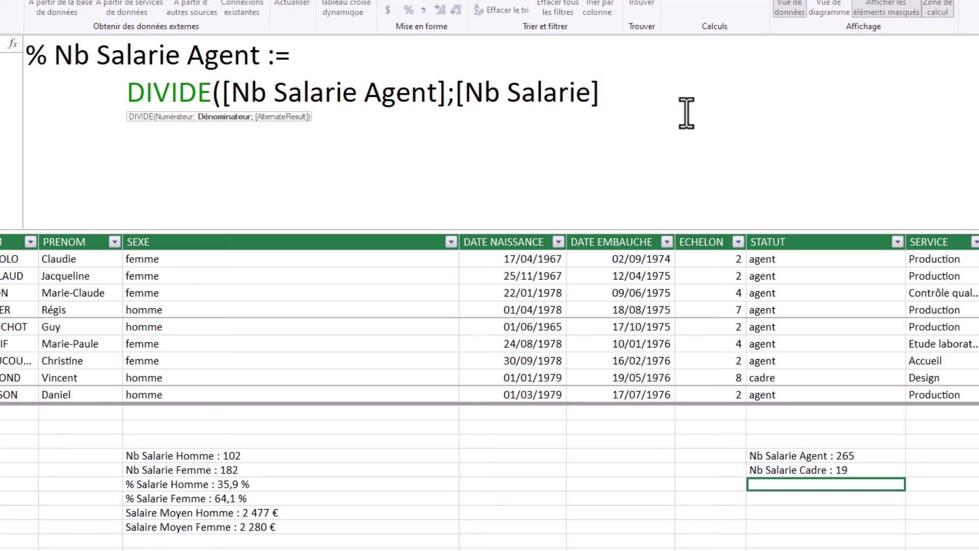
{"action": "type", "text": ";bl"}
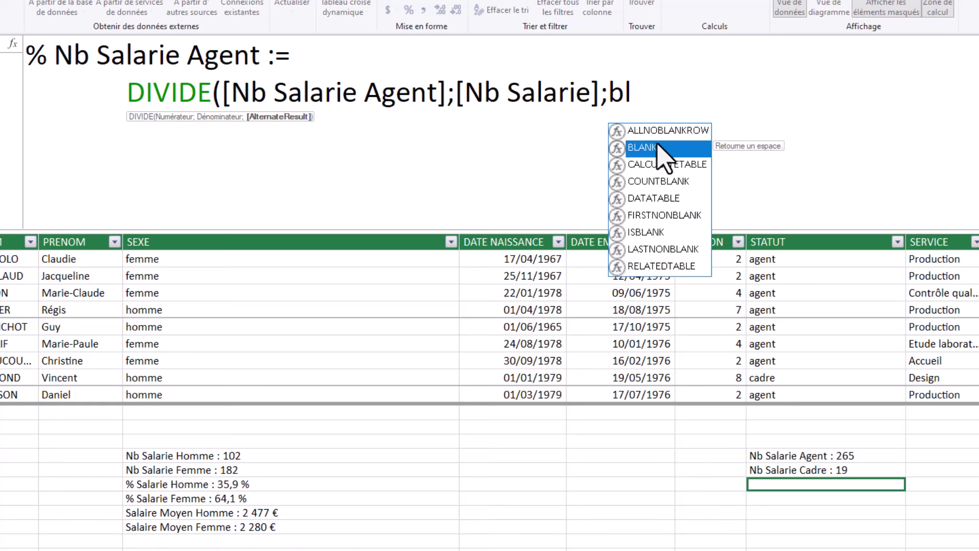
{"action": "double_click", "coordinate": [655, 147]}
{"action": "type", "text": ")"}
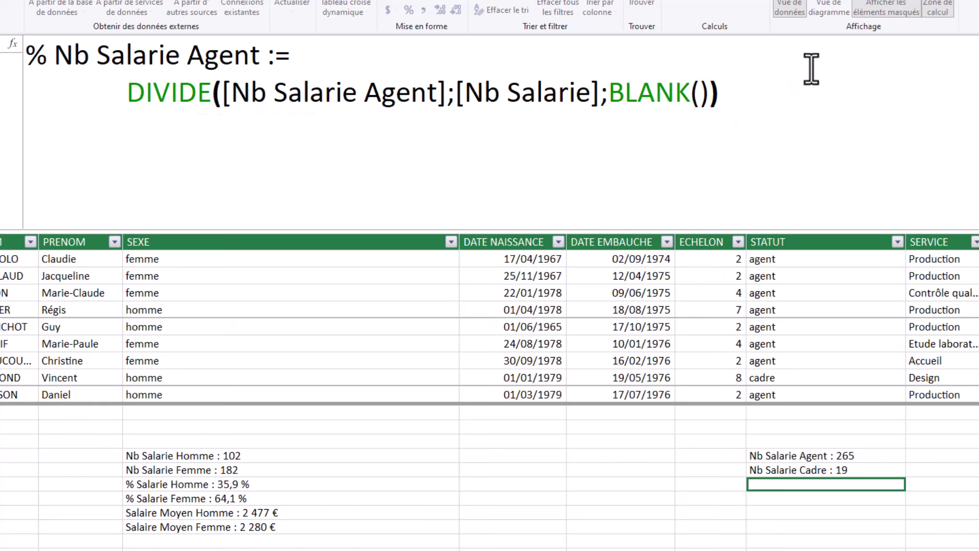
{"action": "key", "text": "Return"}
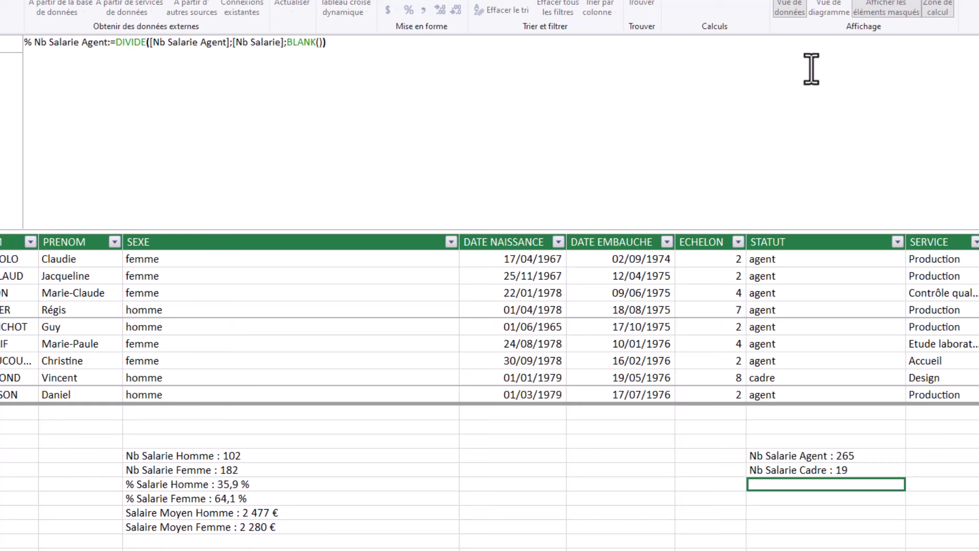
{"action": "left_click", "coordinate": [408, 10]}
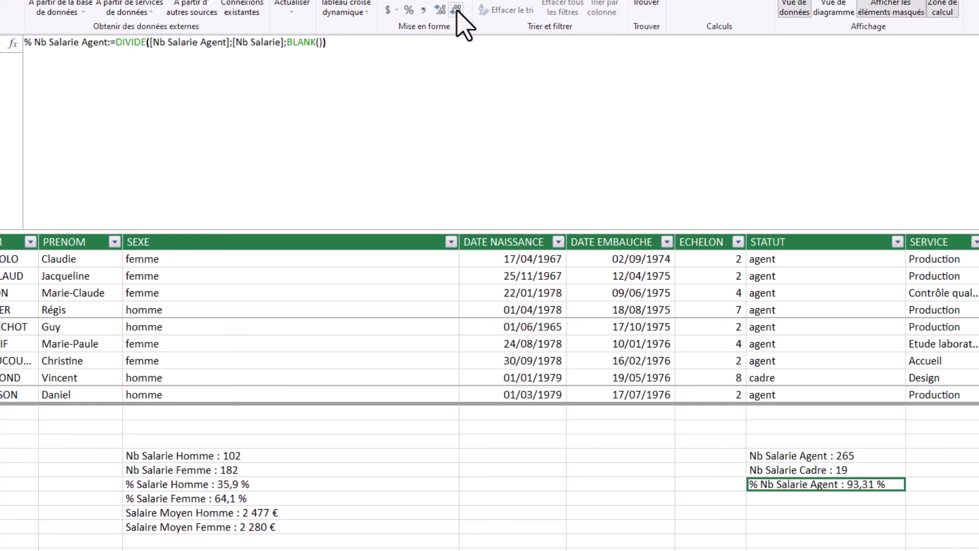
{"action": "left_click", "coordinate": [455, 10]}
- Copy the full % Nb Salarie Agent formula into the empty calculation cell directly below it
{"action": "scroll", "coordinate": [411, 128], "scroll_direction": "up", "scroll_amount": 2}
{"action": "left_click_drag", "start_coordinate": [668, 51], "coordinate": [25, 51]}
{"action": "key", "text": "ctrl+c"}
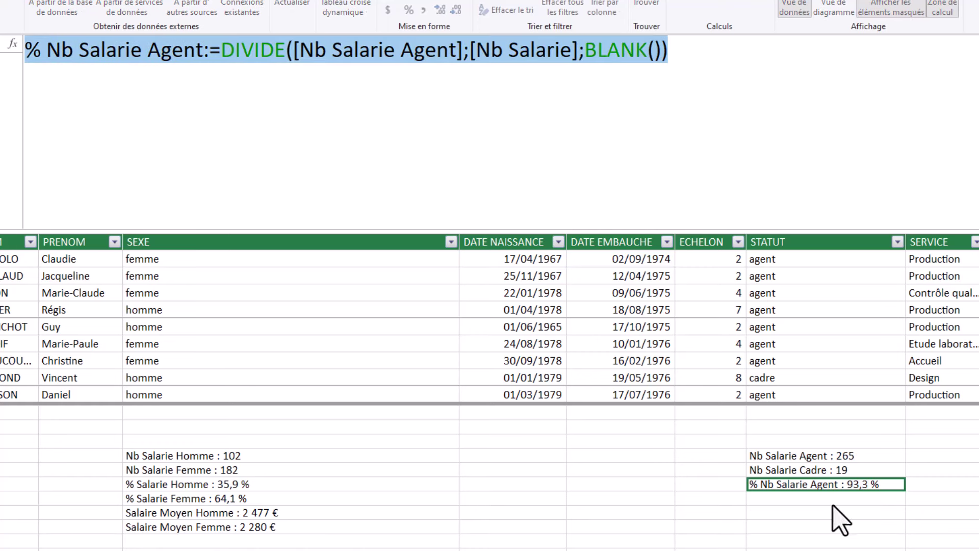
{"action": "left_click", "coordinate": [817, 501]}
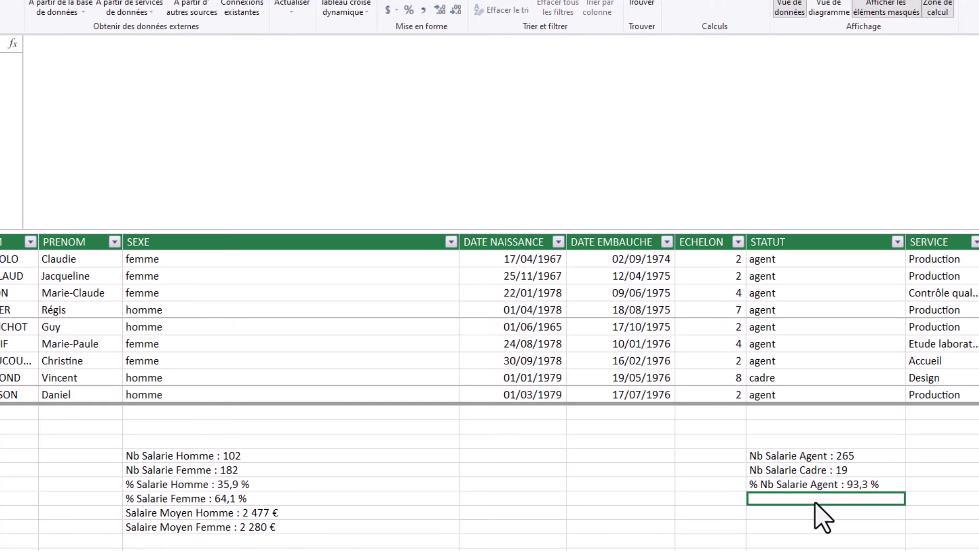
{"action": "left_click", "coordinate": [160, 107]}
{"action": "key", "text": "ctrl+v"}
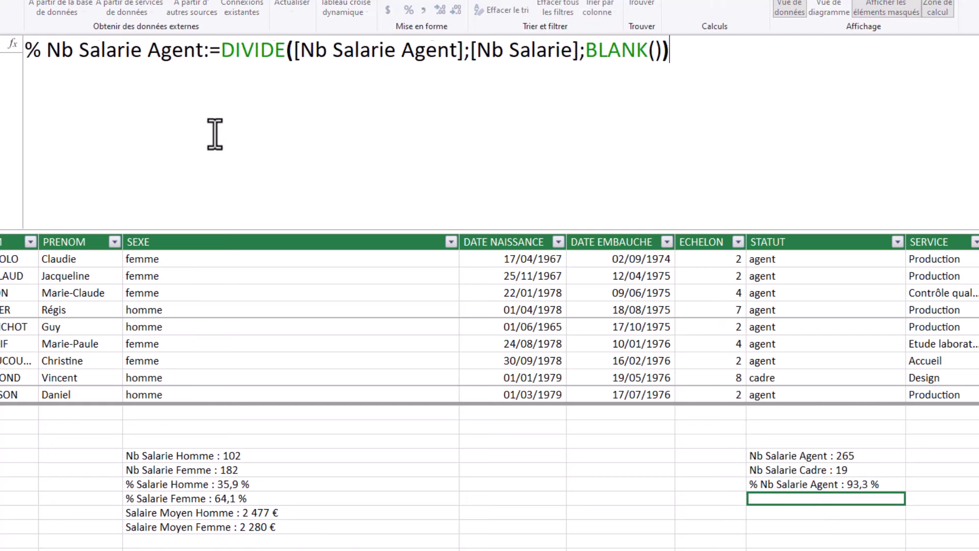
- Rename the copied measure to "% Nb Salarie Cadre", change its numerator to [Nb Salarie Cadre] and validate it
{"action": "scroll", "coordinate": [214, 135], "scroll_direction": "up", "scroll_amount": 2}
{"action": "left_click_drag", "start_coordinate": [224, 52], "coordinate": [161, 52]}
{"action": "type", "text": "Cadre"}
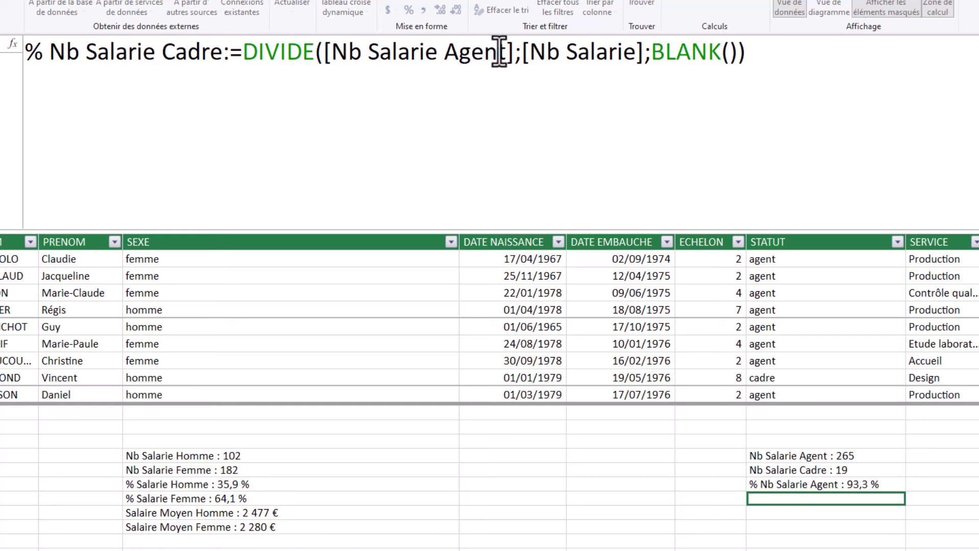
{"action": "left_click_drag", "start_coordinate": [504, 52], "coordinate": [446, 54]}
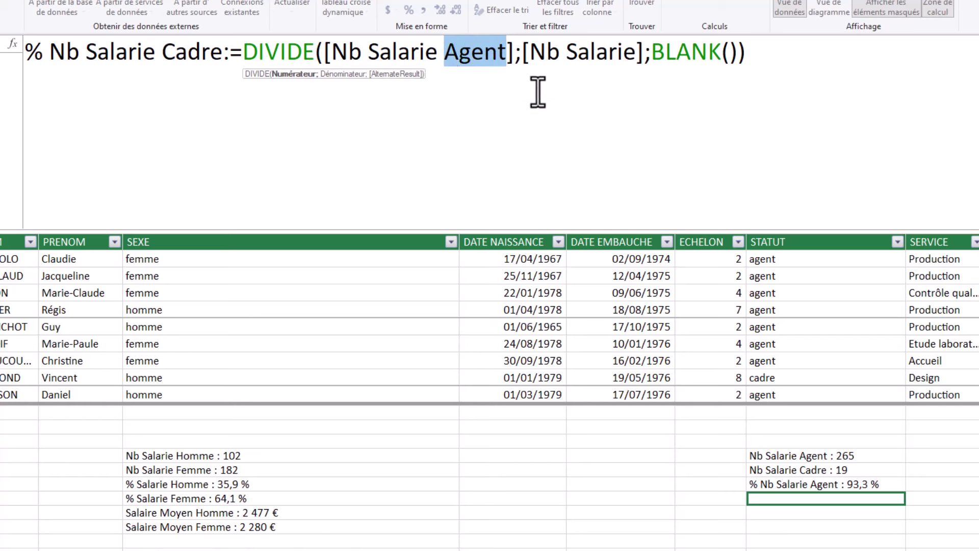
{"action": "type", "text": "Cadre"}
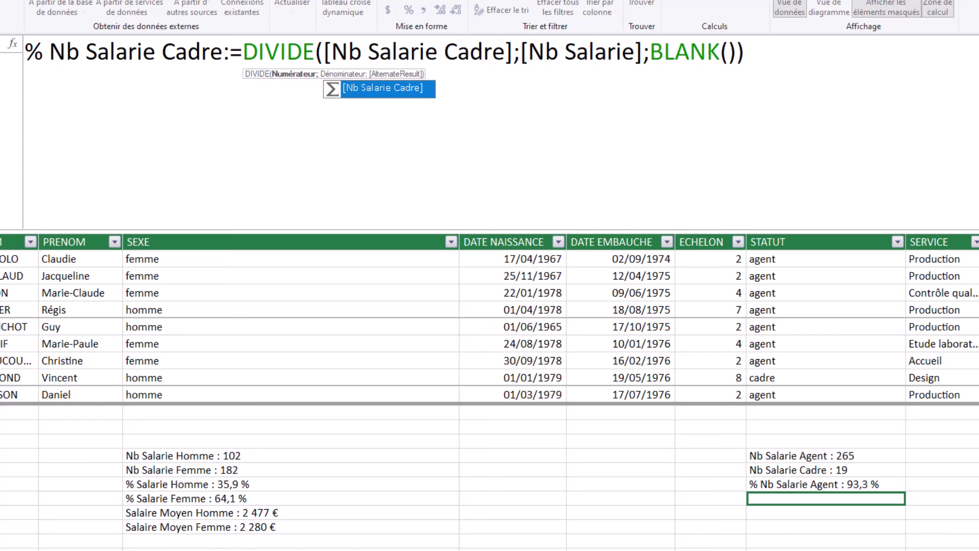
{"action": "left_click", "coordinate": [785, 60]}
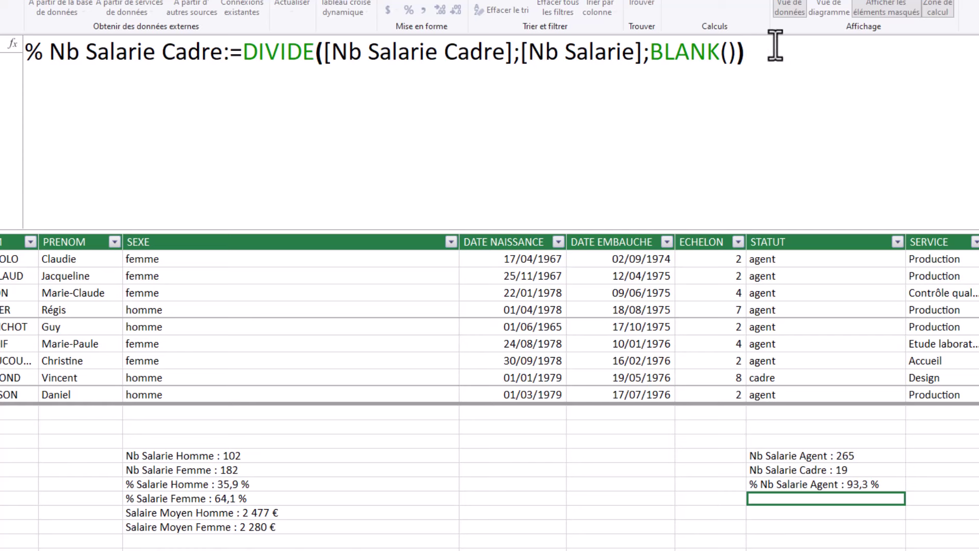
{"action": "scroll", "coordinate": [742, 76], "scroll_direction": "down", "scroll_amount": 5, "text": "ctrl"}
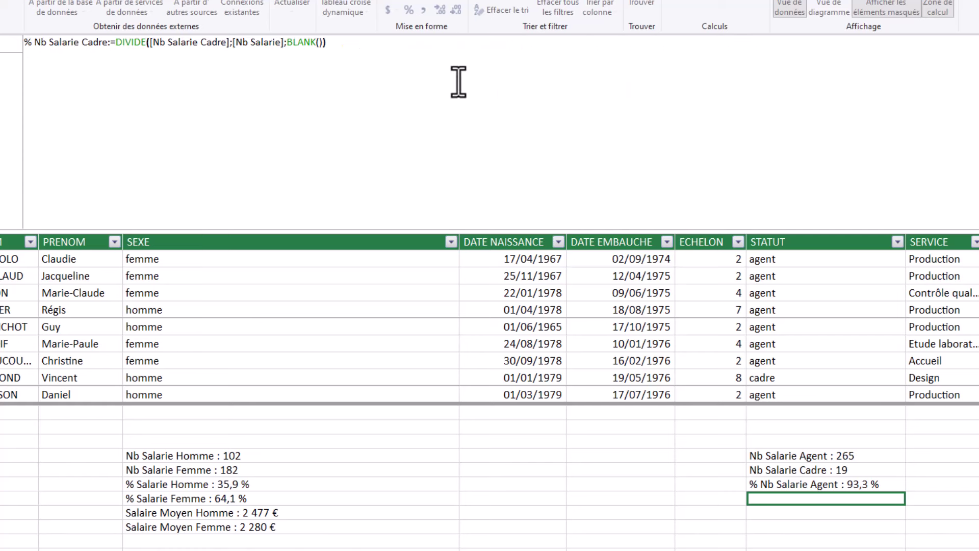
{"action": "key", "text": "Return"}
- Format the % Nb Salarie Cadre measure as a percentage with one decimal
{"action": "left_click", "coordinate": [408, 10]}
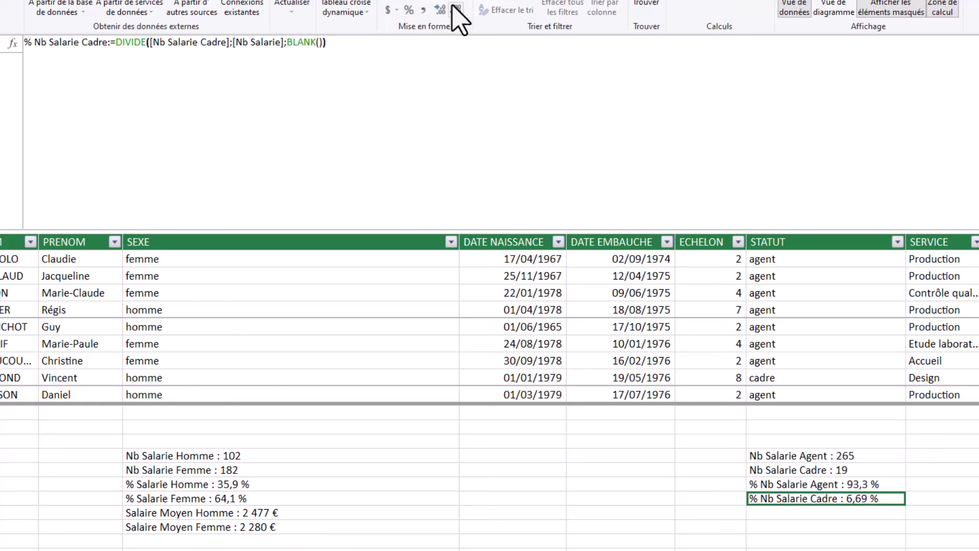
{"action": "left_click", "coordinate": [454, 9]}
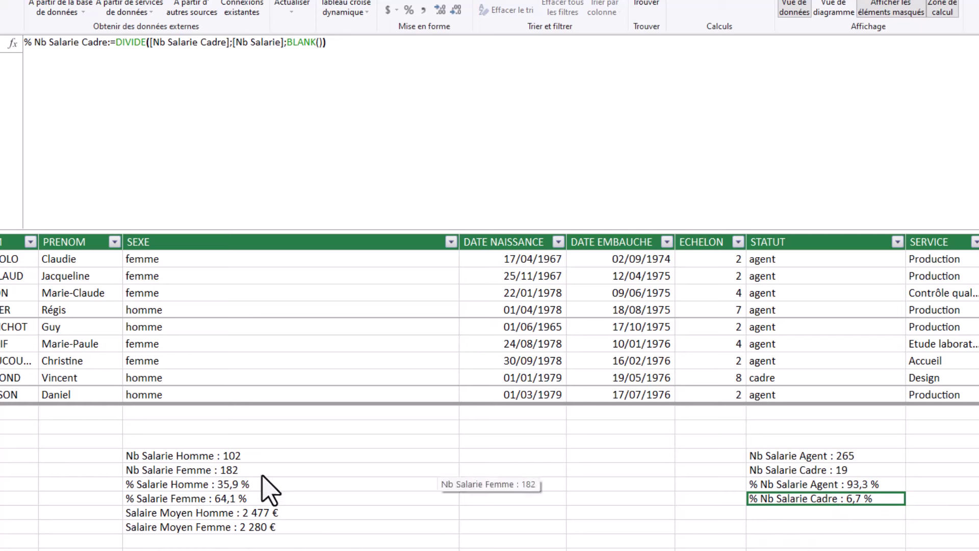
{"action": "left_click", "coordinate": [763, 524]}
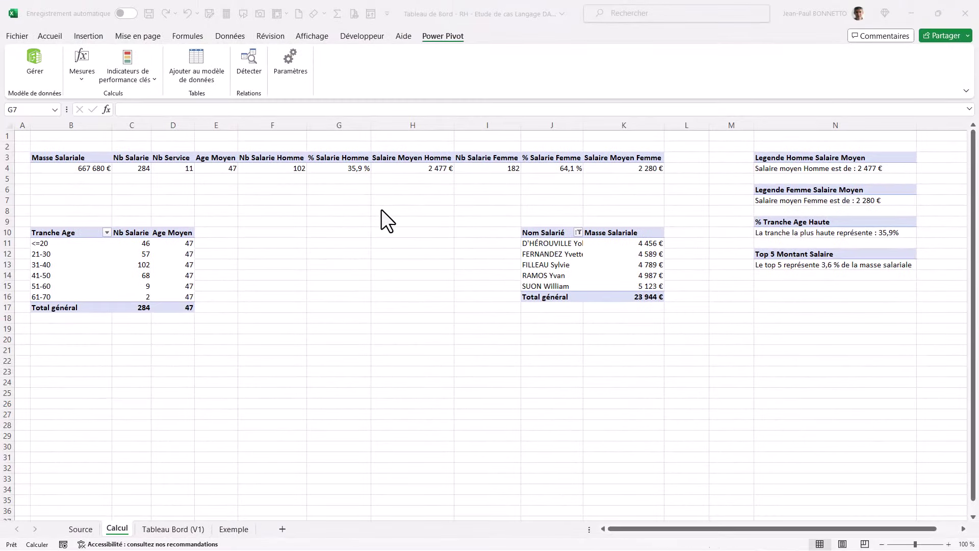
- In the Excel workbook's Calcul sheet, add Nb Salarie Agent and Nb Salarie Cadre from BaseRH to the values of the row 3 PivotTable
{"action": "left_click", "coordinate": [558, 169]}
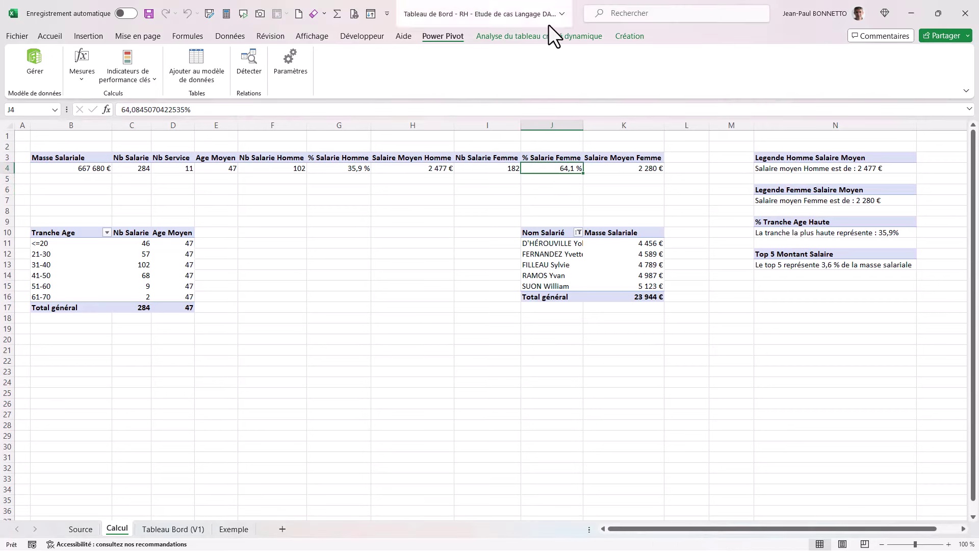
{"action": "left_click", "coordinate": [538, 35]}
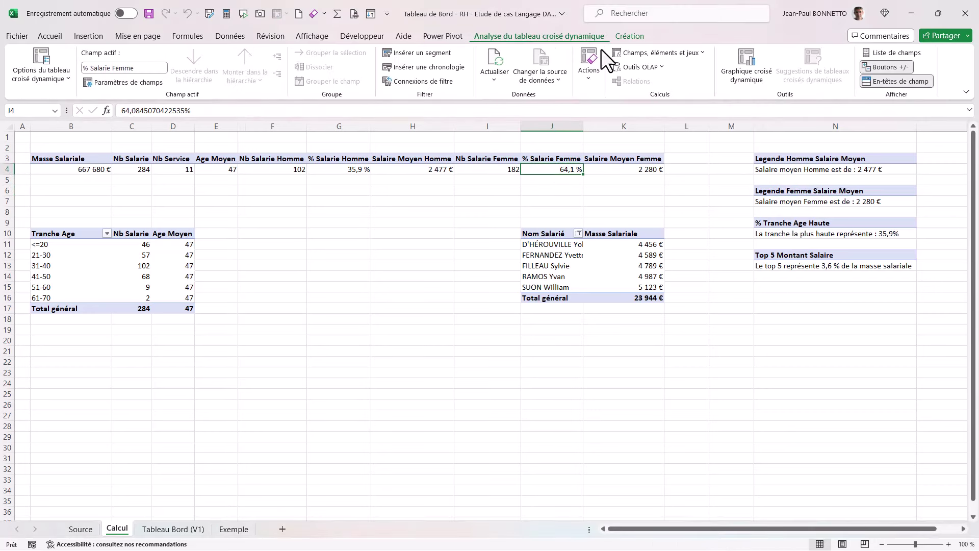
{"action": "left_click", "coordinate": [897, 52]}
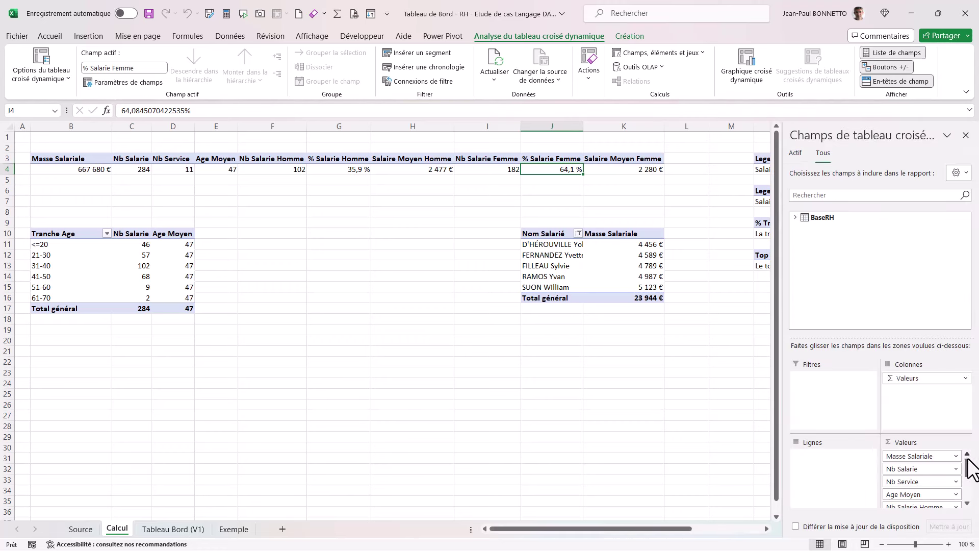
{"action": "left_click", "coordinate": [822, 217]}
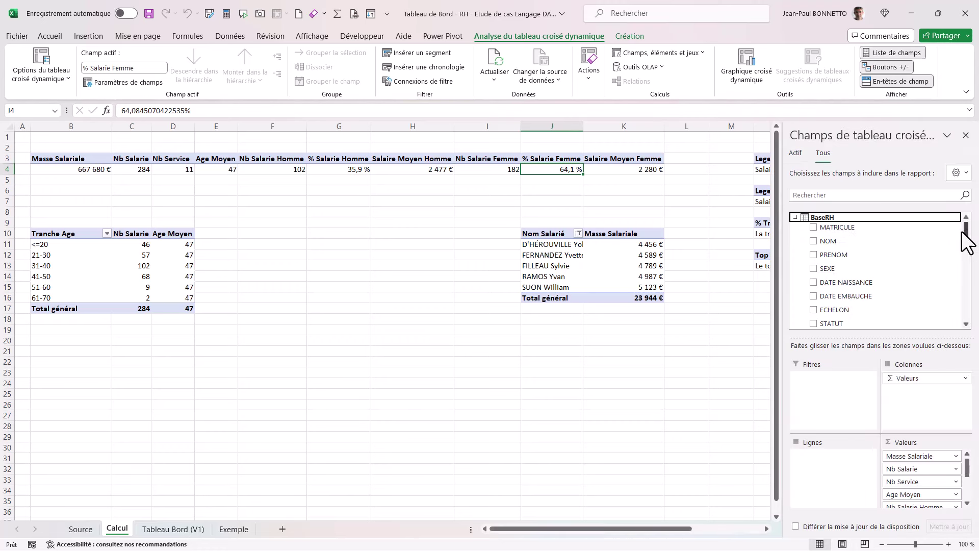
{"action": "left_click_drag", "start_coordinate": [964, 240], "coordinate": [977, 401]}
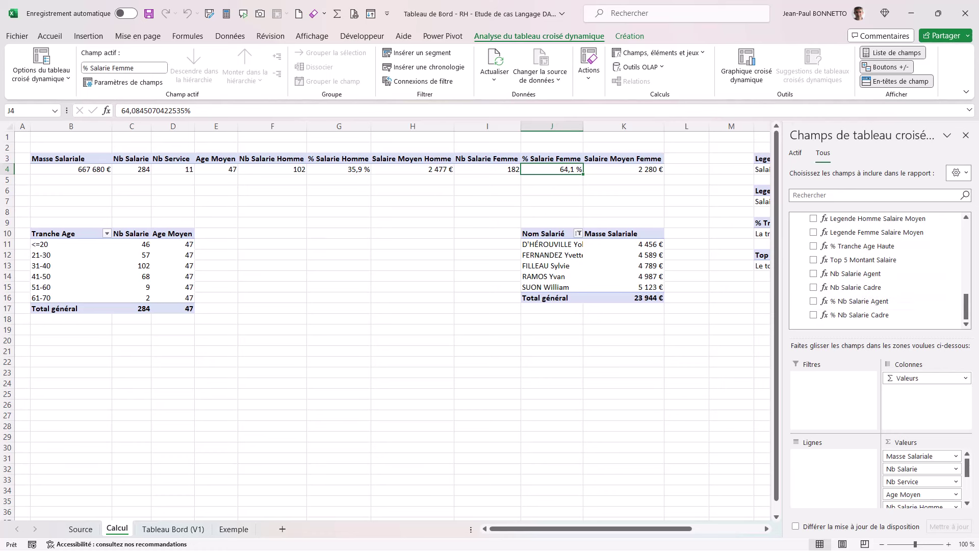
{"action": "left_click", "coordinate": [966, 503]}
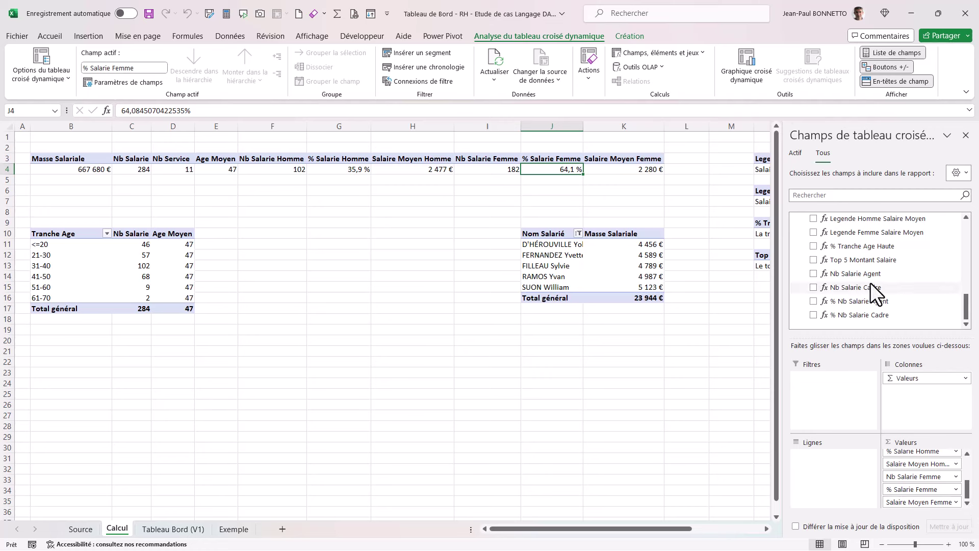
{"action": "left_click_drag", "start_coordinate": [864, 275], "coordinate": [914, 508]}
{"action": "left_click_drag", "start_coordinate": [858, 287], "coordinate": [915, 509]}
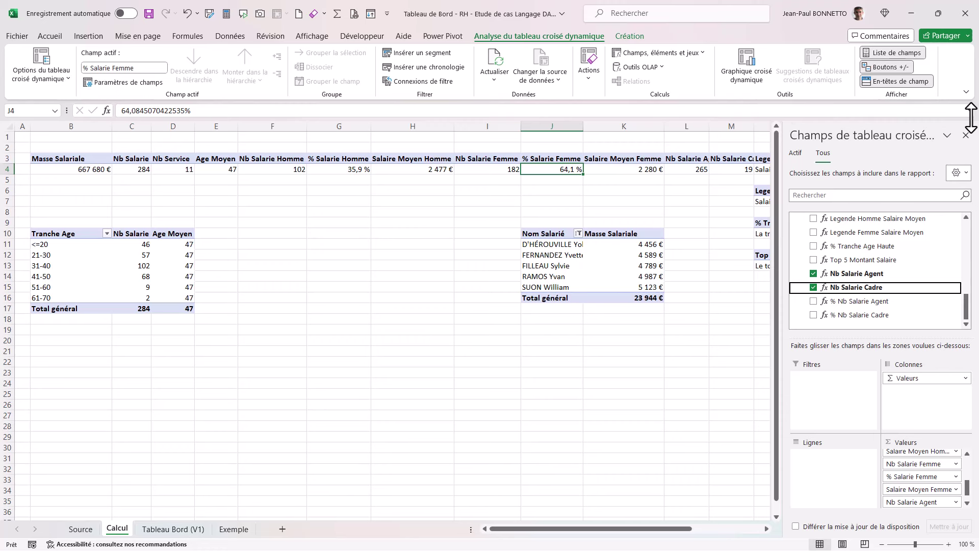
{"action": "left_click", "coordinate": [967, 135]}
{"action": "left_click", "coordinate": [413, 212]}
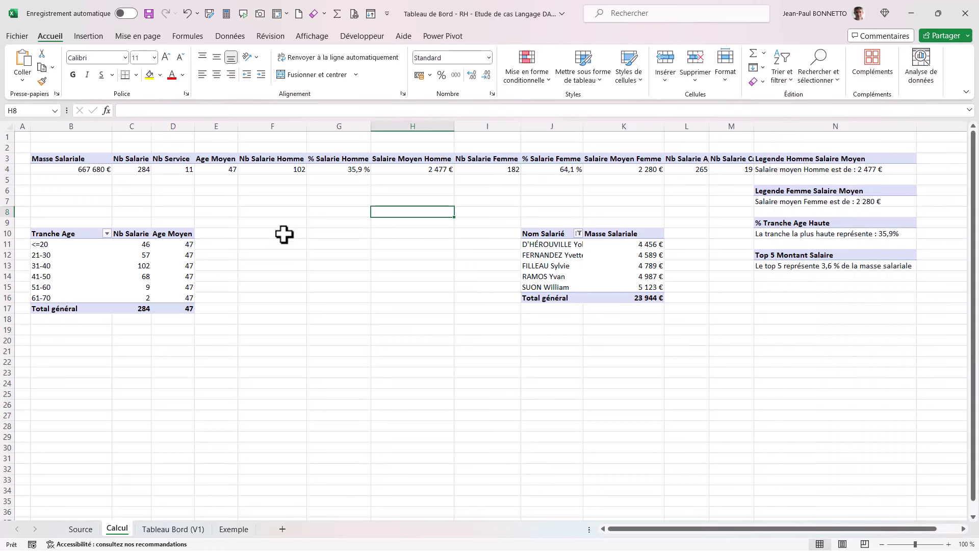
{"action": "left_click", "coordinate": [284, 234]}
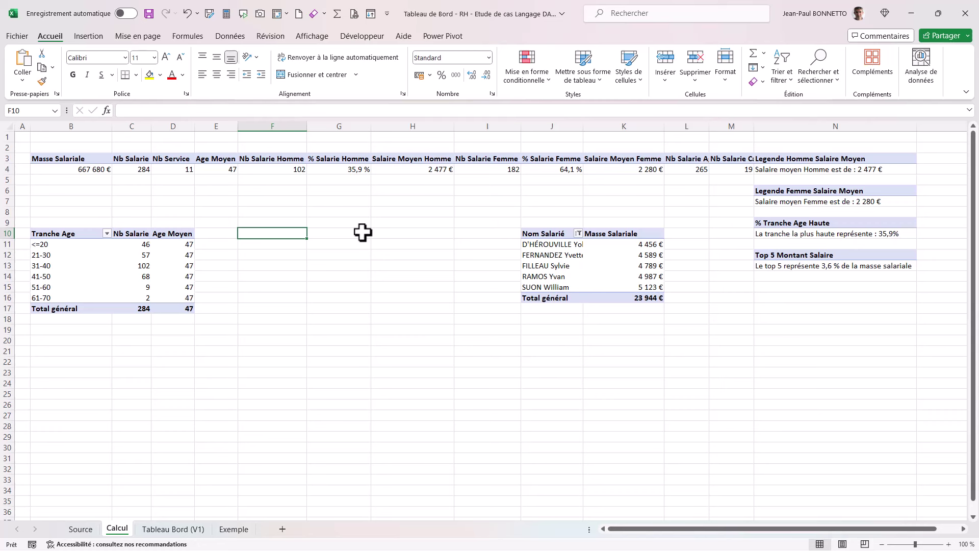
{"action": "type", "text": "Stau"}
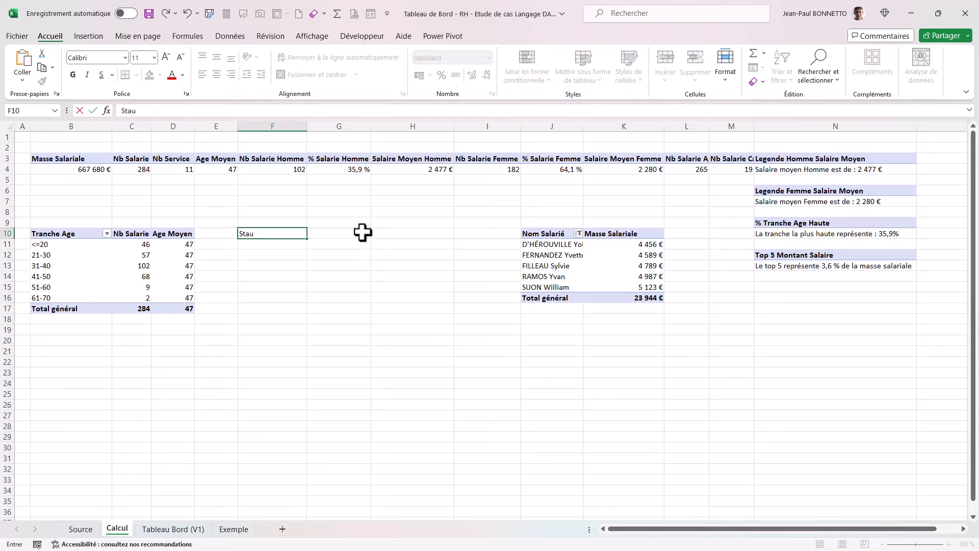
{"action": "key", "text": "BackSpace"}
- Enter the headers "Statut" in G10 and "Nb Salarié" in H10 of the Calcul sheet
{"action": "left_click", "coordinate": [362, 232]}
{"action": "type", "text": "Stau"}
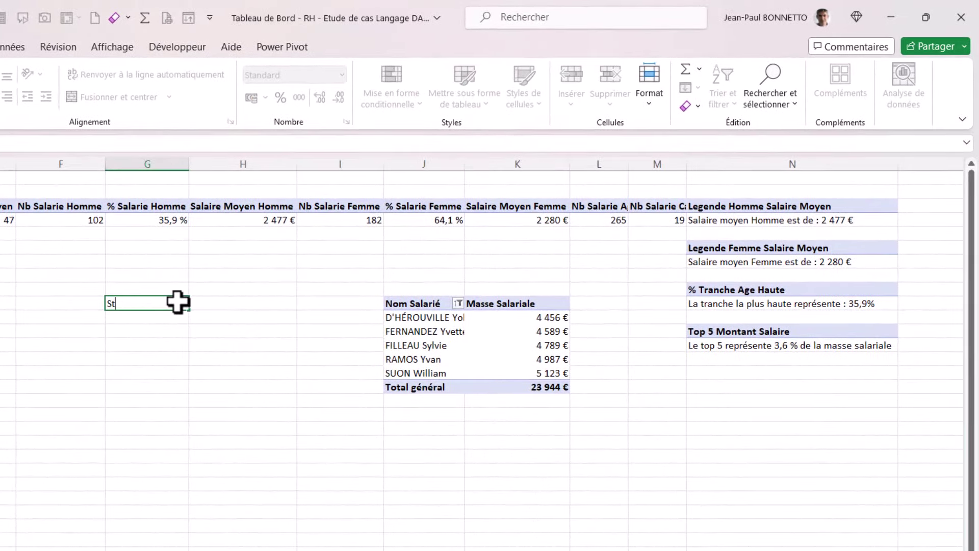
{"action": "key", "text": "Tab"}
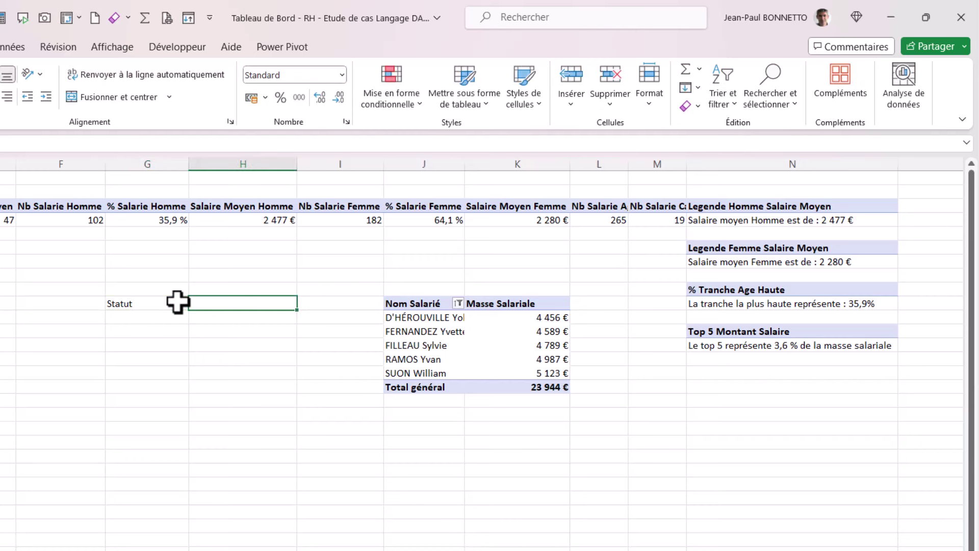
{"action": "type", "text": "Nb Salarié"}
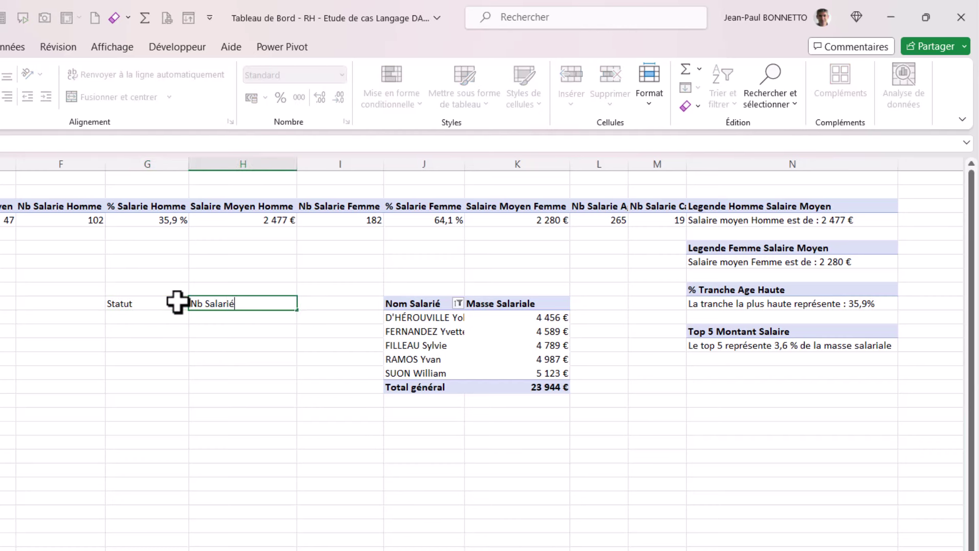
{"action": "key", "text": "Return"}
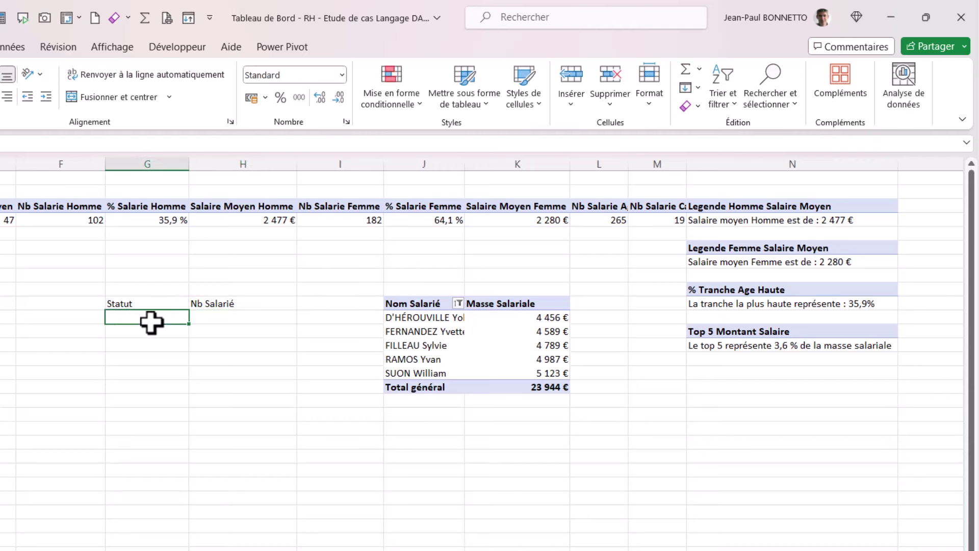
- Enter the row labels "Agent" in G11 and "Cadre" in G12 under the Statut header
{"action": "type", "text": "Agent"}
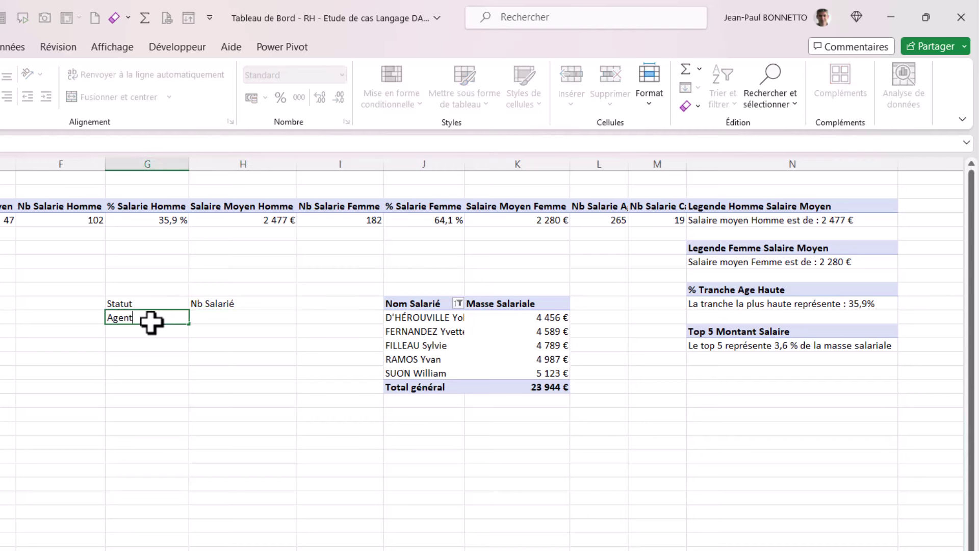
{"action": "key", "text": "Return"}
{"action": "type", "text": "Cad"}
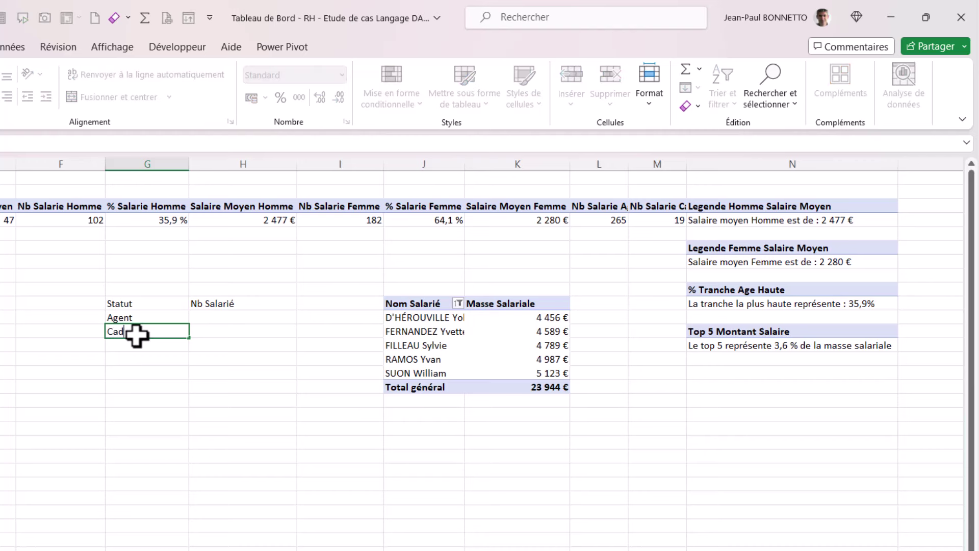
{"action": "type", "text": "re"}
- Link H11 and H12 to the PivotTable's Nb Salarie Agent and Nb Salarie Cadre values, and right-align the Nb Salarié header
{"action": "left_click", "coordinate": [225, 316]}
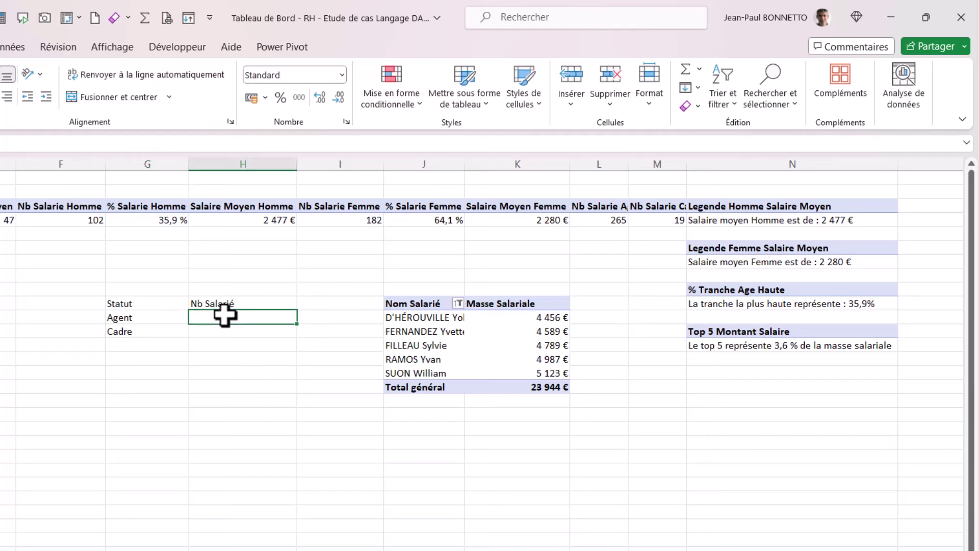
{"action": "type", "text": "="}
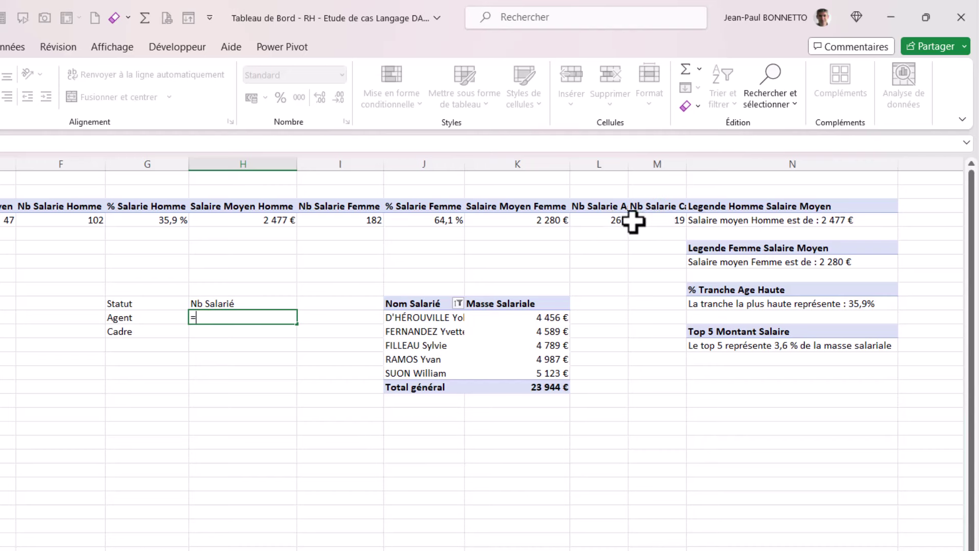
{"action": "left_click", "coordinate": [615, 221]}
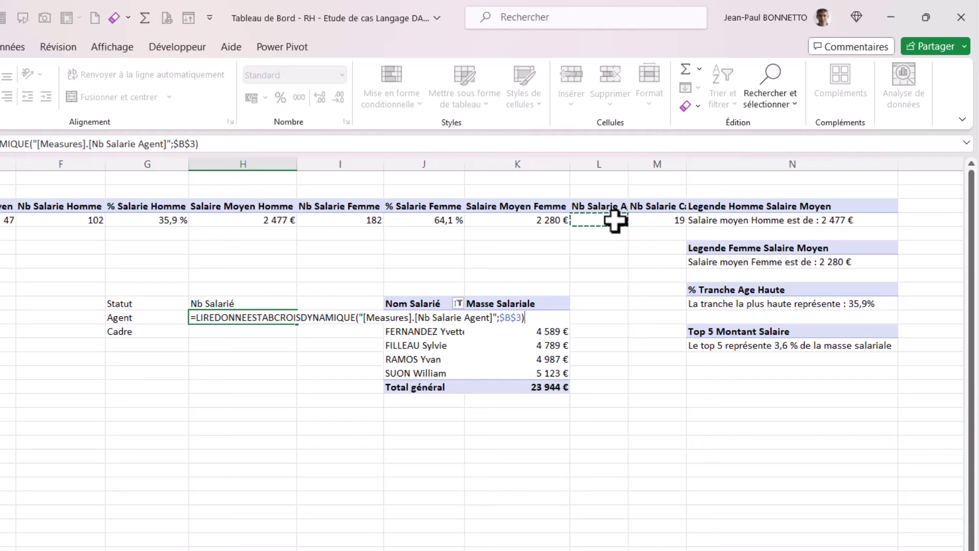
{"action": "key", "text": "Return"}
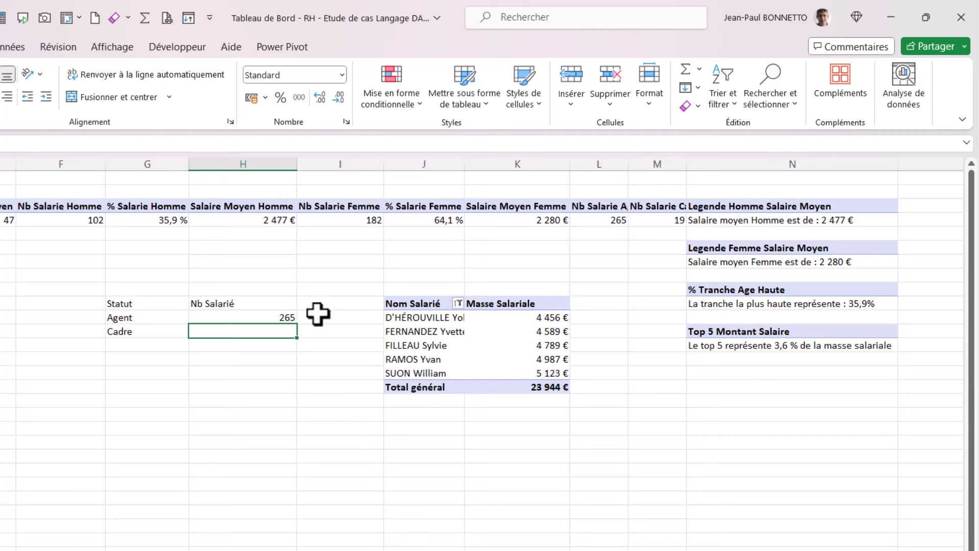
{"action": "type", "text": "="}
{"action": "left_click", "coordinate": [667, 220]}
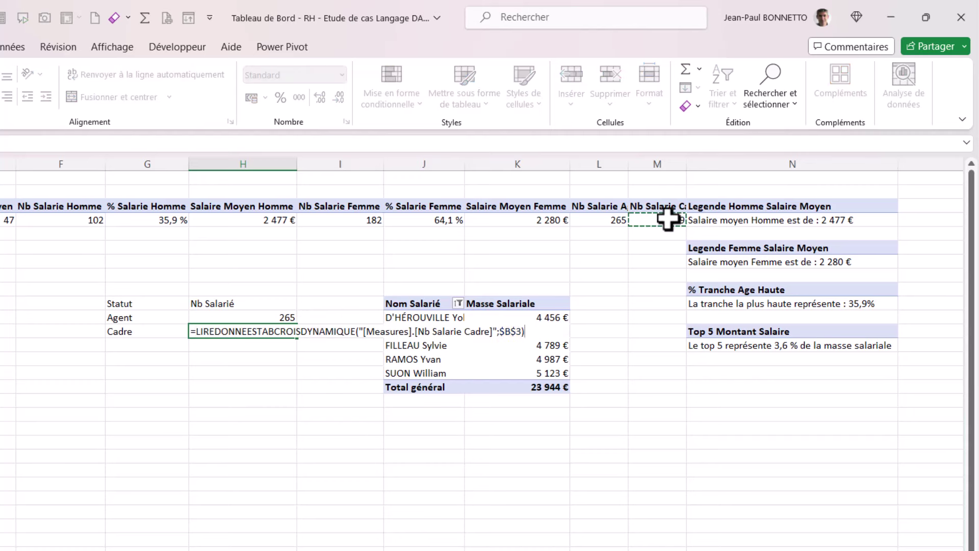
{"action": "key", "text": "Return"}
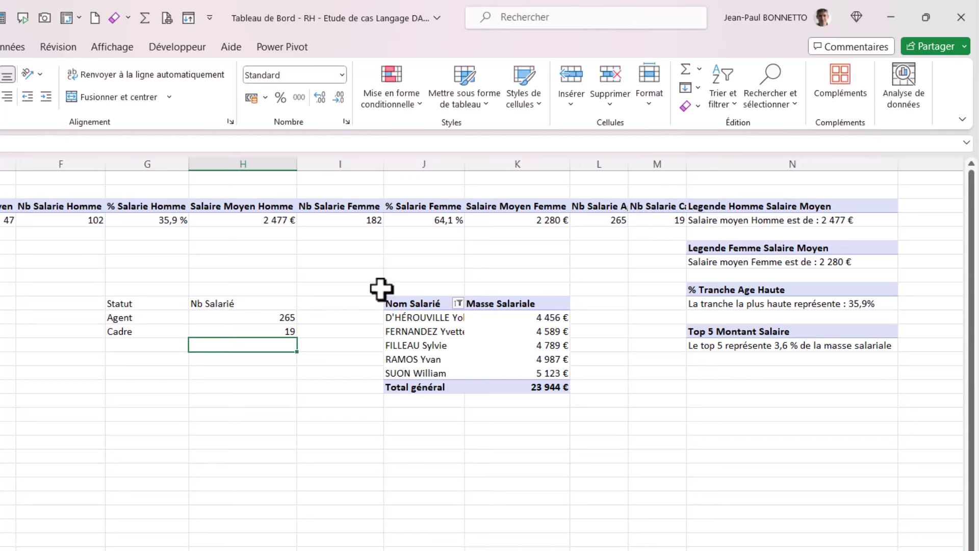
{"action": "left_click", "coordinate": [216, 304]}
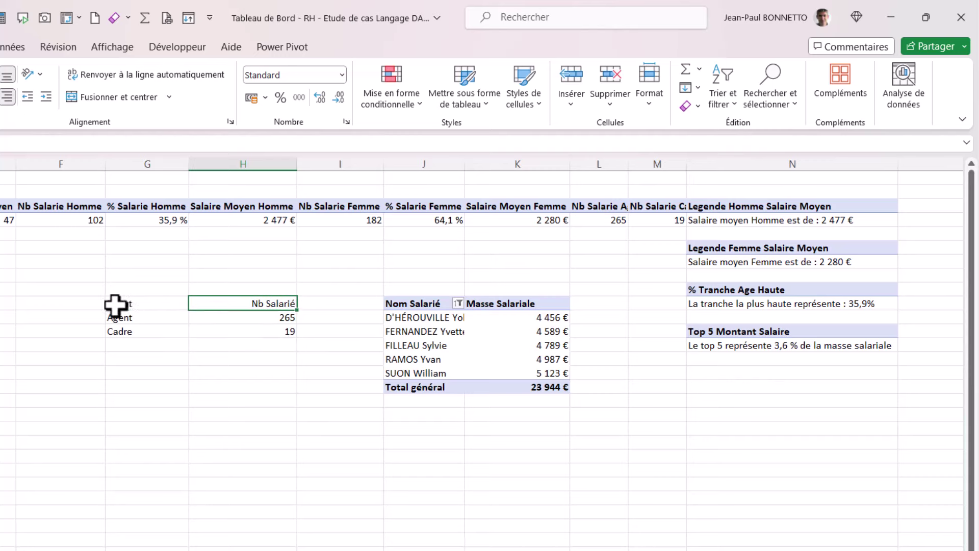
- Insert a doughnut chart from the Statut table in G10:H12 and move it below the table
{"action": "left_click_drag", "start_coordinate": [116, 306], "coordinate": [253, 332]}
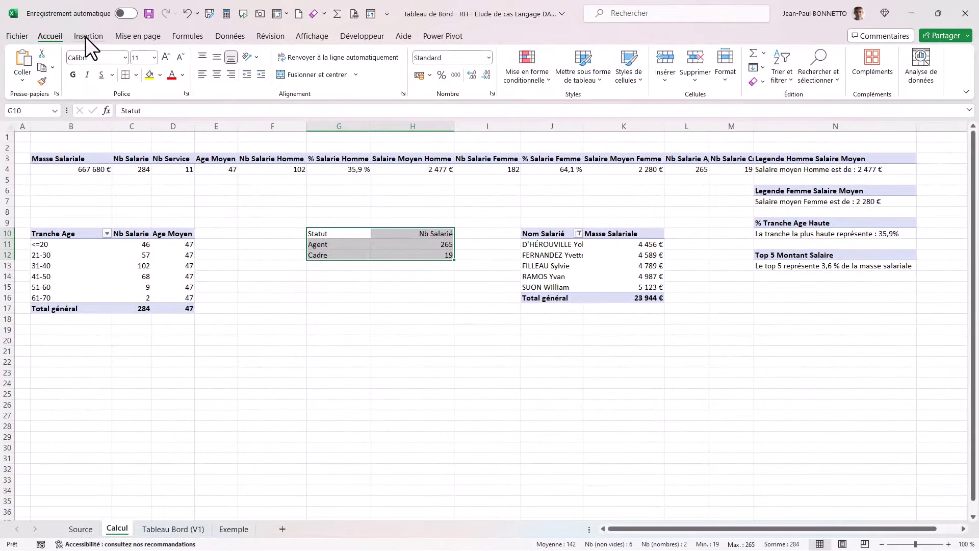
{"action": "left_click", "coordinate": [84, 35]}
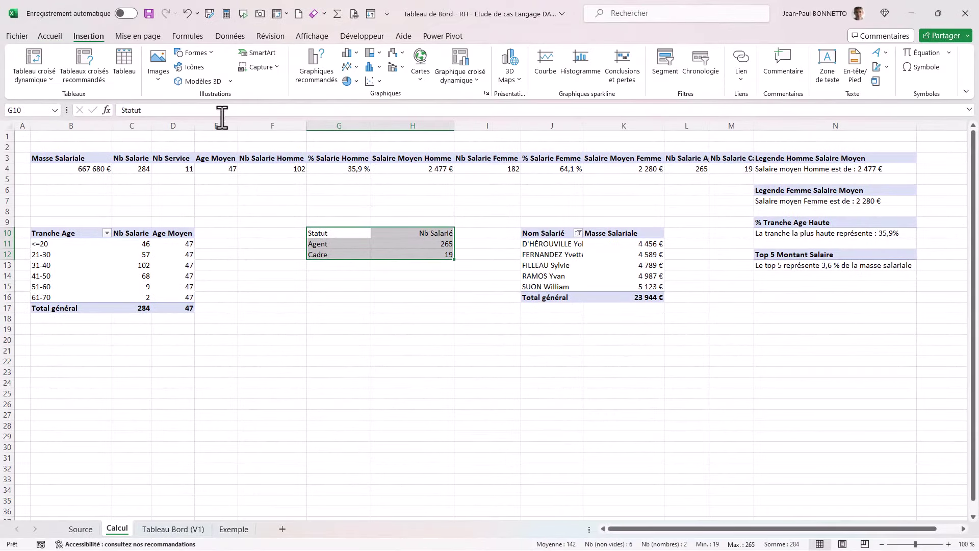
{"action": "left_click", "coordinate": [355, 81]}
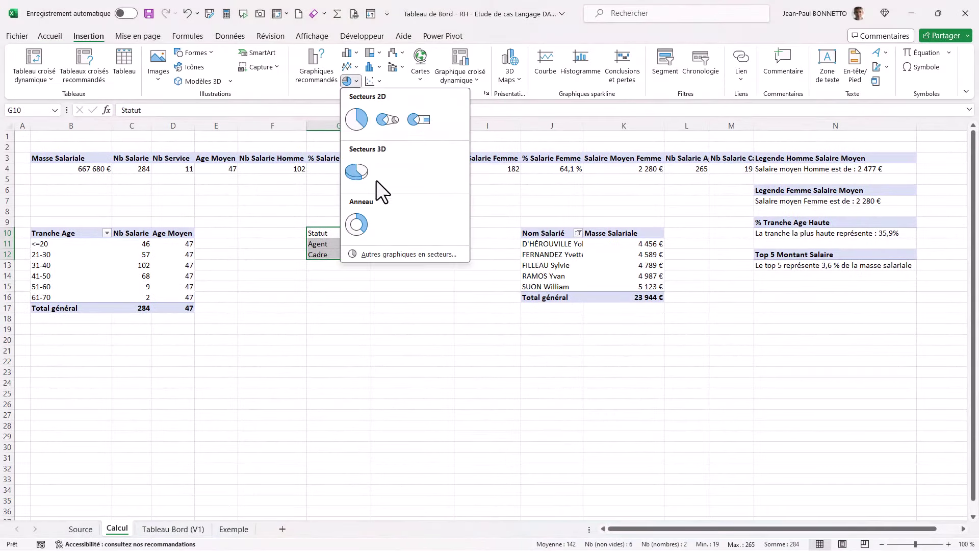
{"action": "left_click", "coordinate": [358, 223]}
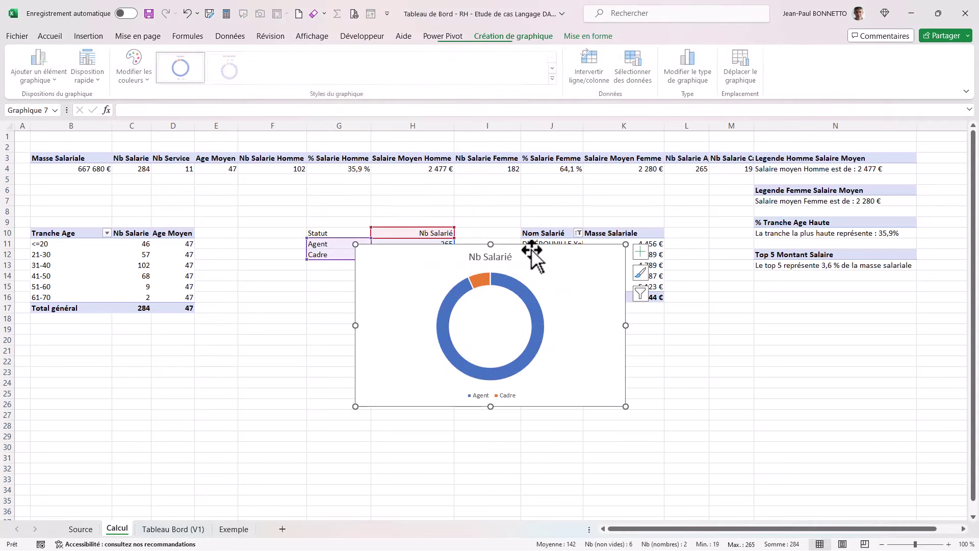
{"action": "left_click_drag", "start_coordinate": [532, 256], "coordinate": [382, 290]}
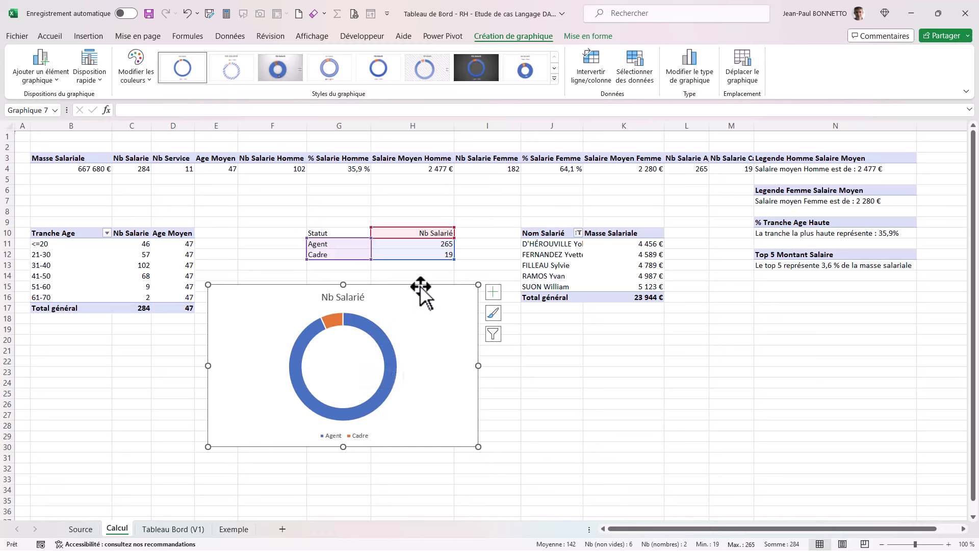
{"action": "left_click_drag", "start_coordinate": [420, 289], "coordinate": [412, 313]}
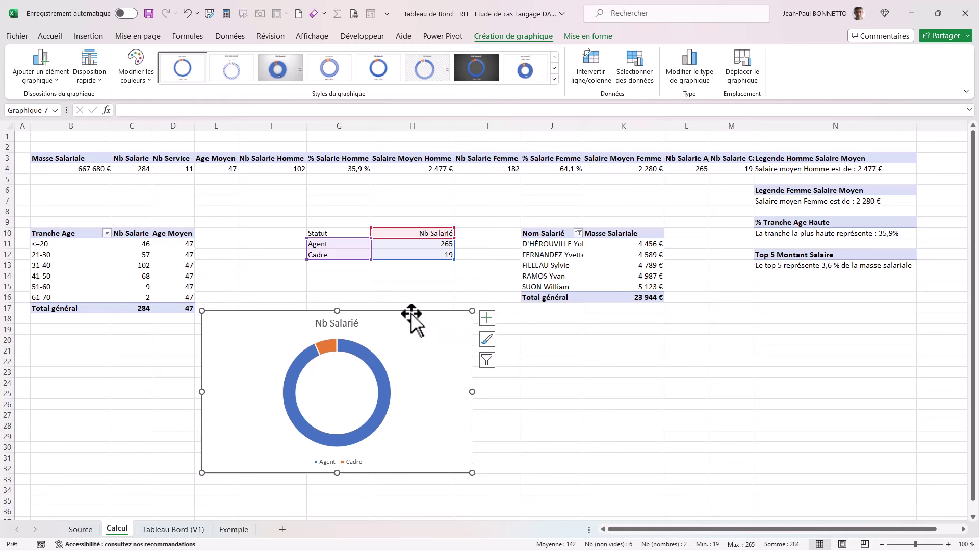
- Cut the doughnut chart and paste it into the Tableau Bord (V1) sheet, placing it beside the Tranche âge panel
{"action": "key", "text": "Delete"}
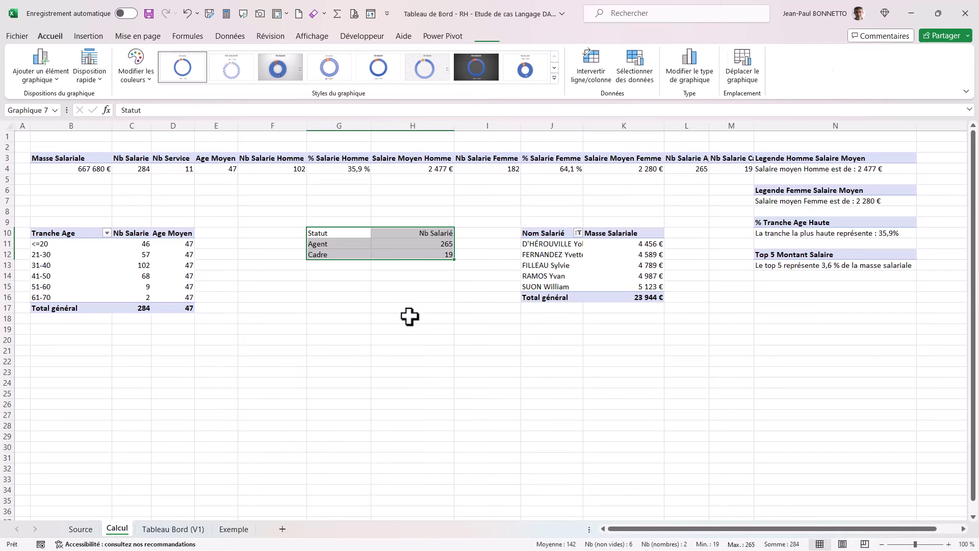
{"action": "left_click", "coordinate": [194, 529]}
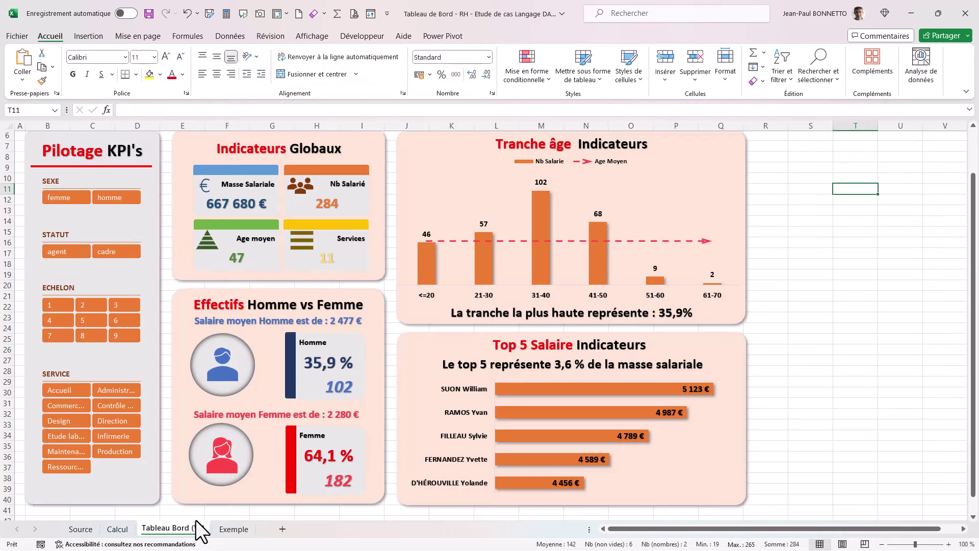
{"action": "left_click", "coordinate": [829, 168]}
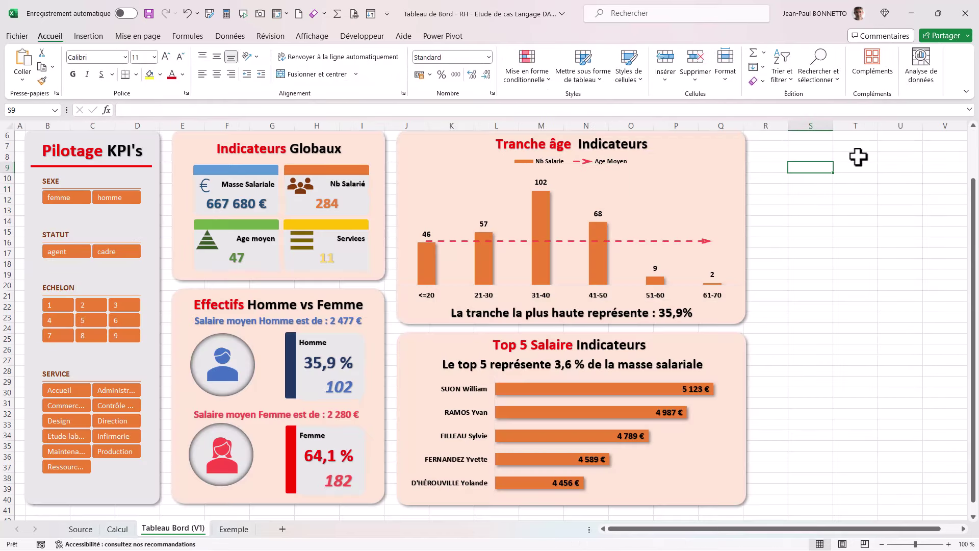
{"action": "key", "text": "ctrl+v"}
{"action": "left_click_drag", "start_coordinate": [881, 328], "coordinate": [852, 301]}
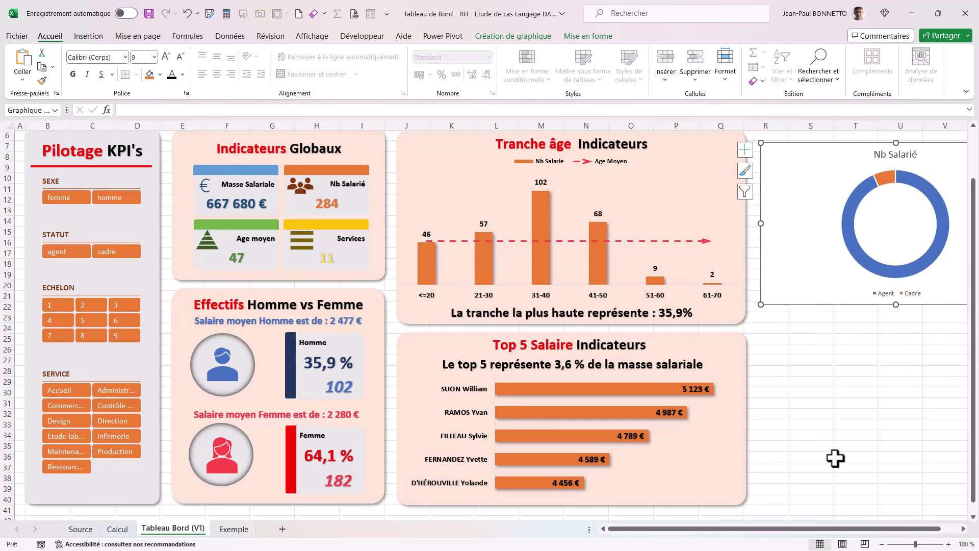
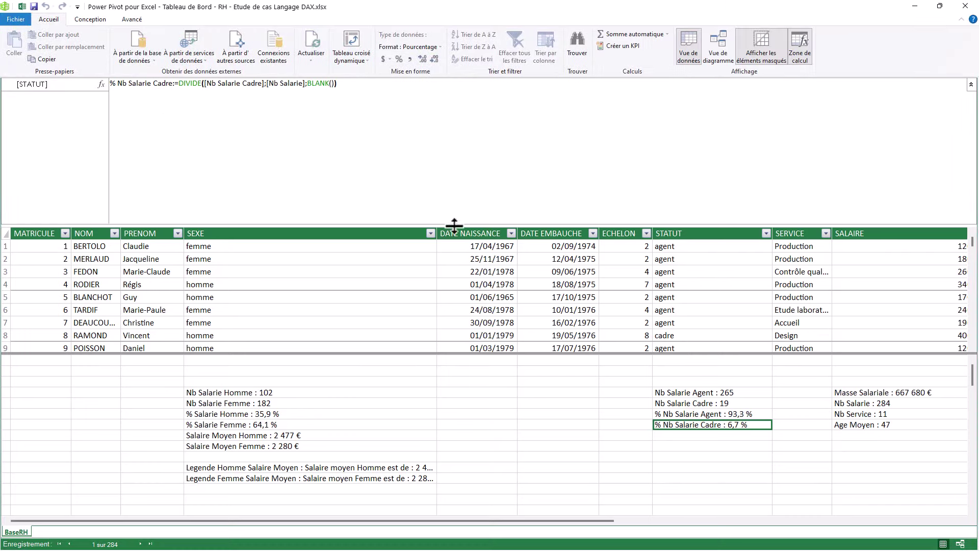
- In Power Pivot, start a measure named "Top Service Agent" in the STATUT column, two cells below % Nb Salarie Cadre
{"action": "left_click_drag", "start_coordinate": [454, 225], "coordinate": [457, 211]}
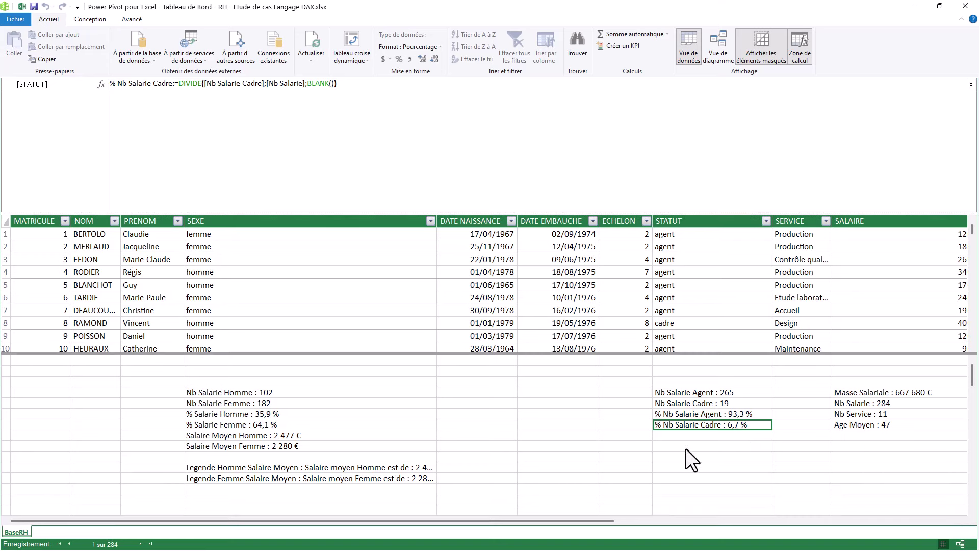
{"action": "left_click", "coordinate": [684, 448]}
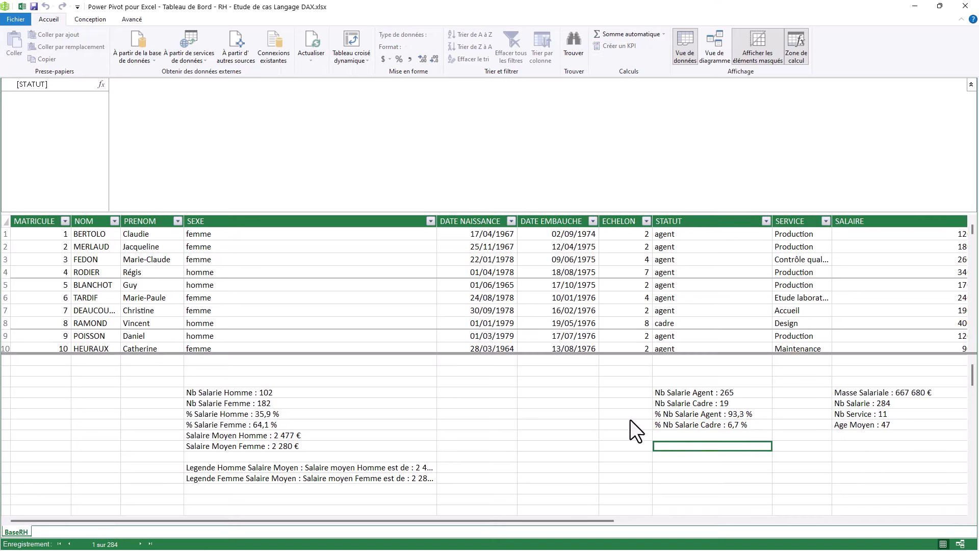
{"action": "left_click", "coordinate": [257, 148]}
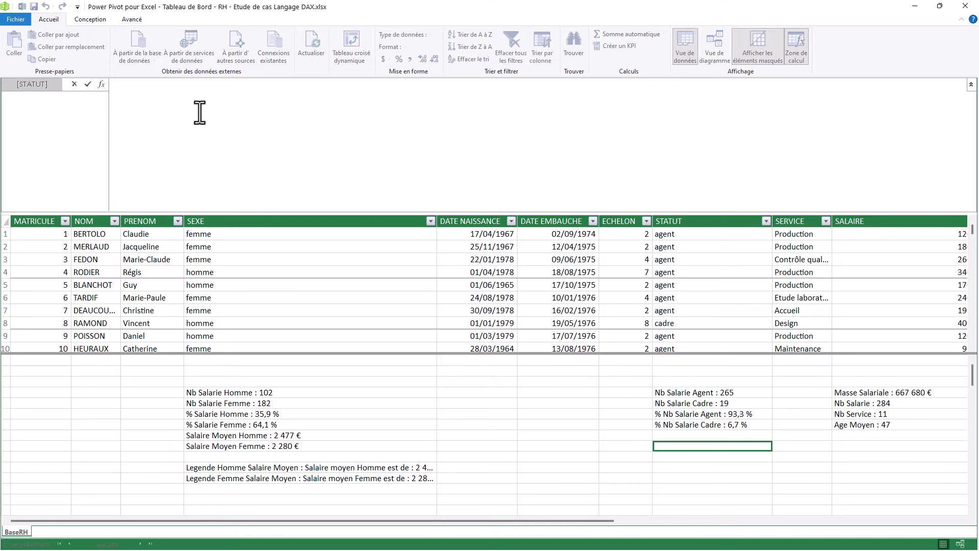
{"action": "type", "text": "Top"}
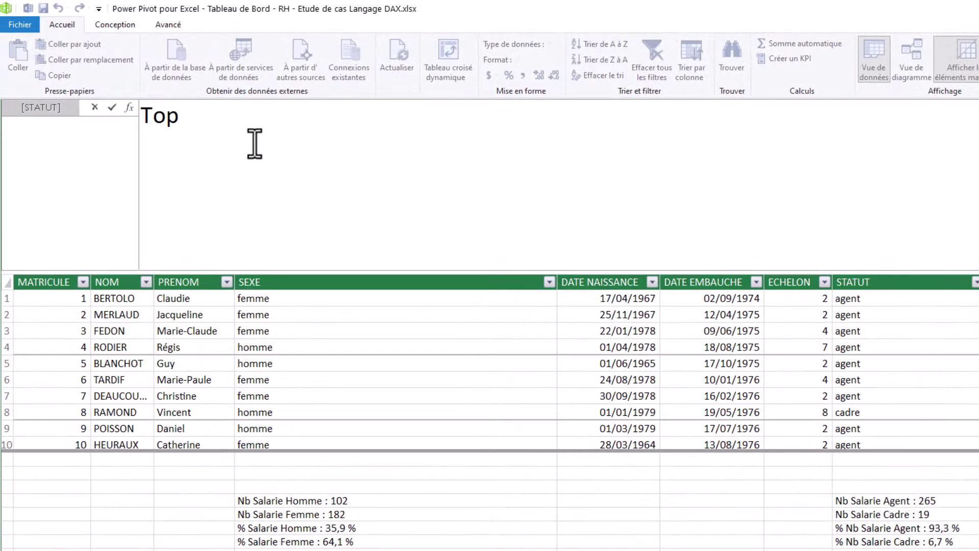
{"action": "type", "text": " Service"}
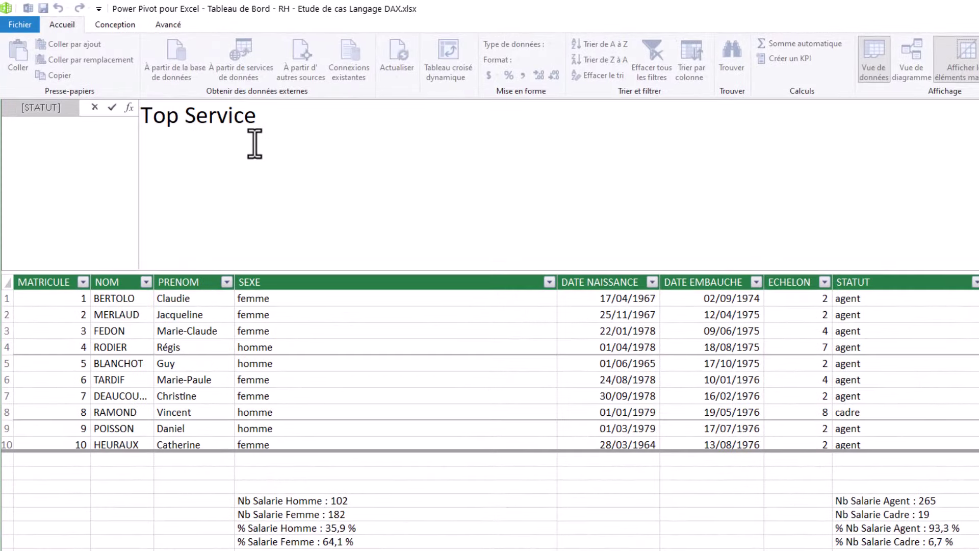
{"action": "type", "text": " A"}
{"action": "key", "text": "BackSpace"}
{"action": "type", "text": "Agent :="}
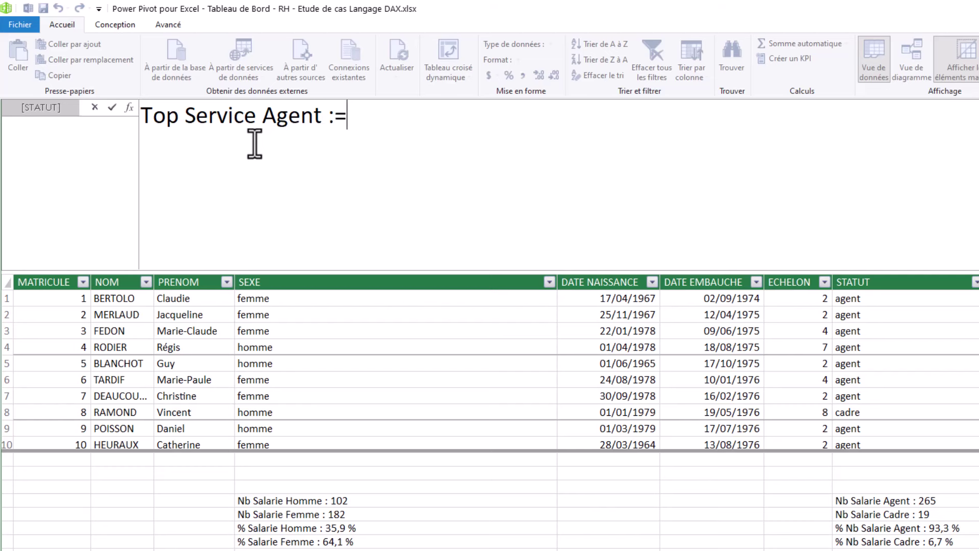
- Declare the variable _TopService on a new line of the measure and start a TOPN function with 1 as its N value
{"action": "key", "text": "shift+Return"}
{"action": "type", "text": "V"}
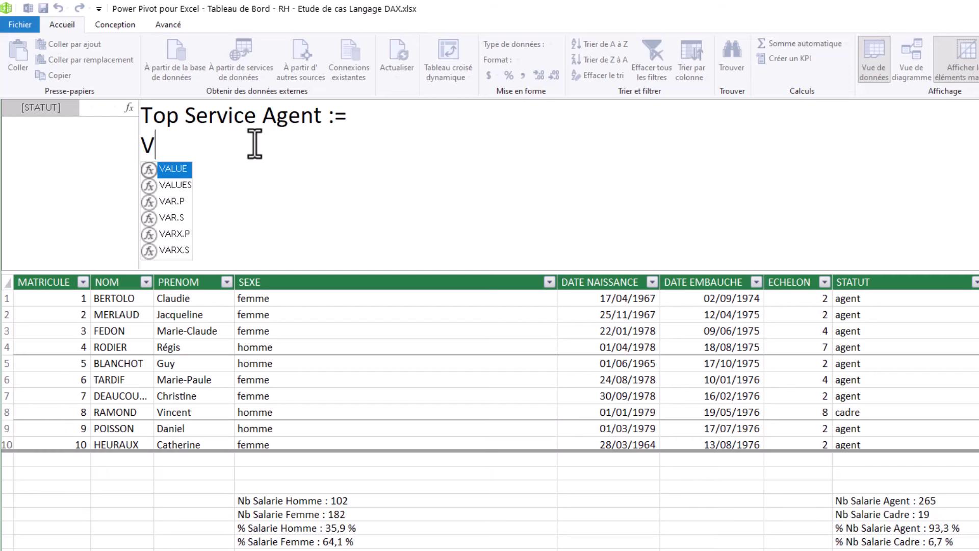
{"action": "type", "text": "AR _"}
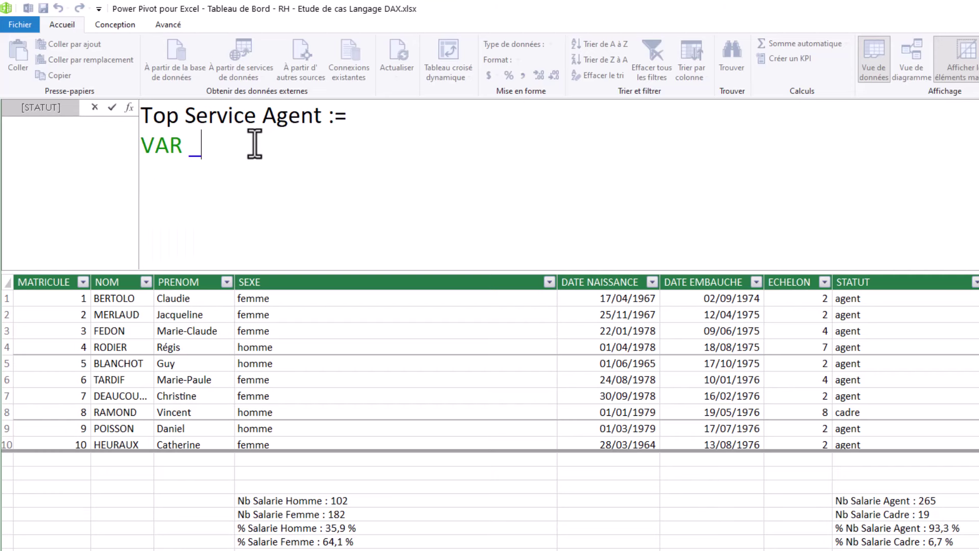
{"action": "type", "text": "TopService ="}
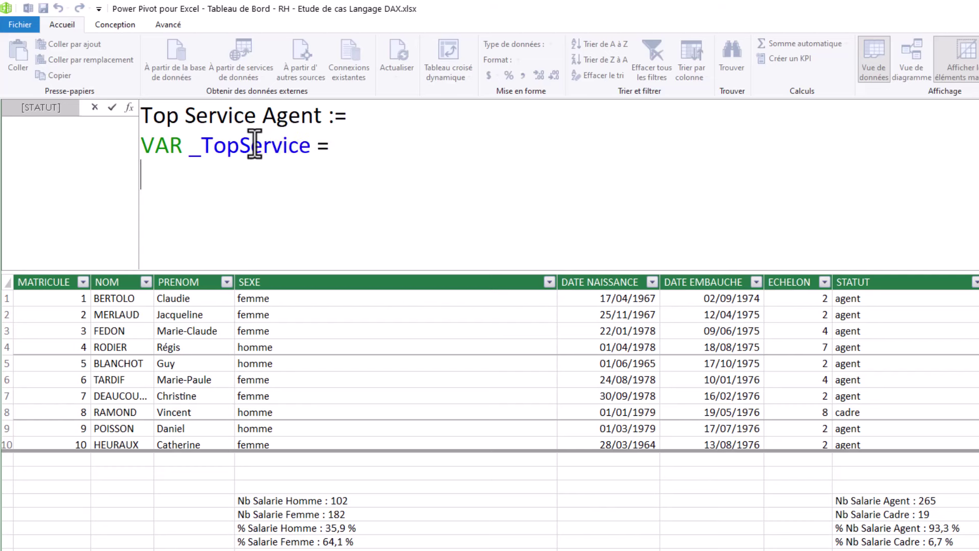
{"action": "key", "text": "Tab"}
{"action": "type", "text": "TOP"}
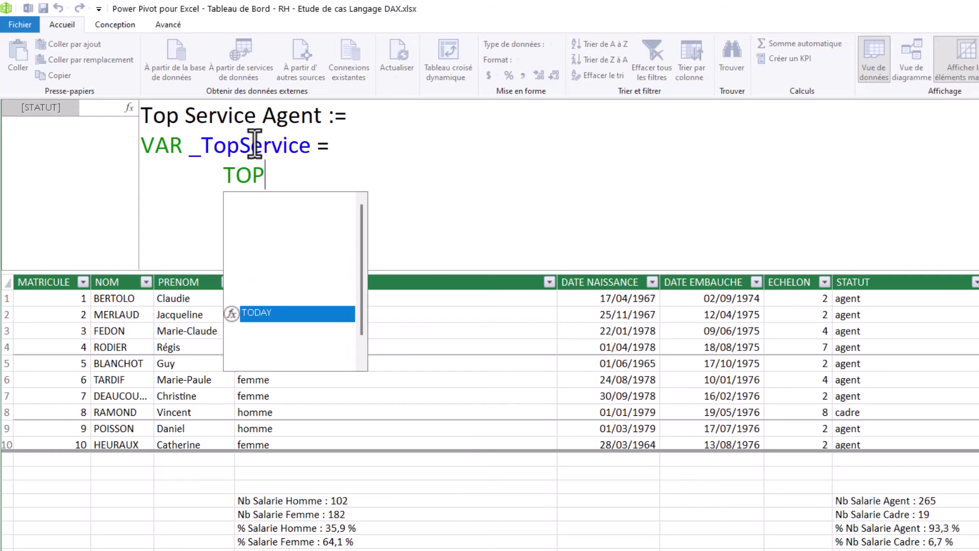
{"action": "type", "text": "N("}
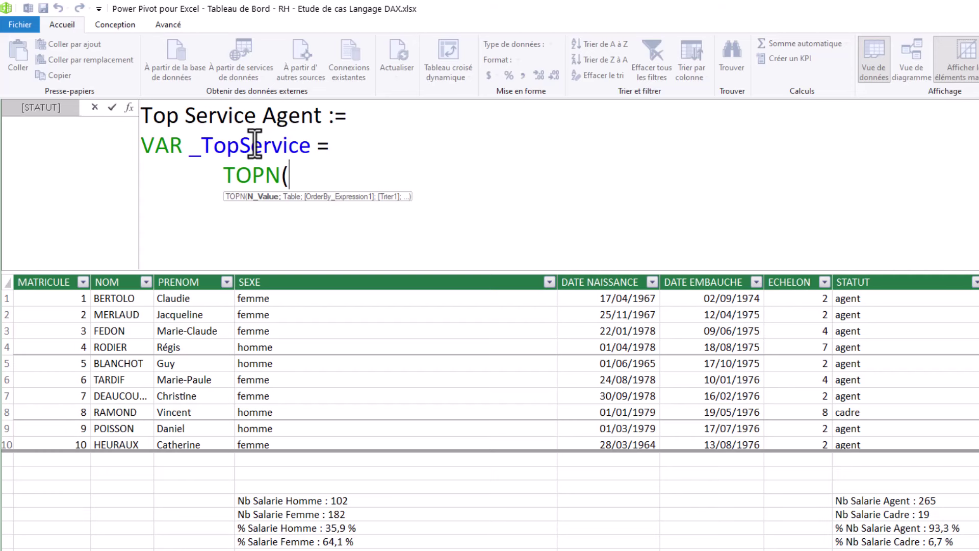
{"action": "type", "text": "1;"}
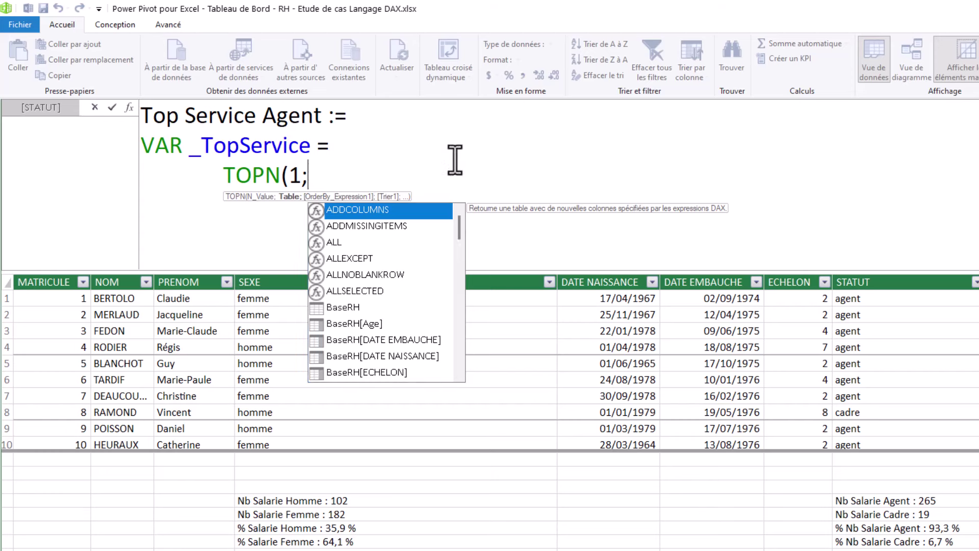
- Supply DISTINCT(BaseRH[SERVICE]) as the table argument of TOPN
{"action": "type", "text": "DIS"}
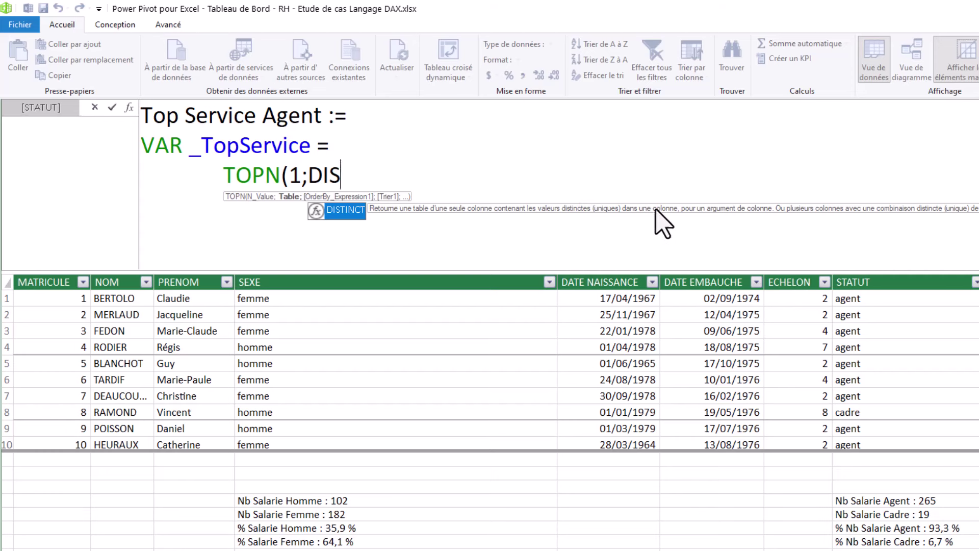
{"action": "left_click", "coordinate": [345, 214]}
{"action": "double_click", "coordinate": [347, 214]}
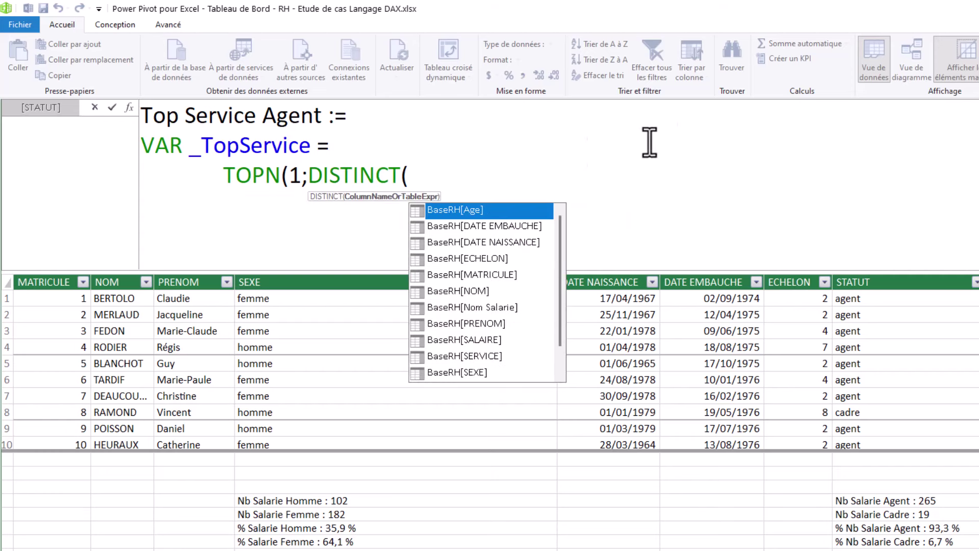
{"action": "type", "text": "ser"}
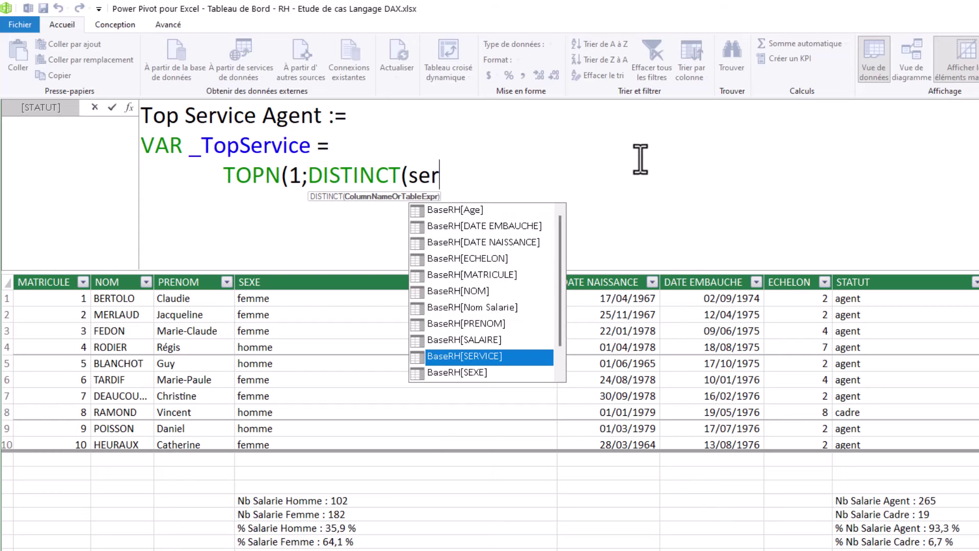
{"action": "key", "text": "Tab"}
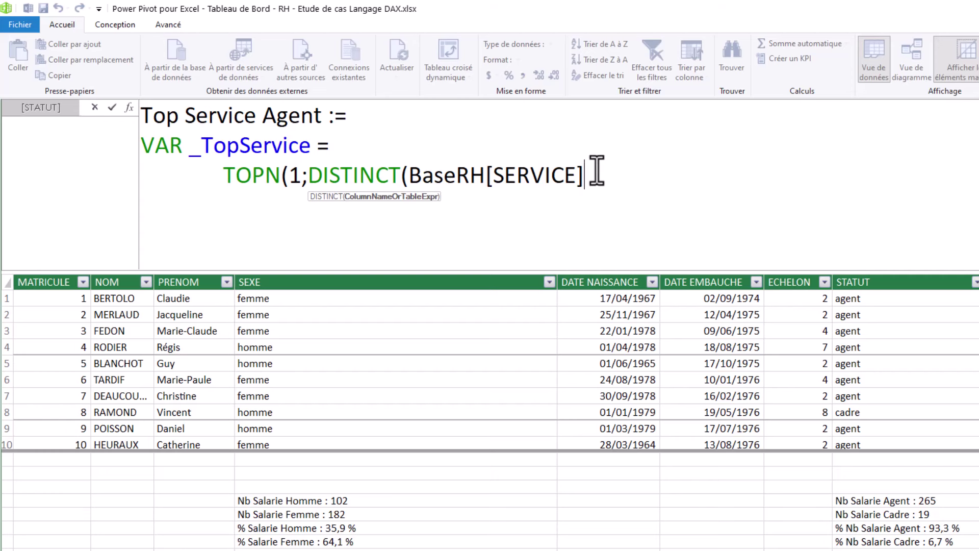
{"action": "type", "text": ")"}
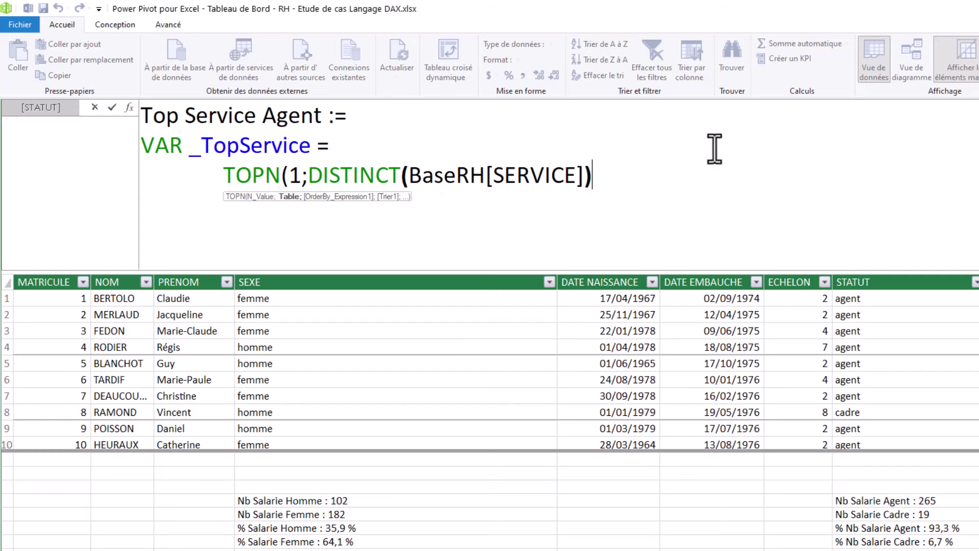
{"action": "type", "text": ";"}
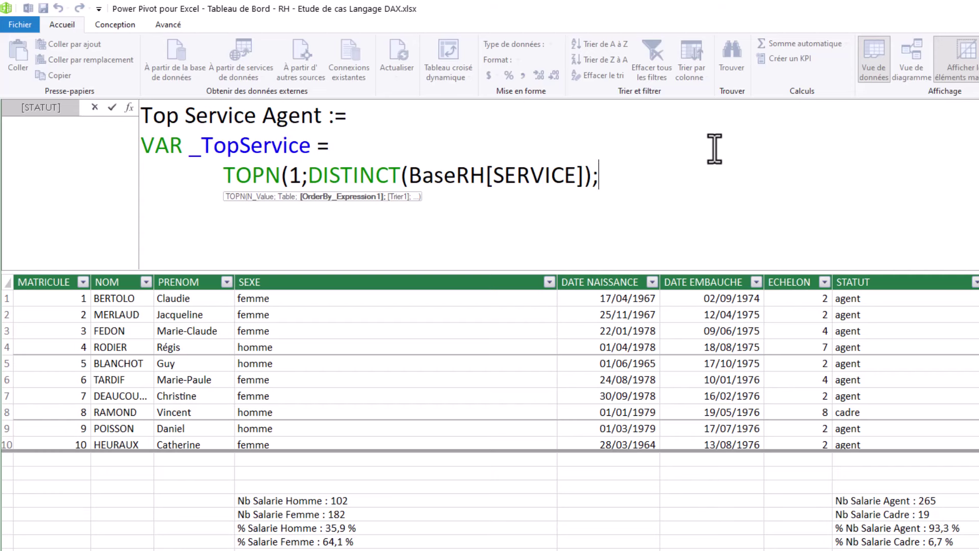
- Add [Nb Salarie Agent] on its own line as the first TOPN sort expression, in DESC order
{"action": "type", "text": "nb"}
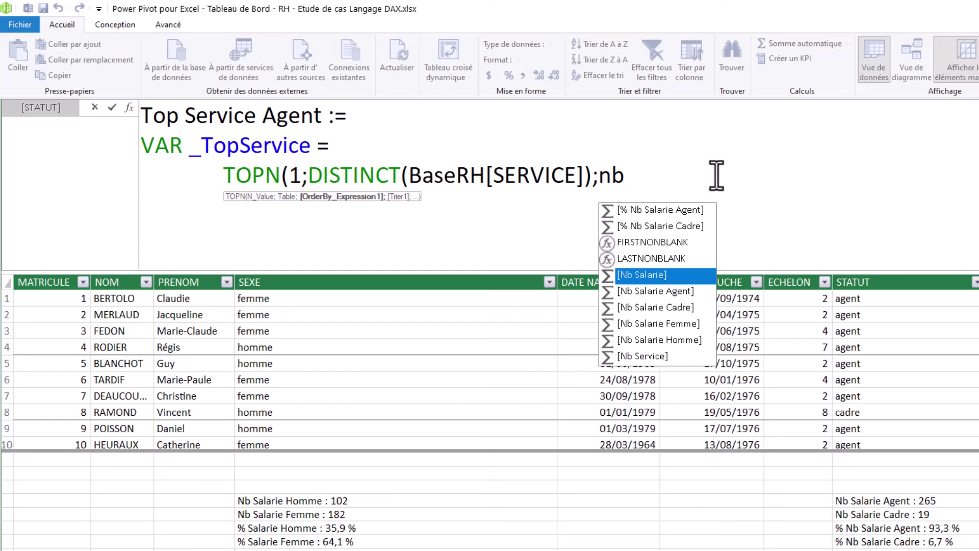
{"action": "double_click", "coordinate": [668, 291]}
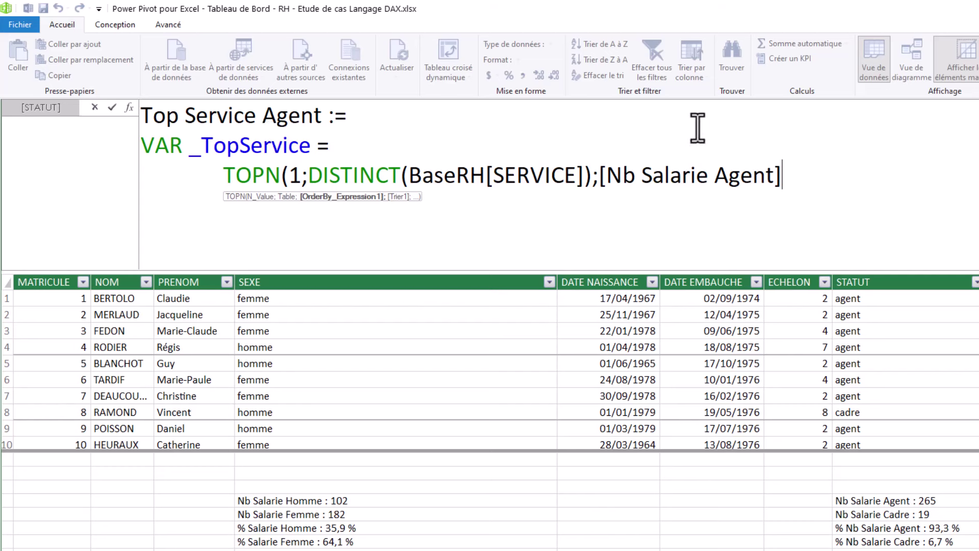
{"action": "left_click", "coordinate": [600, 179]}
{"action": "key", "text": "alt+Return"}
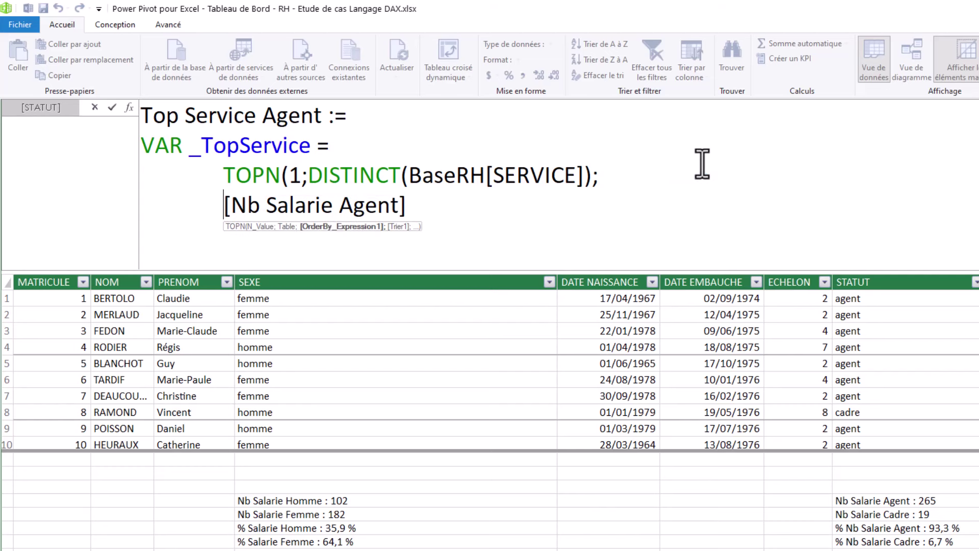
{"action": "left_click", "coordinate": [425, 206]}
{"action": "type", "text": ";"}
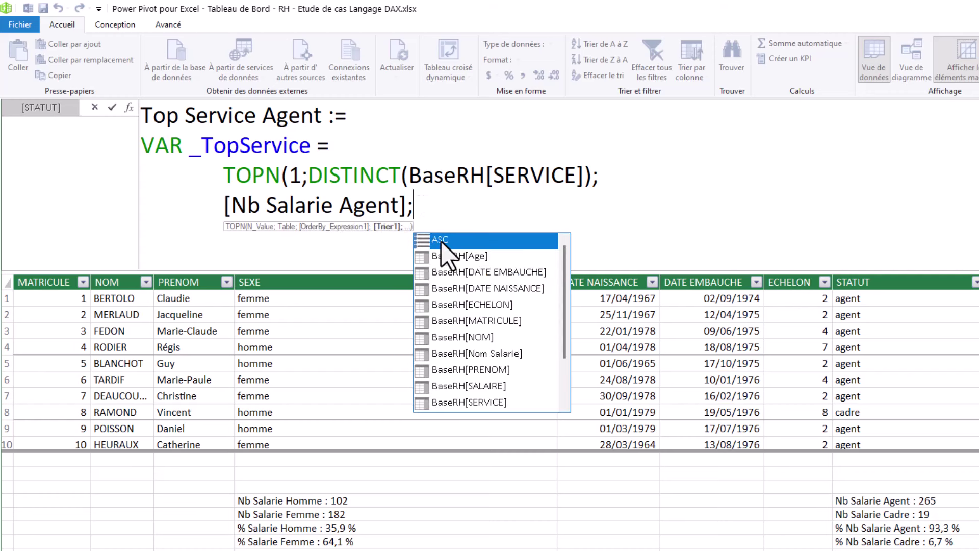
{"action": "left_click_drag", "start_coordinate": [566, 256], "coordinate": [596, 392]}
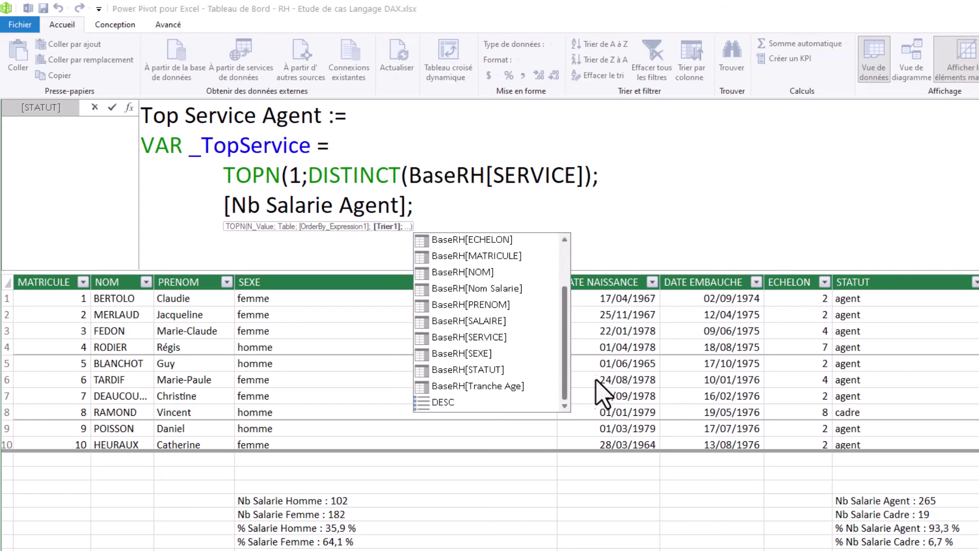
{"action": "double_click", "coordinate": [449, 404]}
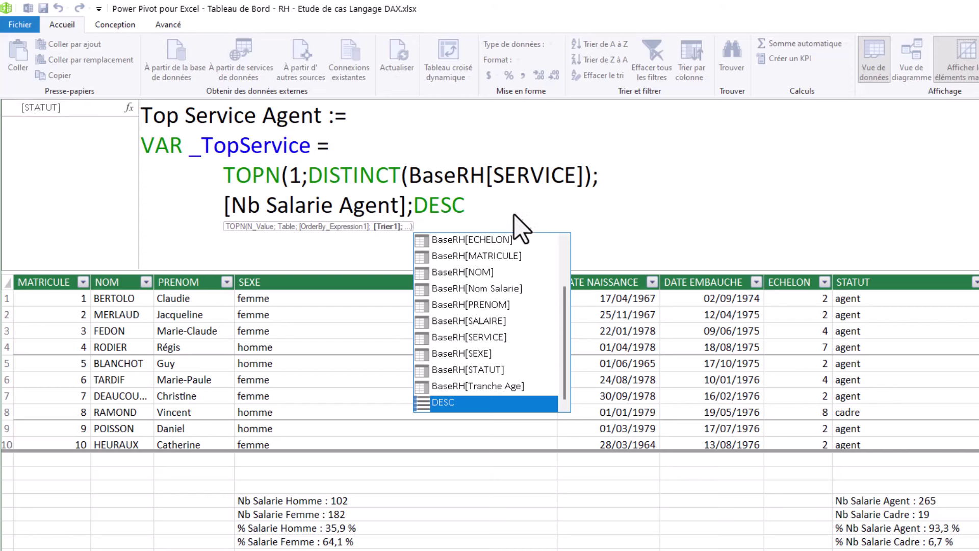
{"action": "left_click", "coordinate": [489, 204]}
{"action": "type", "text": ";"}
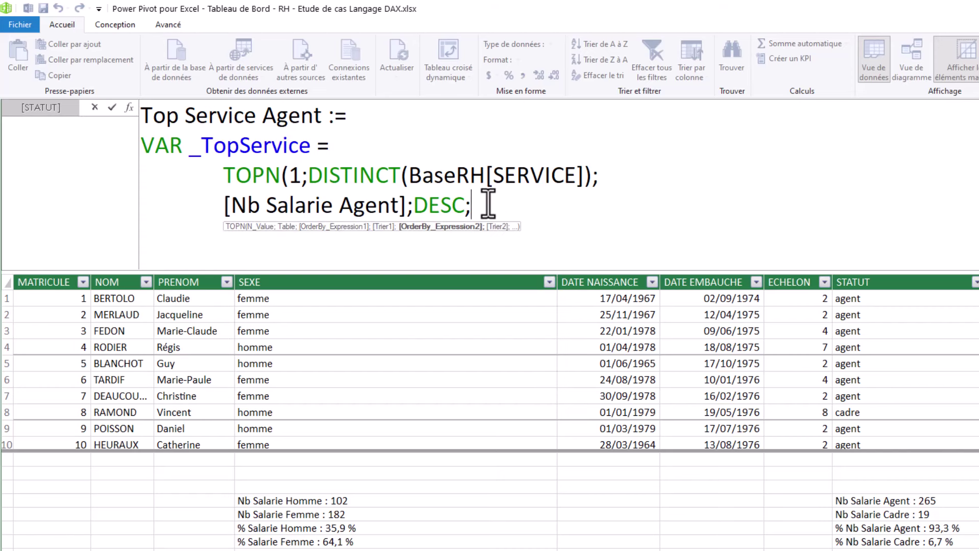
- Add BaseRH[Nb Service] with ASC order as the second sort expression on a new line, and close the TOPN function
{"action": "key", "text": "shift+Return"}
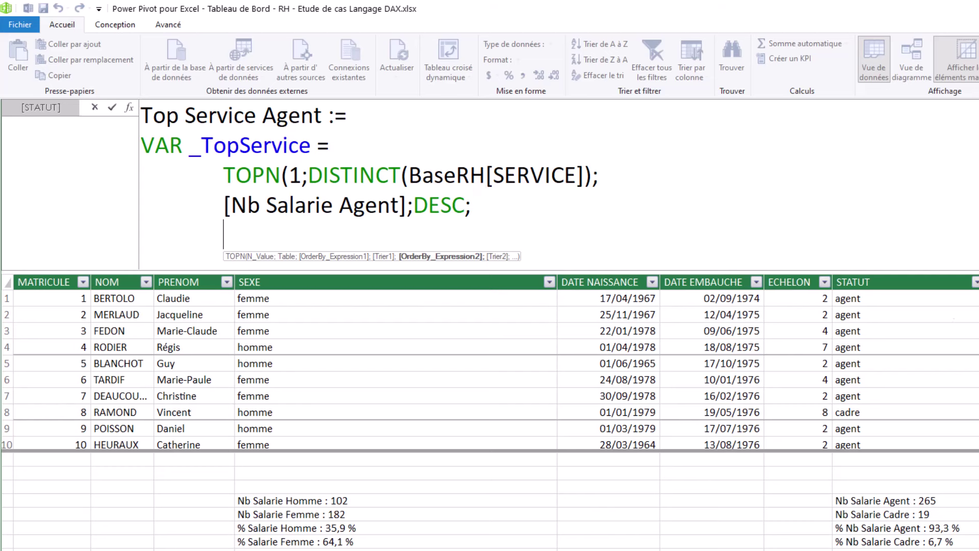
{"action": "type", "text": "ser"}
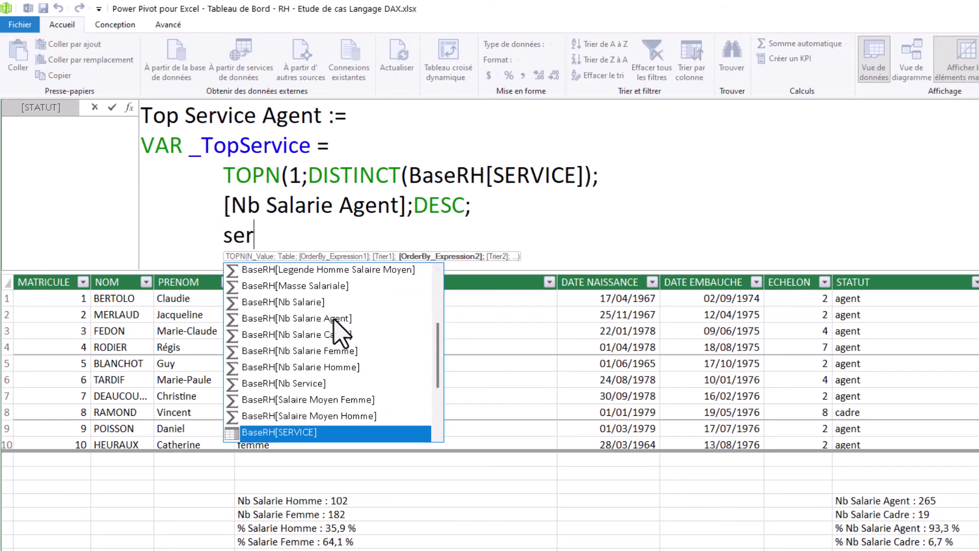
{"action": "double_click", "coordinate": [295, 383]}
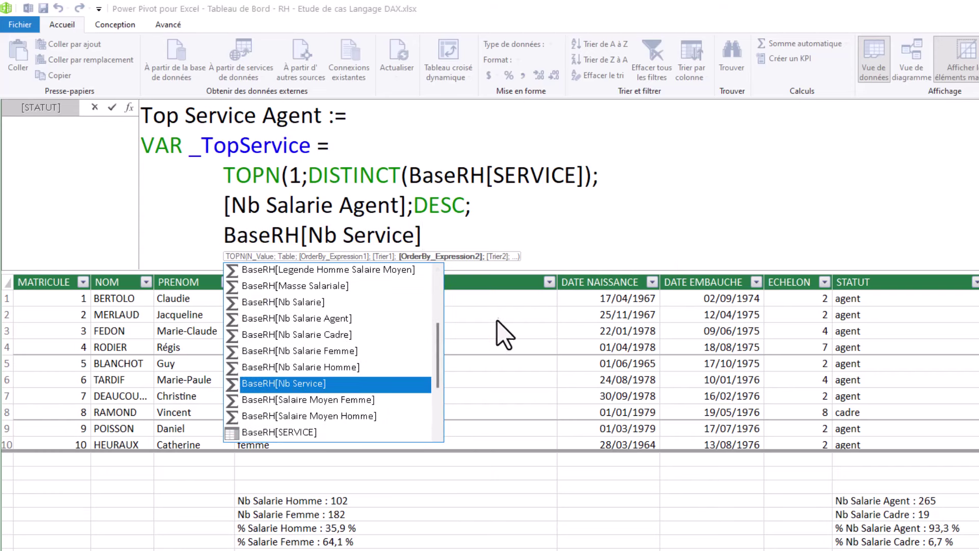
{"action": "type", "text": ";"}
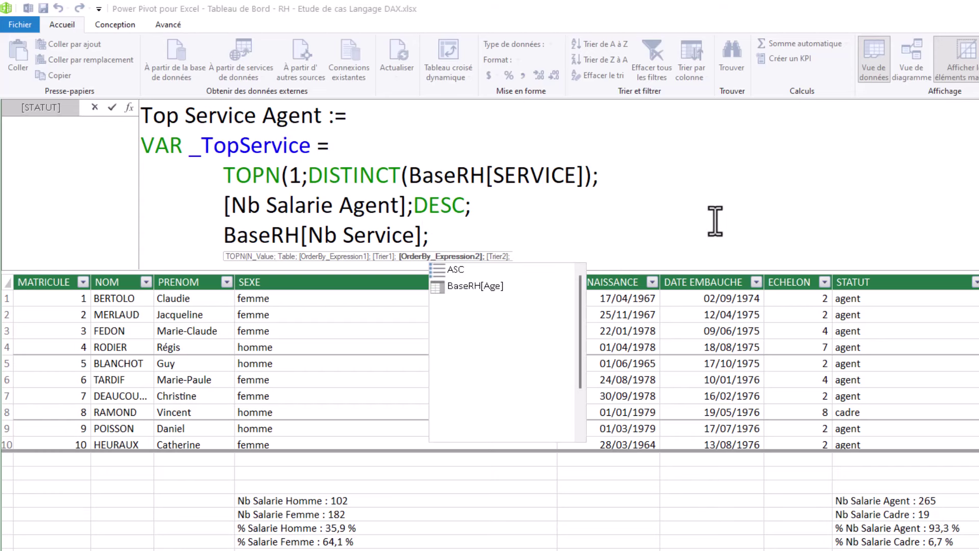
{"action": "type", "text": "ASC"}
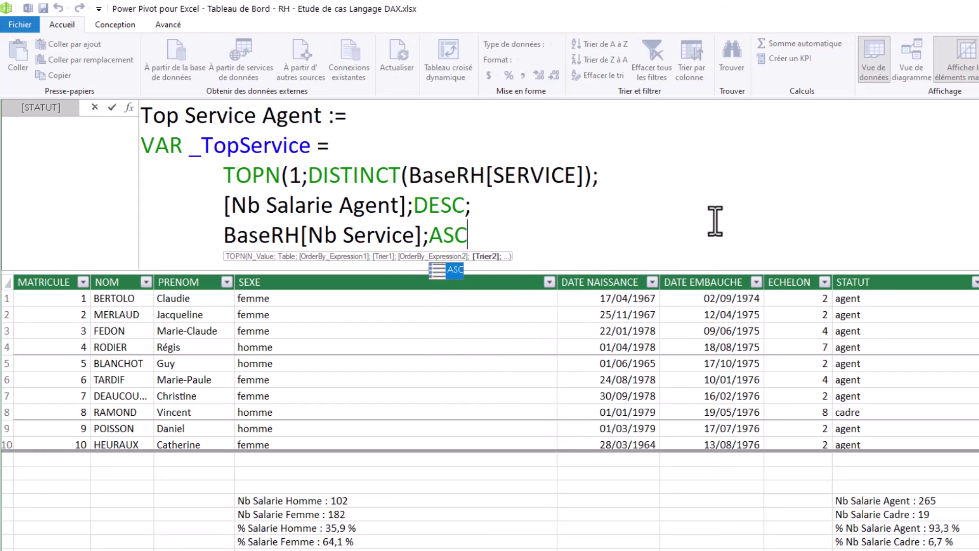
{"action": "key", "text": "shift+Return"}
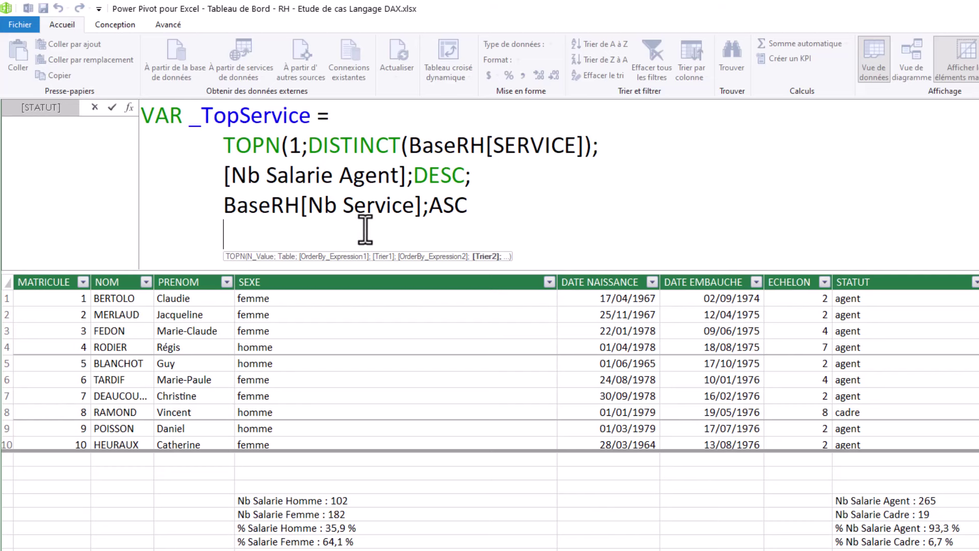
{"action": "type", "text": ")"}
- Add an unindented RETURN line below the TOPN expression and try to validate the formula
{"action": "key", "text": "Return"}
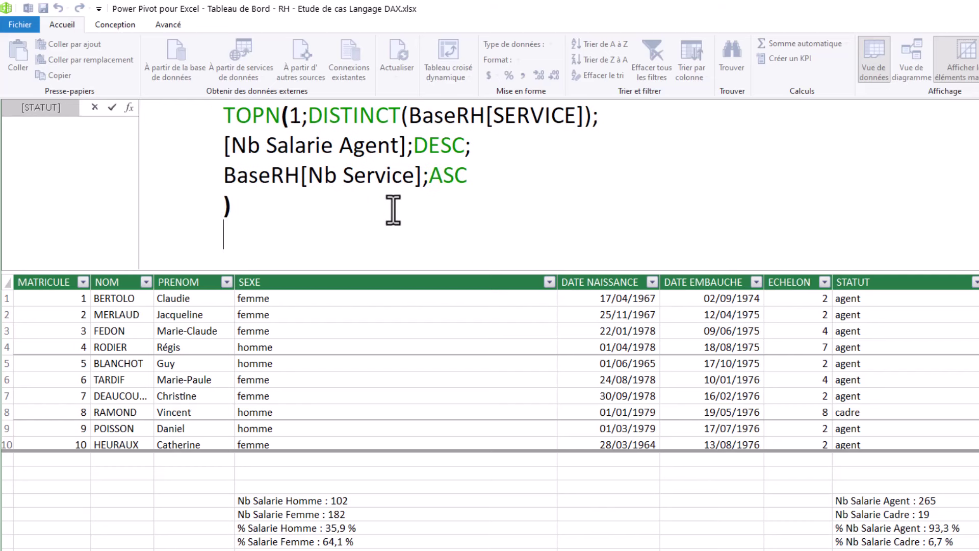
{"action": "key", "text": "BackSpace"}
{"action": "scroll", "coordinate": [383, 213], "scroll_direction": "up", "scroll_amount": 2}
{"action": "scroll", "coordinate": [383, 210], "scroll_direction": "down", "scroll_amount": 1}
{"action": "type", "text": "RETUR"}
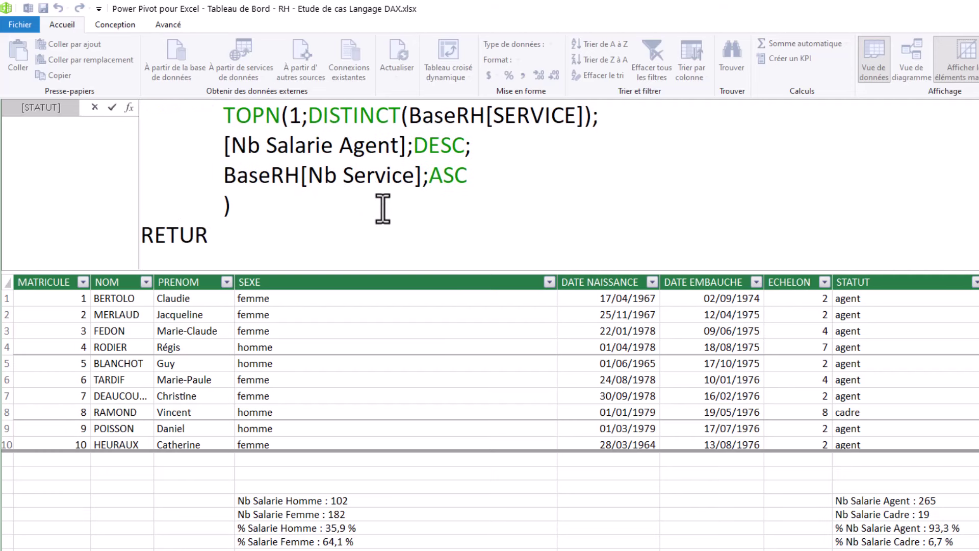
{"action": "key", "text": "BackSpace"}
{"action": "type", "text": "RN"}
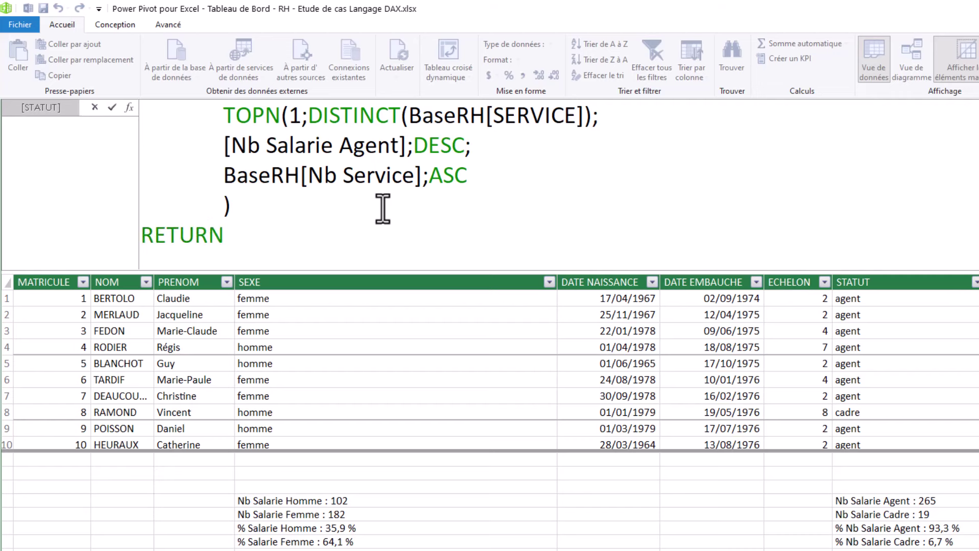
{"action": "key", "text": "Return"}
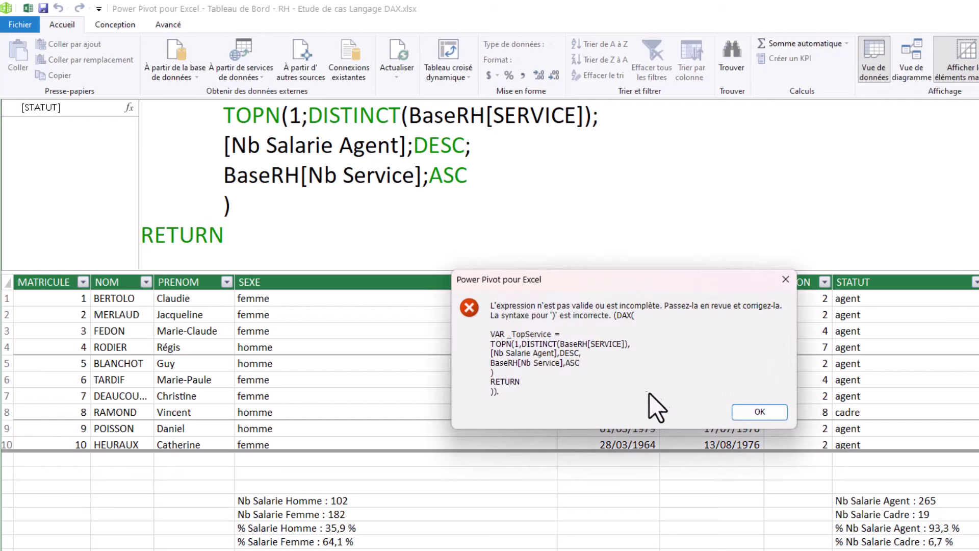
{"action": "left_click", "coordinate": [759, 412]}
- Complete the RETURN clause with an indented _TopService on the line below and validate the Top Service Agent measure
{"action": "scroll", "coordinate": [350, 247], "scroll_direction": "down", "scroll_amount": 1}
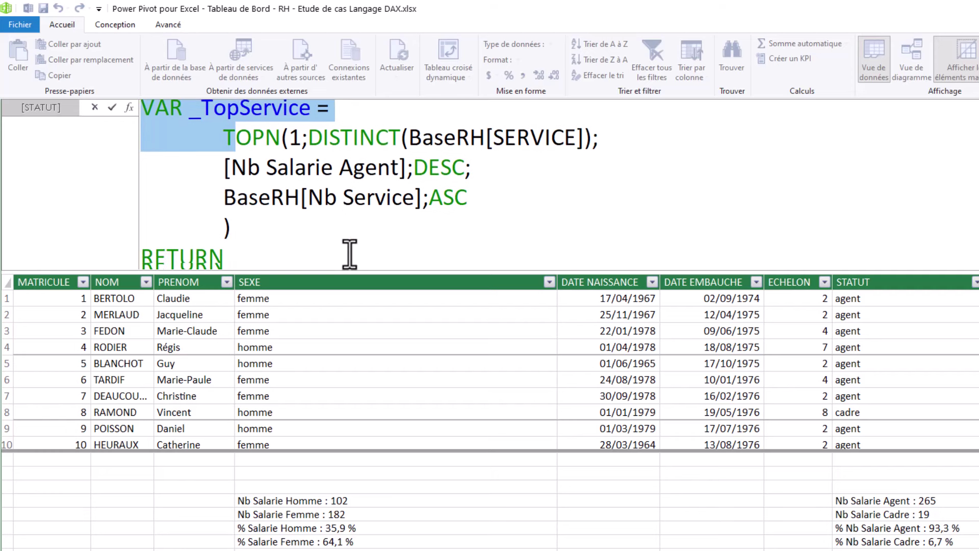
{"action": "left_click", "coordinate": [247, 258]}
{"action": "scroll", "coordinate": [249, 262], "scroll_direction": "down", "scroll_amount": 2}
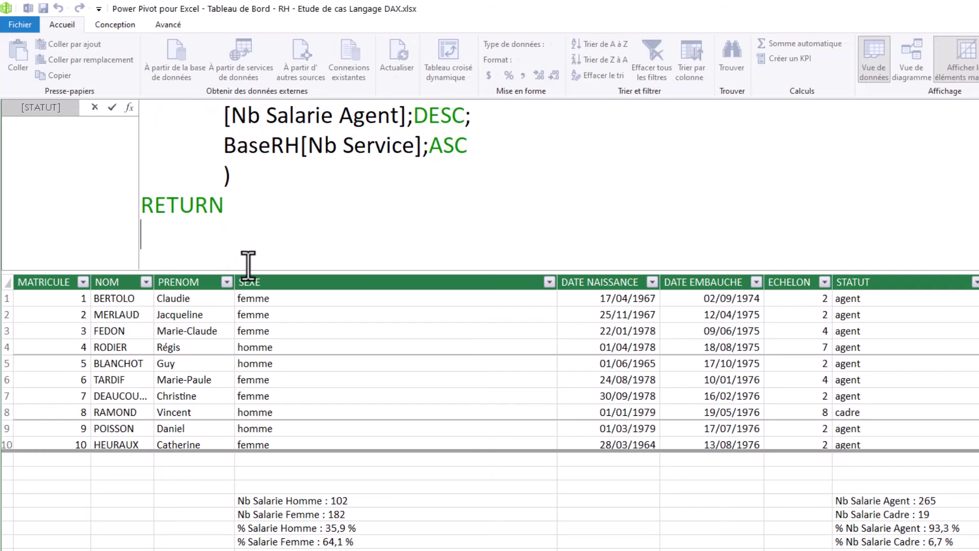
{"action": "type", "text": "_"}
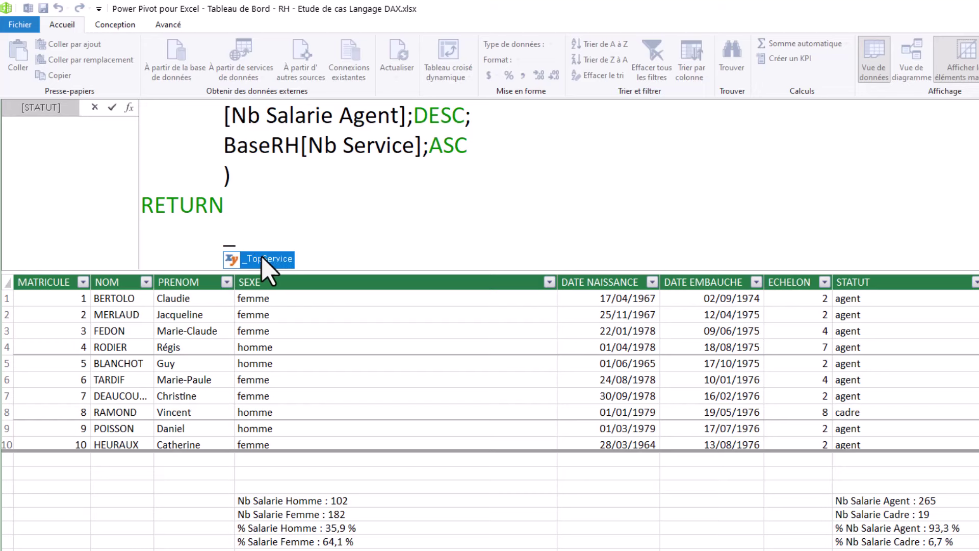
{"action": "double_click", "coordinate": [259, 259]}
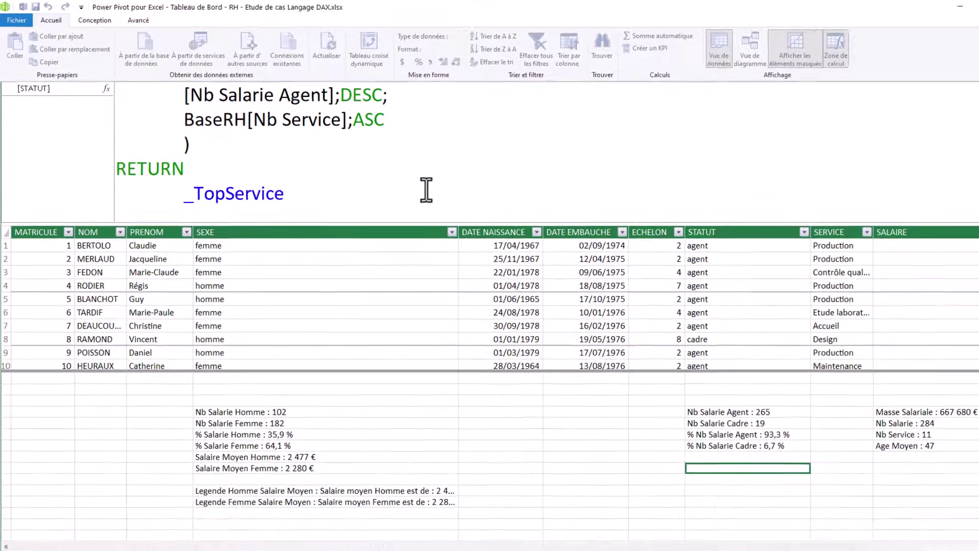
{"action": "key", "text": "Return"}
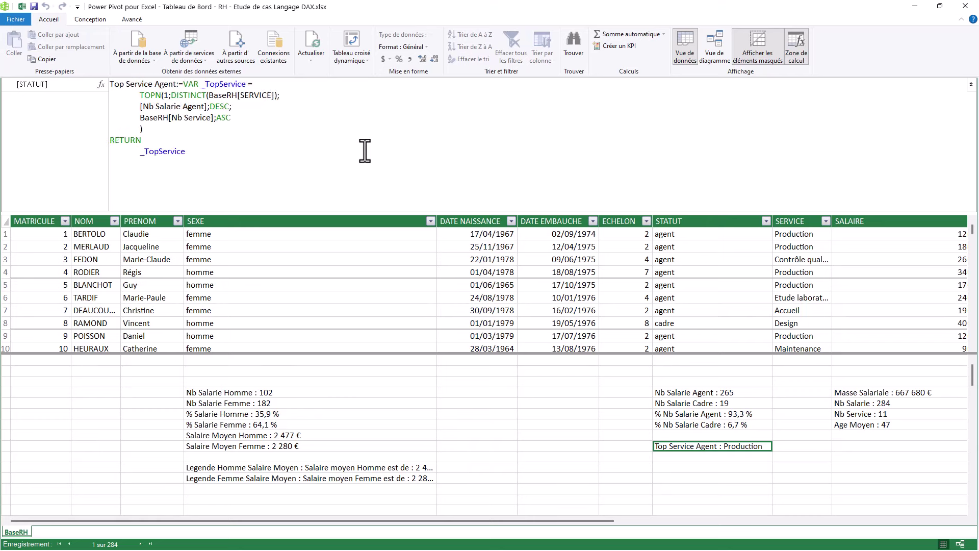
{"action": "scroll", "coordinate": [362, 151], "scroll_direction": "up", "scroll_amount": 3}
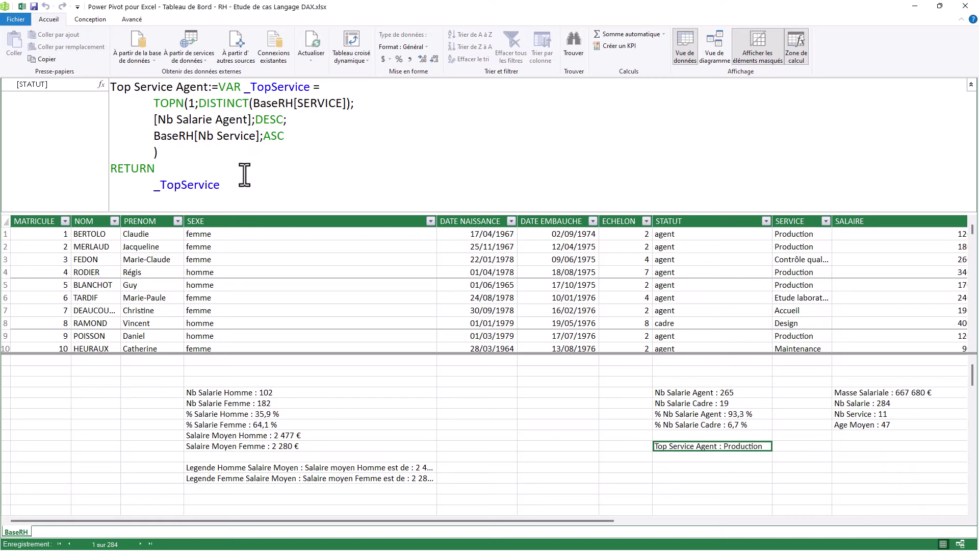
- Copy the Top Service Agent formula into the calculation cell directly below and rename the new measure Top Service Cadre
{"action": "left_click_drag", "start_coordinate": [245, 185], "coordinate": [94, 88]}
{"action": "key", "text": "ctrl+c"}
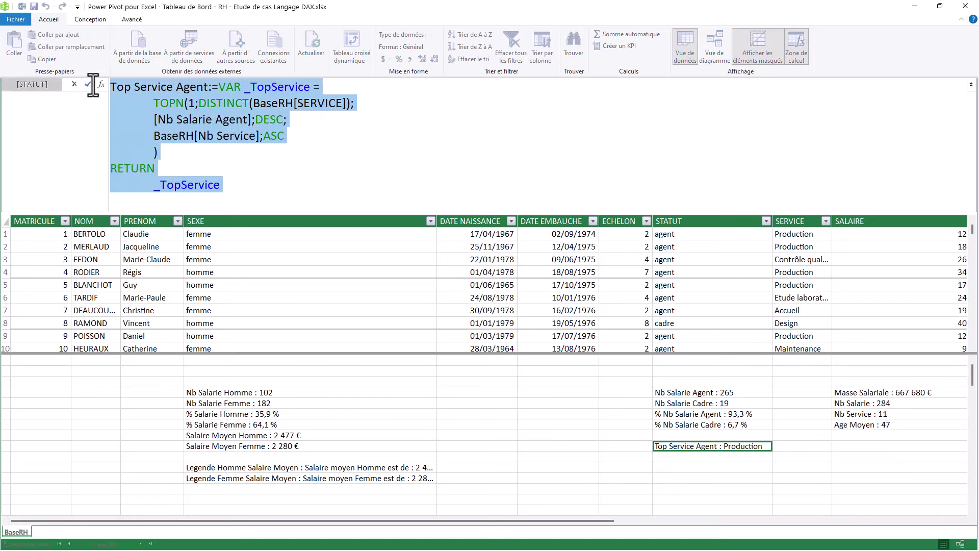
{"action": "left_click", "coordinate": [689, 457]}
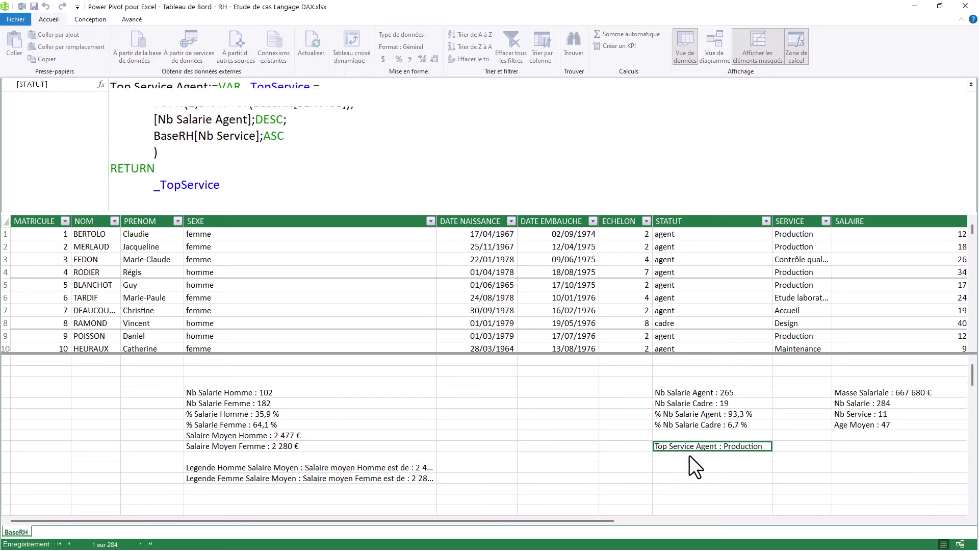
{"action": "left_click", "coordinate": [229, 155]}
{"action": "key", "text": "ctrl+v"}
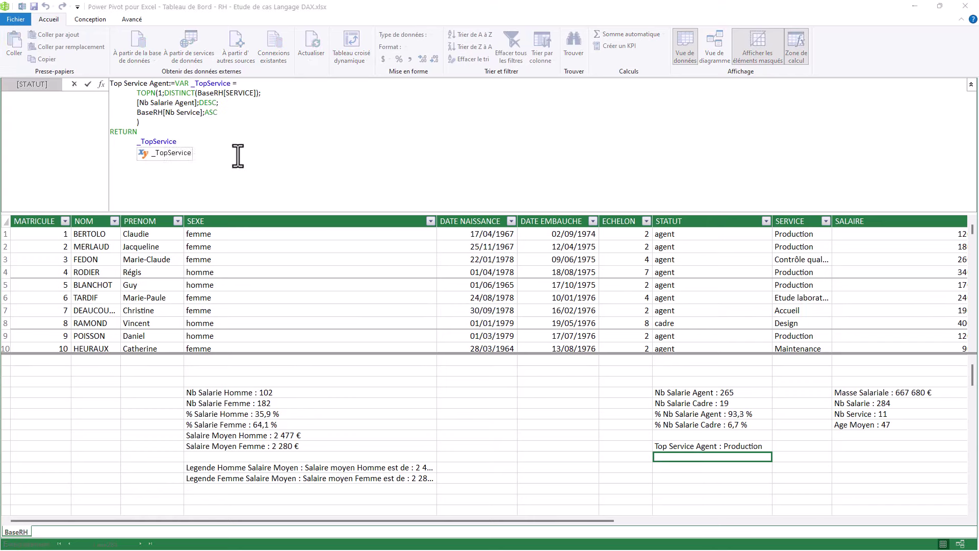
{"action": "scroll", "coordinate": [363, 160], "scroll_direction": "up", "scroll_amount": 3}
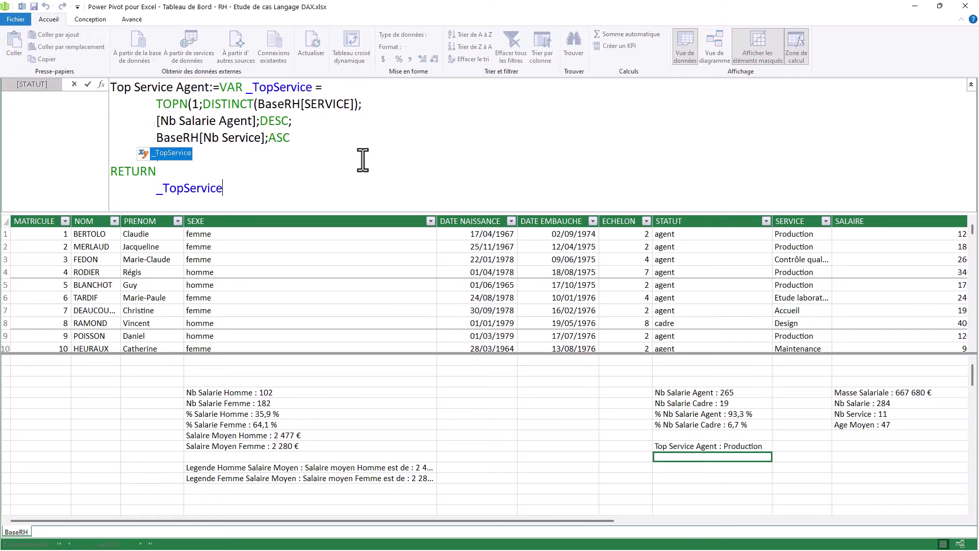
{"action": "double_click", "coordinate": [191, 88]}
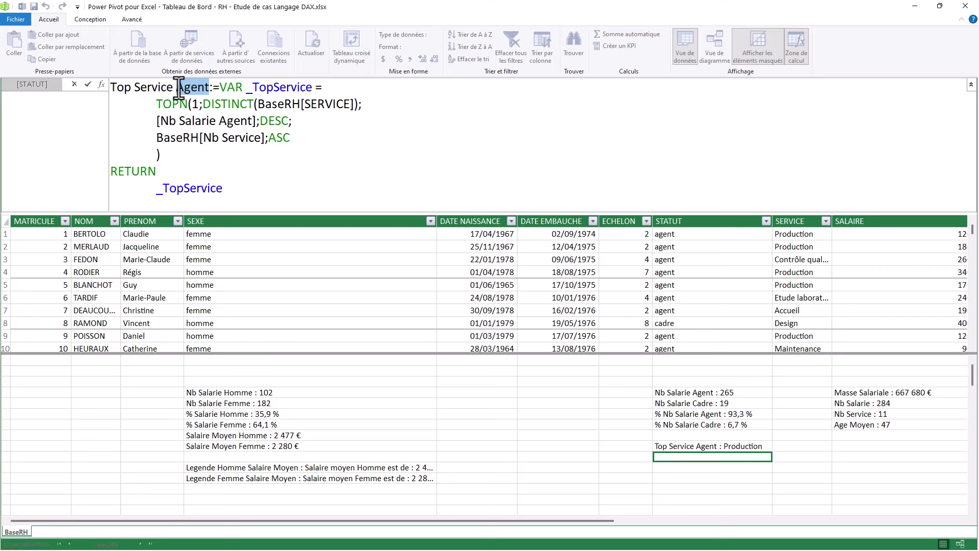
{"action": "type", "text": "Cadre"}
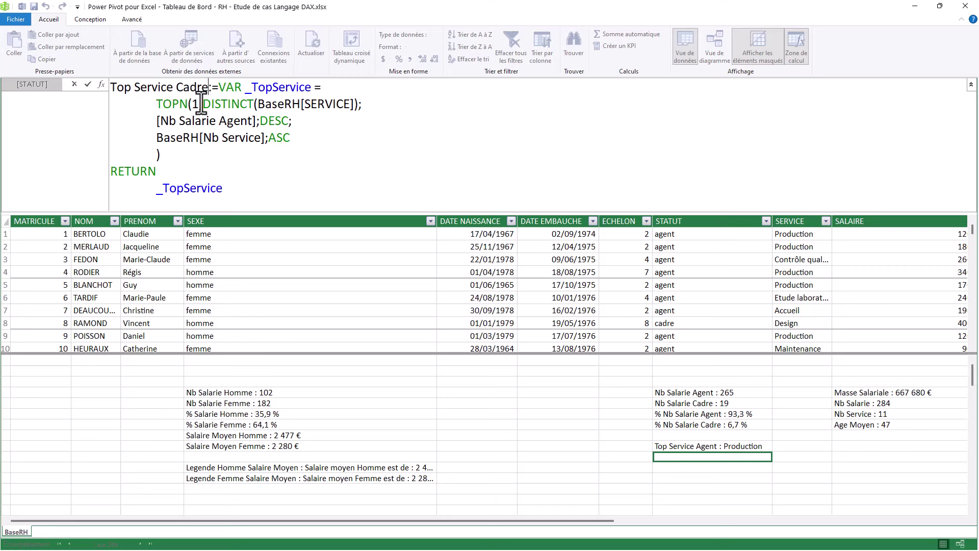
- Replace the first TOPN sort expression with [Nb Salarie Cadre] and validate the Top Service Cadre measure
{"action": "left_click_drag", "start_coordinate": [252, 122], "coordinate": [220, 121]}
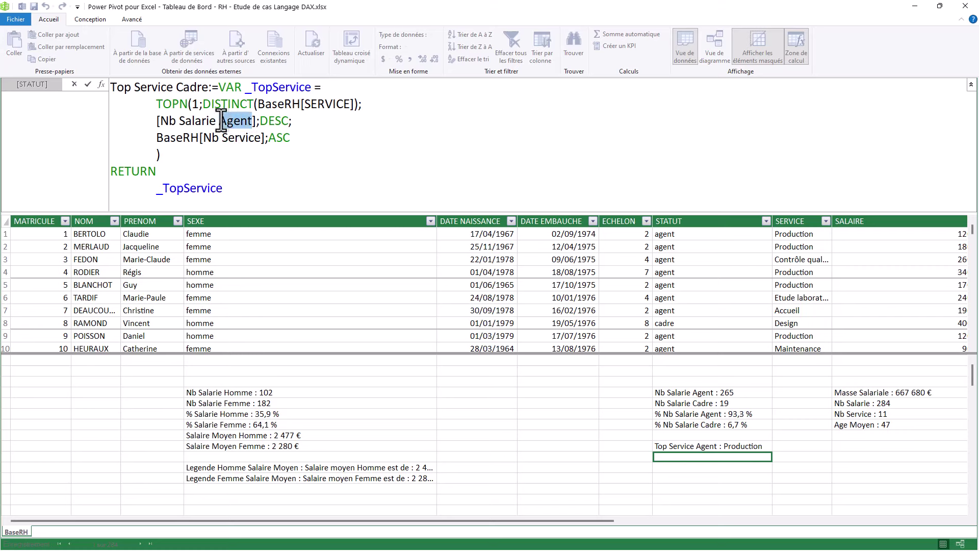
{"action": "type", "text": "C"}
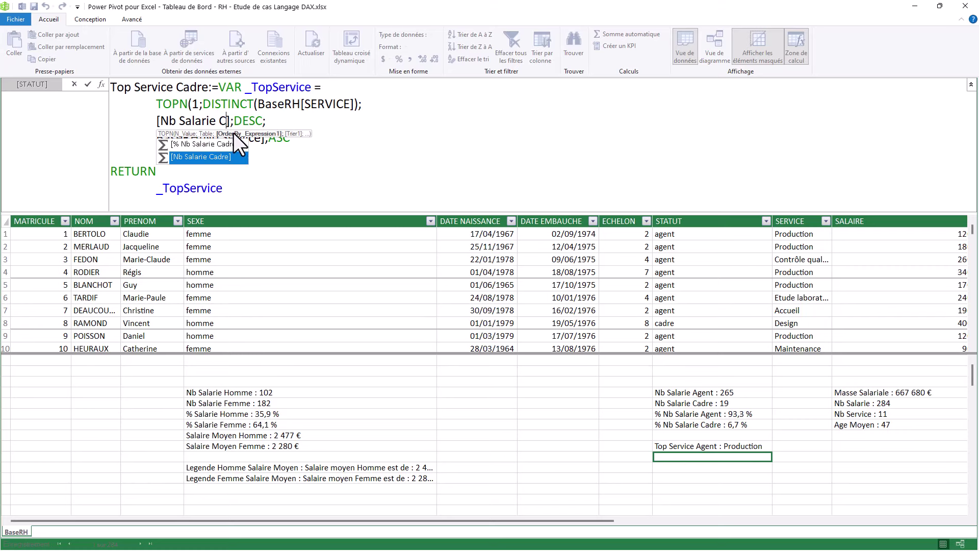
{"action": "double_click", "coordinate": [222, 154]}
{"action": "left_click", "coordinate": [290, 120]}
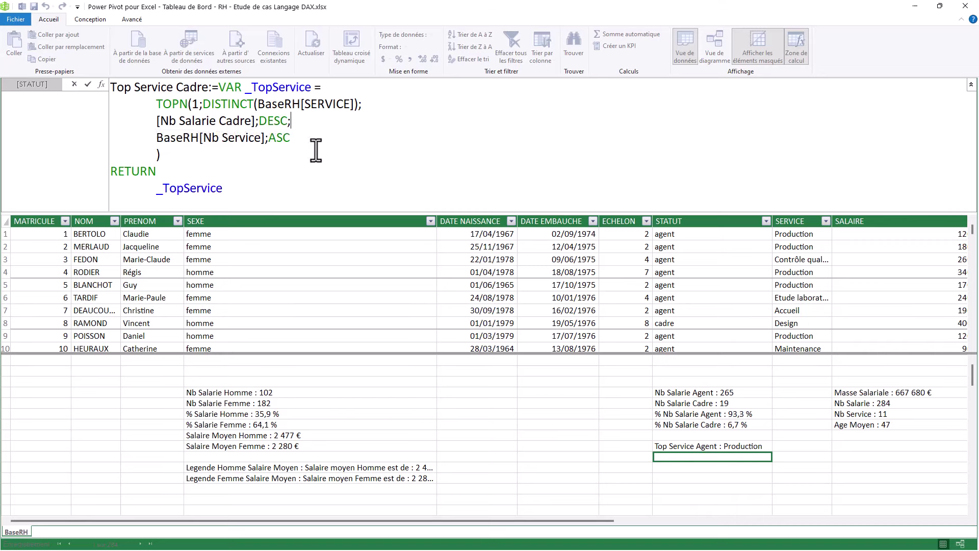
{"action": "left_click", "coordinate": [271, 189]}
{"action": "key", "text": "Return"}
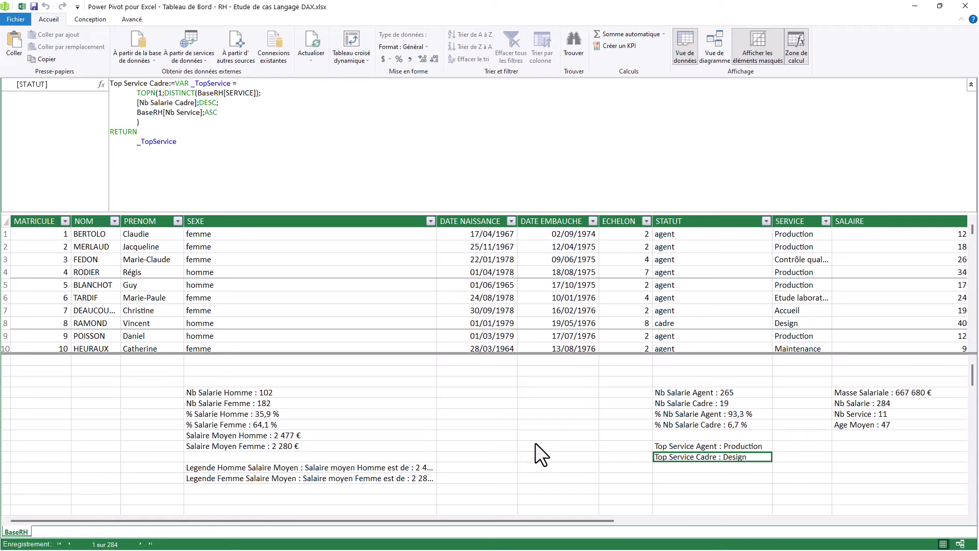
- Check the Top 1 service captions on the Exemple dashboard behind Power Pivot, and return to an empty cell below the STATUT measures
{"action": "left_click_drag", "start_coordinate": [635, 18], "coordinate": [528, 66]}
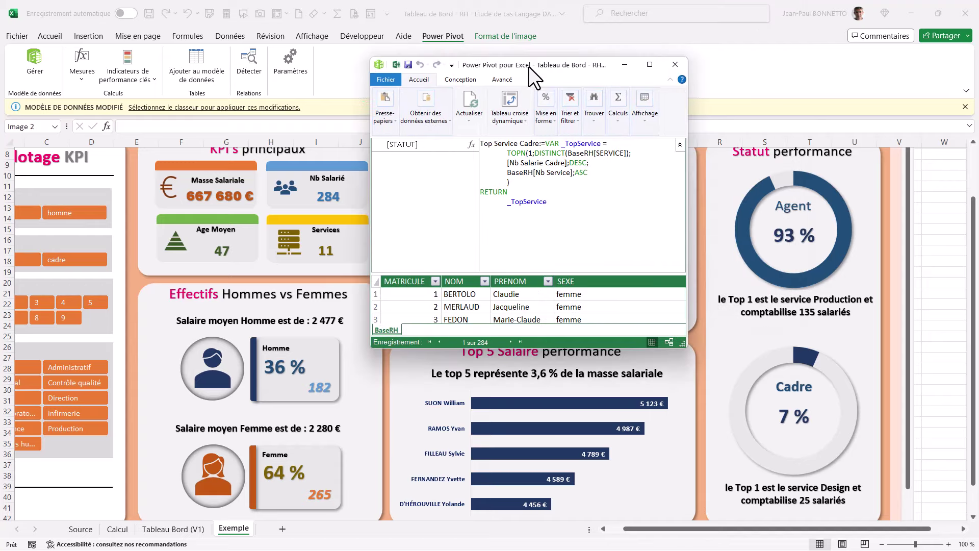
{"action": "left_click", "coordinate": [650, 65]}
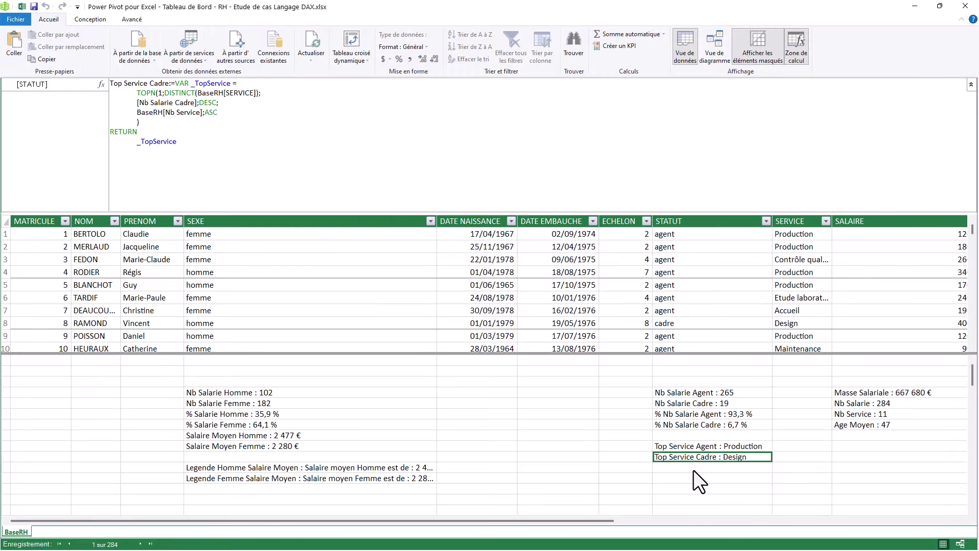
{"action": "left_click", "coordinate": [693, 469]}
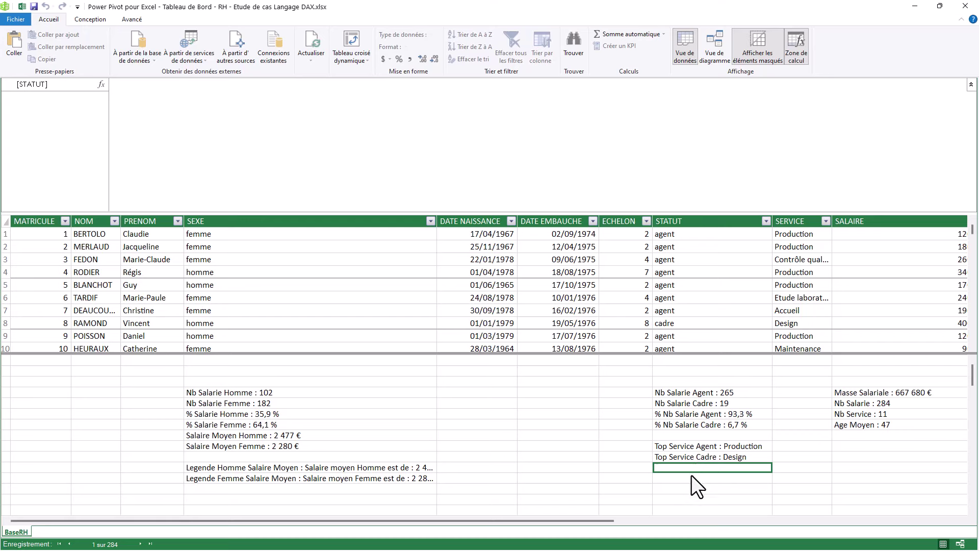
{"action": "left_click", "coordinate": [694, 475]}
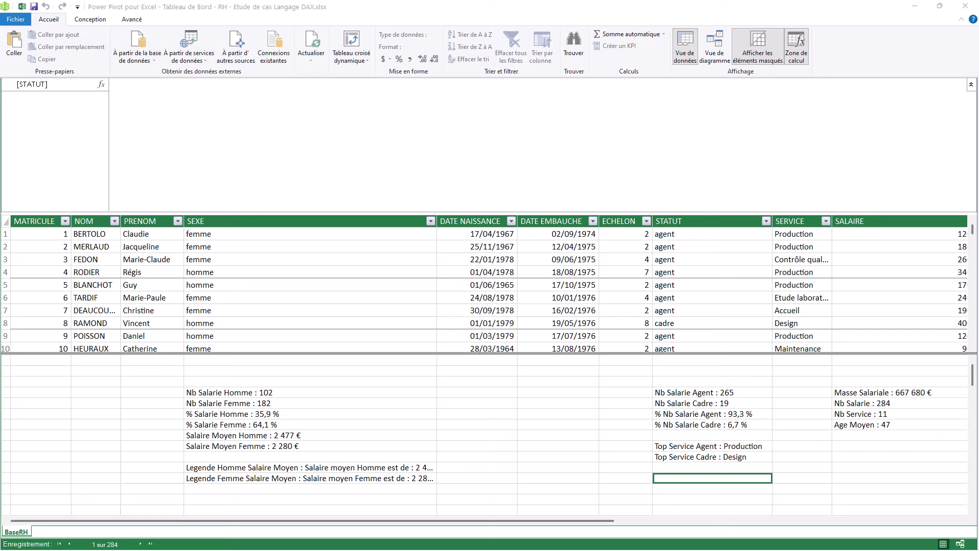
- Copy the Top Service Agent formula into the calculation area, one blank row below Top Service Cadre, and rename it Nb Salarie Top Service Agent
{"action": "left_click", "coordinate": [717, 456]}
{"action": "left_click", "coordinate": [723, 445]}
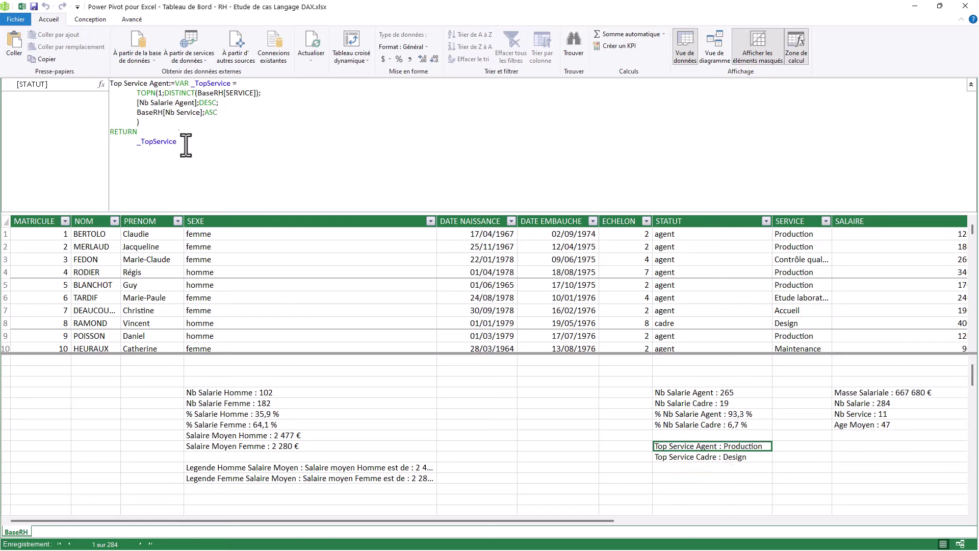
{"action": "left_click", "coordinate": [218, 141]}
{"action": "key", "text": "shift+Home"}
{"action": "key", "text": "ctrl+shift+Home"}
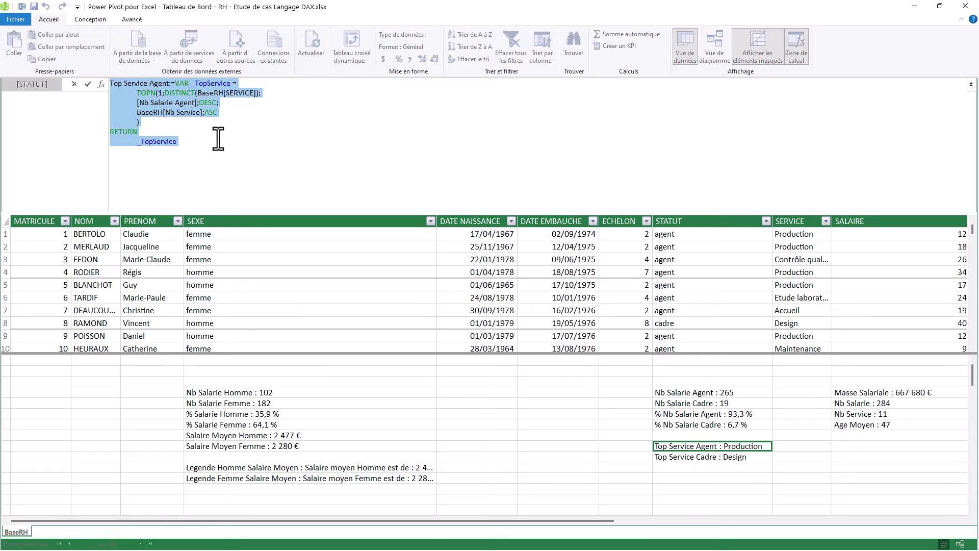
{"action": "scroll", "coordinate": [218, 141], "scroll_direction": "up", "scroll_amount": 2}
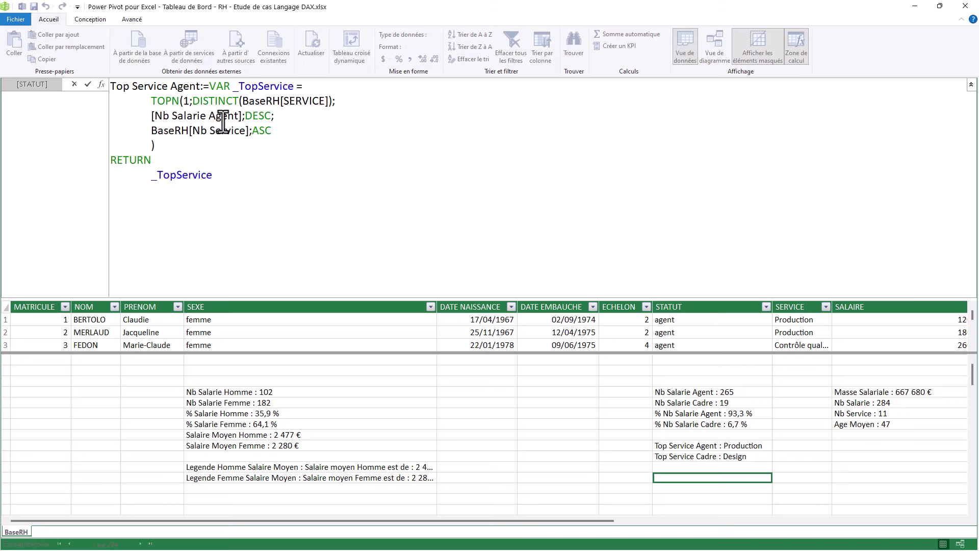
{"action": "type", "text": "Nb Salarie"}
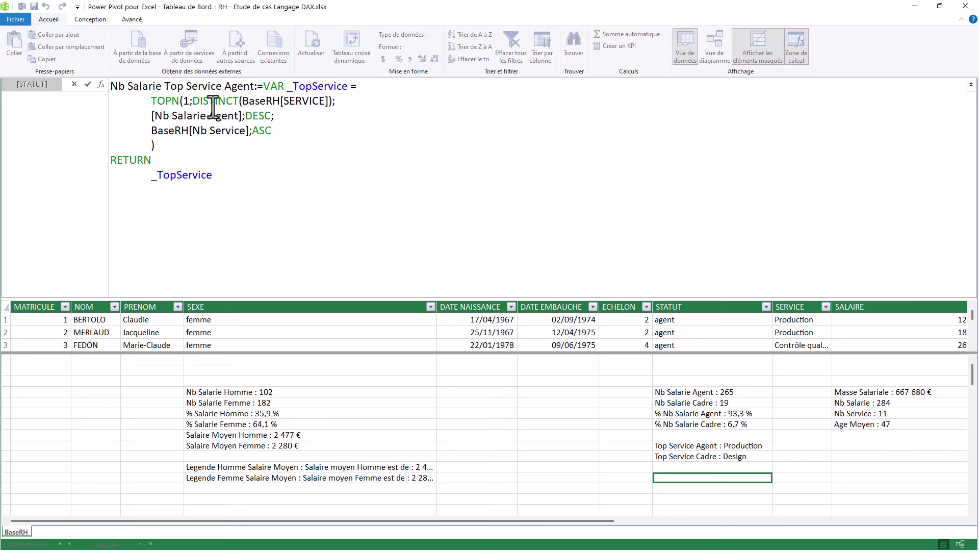
- Declare a second variable, VAR _NbSalarieServiceTop =, on a new line between the TOPN expression and RETURN
{"action": "left_click", "coordinate": [170, 148]}
{"action": "key", "text": "shift+Return"}
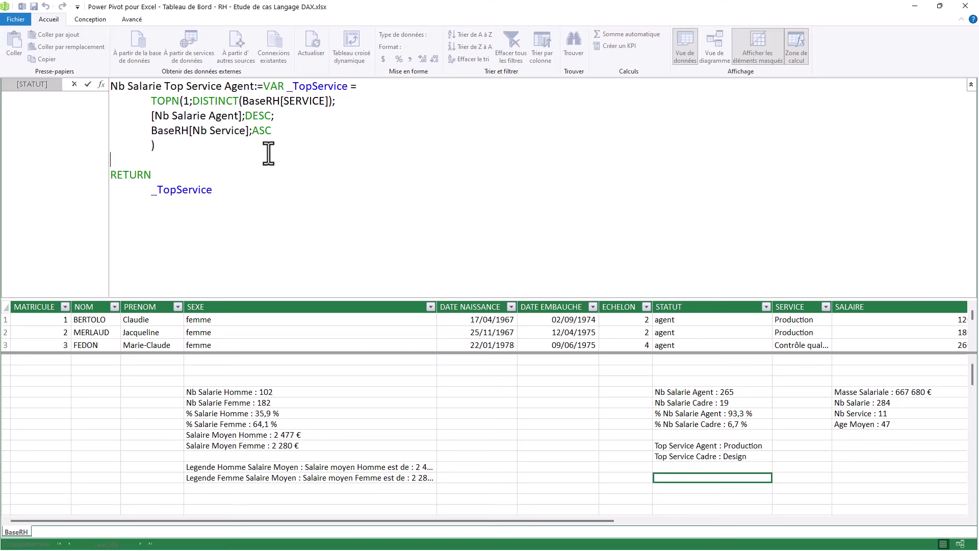
{"action": "type", "text": "VAR _NbSalarieService"}
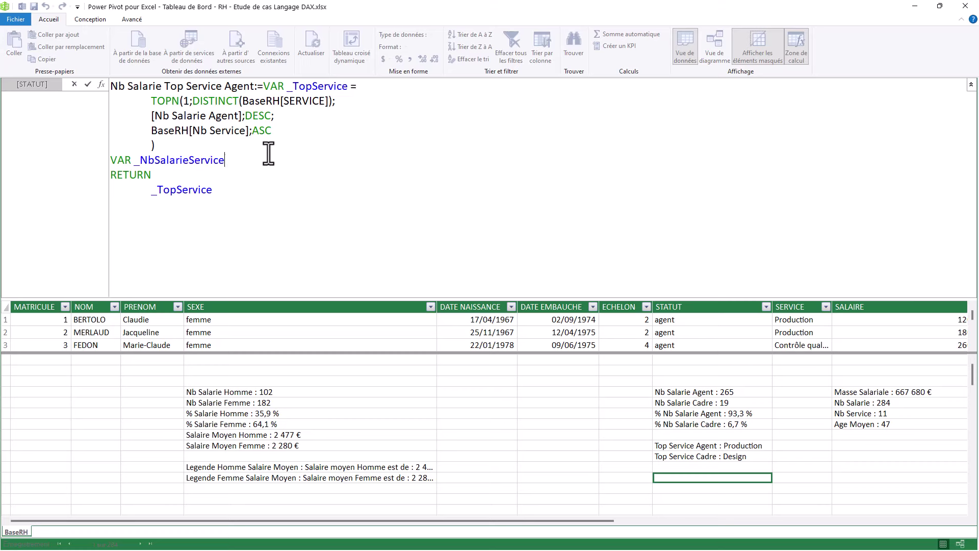
{"action": "type", "text": "Top ="}
{"action": "key", "text": "shift+Return"}
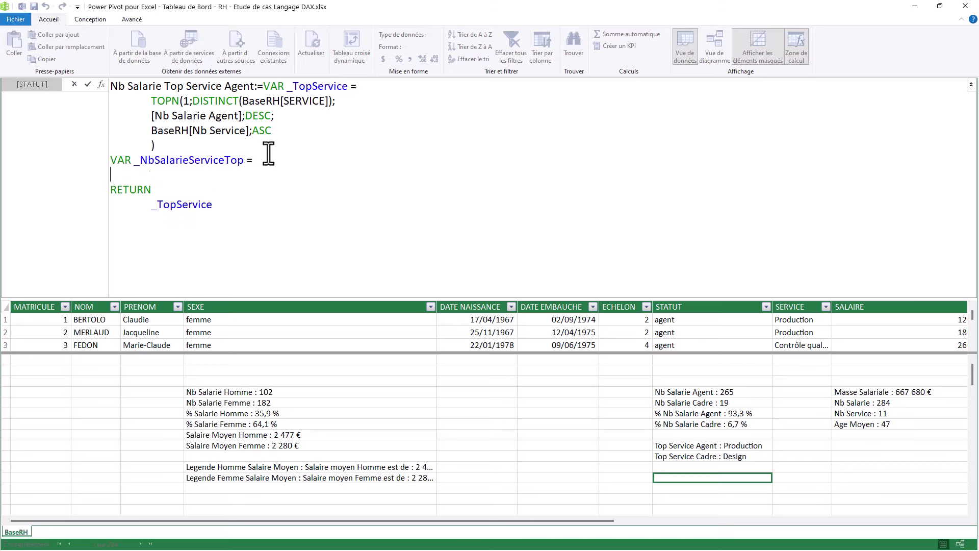
- Define _NbSalarieServiceTop on an indented line as CALCULATE([Nb Salarie];_TopService)
{"action": "type", "text": "CAL"}
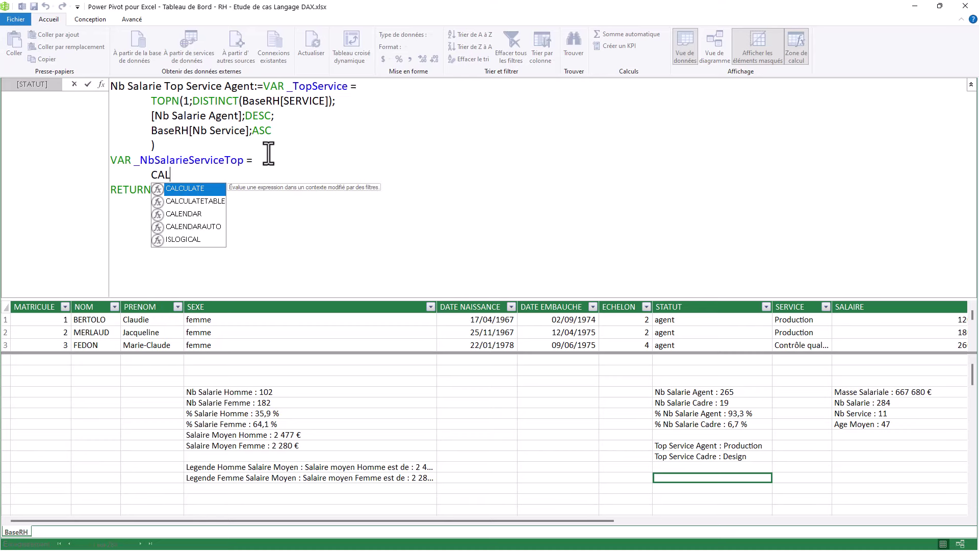
{"action": "key", "text": "Tab"}
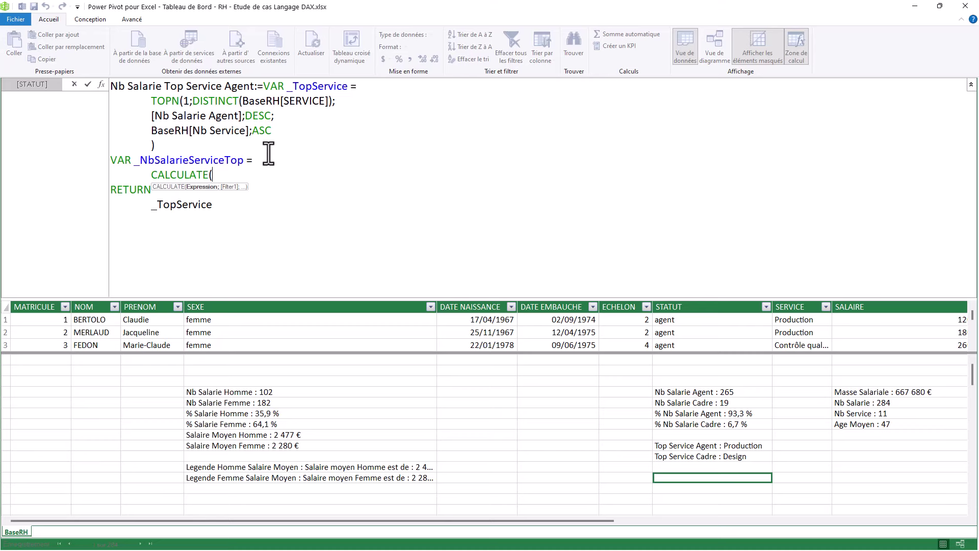
{"action": "type", "text": "nb"}
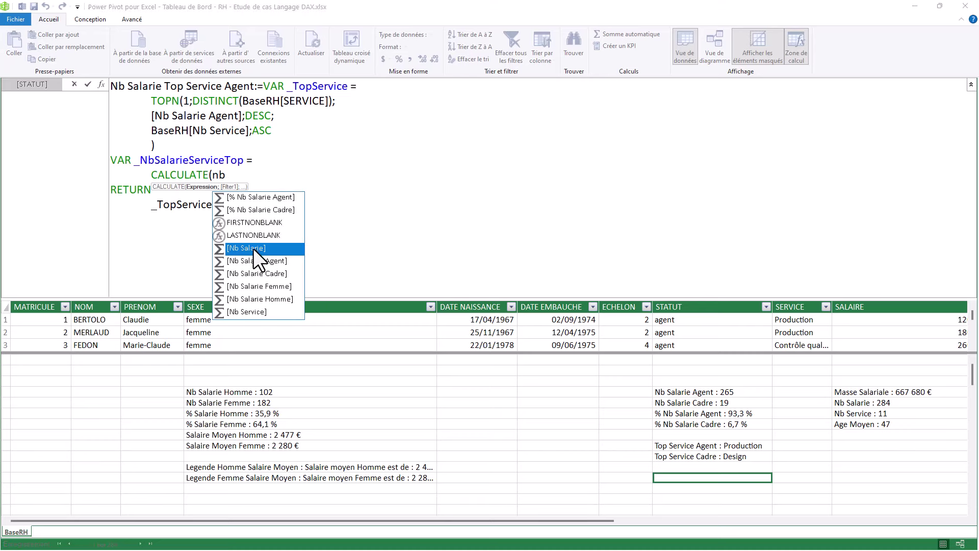
{"action": "double_click", "coordinate": [253, 247]}
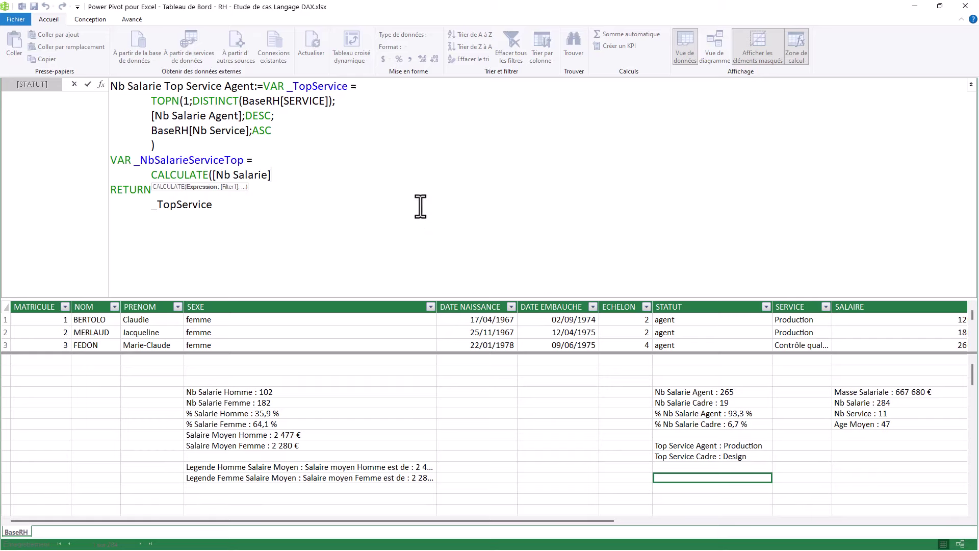
{"action": "type", "text": ";"}
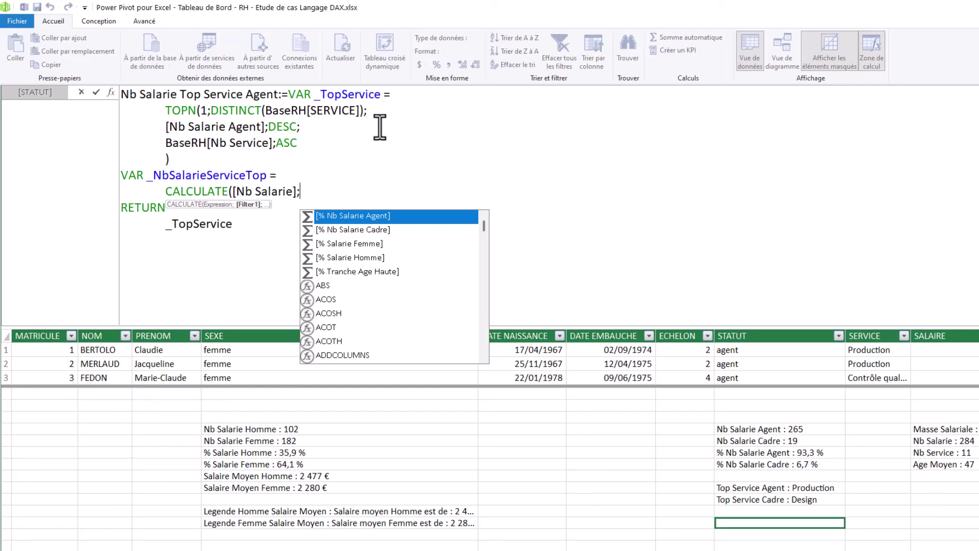
{"action": "type", "text": "_top"}
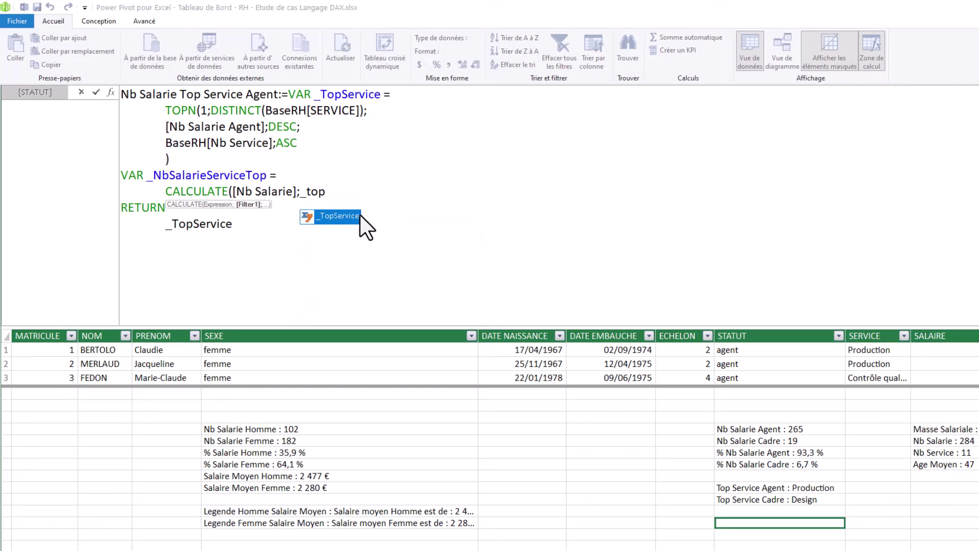
{"action": "key", "text": "Tab"}
{"action": "type", "text": ")"}
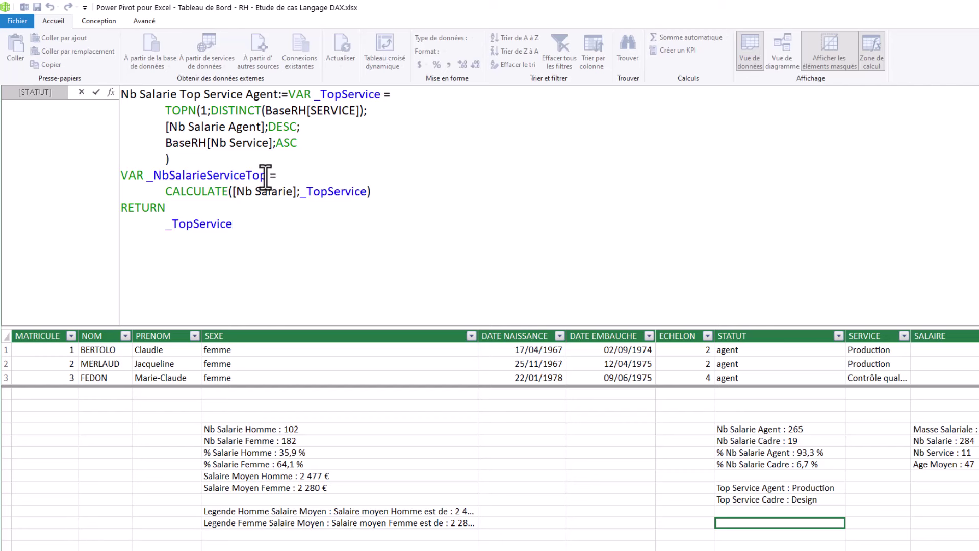
- Validate the measure with _NbSalarieServiceTop as its RETURN result in place of _TopService, and widen the STATUT column
{"action": "left_click_drag", "start_coordinate": [267, 175], "coordinate": [146, 176]}
{"action": "key", "text": "ctrl+c"}
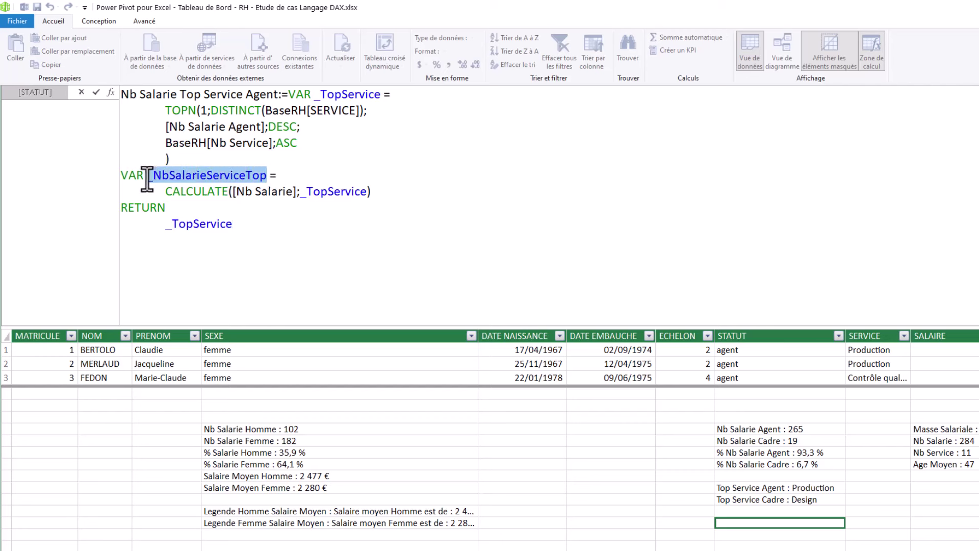
{"action": "left_click_drag", "start_coordinate": [232, 225], "coordinate": [166, 228]}
{"action": "key", "text": "ctrl+v"}
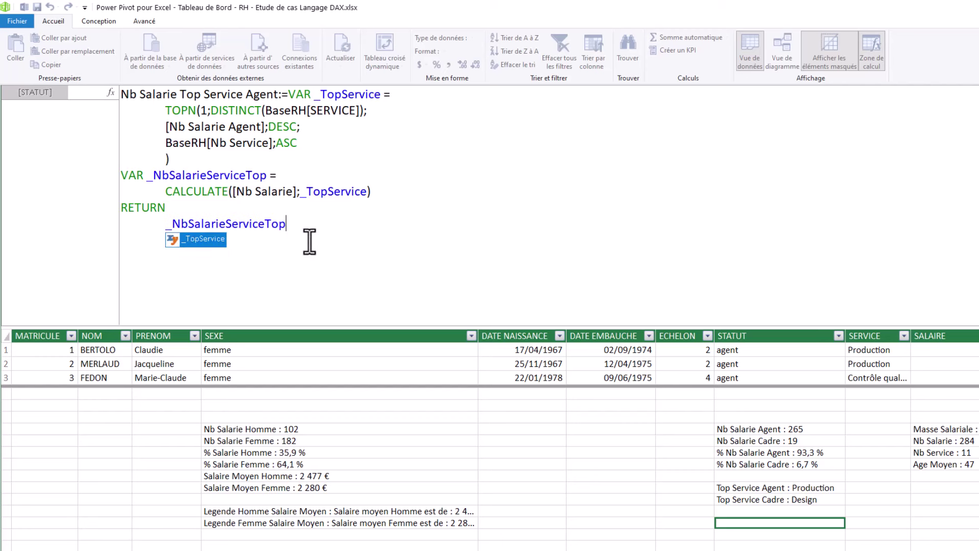
{"action": "key", "text": "Escape"}
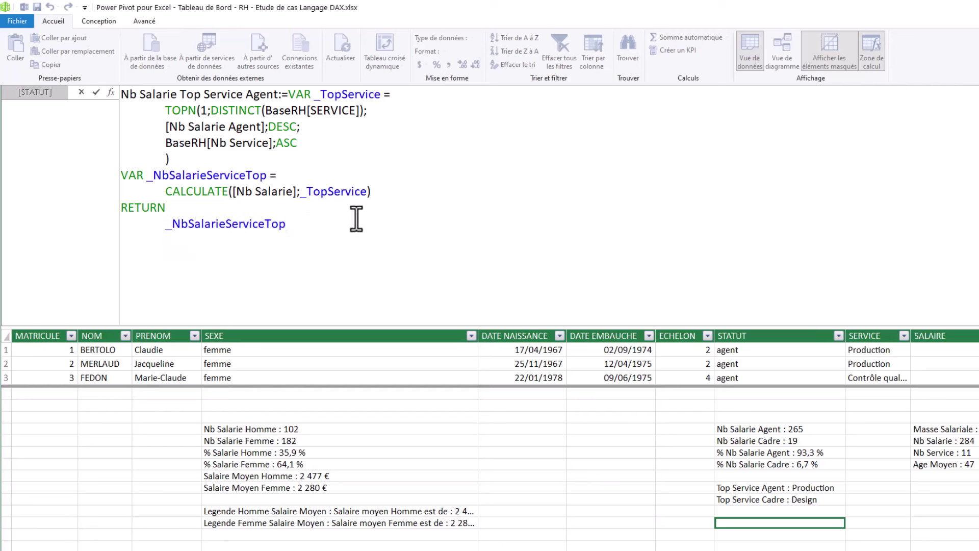
{"action": "key", "text": "Return"}
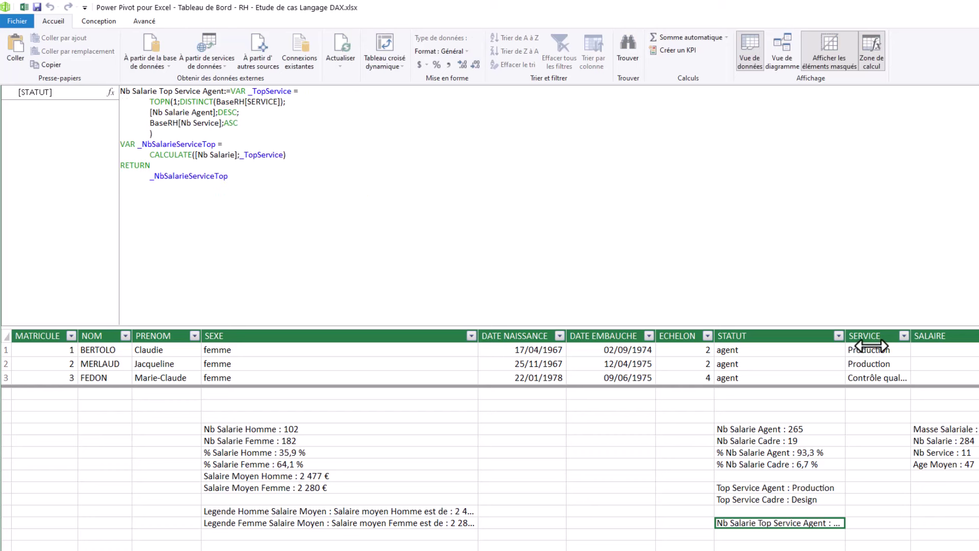
{"action": "left_click_drag", "start_coordinate": [847, 336], "coordinate": [903, 342]}
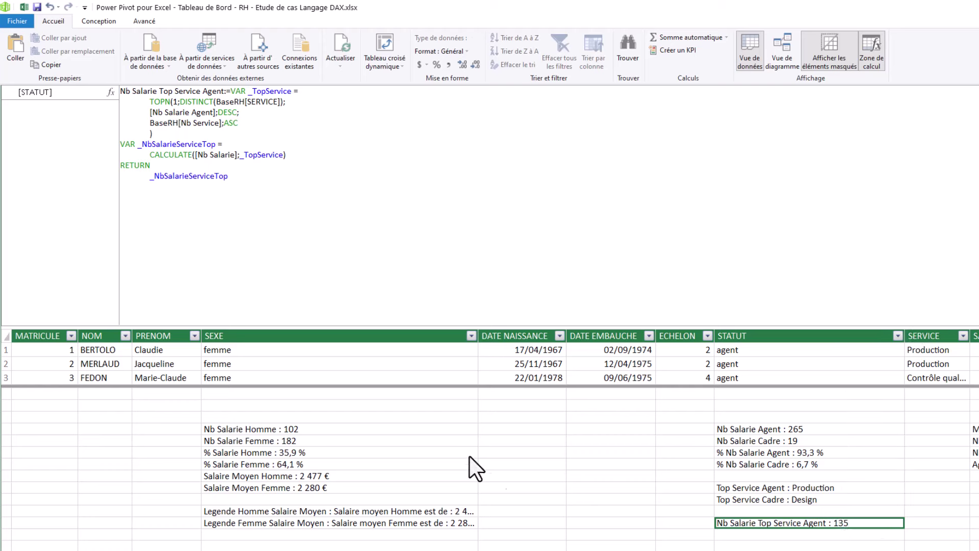
- Leave Power Pivot for the Excel workbook and show the Statut indicators on the Tableau Bord (V1) sheet
{"action": "left_click", "coordinate": [975, 7]}
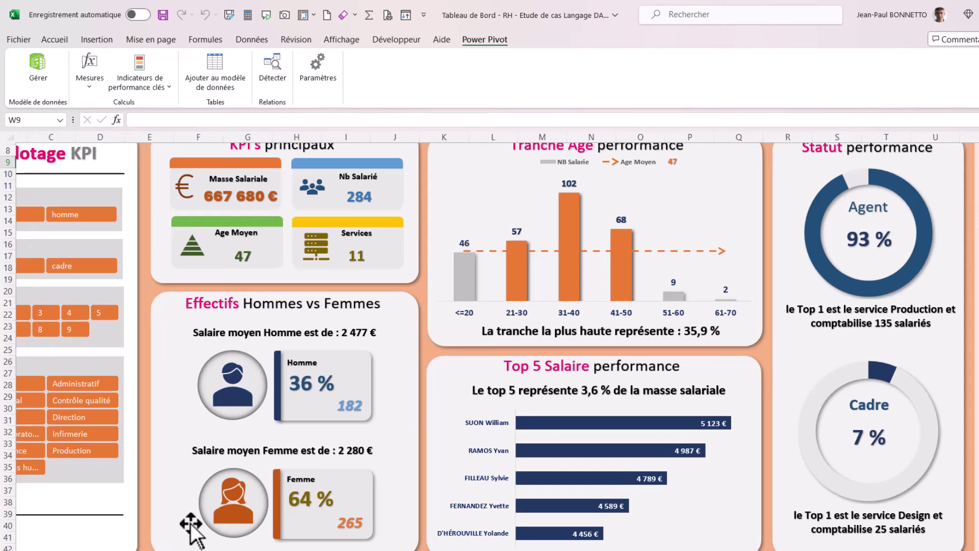
{"action": "left_click", "coordinate": [179, 550]}
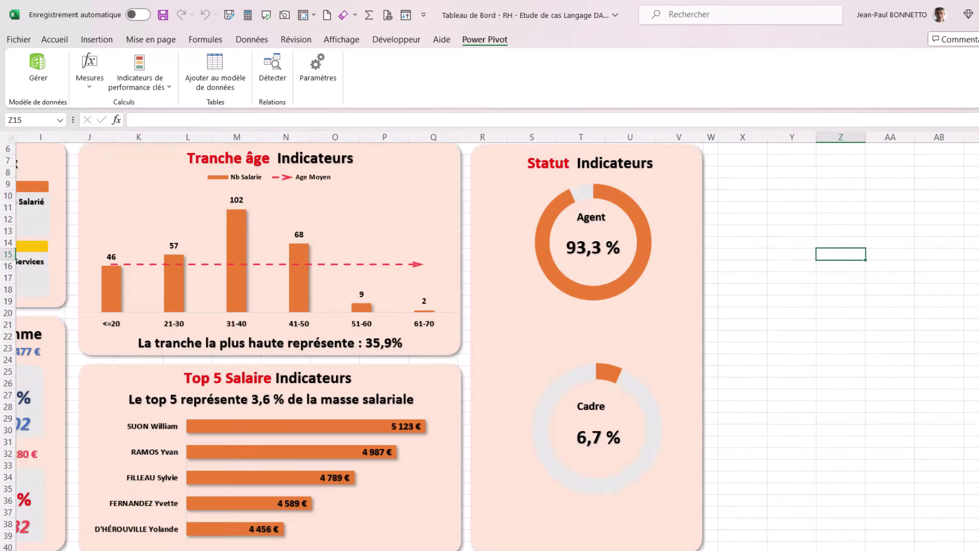
- Filter the dashboard by the Production service and by the Design service to check each one's Nb Salarié figure
{"action": "scroll", "coordinate": [163, 421], "scroll_direction": "left", "scroll_amount": 3}
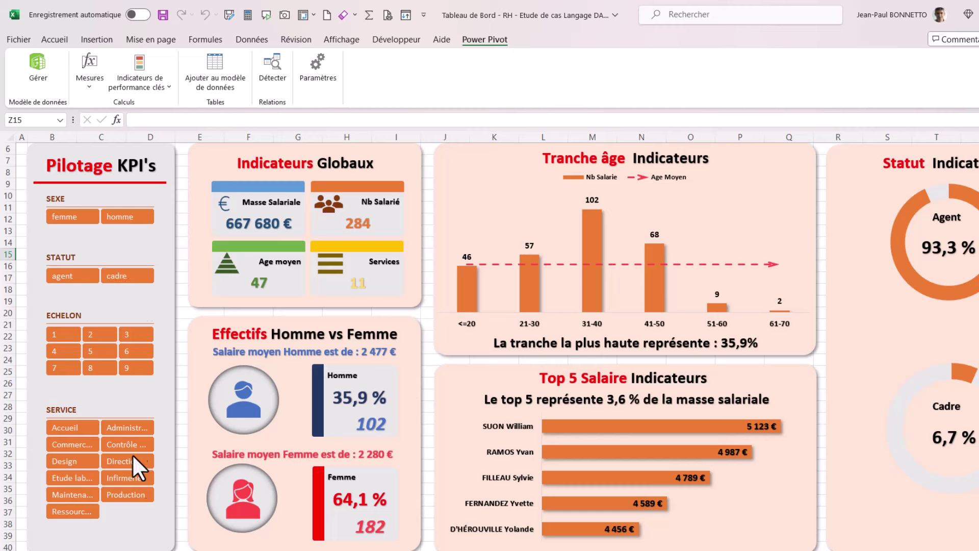
{"action": "left_click", "coordinate": [133, 496]}
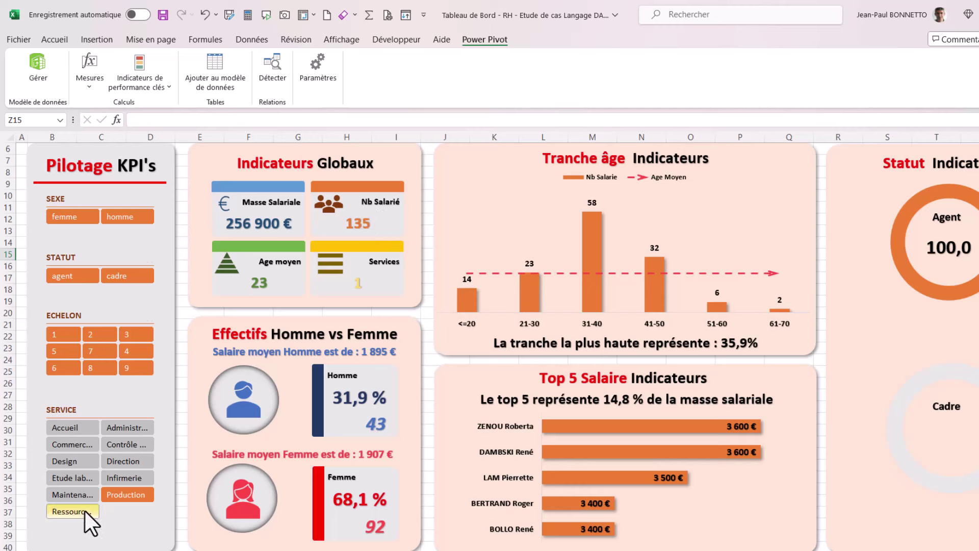
{"action": "left_click", "coordinate": [70, 461]}
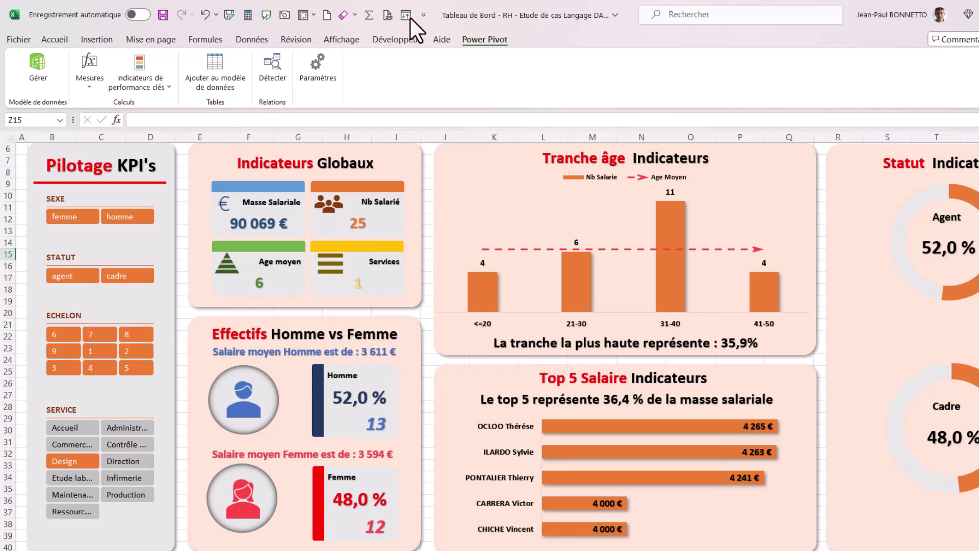
- Reopen the Power Pivot data model and copy the full Nb Salarie Top Service Agent formula into the empty calculation cell below it
{"action": "left_click", "coordinate": [35, 59]}
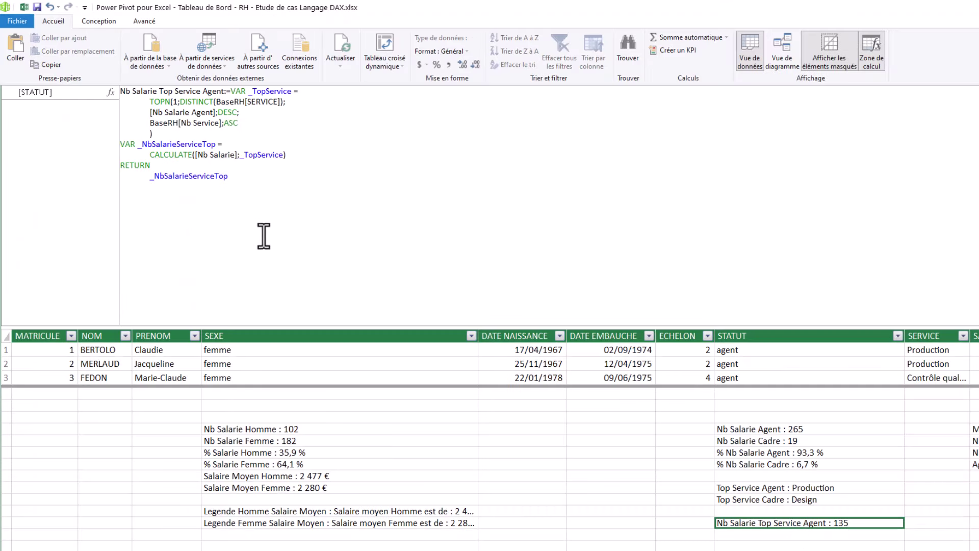
{"action": "left_click", "coordinate": [290, 239]}
{"action": "scroll", "coordinate": [313, 242], "scroll_direction": "up", "scroll_amount": 2}
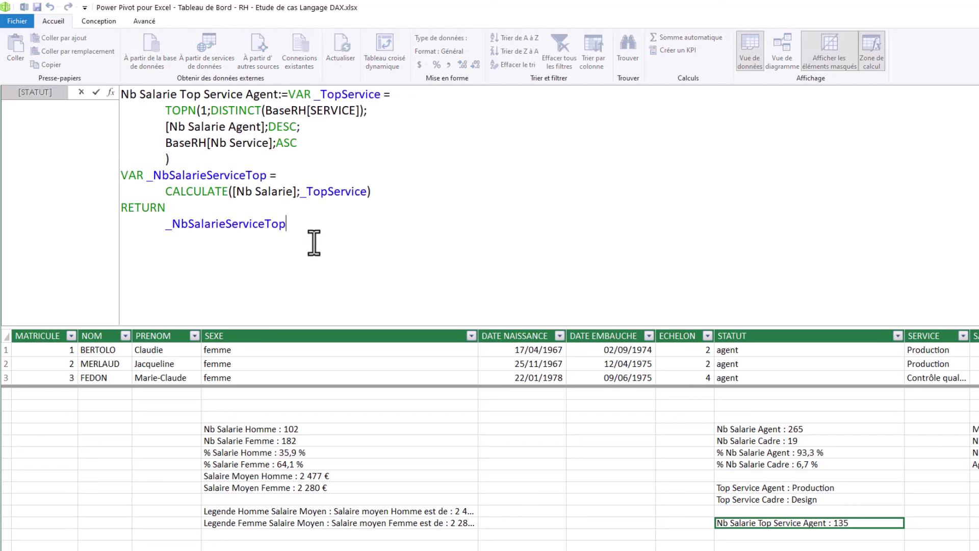
{"action": "left_click_drag", "start_coordinate": [335, 250], "coordinate": [50, 87]}
{"action": "key", "text": "ctrl+c"}
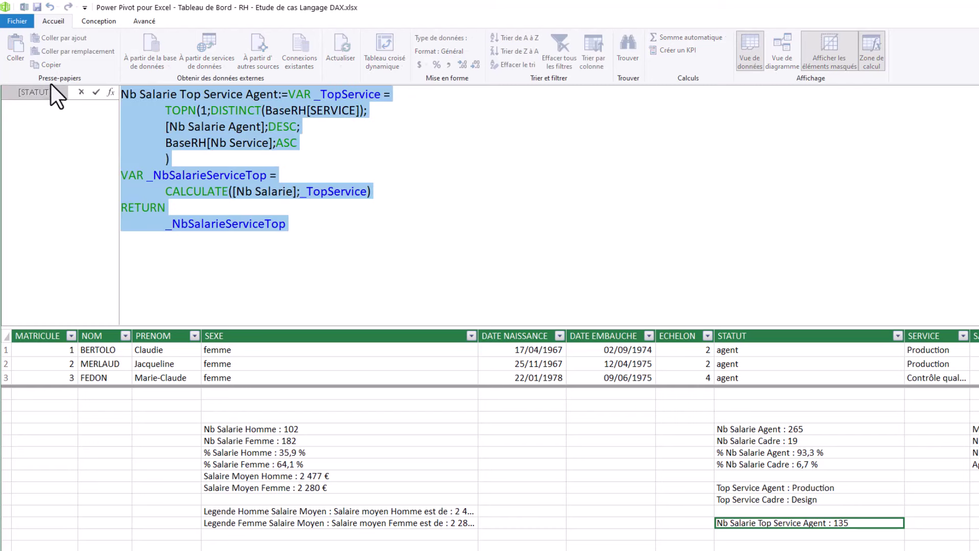
{"action": "left_click", "coordinate": [734, 536]}
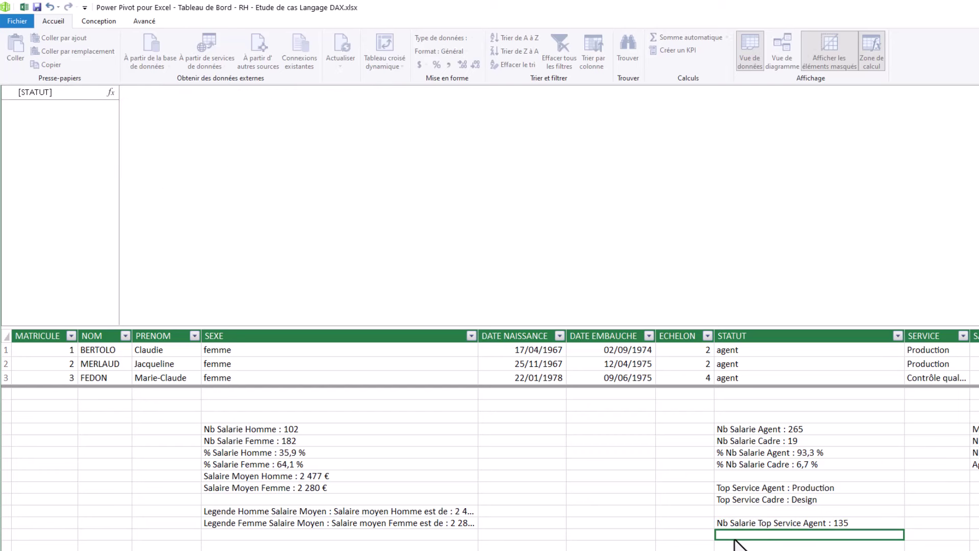
{"action": "left_click", "coordinate": [217, 127]}
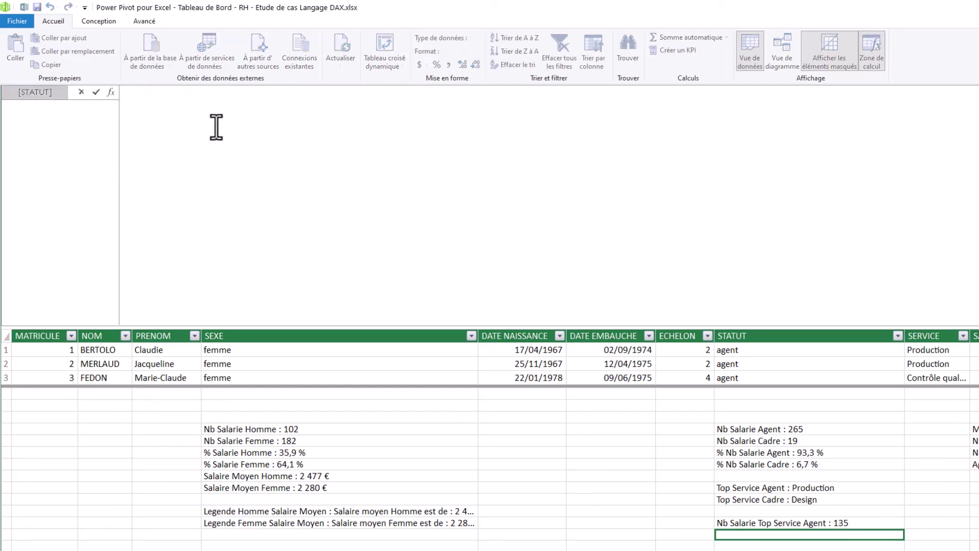
{"action": "key", "text": "ctrl+v"}
{"action": "scroll", "coordinate": [382, 185], "scroll_direction": "up", "scroll_amount": 3}
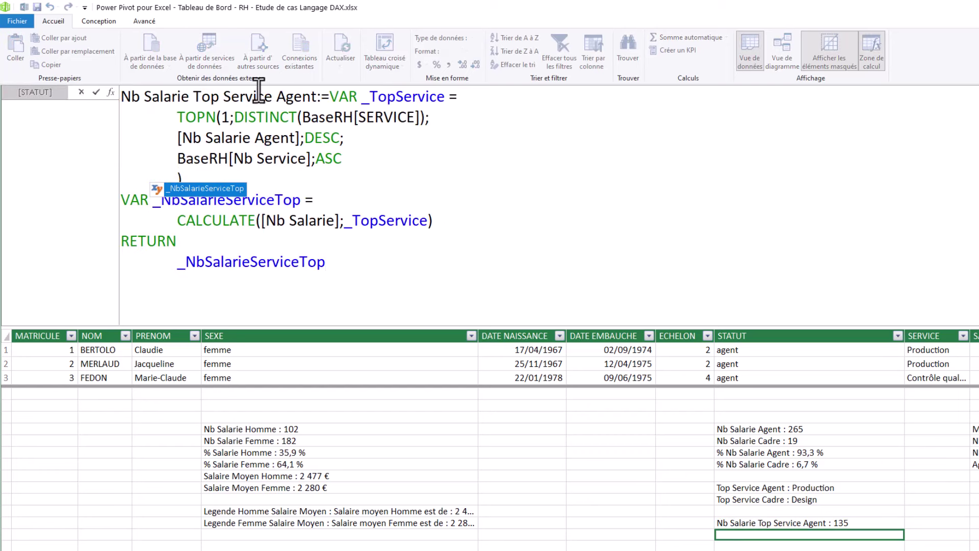
- Rename the pasted measure Nb Salarie Top Service Cadre, rank it by [Nb Salarie Cadre] instead of [Nb Salarie Agent], and validate it
{"action": "left_click_drag", "start_coordinate": [316, 97], "coordinate": [278, 97]}
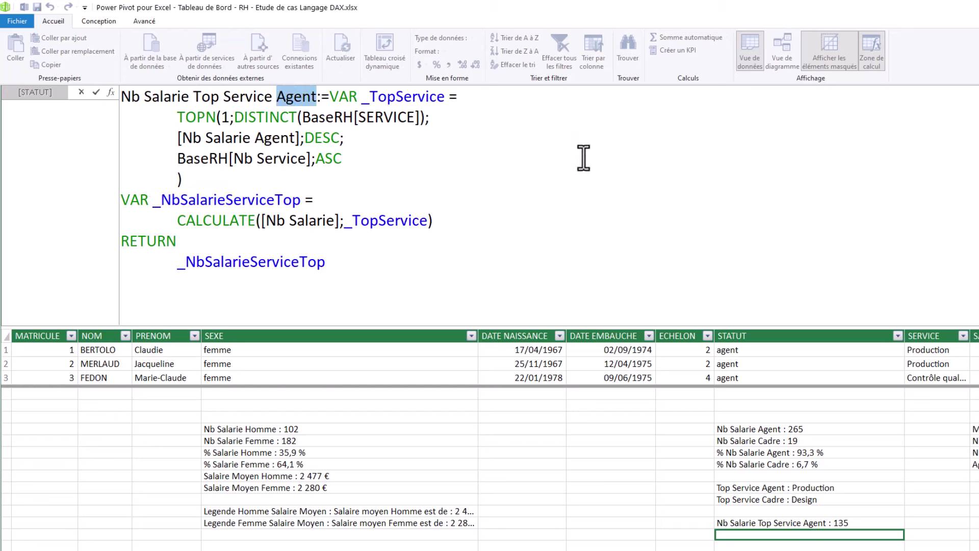
{"action": "type", "text": "Cadre"}
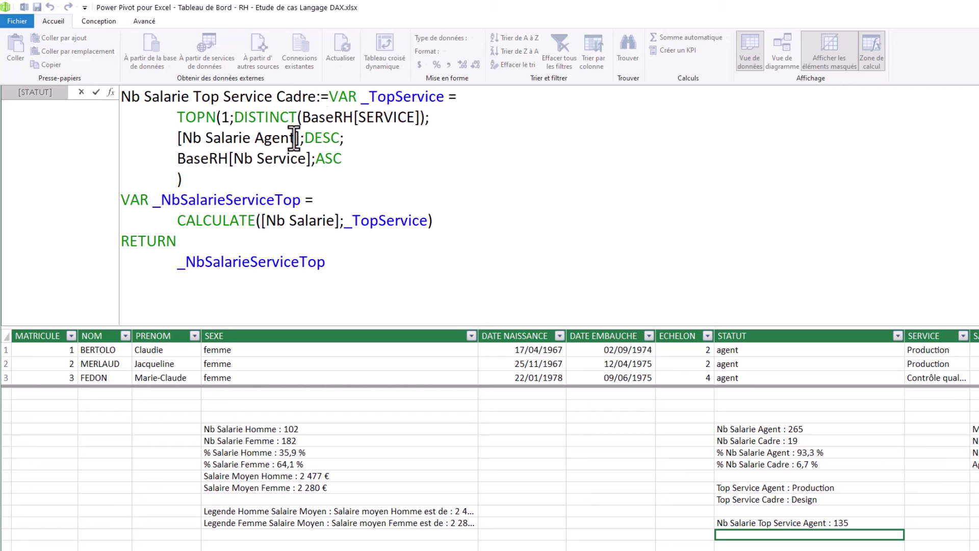
{"action": "left_click_drag", "start_coordinate": [295, 137], "coordinate": [257, 137]}
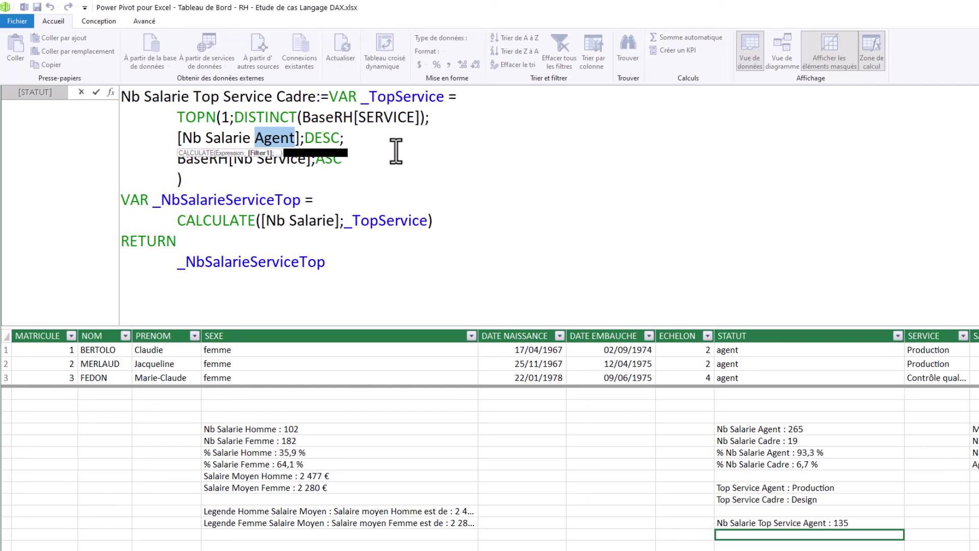
{"action": "type", "text": "Cad"}
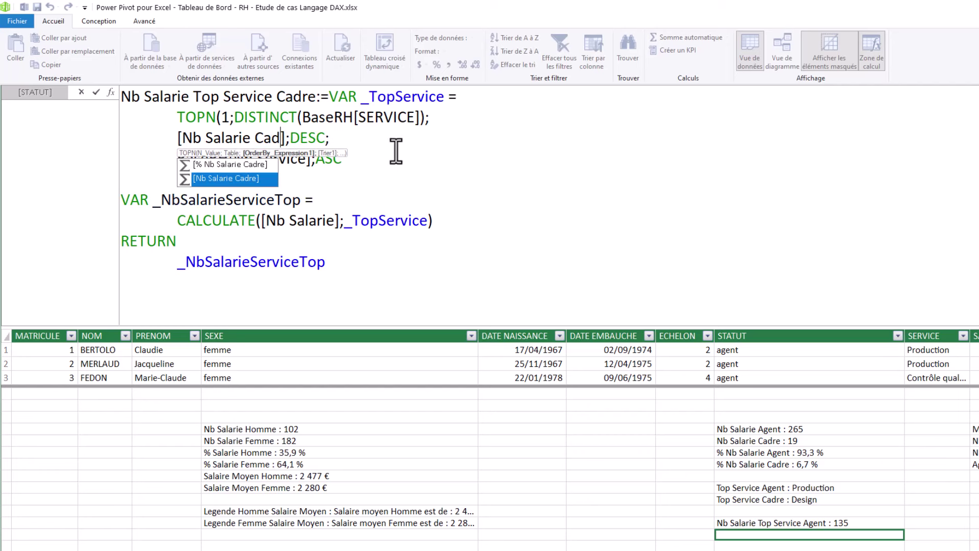
{"action": "type", "text": "re"}
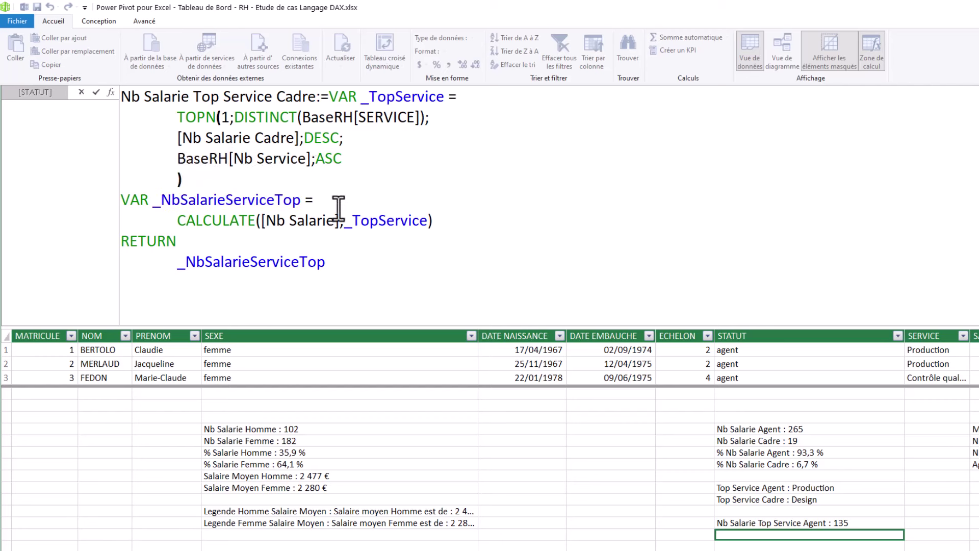
{"action": "left_click", "coordinate": [343, 266]}
{"action": "key", "text": "Return"}
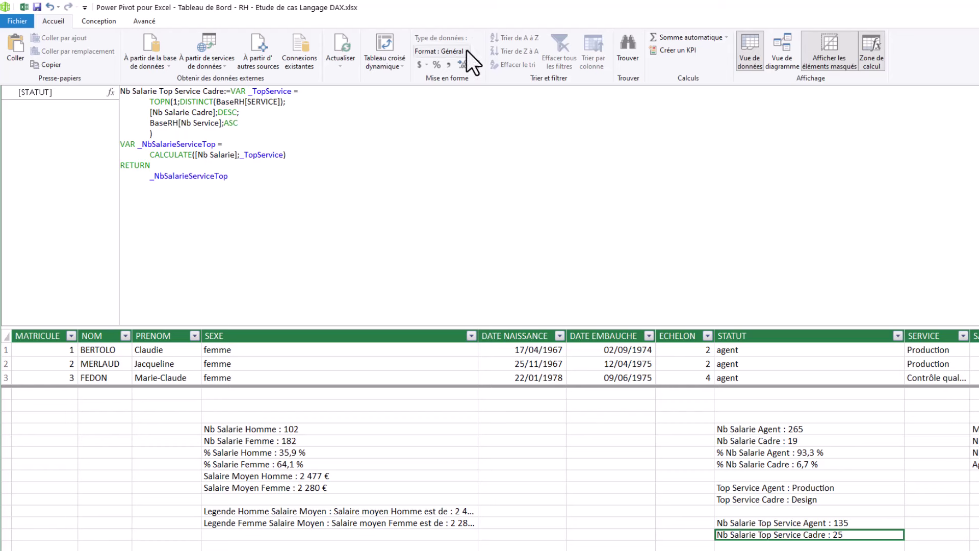
- Format the Nb Salarie Top Service Agent measure as Nombre entier
{"action": "left_click", "coordinate": [466, 50]}
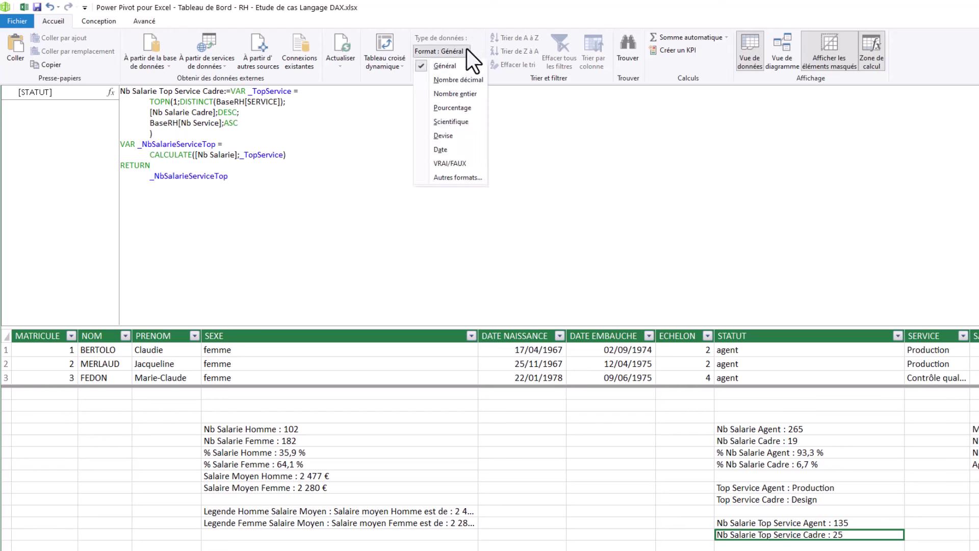
{"action": "left_click", "coordinate": [686, 267]}
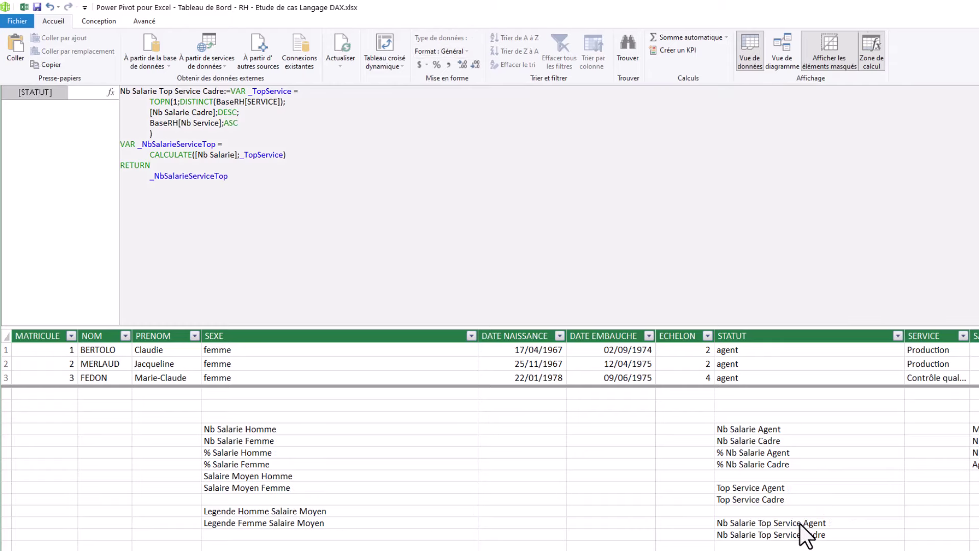
{"action": "left_click", "coordinate": [800, 523]}
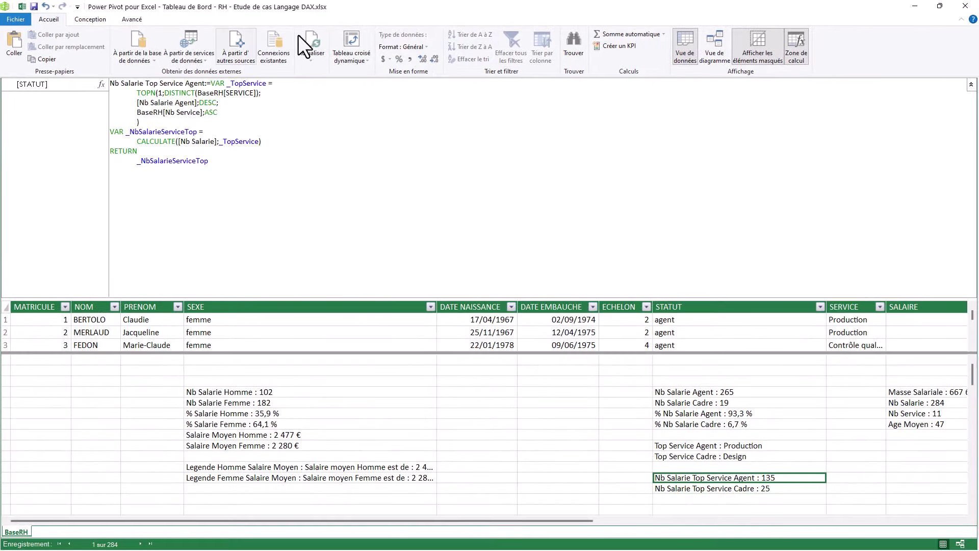
{"action": "left_click", "coordinate": [425, 46]}
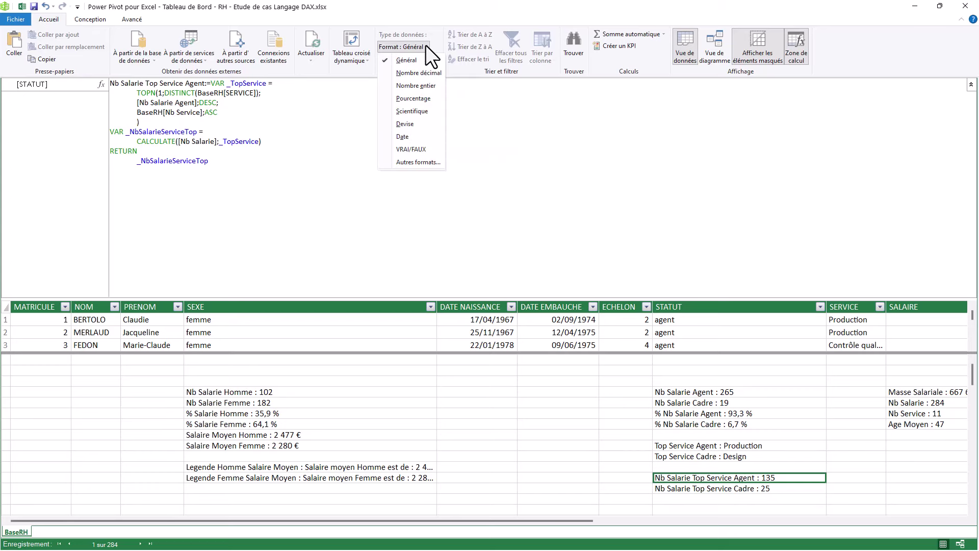
{"action": "left_click", "coordinate": [420, 87]}
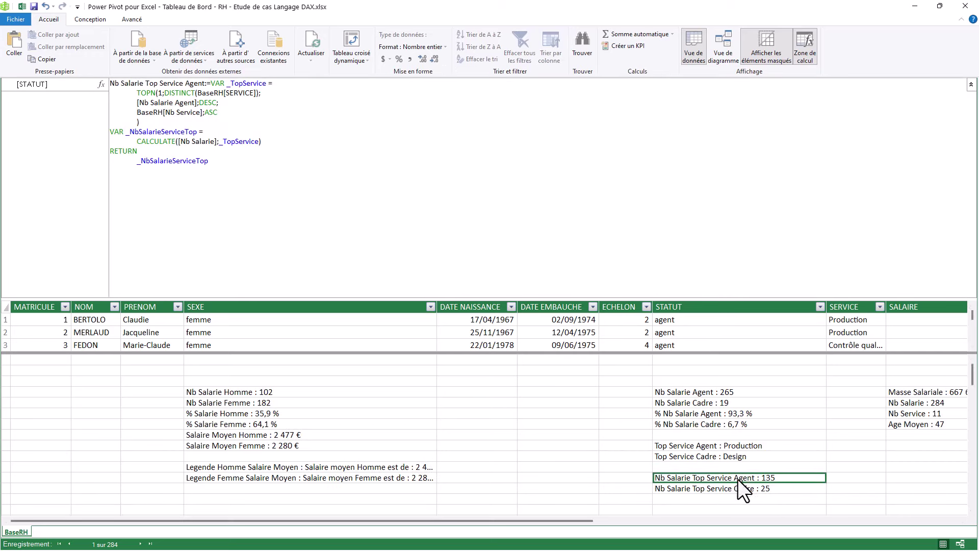
- Switch to the Excel workbook and examine the captions under the Statut charts on the Exemple sheet
{"action": "left_click", "coordinate": [914, 7]}
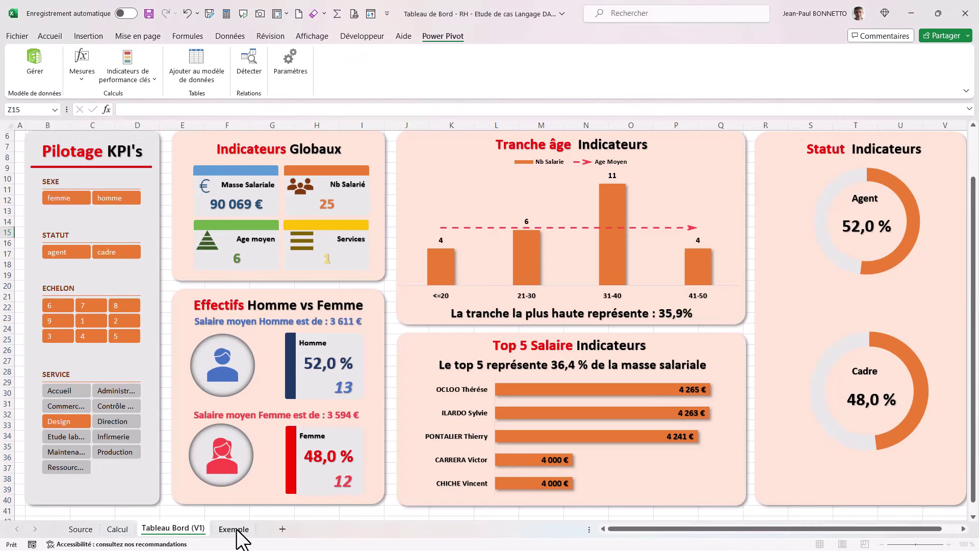
{"action": "left_click", "coordinate": [236, 532]}
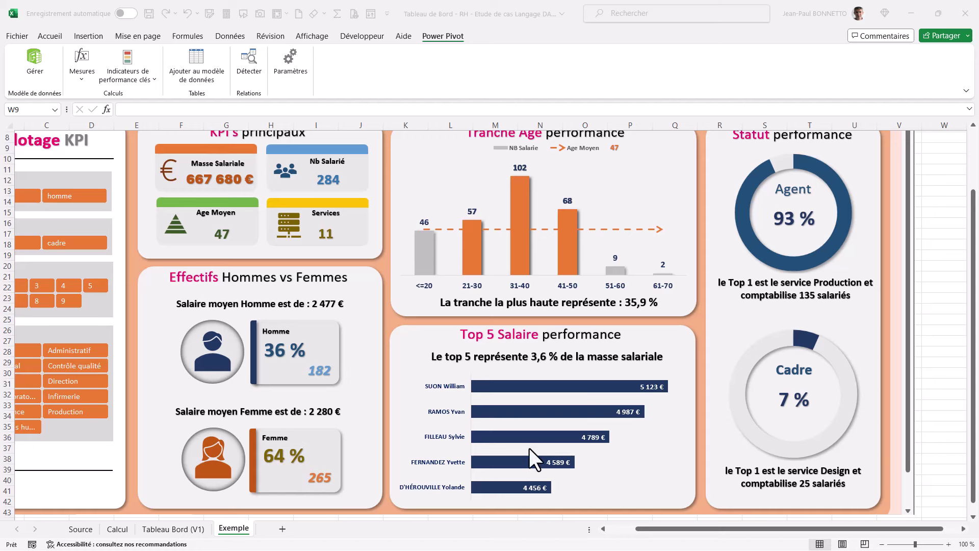
{"action": "left_click", "coordinate": [442, 36]}
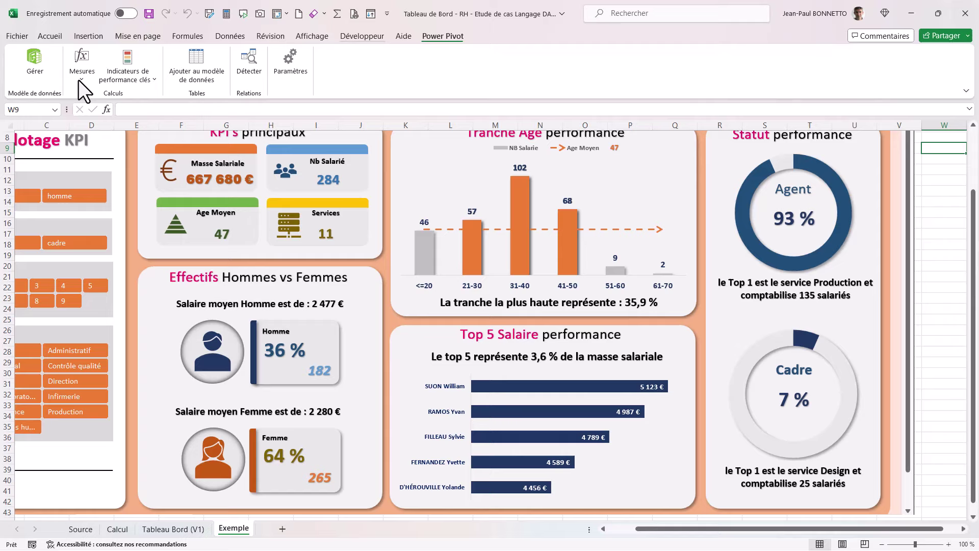
- Reopen the Power Pivot data model and reduce the height of the formula area
{"action": "left_click", "coordinate": [36, 64]}
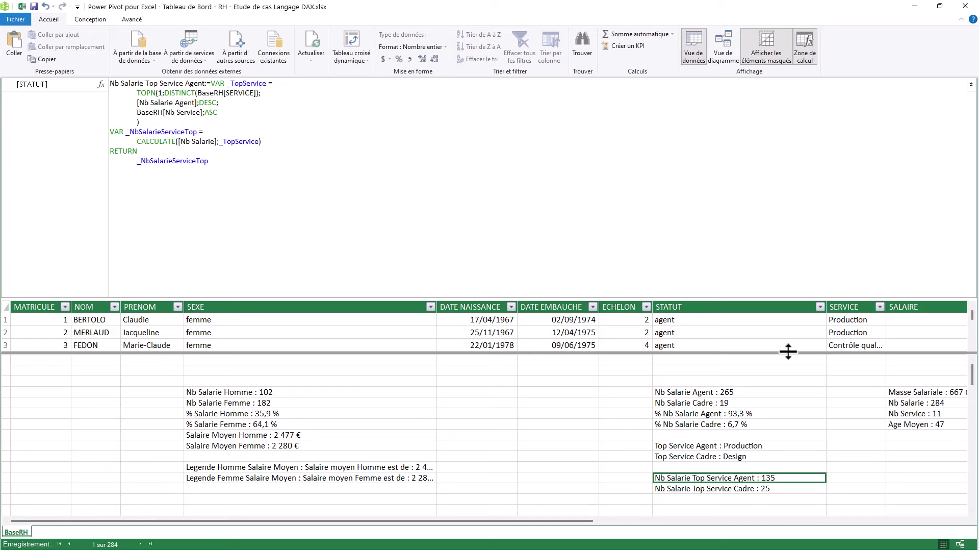
{"action": "mouse_move", "coordinate": [788, 351]}
{"action": "left_mouse_down"}
{"action": "mouse_move", "coordinate": [774, 298]}
{"action": "mouse_move", "coordinate": [783, 356]}
{"action": "left_mouse_up"}
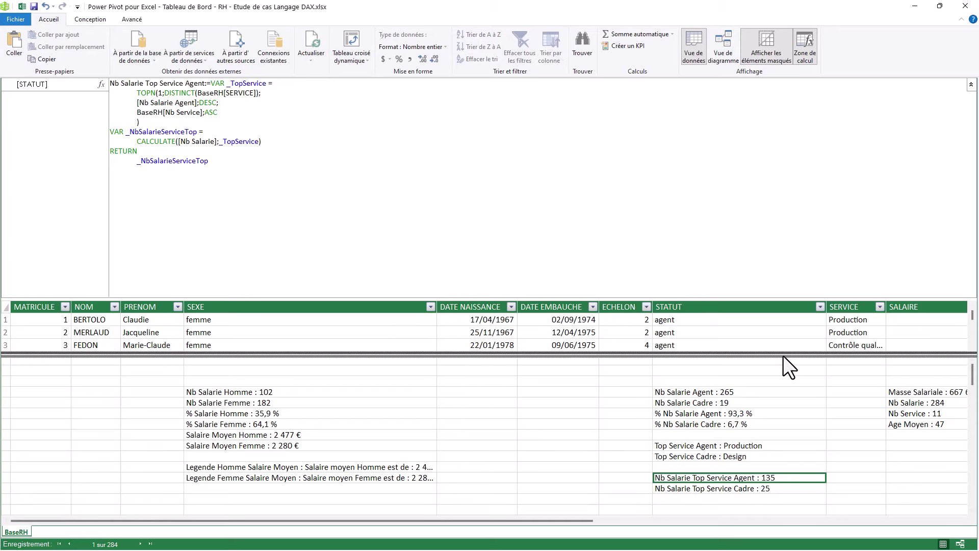
{"action": "left_click_drag", "start_coordinate": [713, 300], "coordinate": [689, 211]}
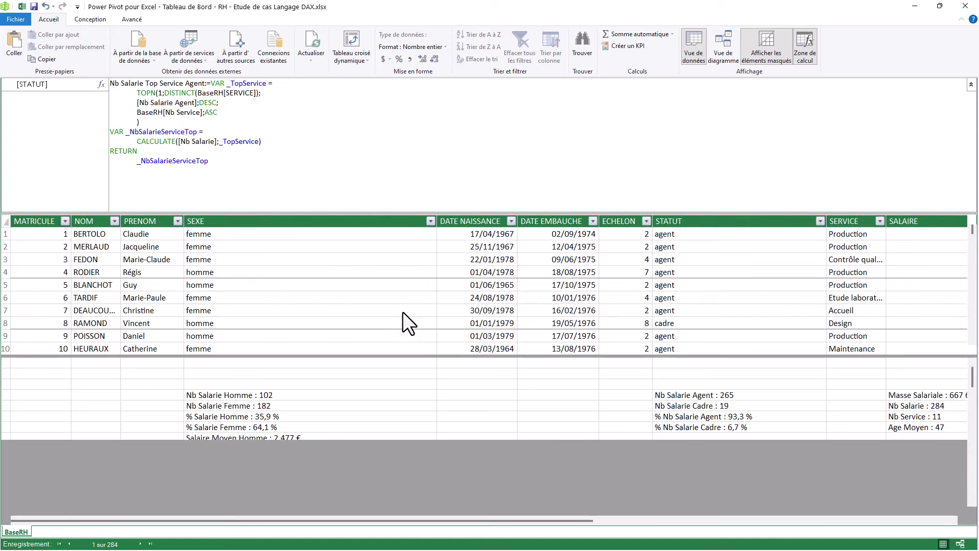
{"action": "left_click", "coordinate": [675, 513]}
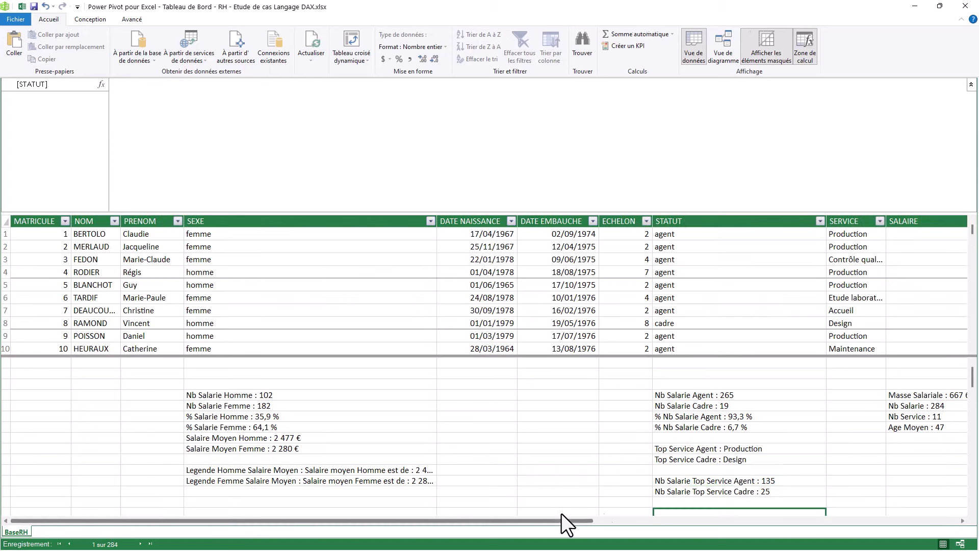
- Start a measure named Legende Agent := in the empty SEXE calculation cell beneath the two salary legend measures
{"action": "left_click", "coordinate": [226, 502]}
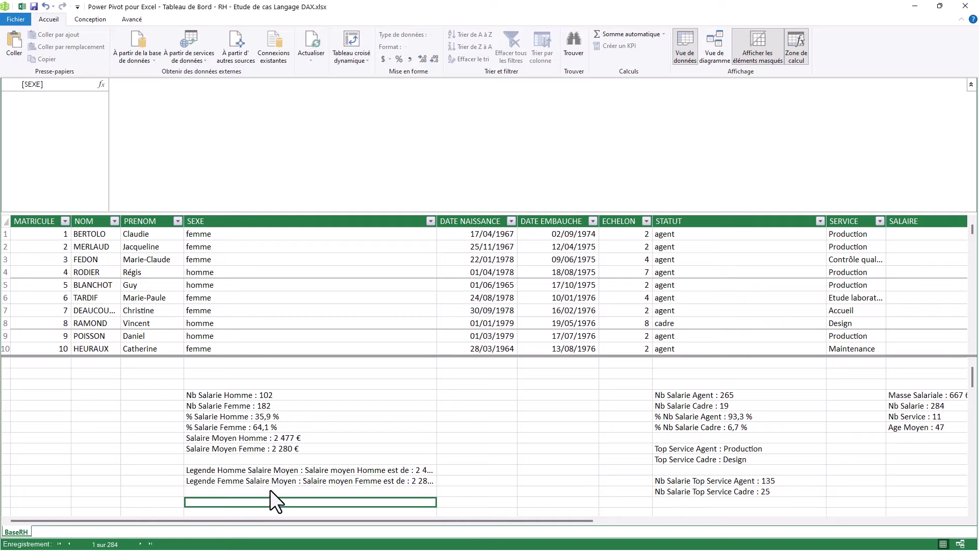
{"action": "left_click", "coordinate": [154, 109]}
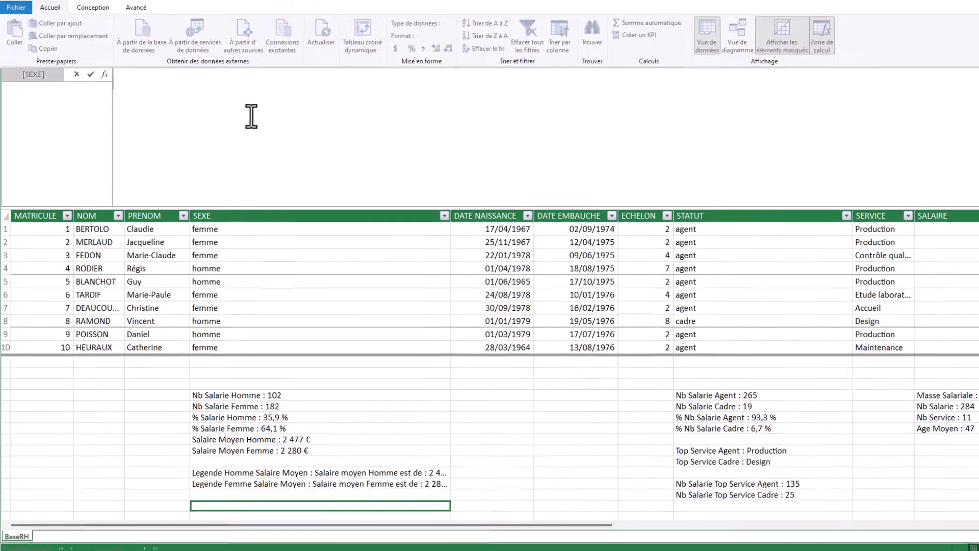
{"action": "type", "text": "Lege"}
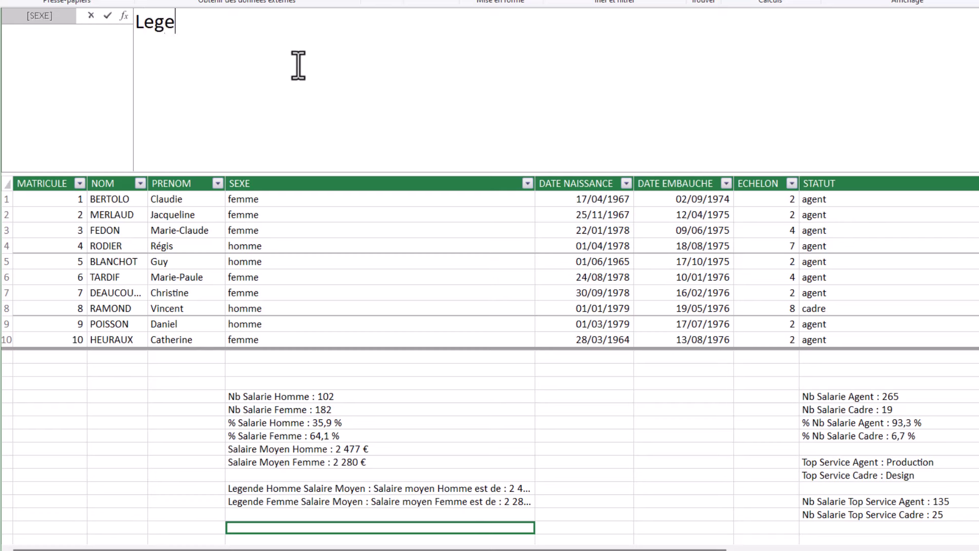
{"action": "type", "text": "ndre"}
{"action": "key", "text": "BackSpace"}
{"action": "key", "text": "BackSpace"}
{"action": "type", "text": "e Agent "}
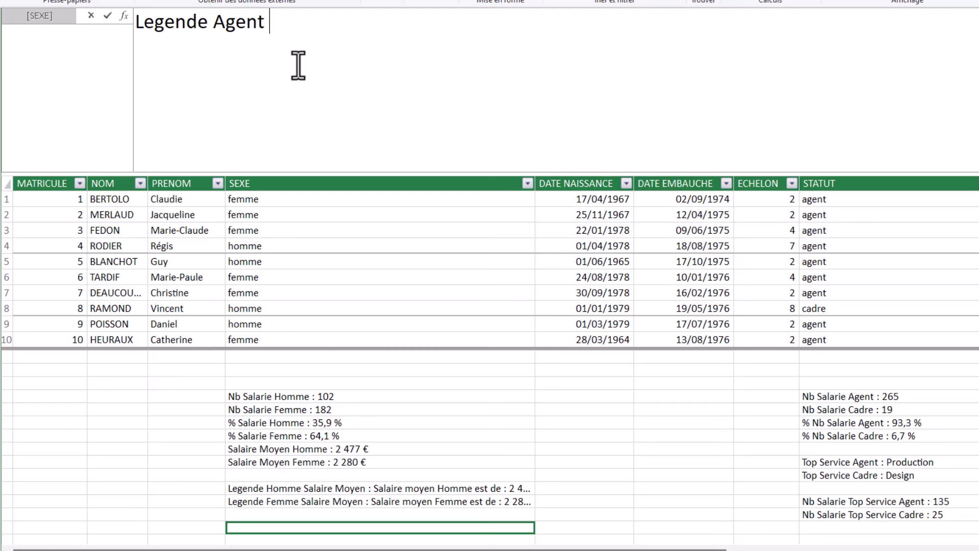
{"action": "type", "text": ":="}
- Begin the Legende Agent expression on a new line with "Le top 1 est le service " & [Top Service Agent]
{"action": "key", "text": "shift+Return"}
{"action": "type", "text": "\"Le top"}
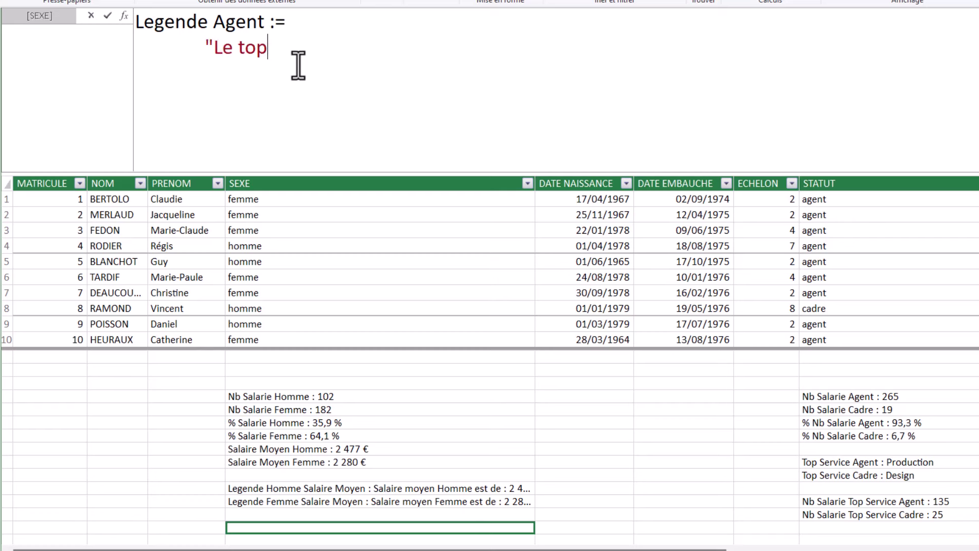
{"action": "type", "text": " 1 est le service "}
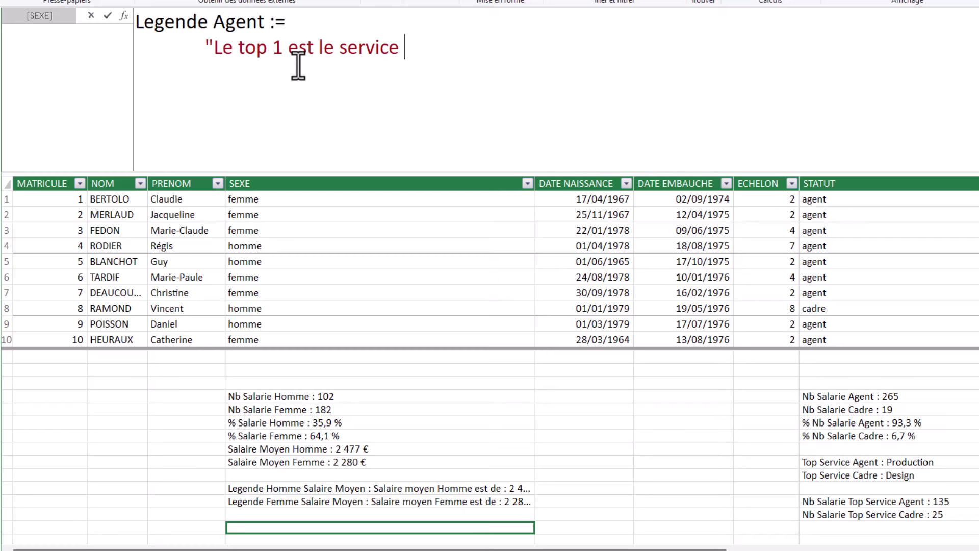
{"action": "type", "text": "\" &"}
{"action": "type", "text": "top"}
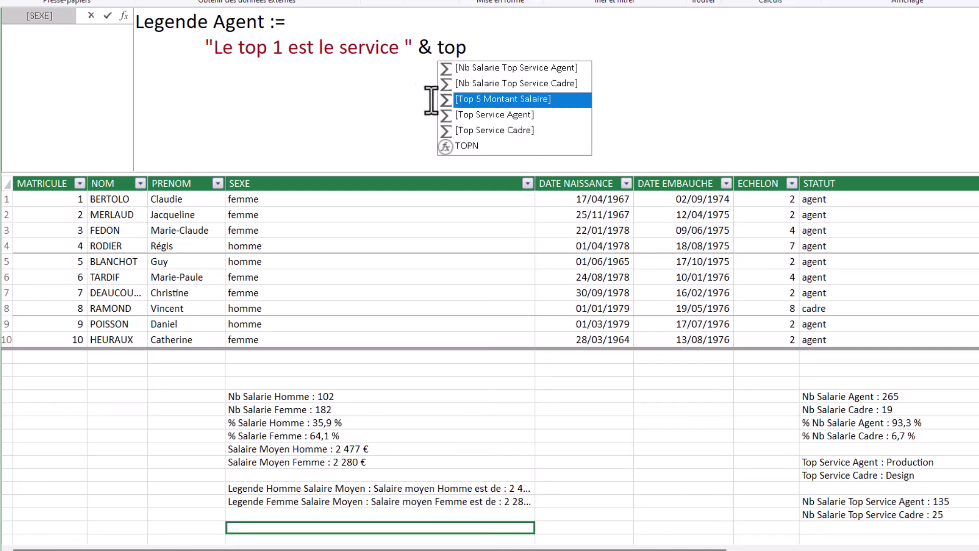
{"action": "double_click", "coordinate": [497, 115]}
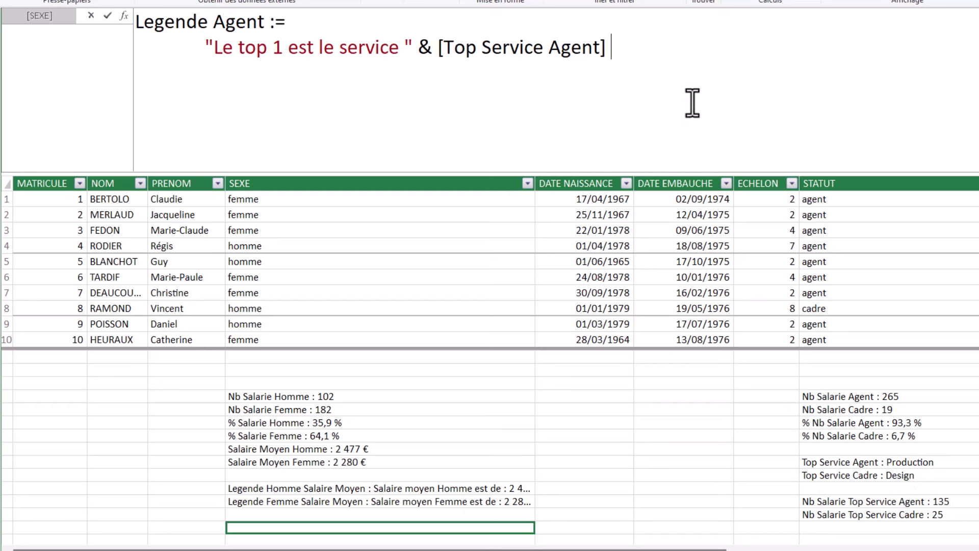
- Complete the Legende Agent expression with & " et comptabilise " & [Nb Salarie Top Service Agent] & " salariés" and widen the SEXE column
{"action": "type", "text": "& \" et comp"}
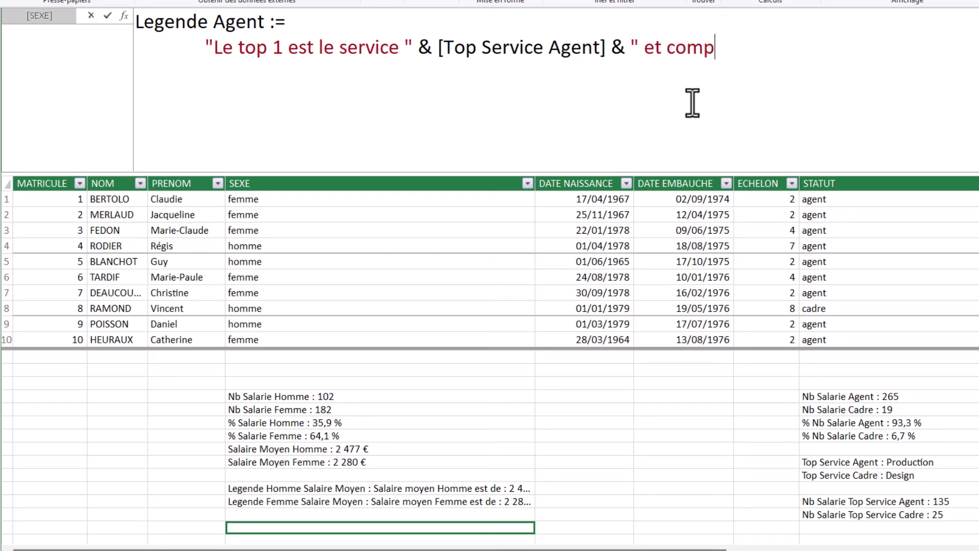
{"action": "type", "text": "tabilise"}
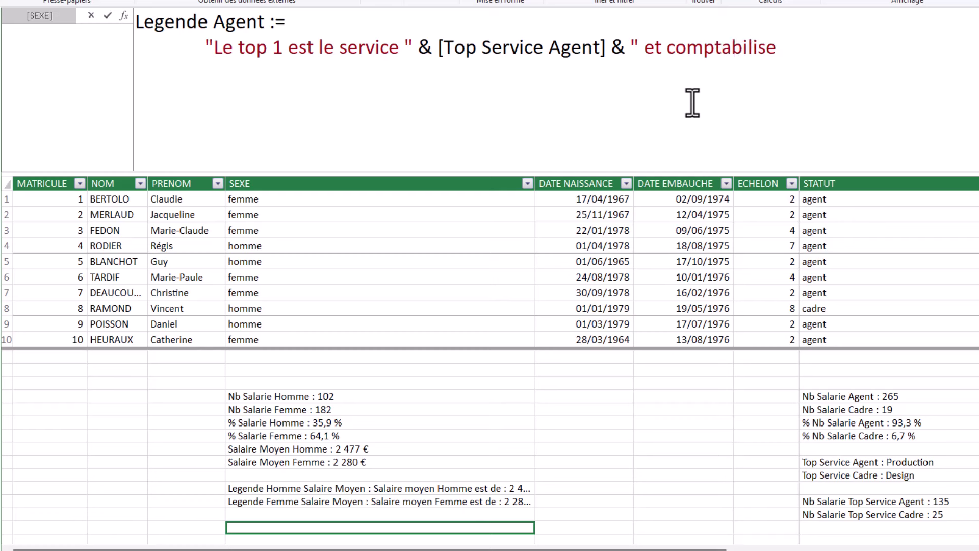
{"action": "type", "text": " \" & nbs"}
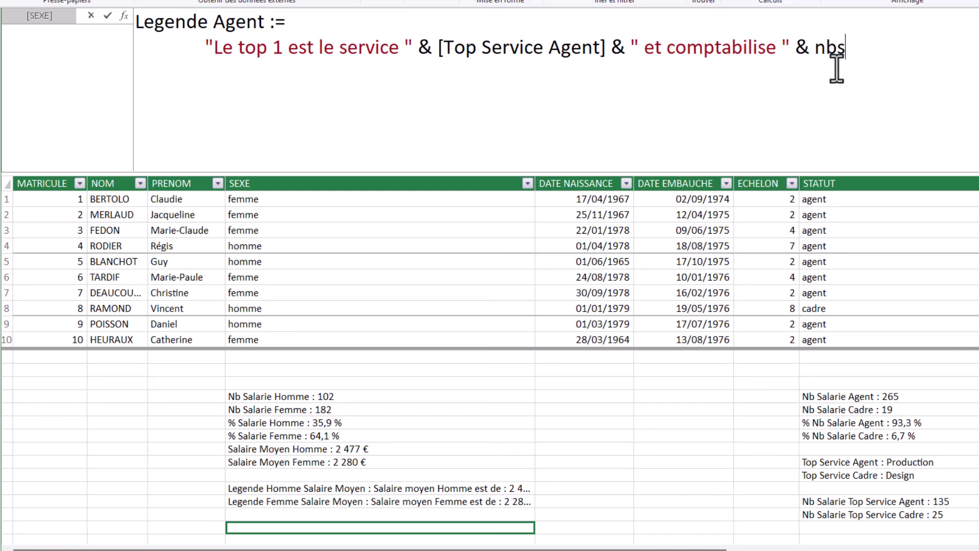
{"action": "key", "text": "BackSpace"}
{"action": "key", "text": "BackSpace"}
{"action": "key", "text": "BackSpace"}
{"action": "type", "text": "[nb"}
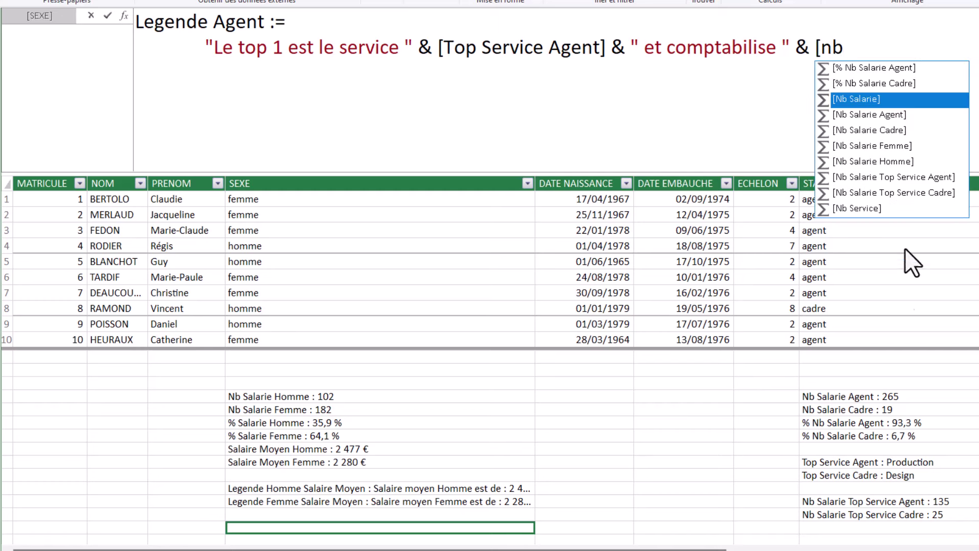
{"action": "double_click", "coordinate": [905, 178]}
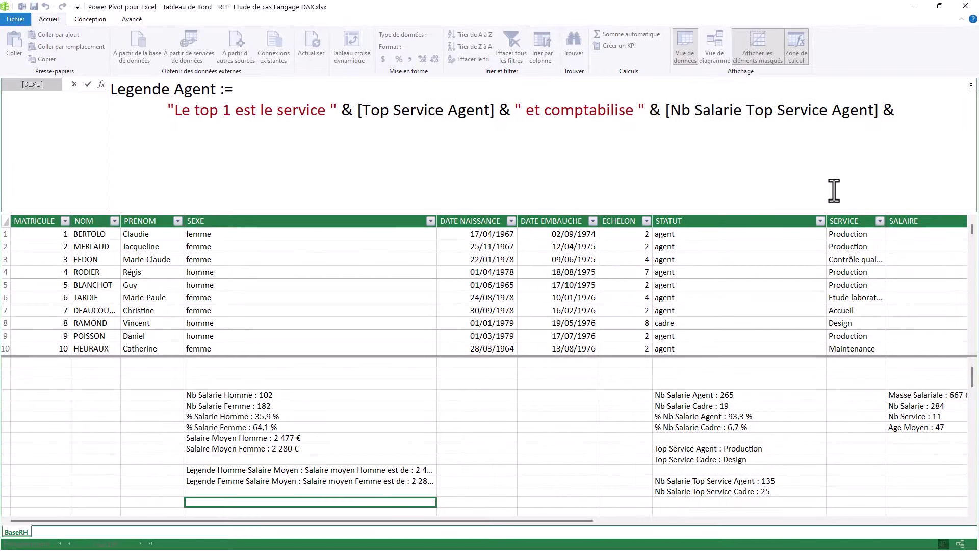
{"action": "type", "text": "\" salariés\""}
{"action": "key", "text": "Return"}
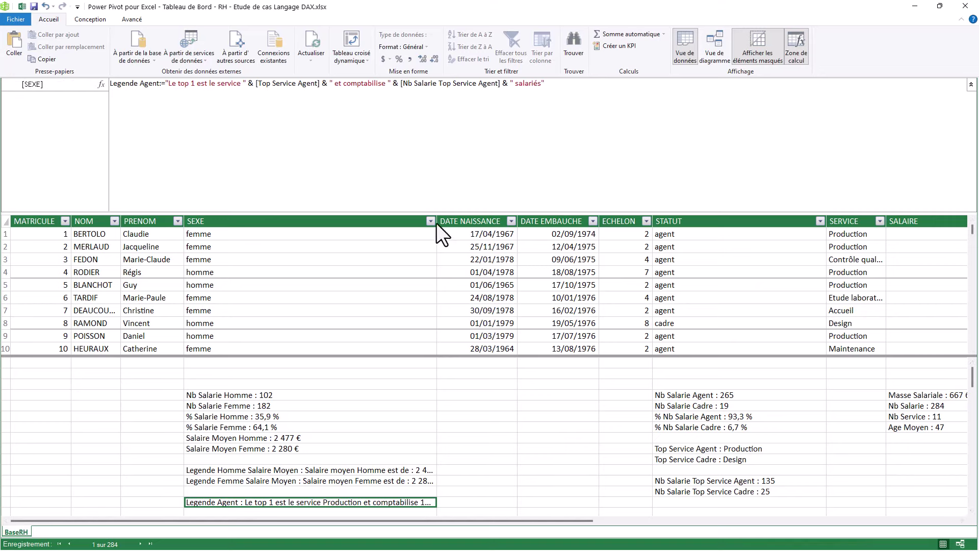
{"action": "left_click_drag", "start_coordinate": [437, 223], "coordinate": [585, 226]}
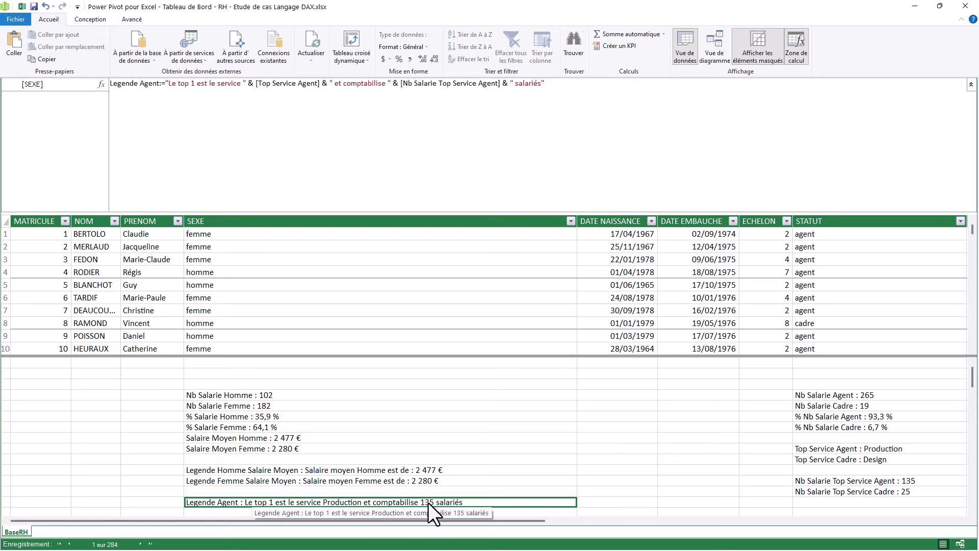
- Copy the whole Legende Agent formula into the empty SEXE calculation cell directly beneath it
{"action": "scroll", "coordinate": [602, 145], "scroll_direction": "up", "scroll_amount": 4}
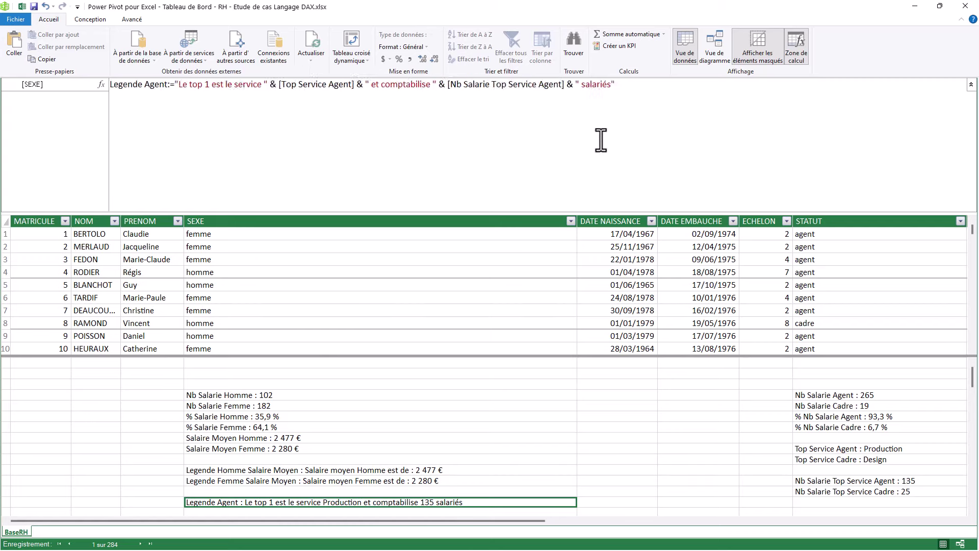
{"action": "left_click_drag", "start_coordinate": [841, 87], "coordinate": [112, 92]}
{"action": "key", "text": "ctrl+c"}
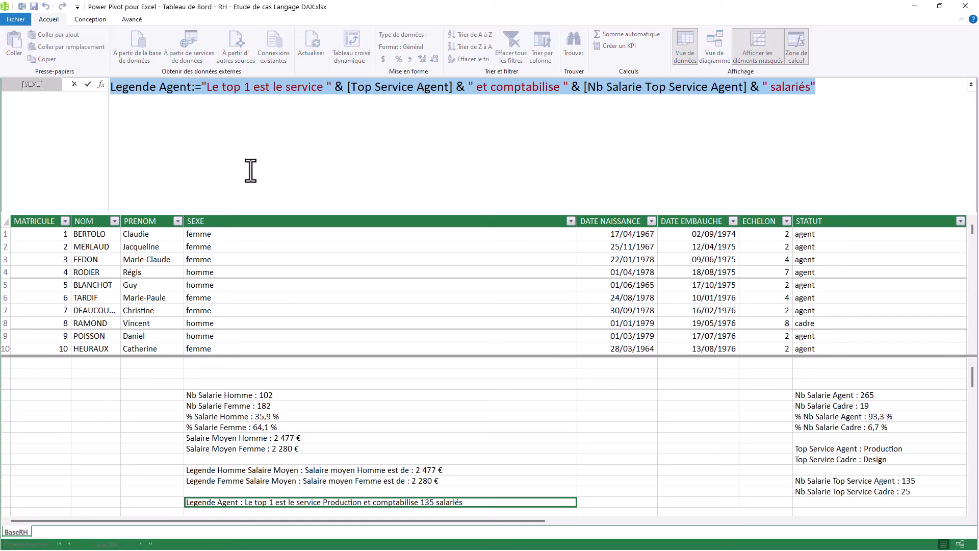
{"action": "left_click", "coordinate": [203, 511]}
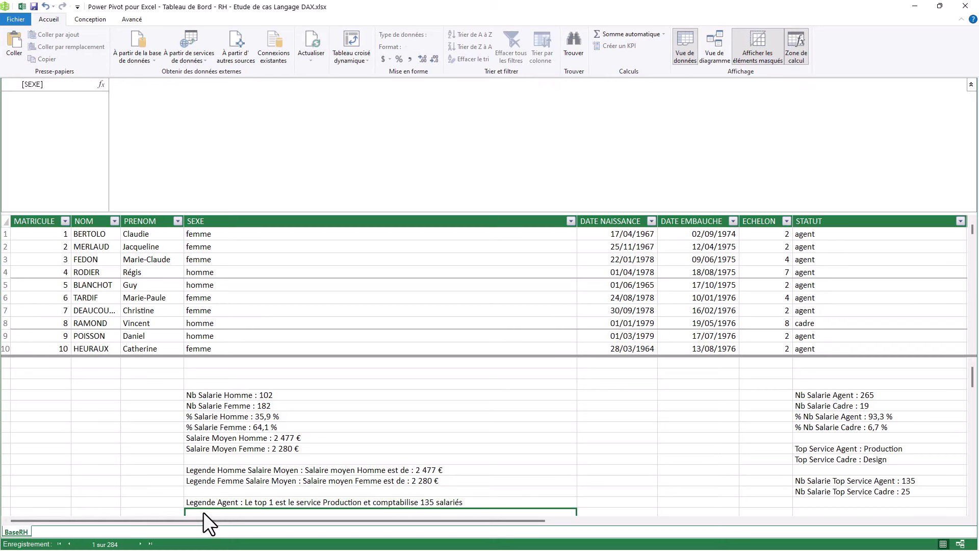
{"action": "left_click", "coordinate": [158, 115]}
{"action": "key", "text": "ctrl+v"}
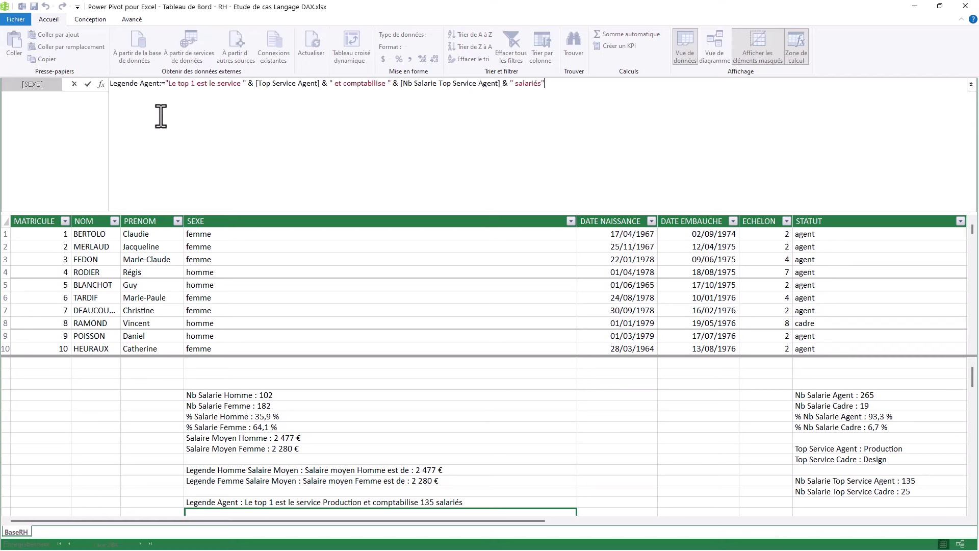
{"action": "scroll", "coordinate": [388, 159], "scroll_direction": "up", "scroll_amount": 3, "text": "ctrl"}
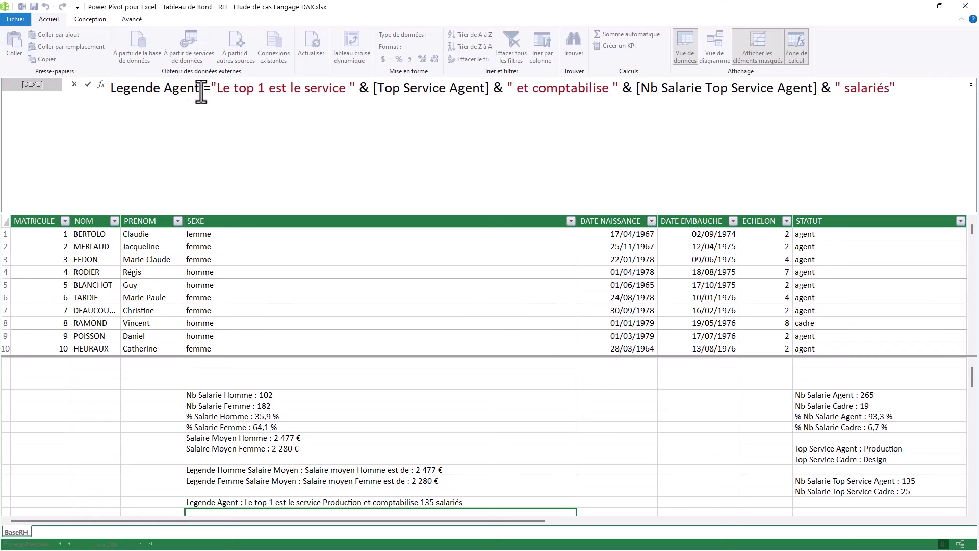
- Rename the copied measure as Legende Cadre in its formula
{"action": "left_click_drag", "start_coordinate": [200, 90], "coordinate": [164, 90]}
{"action": "type", "text": "Ca"}
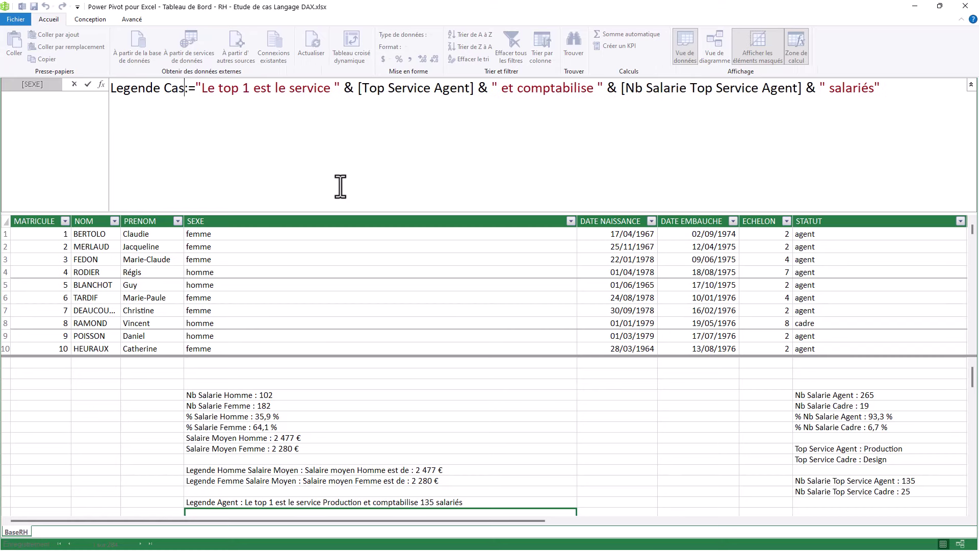
{"action": "type", "text": "dre"}
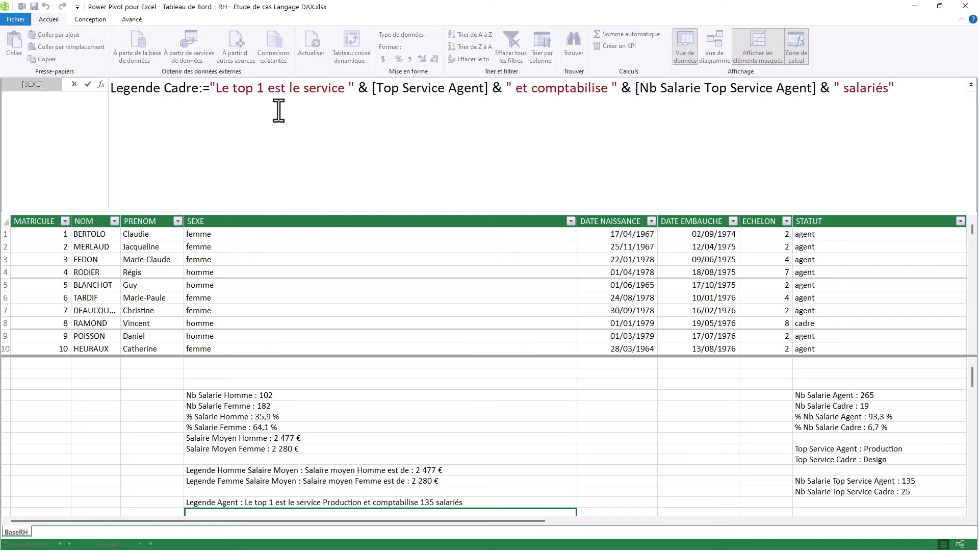
- Change the measure references in the Legende Cadre formula to [Top Service Cadre] and [Nb Salarie Top Service Cadre], and validate it
{"action": "left_click_drag", "start_coordinate": [485, 90], "coordinate": [450, 93]}
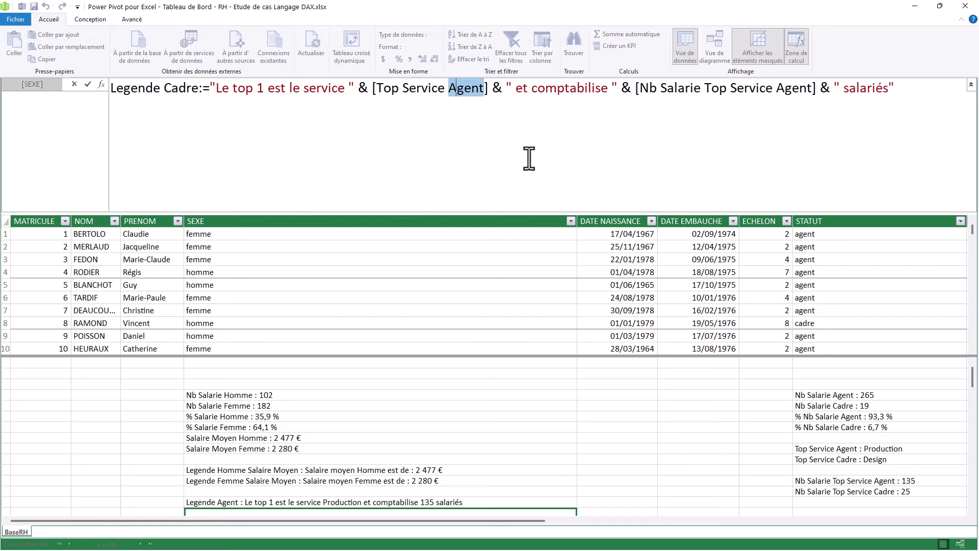
{"action": "type", "text": "Cadre"}
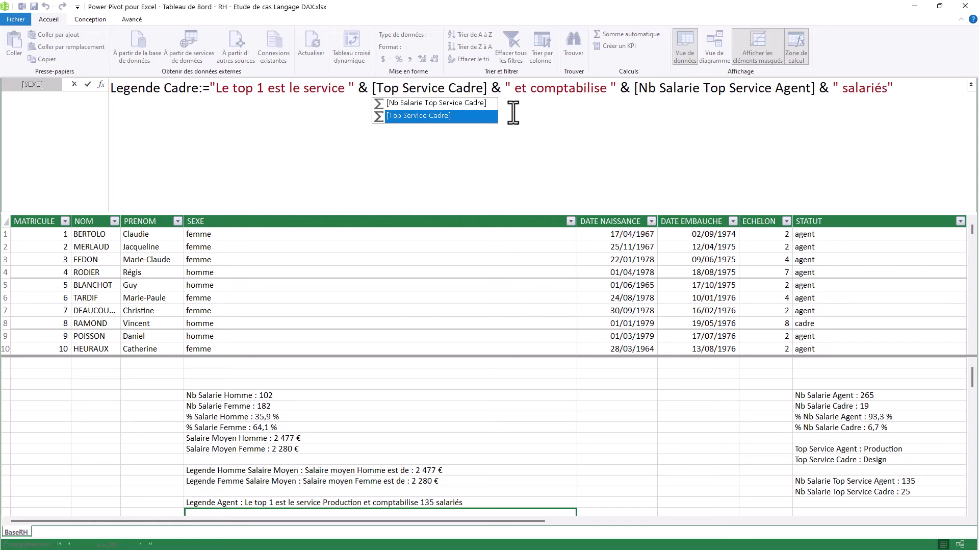
{"action": "left_click", "coordinate": [538, 122]}
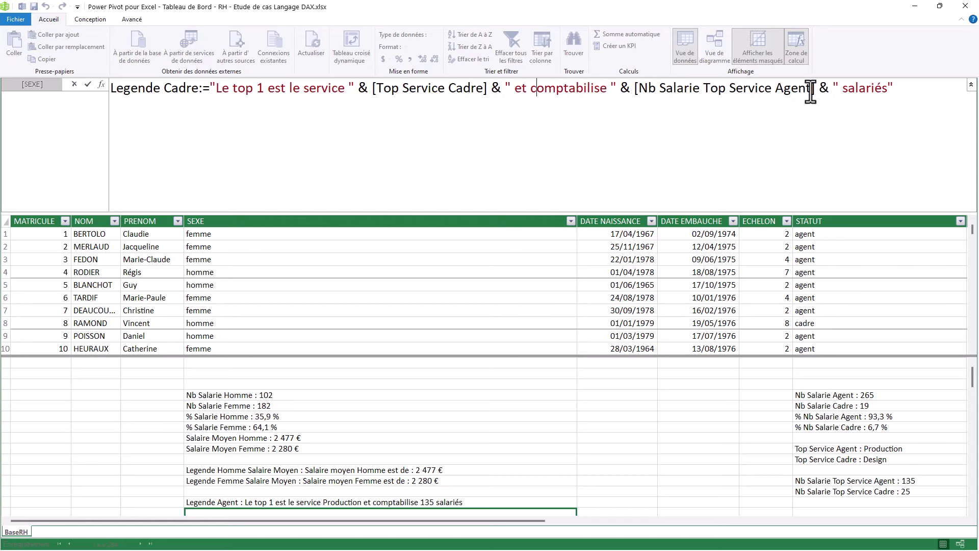
{"action": "left_click_drag", "start_coordinate": [812, 90], "coordinate": [766, 93]}
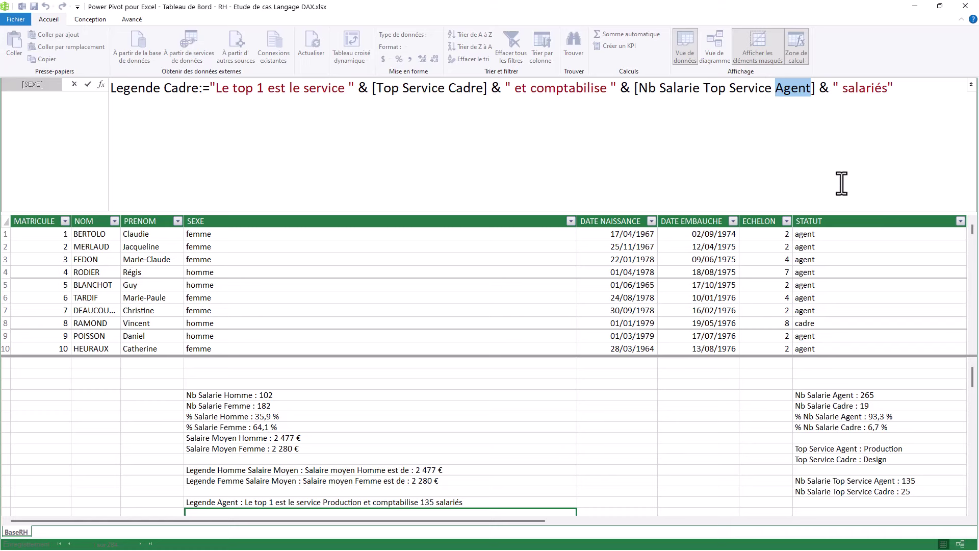
{"action": "type", "text": "Cadre"}
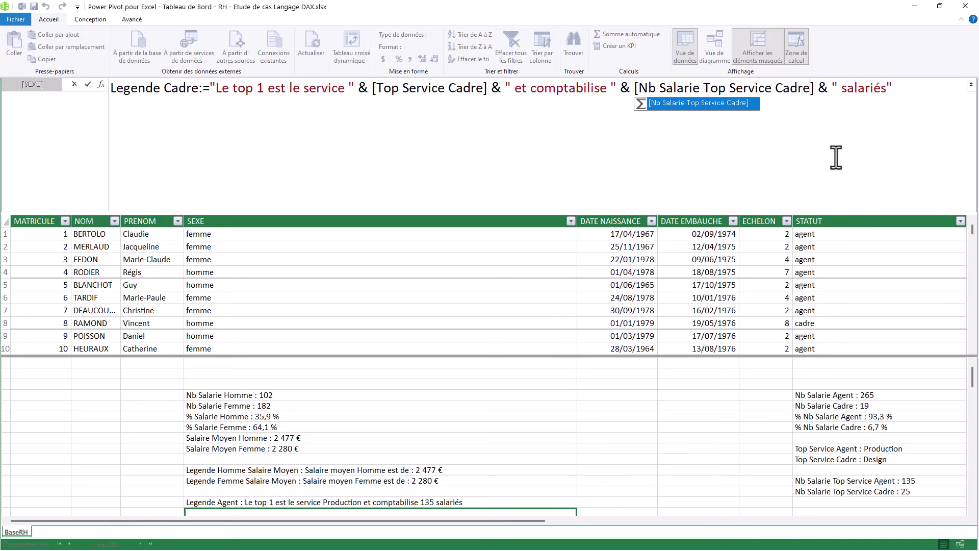
{"action": "left_click", "coordinate": [917, 91]}
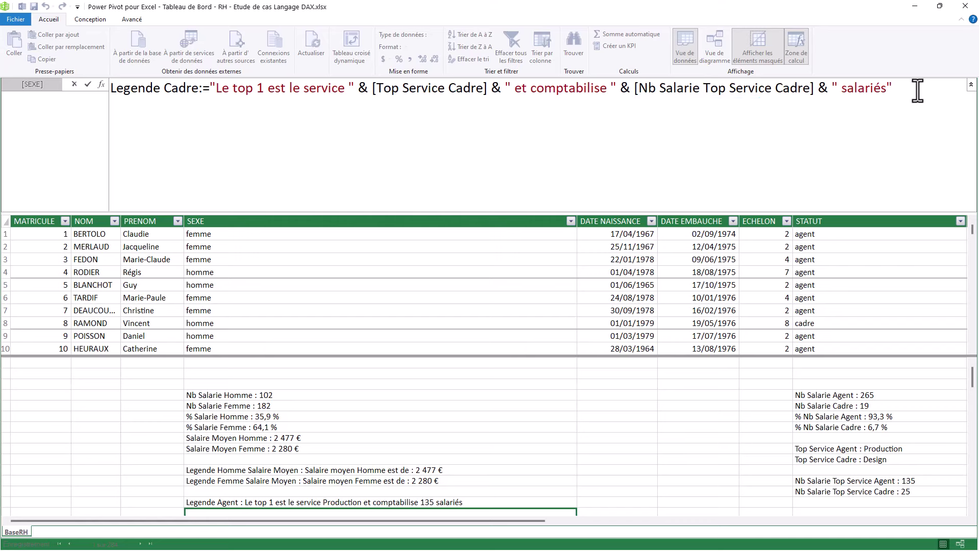
{"action": "key", "text": "Return"}
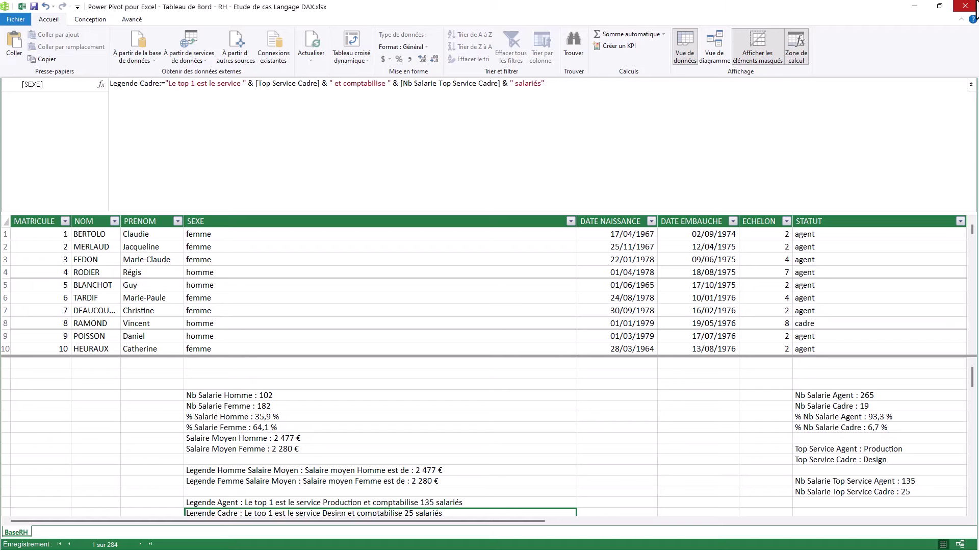
- Return to the Excel workbook and copy the Top 5 Montant Salaire pivot table on the Calcul sheet to cell N21
{"action": "left_click", "coordinate": [968, 4]}
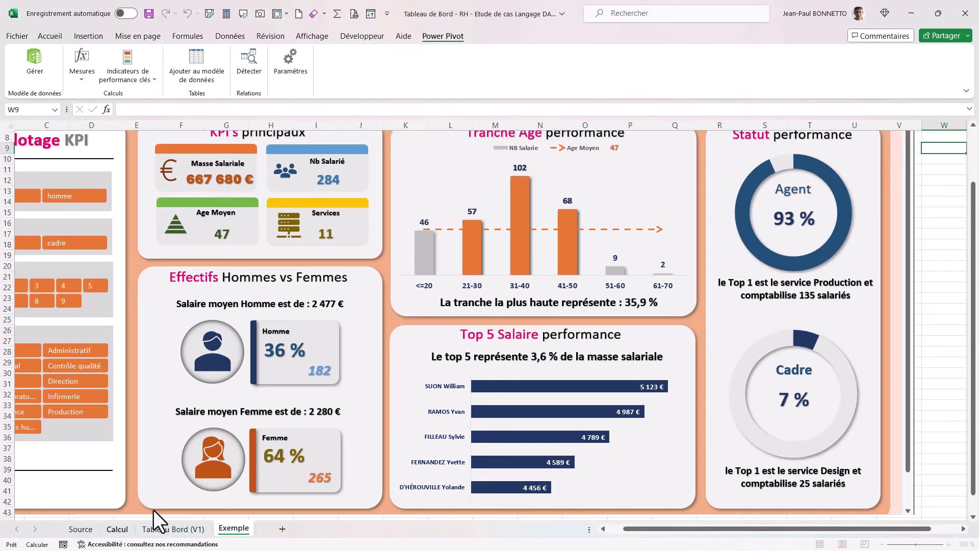
{"action": "left_click", "coordinate": [117, 529]}
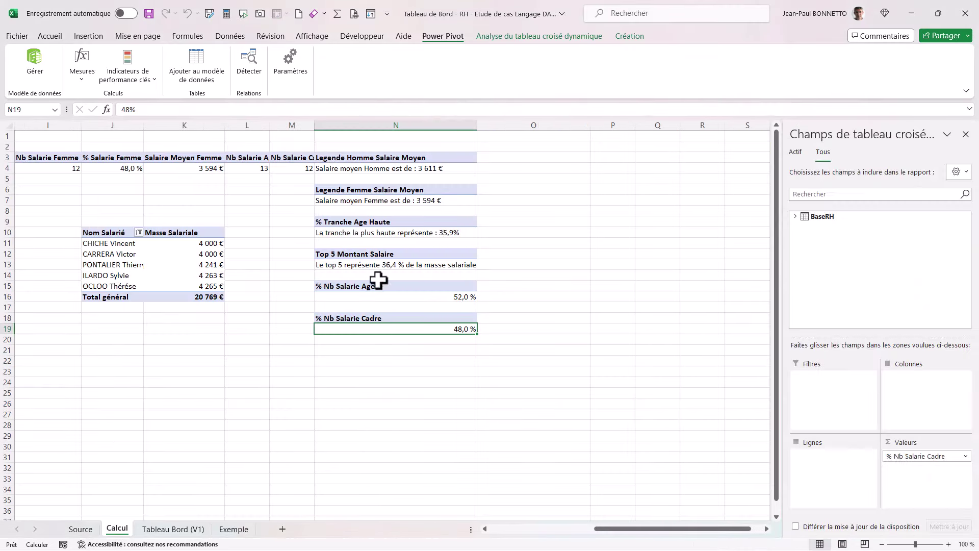
{"action": "left_click_drag", "start_coordinate": [375, 258], "coordinate": [374, 264]}
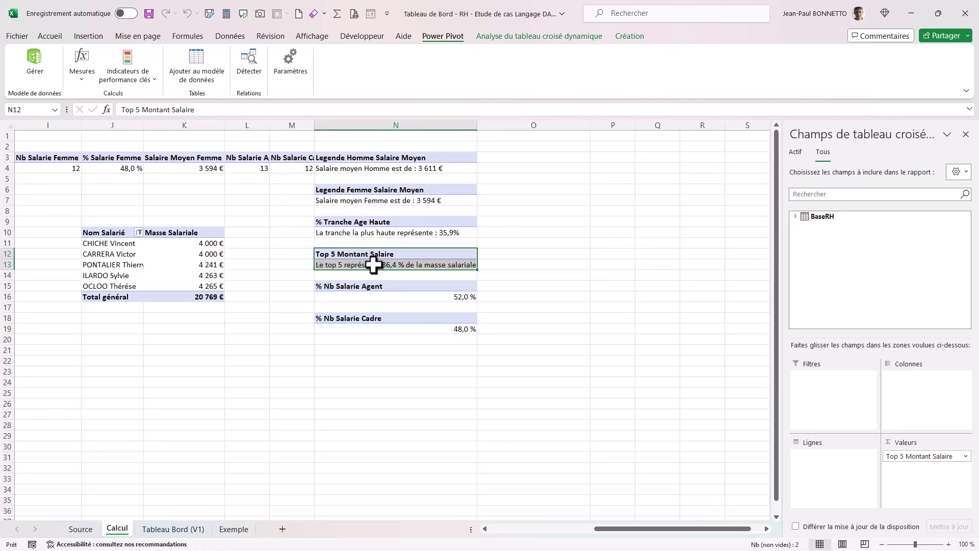
{"action": "key", "text": "ctrl+c"}
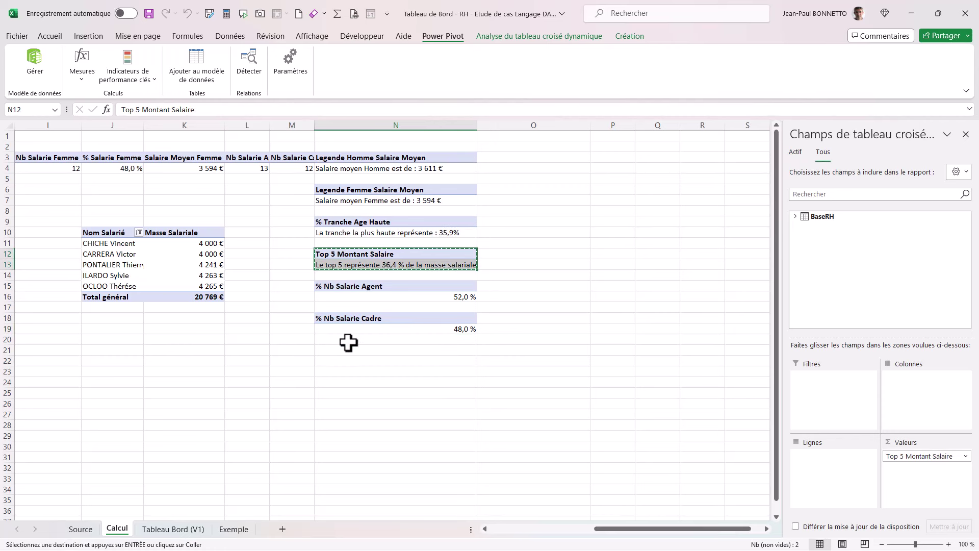
{"action": "left_click", "coordinate": [347, 351]}
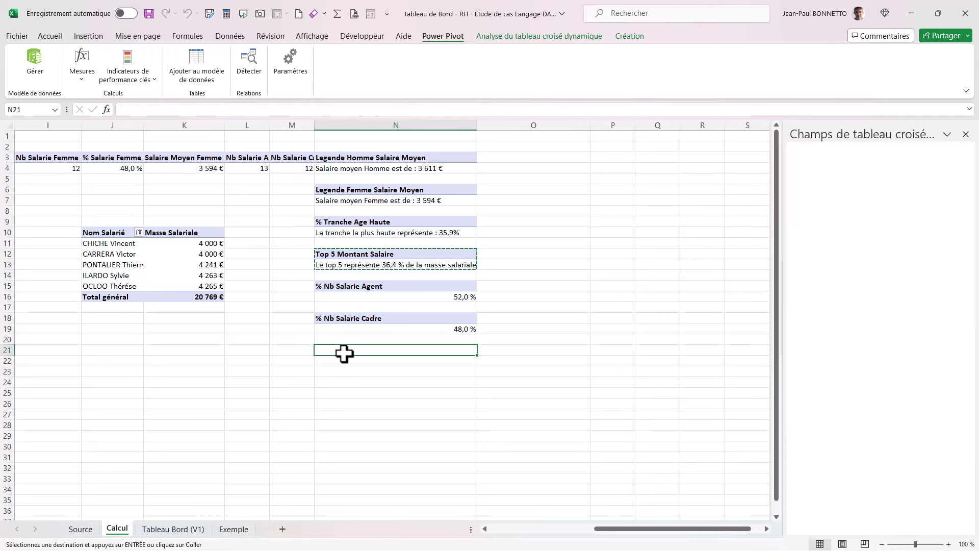
{"action": "key", "text": "ctrl+v"}
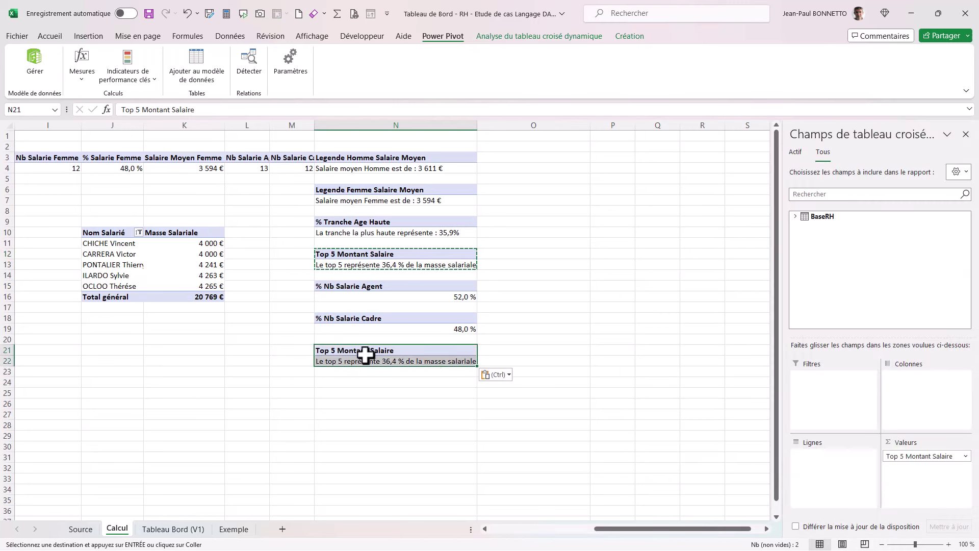
- Replace Top 5 Montant Salaire with the Legende Agent measure as the value of the pivot table in N21
{"action": "left_click", "coordinate": [795, 216]}
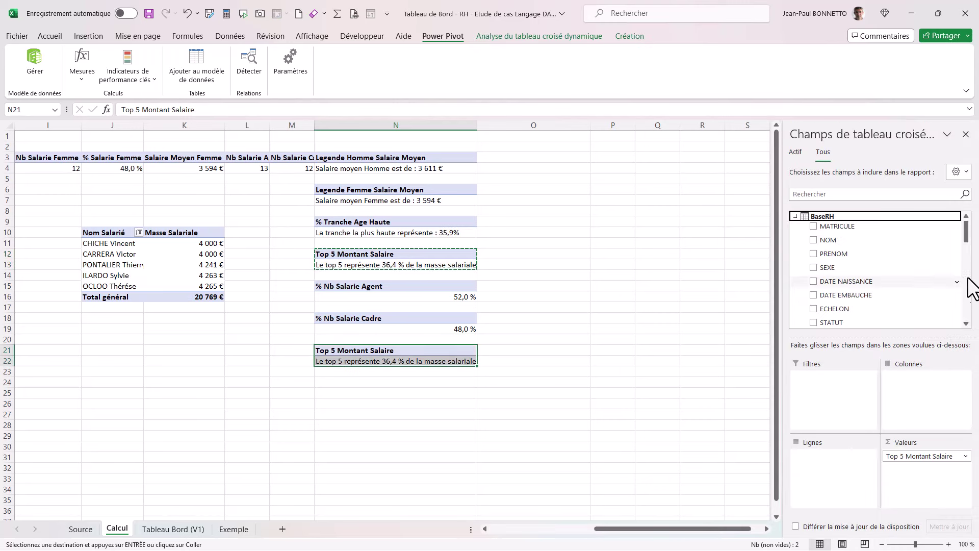
{"action": "left_click_drag", "start_coordinate": [967, 234], "coordinate": [975, 350]}
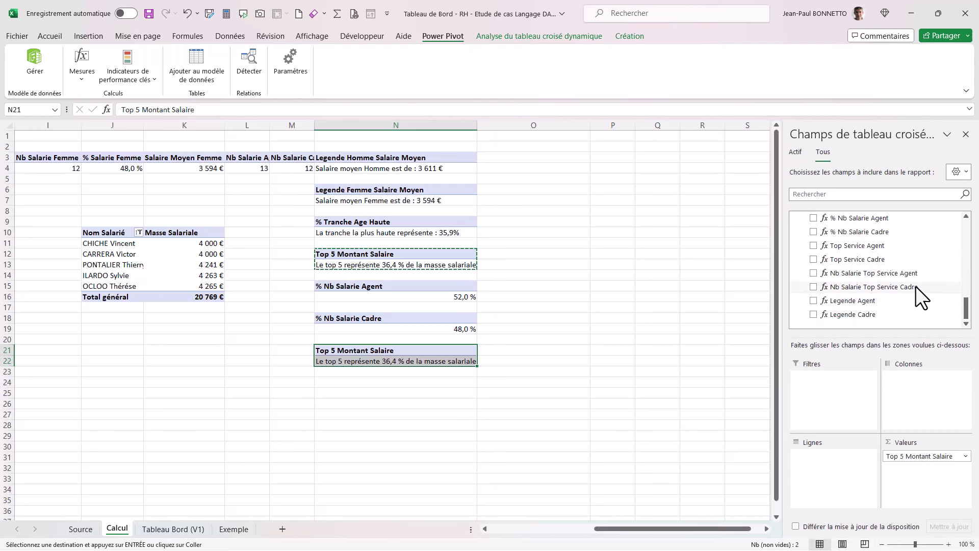
{"action": "left_click_drag", "start_coordinate": [869, 302], "coordinate": [459, 441]}
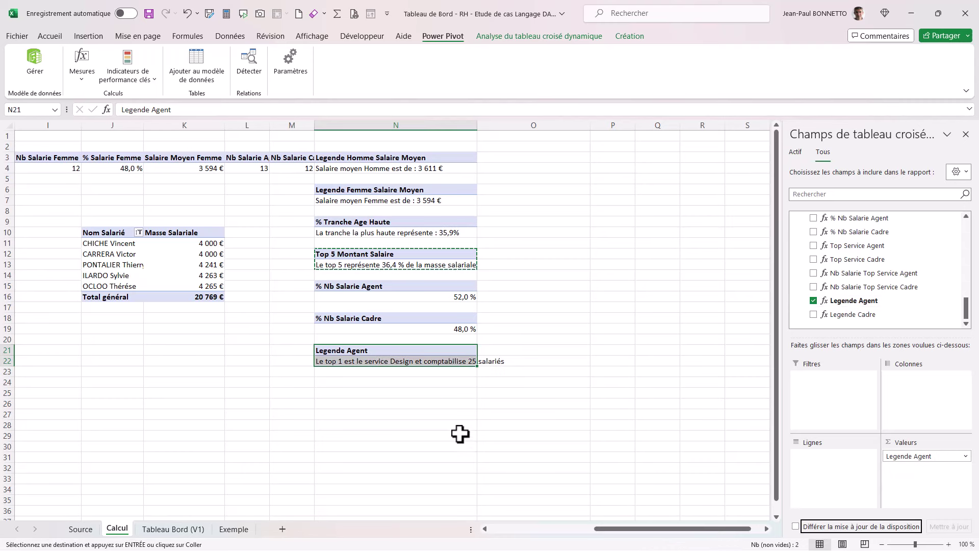
- Paste another copy of the pivot table at N24 and replace its value with the Legende Cadre measure
{"action": "left_click", "coordinate": [362, 386]}
{"action": "key", "text": "ctrl+v"}
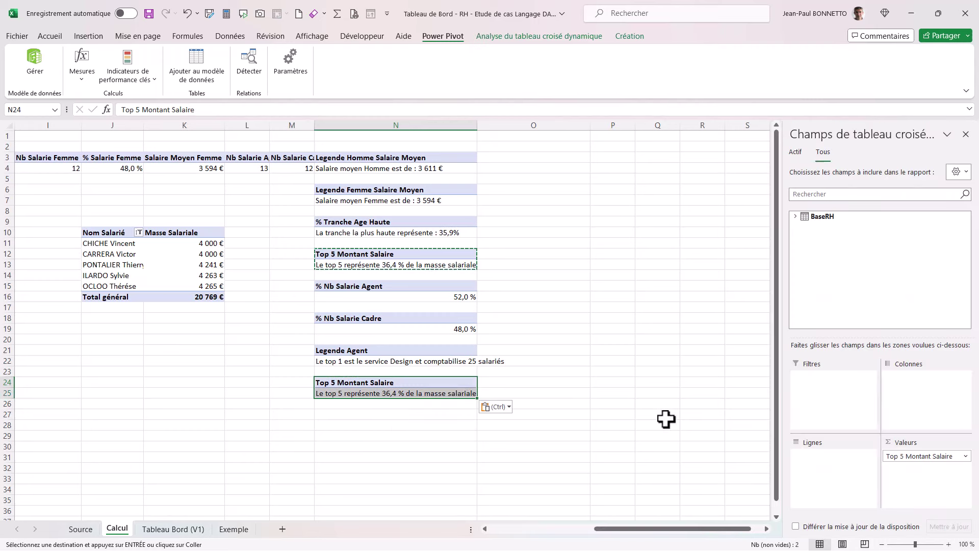
{"action": "left_click", "coordinate": [794, 217]}
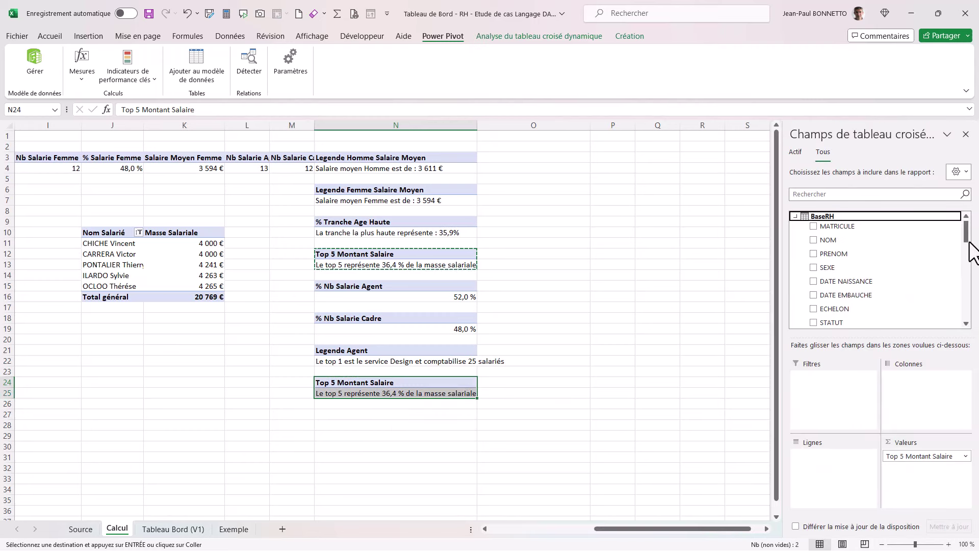
{"action": "left_click_drag", "start_coordinate": [966, 228], "coordinate": [978, 364]}
{"action": "left_click_drag", "start_coordinate": [852, 314], "coordinate": [512, 463]}
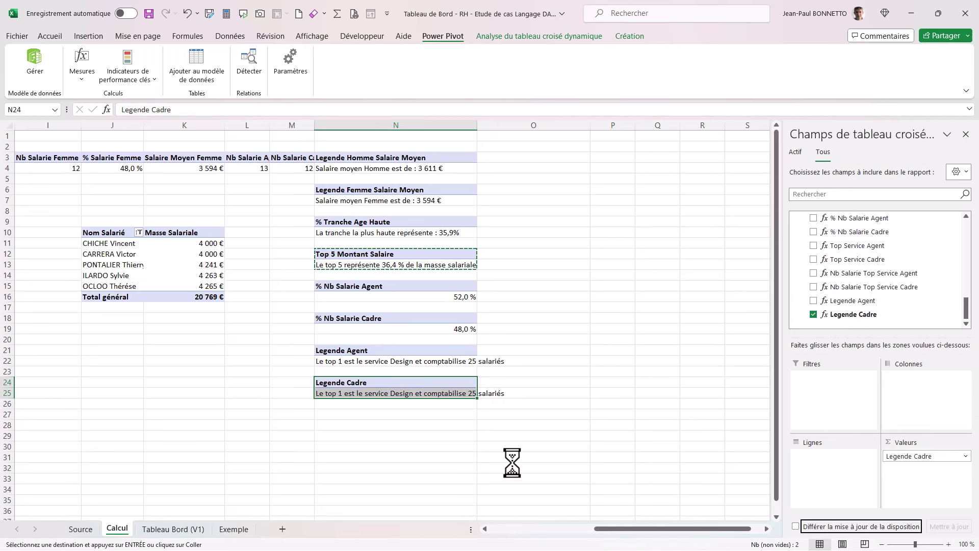
{"action": "left_click", "coordinate": [399, 362]}
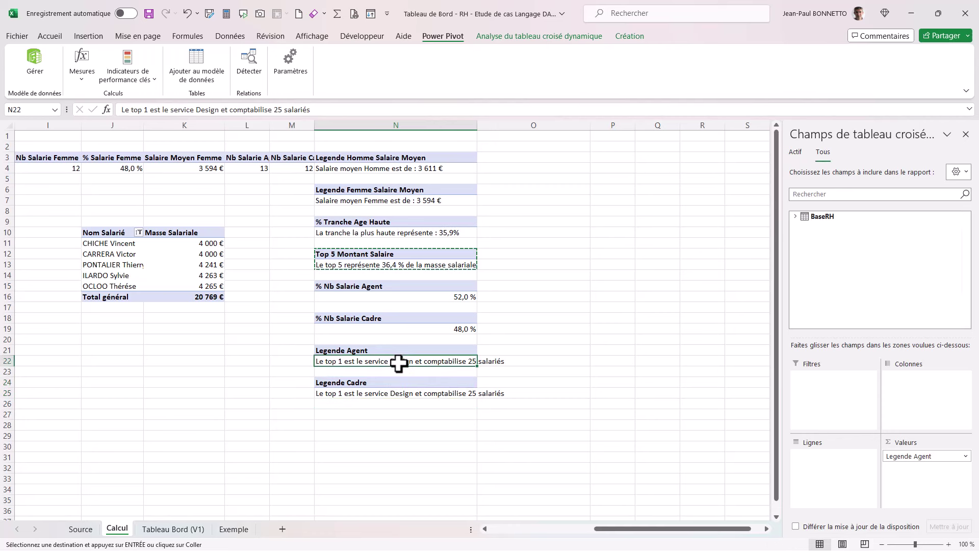
{"action": "left_click", "coordinate": [391, 392]}
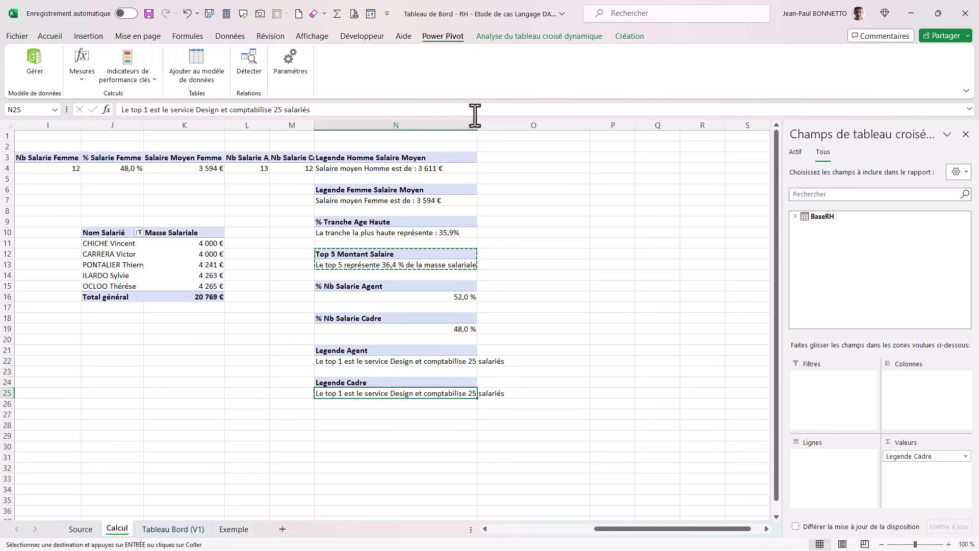
- Widen column N on the Calcul sheet to fit the full legend texts and close the pivot table field list
{"action": "left_click_drag", "start_coordinate": [475, 116], "coordinate": [510, 125]}
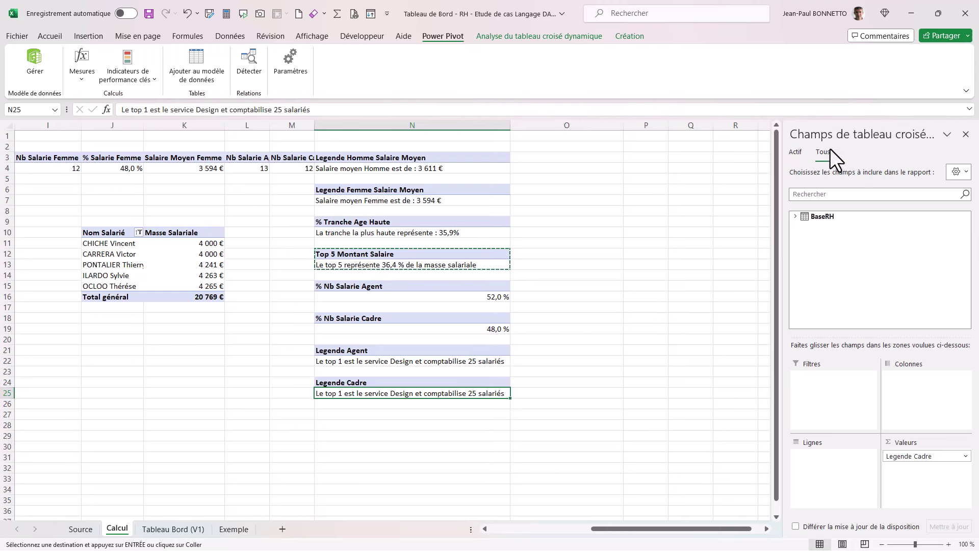
{"action": "left_click", "coordinate": [958, 129]}
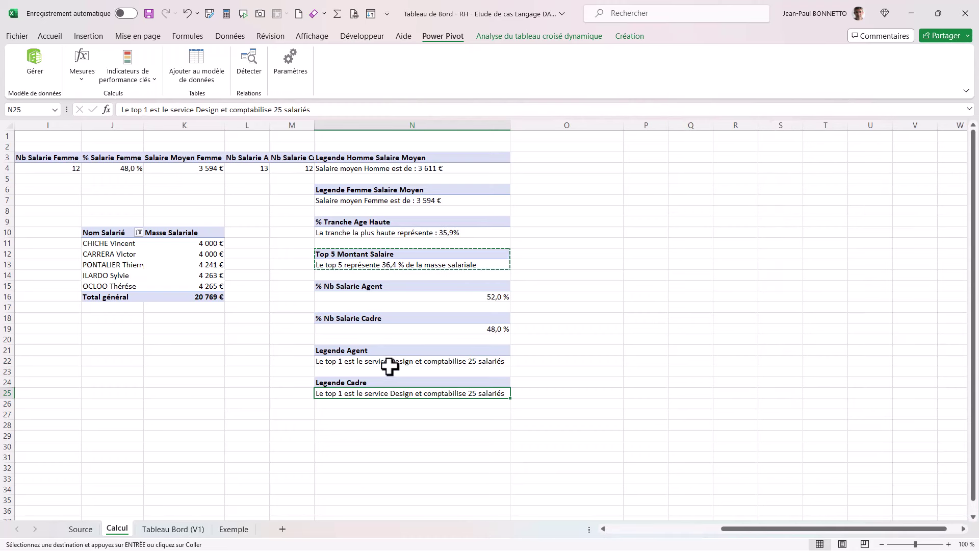
- Compare the Legende Agent text in N22 with the Legende Cadre text in N25
{"action": "left_click", "coordinate": [390, 363]}
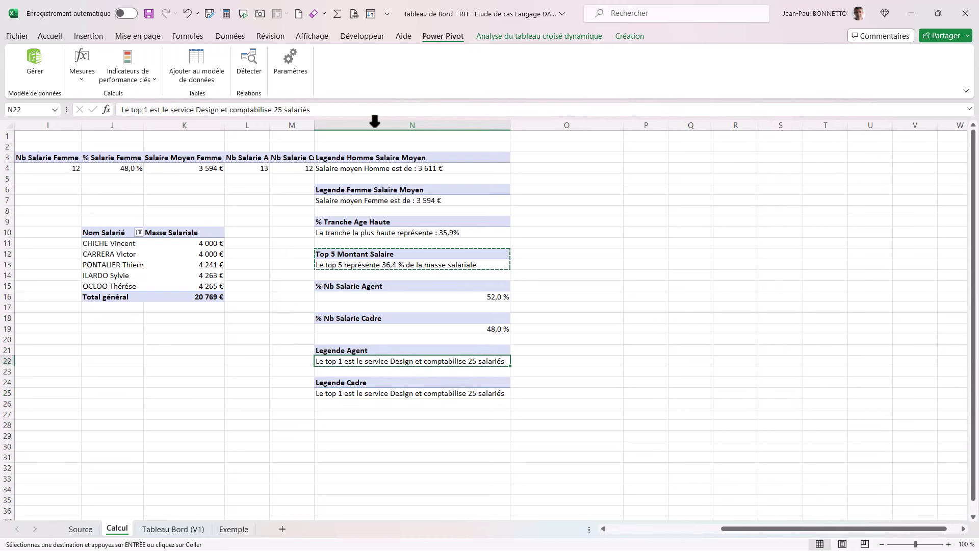
{"action": "left_click", "coordinate": [362, 395]}
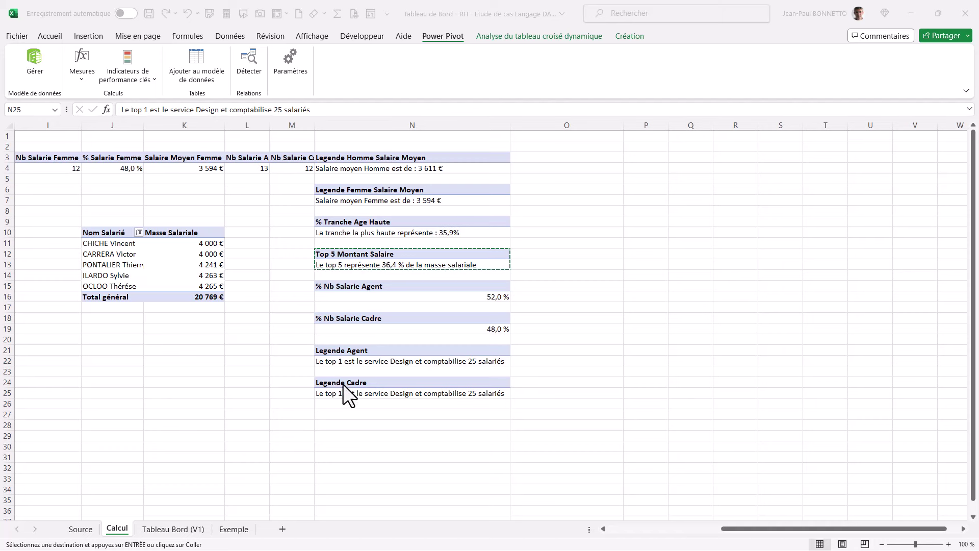
{"action": "left_click", "coordinate": [378, 361]}
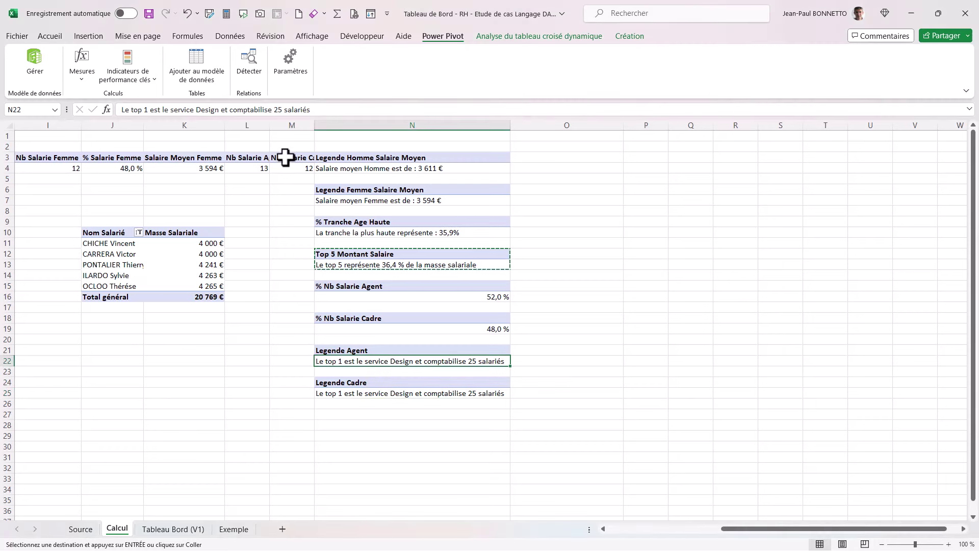
{"action": "left_click", "coordinate": [367, 396]}
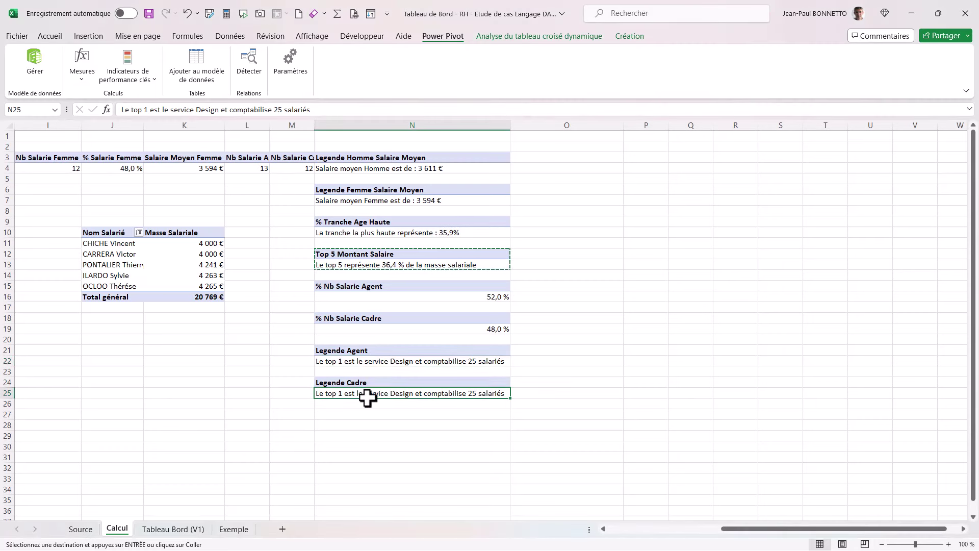
{"action": "left_click", "coordinate": [380, 362]}
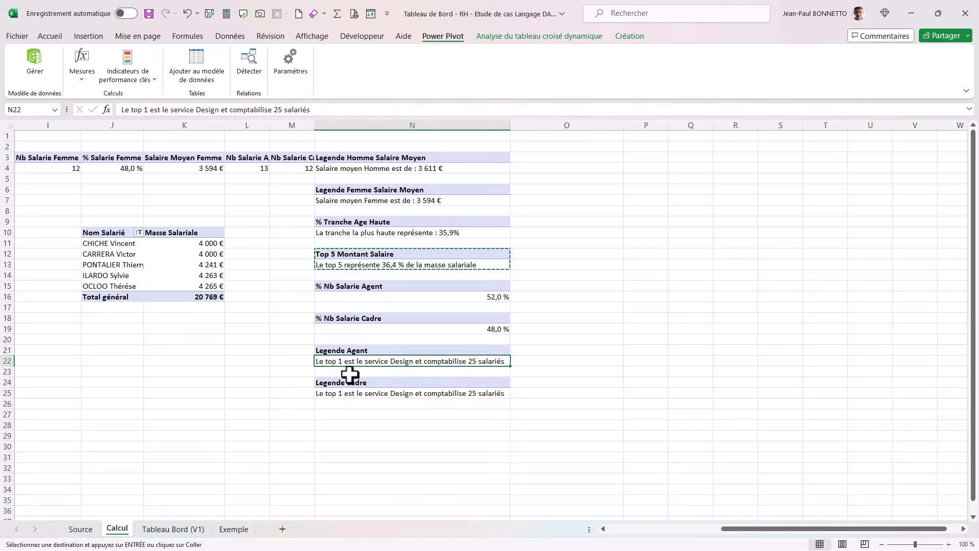
- On the Tableau Bord (V1) sheet, duplicate the age-bracket legend text box and place the copy in the Statut Indicateurs panel below the Agent ring
{"action": "left_click", "coordinate": [196, 529]}
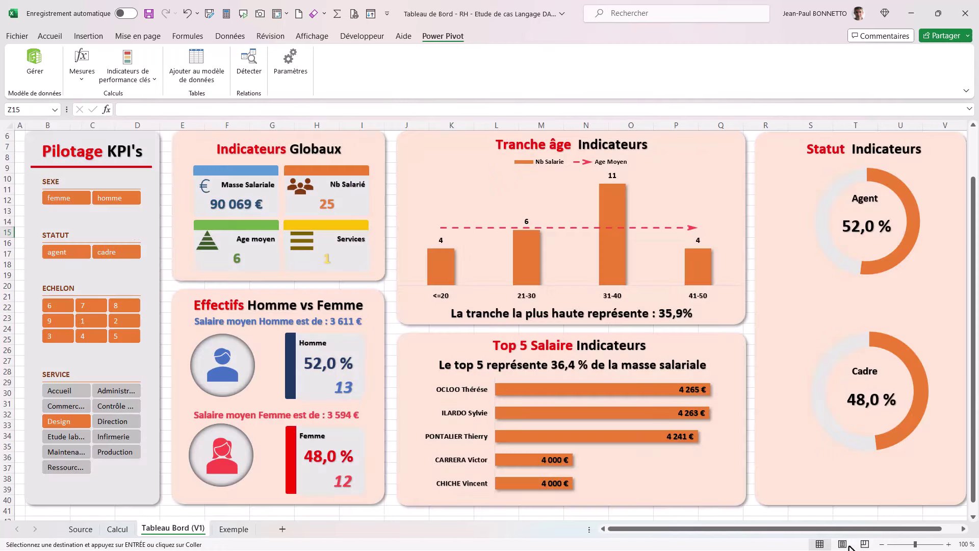
{"action": "scroll", "coordinate": [857, 533], "scroll_direction": "right", "scroll_amount": 1}
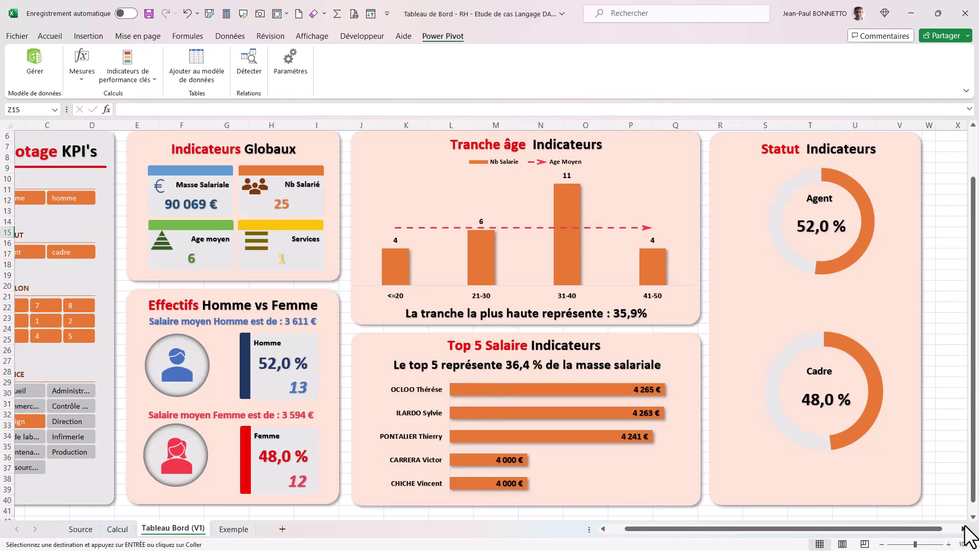
{"action": "scroll", "coordinate": [966, 531], "scroll_direction": "right", "scroll_amount": 3}
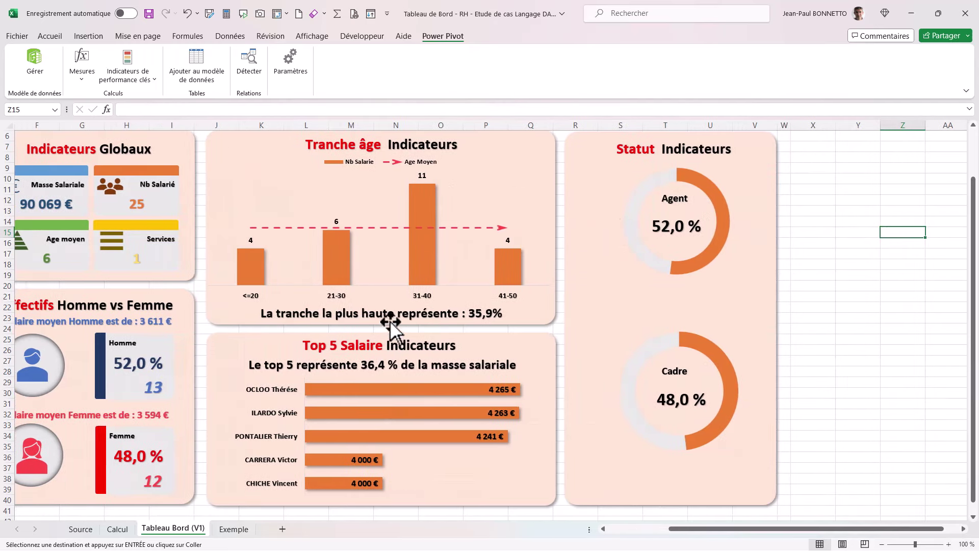
{"action": "left_click", "coordinate": [390, 319]}
{"action": "key", "text": "ctrl+v"}
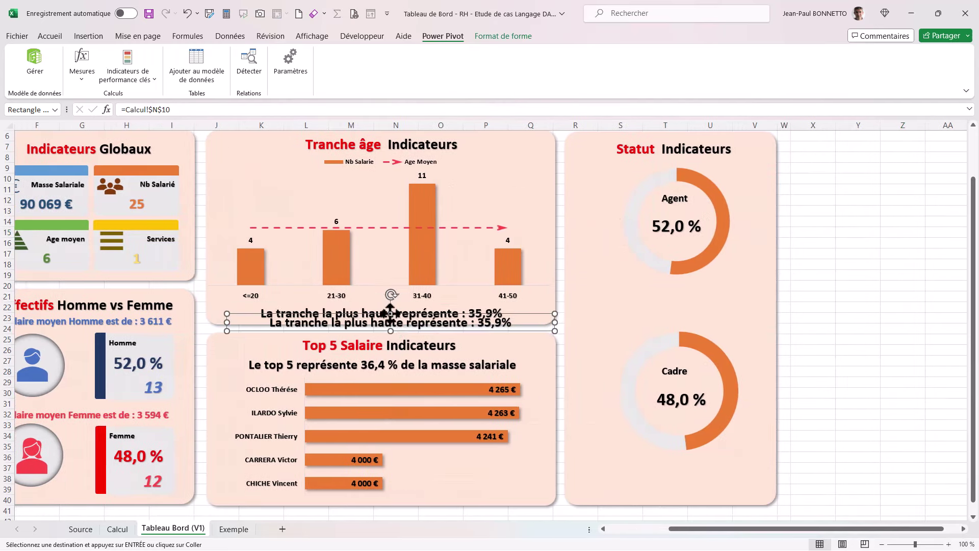
{"action": "left_click_drag", "start_coordinate": [531, 313], "coordinate": [774, 291]}
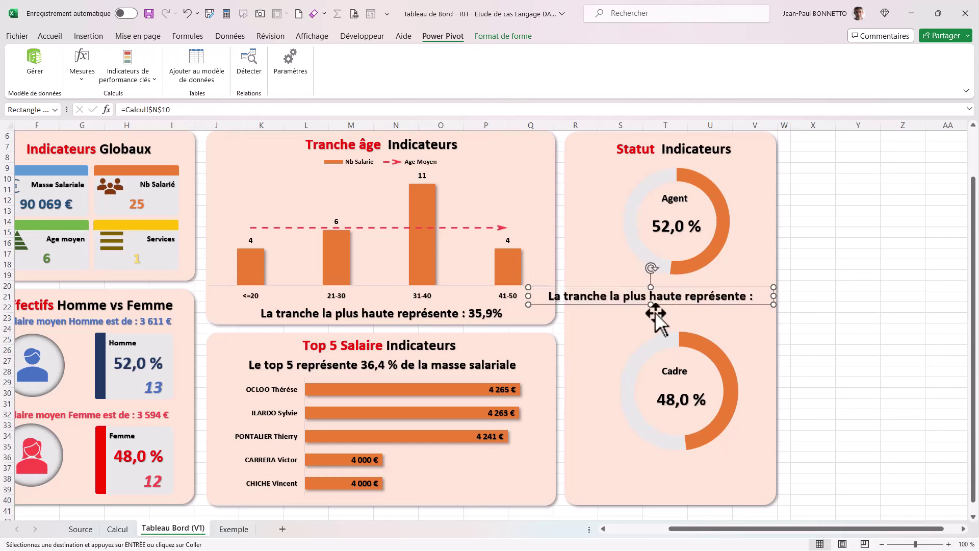
- Resize the copied legend box to two lines within the Statut panel's width and position it between the Agent and Cadre rings
{"action": "left_click_drag", "start_coordinate": [651, 306], "coordinate": [654, 333]}
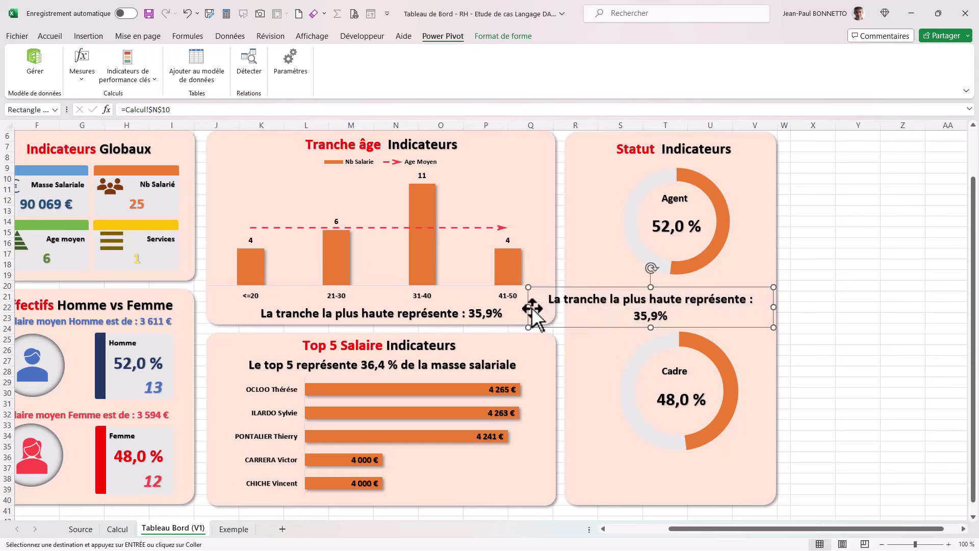
{"action": "left_click_drag", "start_coordinate": [531, 306], "coordinate": [569, 305]}
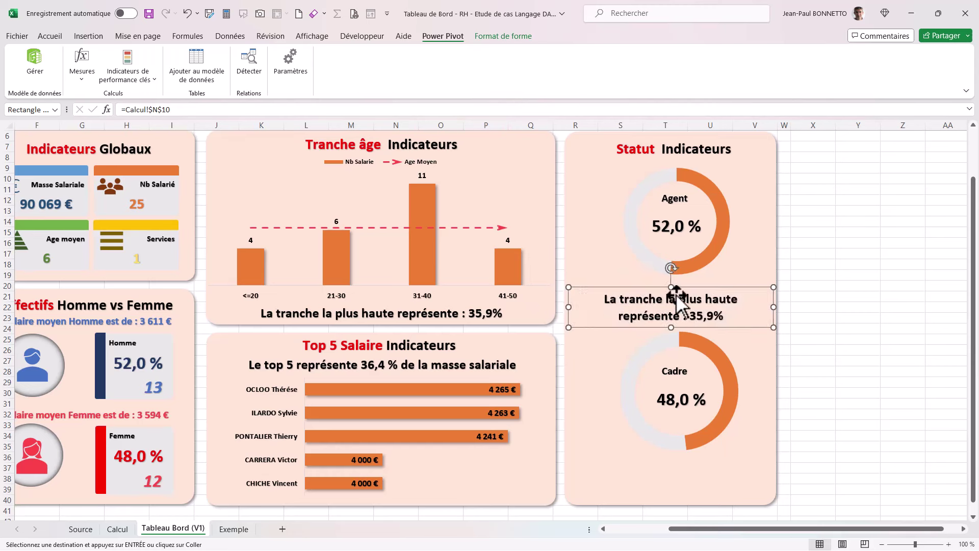
{"action": "left_click_drag", "start_coordinate": [669, 287], "coordinate": [677, 282]}
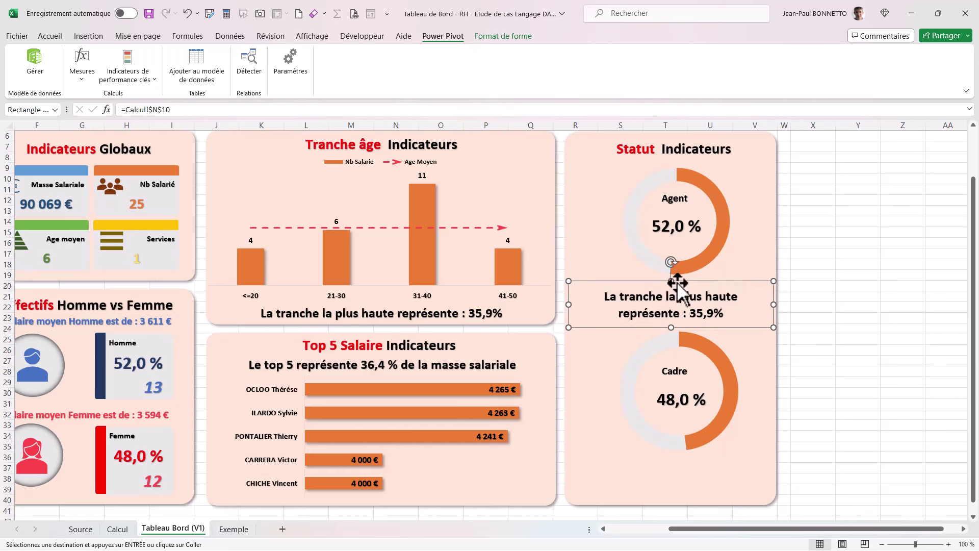
{"action": "left_click", "coordinate": [729, 287]}
{"action": "left_click", "coordinate": [728, 286]}
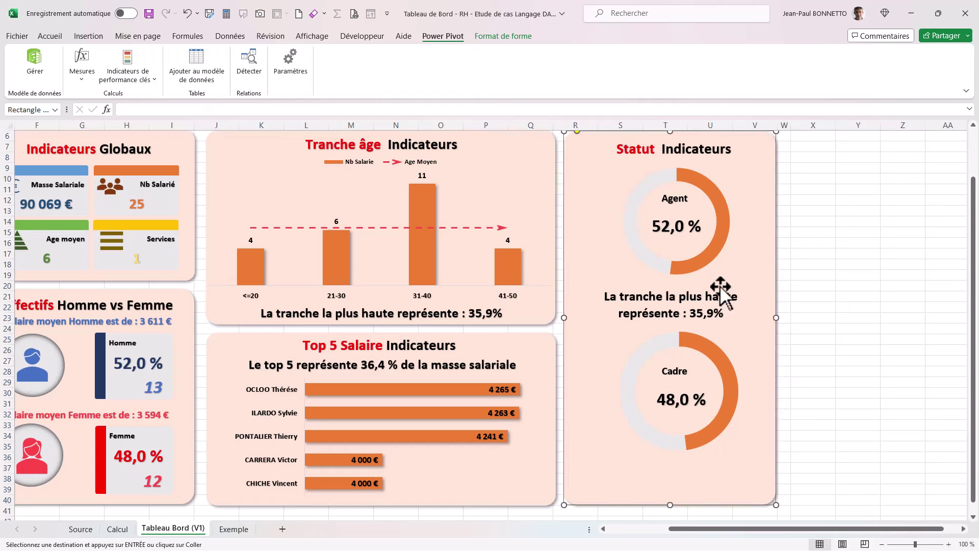
{"action": "left_click", "coordinate": [706, 305]}
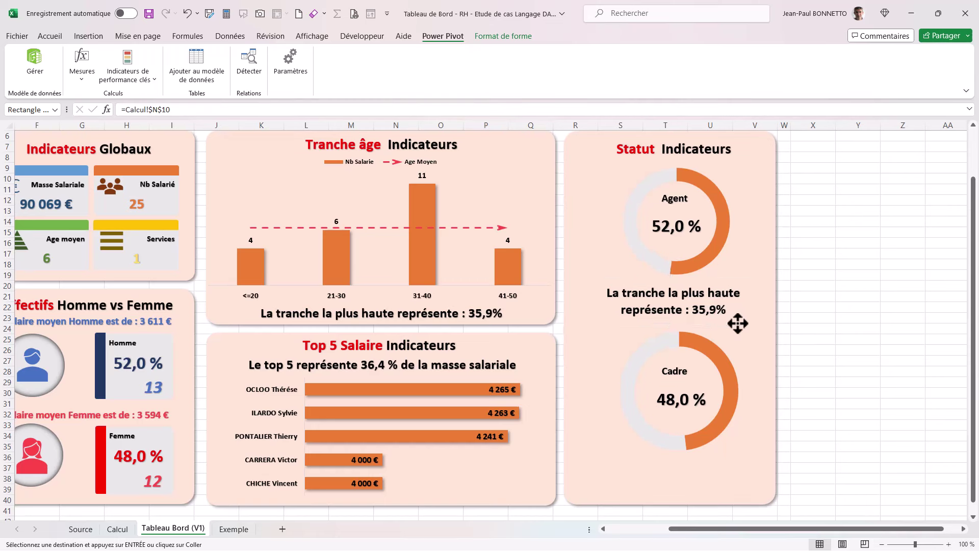